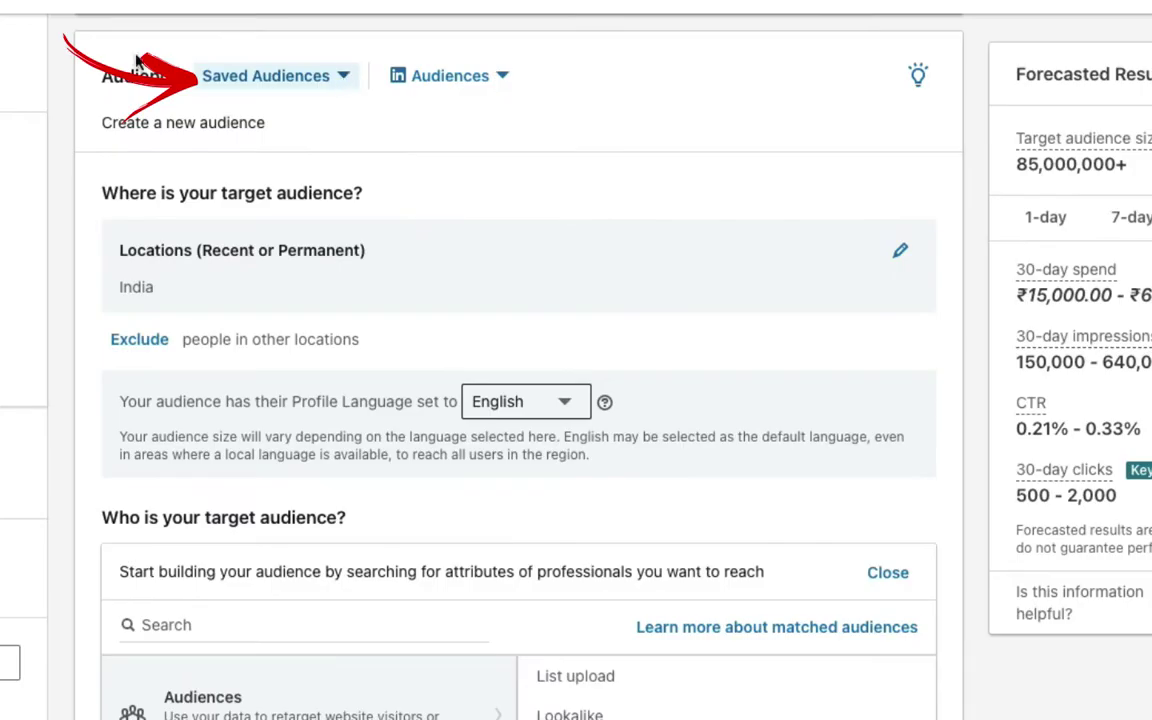
Step: Examine the list of recently used saved audiences and the option for saving the current audience
click(346, 82)
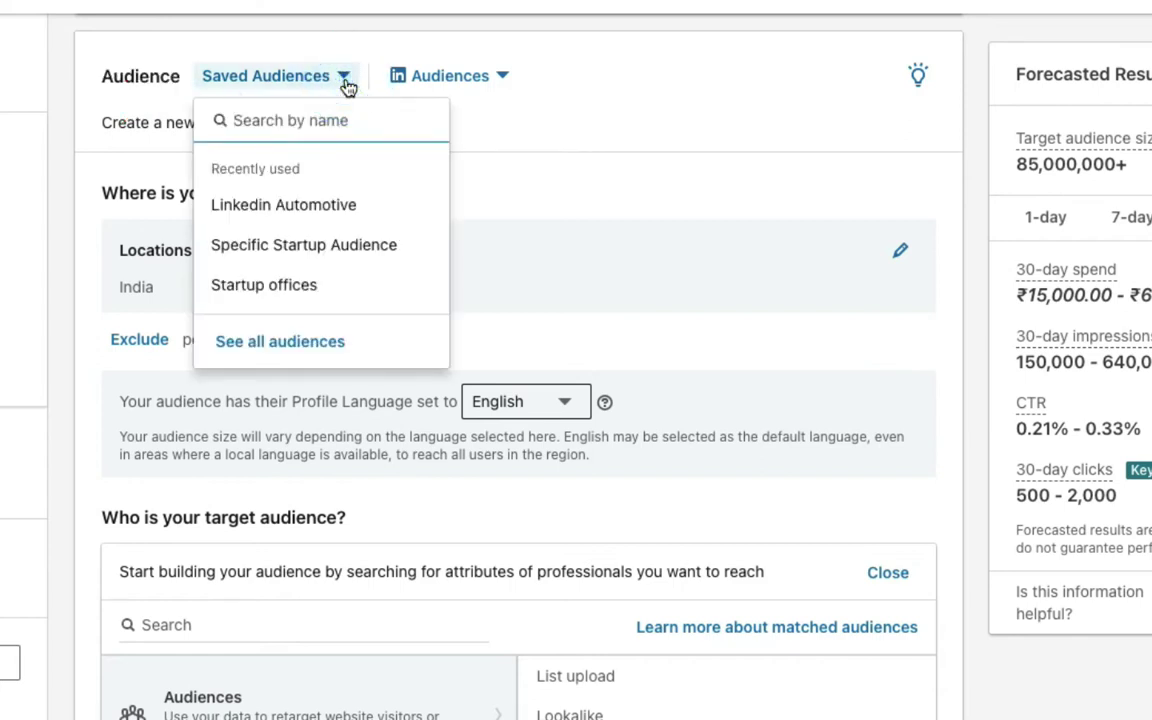
scroll(762, 240, down, 6)
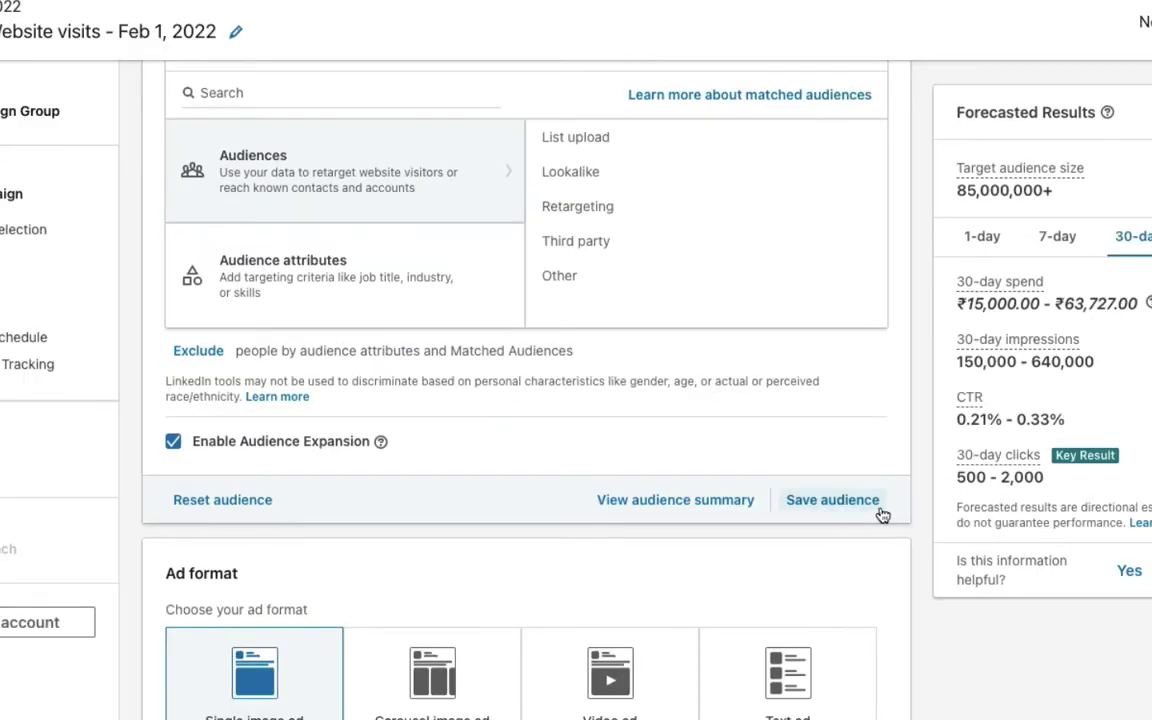
scroll(478, 295, up, 3)
scroll(491, 312, up, 2)
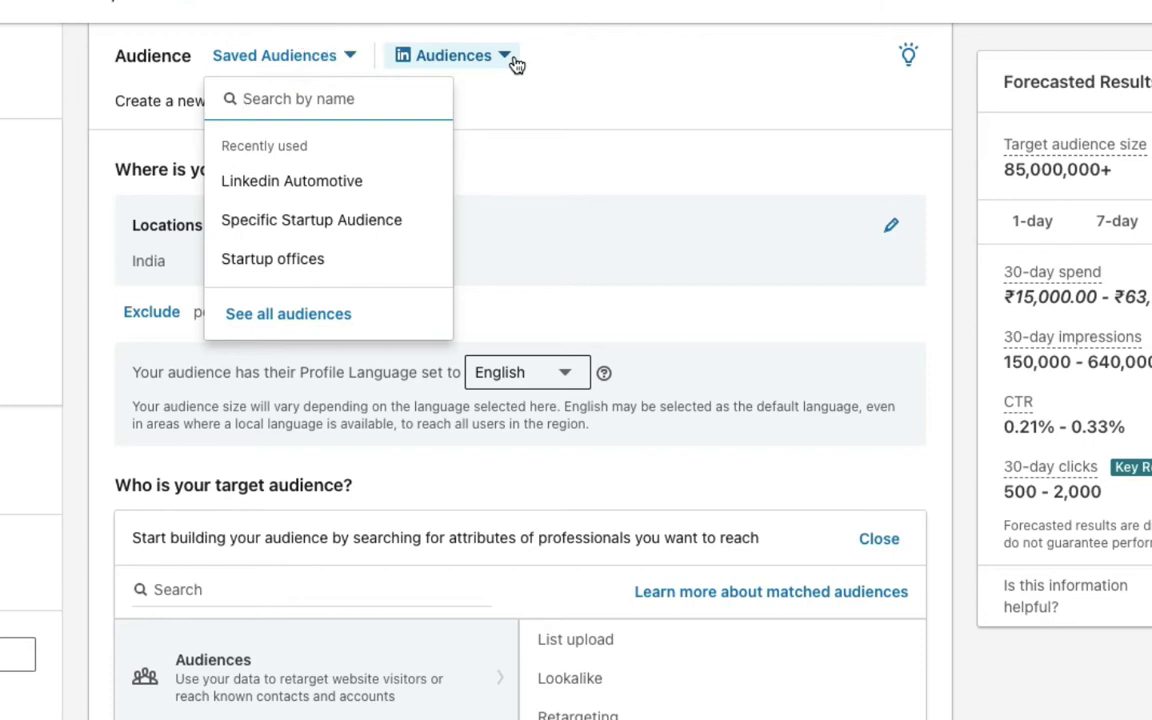
Step: Browse the whole list of predefined LinkedIn audiences and close it without applying one
click(514, 63)
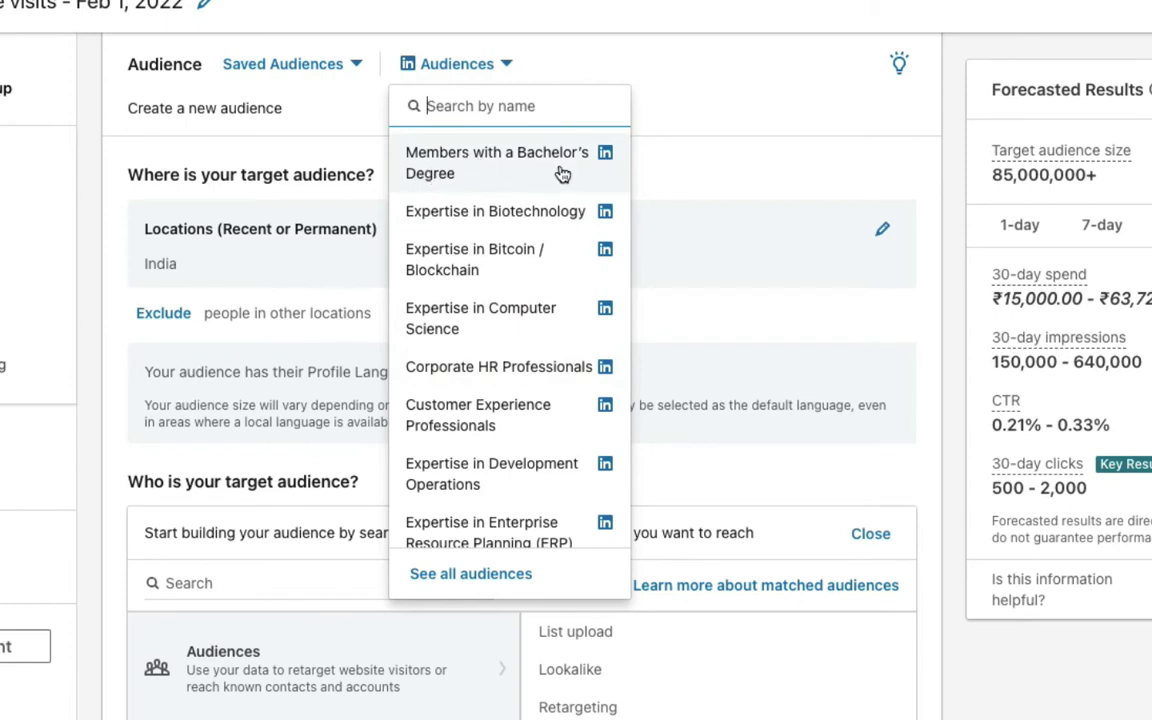
scroll(504, 206, down, 2)
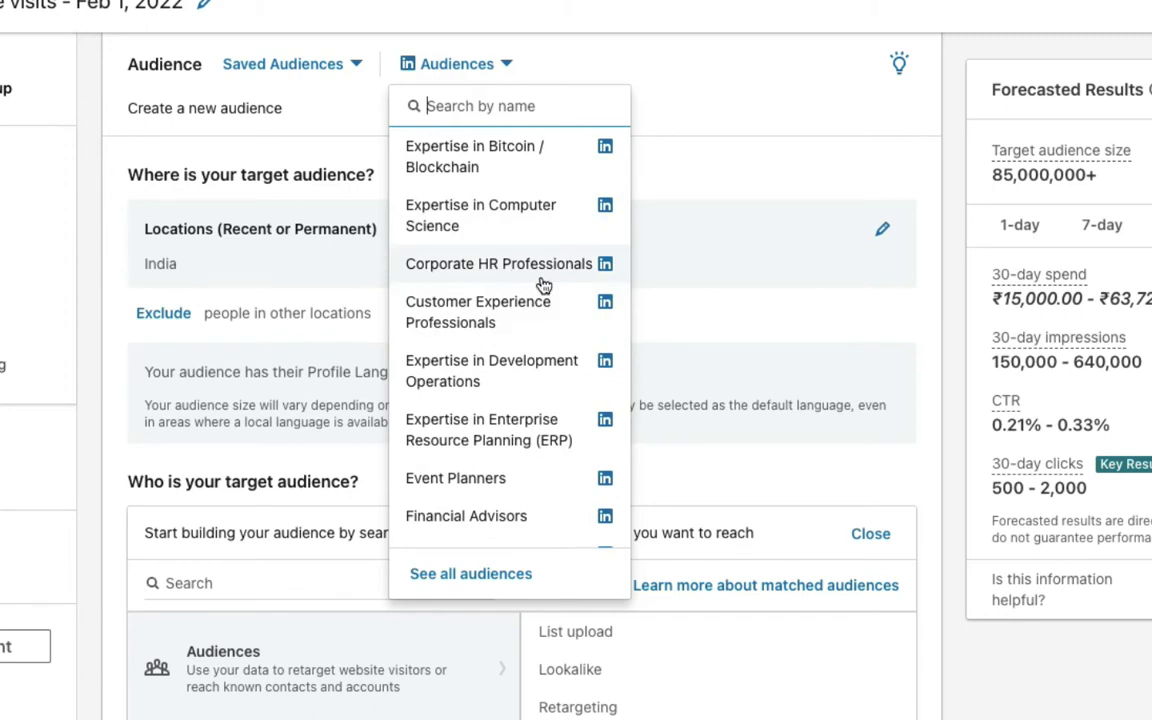
scroll(548, 290, down, 1)
scroll(550, 290, down, 1)
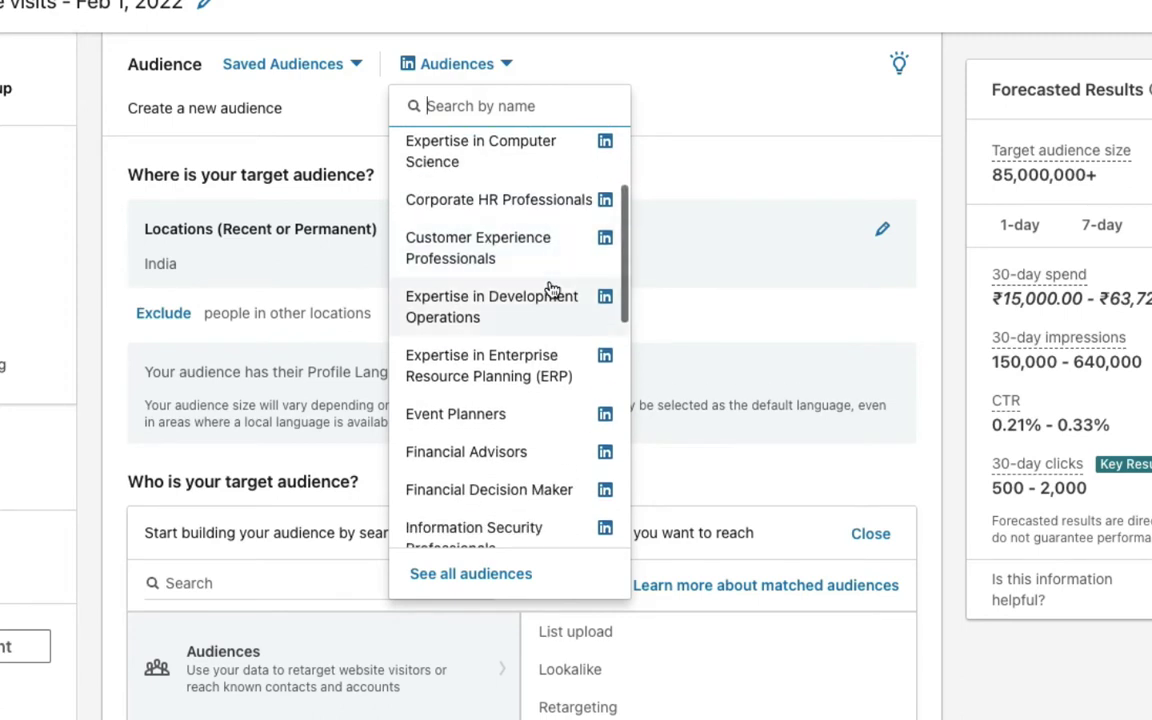
scroll(550, 290, down, 2)
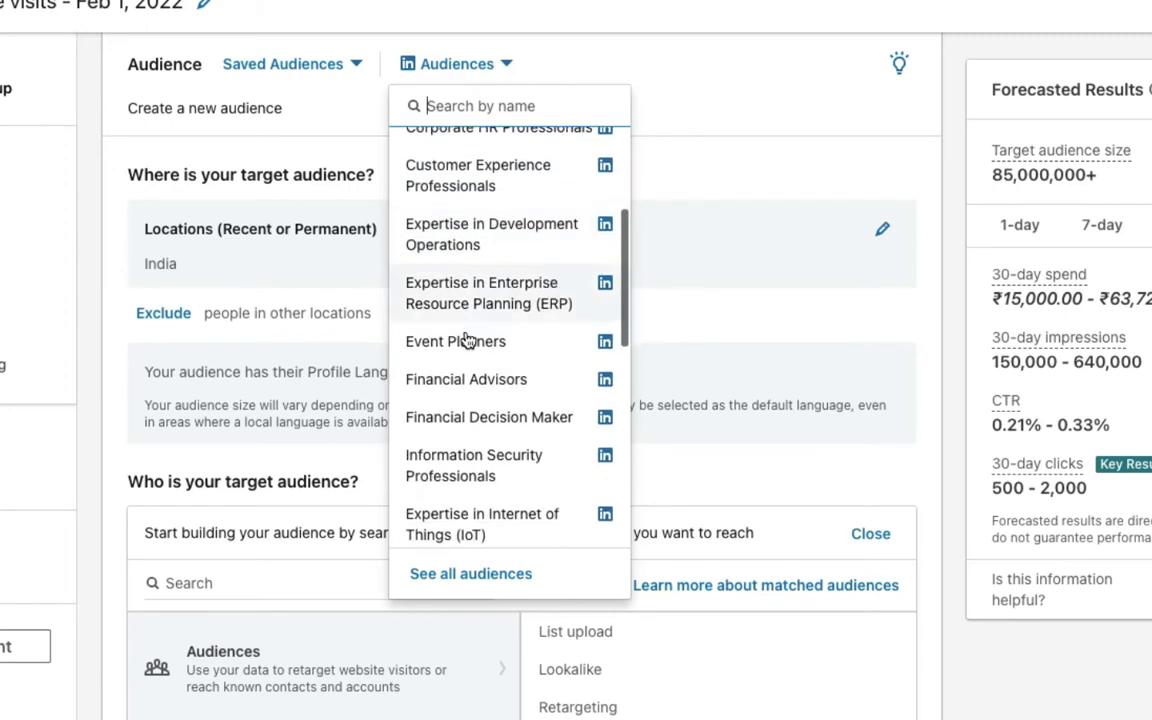
scroll(525, 358, down, 8)
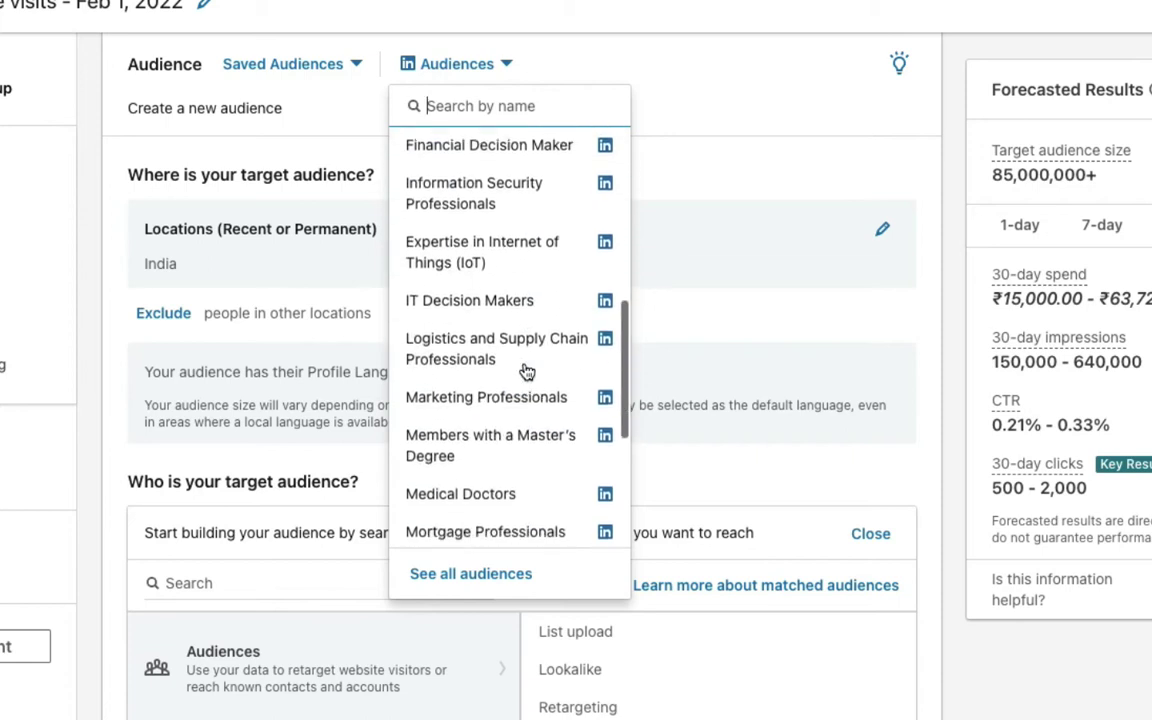
scroll(527, 372, down, 4)
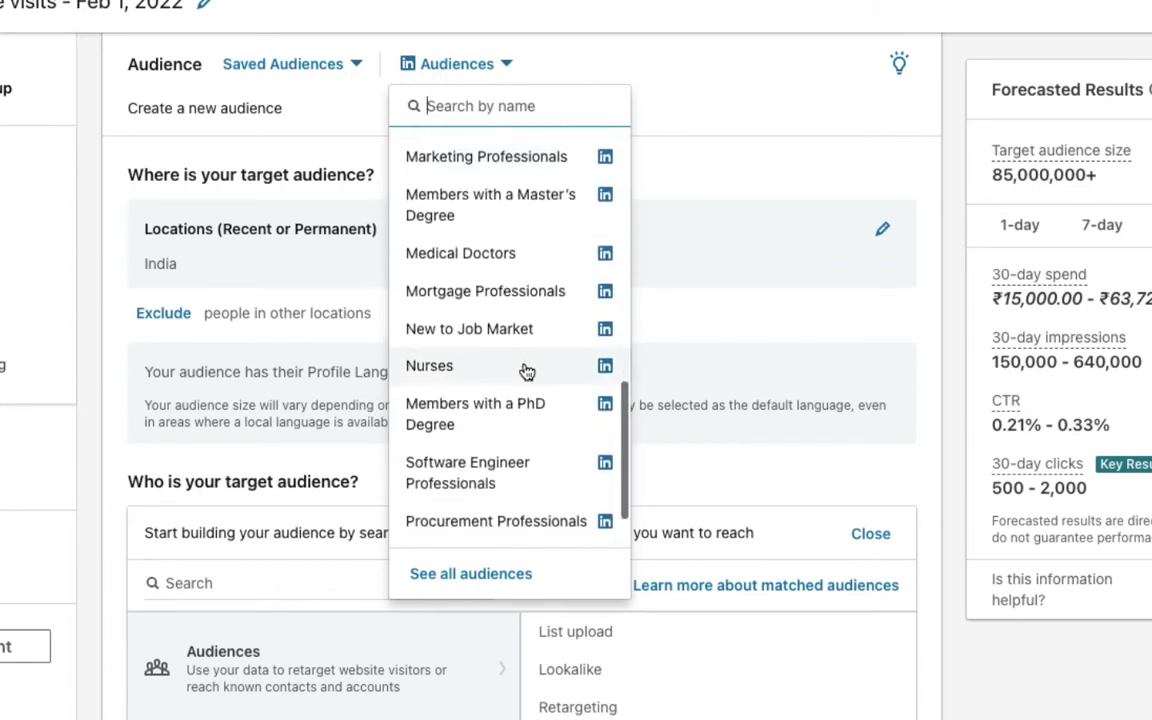
scroll(527, 372, down, 3)
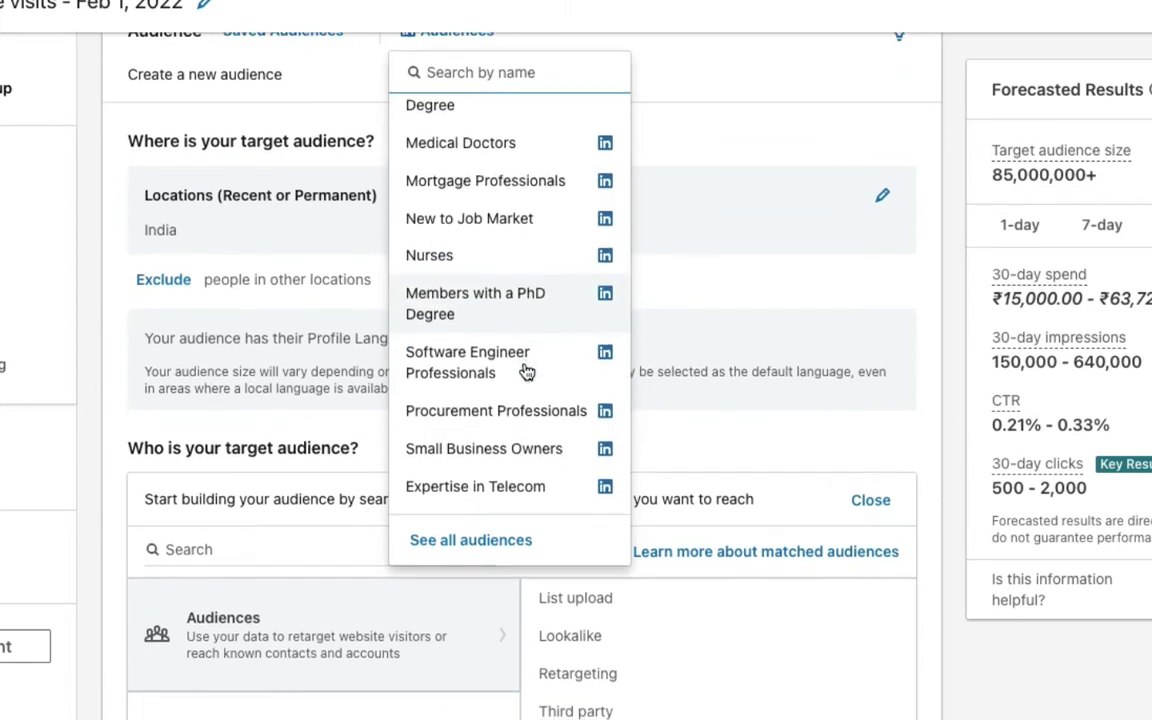
scroll(527, 372, up, 1)
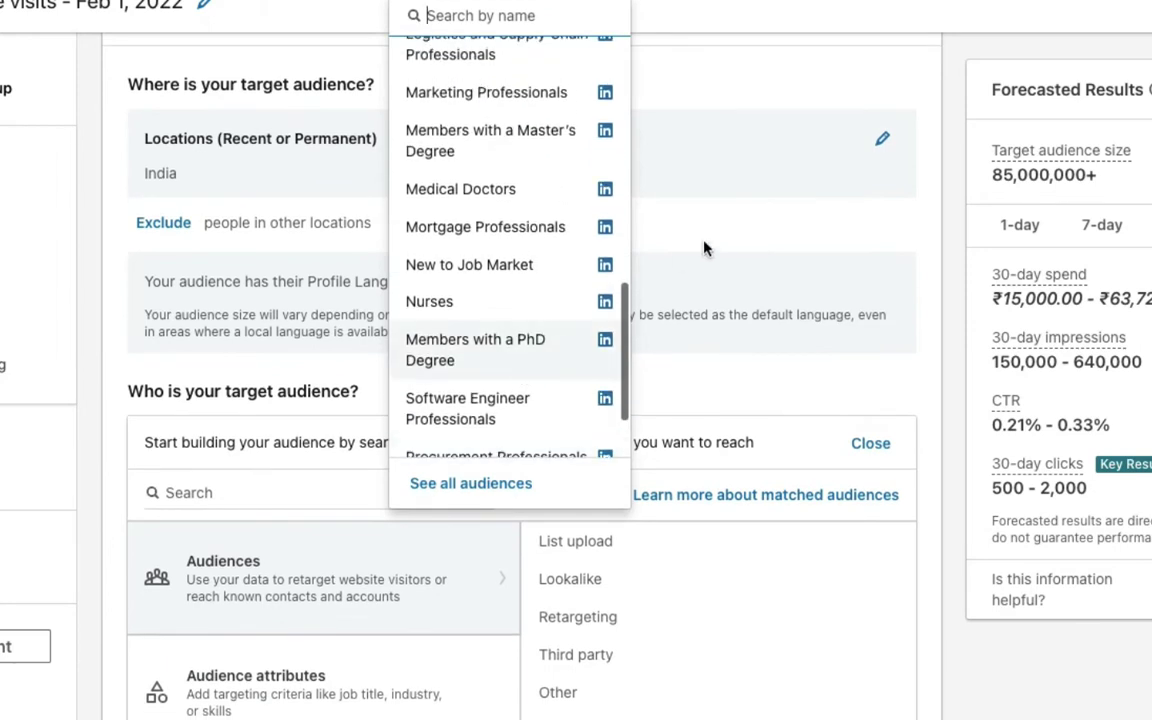
scroll(712, 247, up, 2)
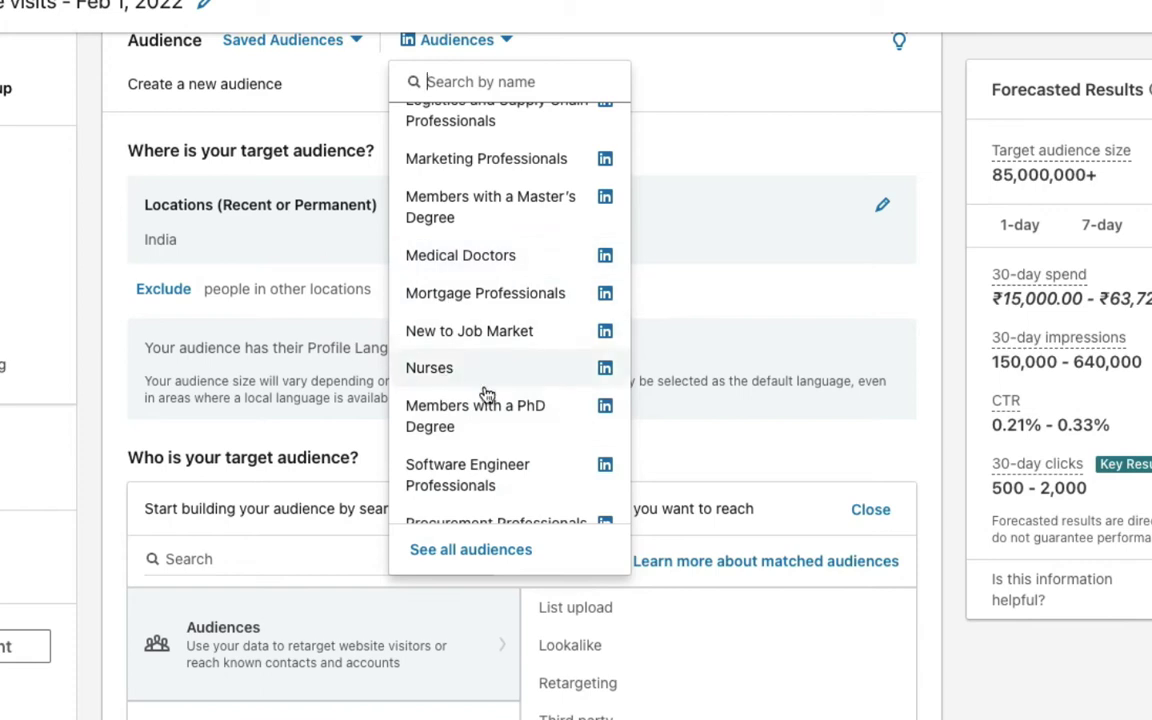
scroll(503, 412, down, 1)
scroll(503, 412, down, 1)
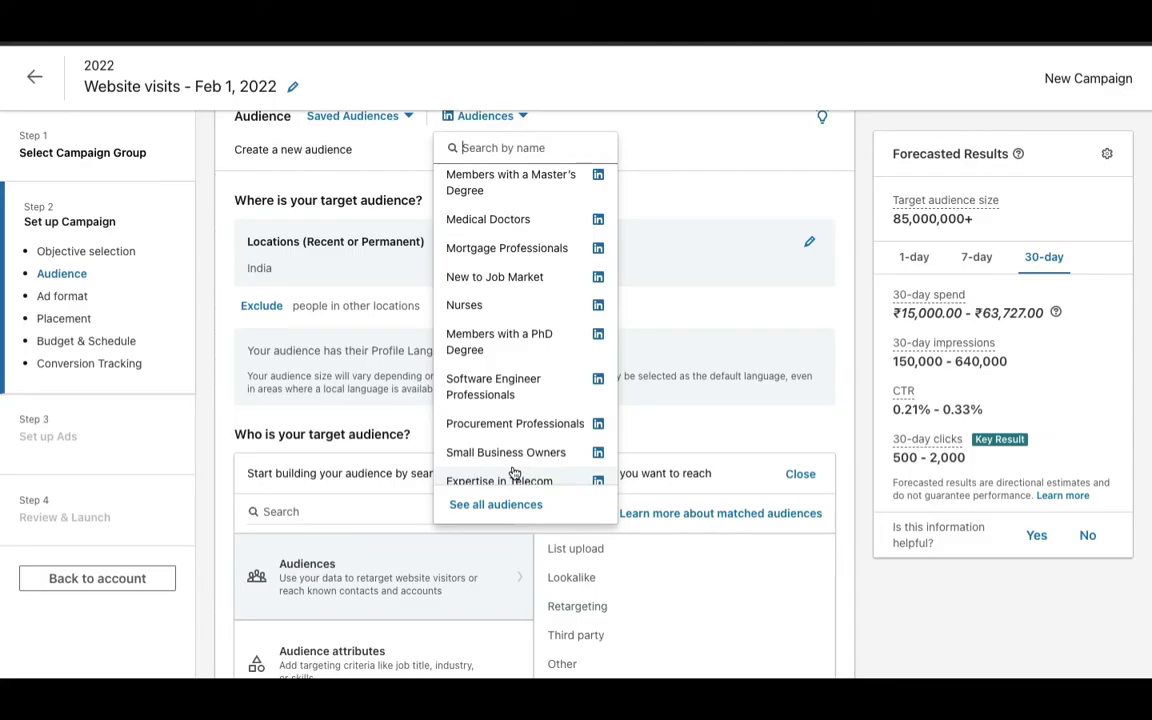
click(681, 234)
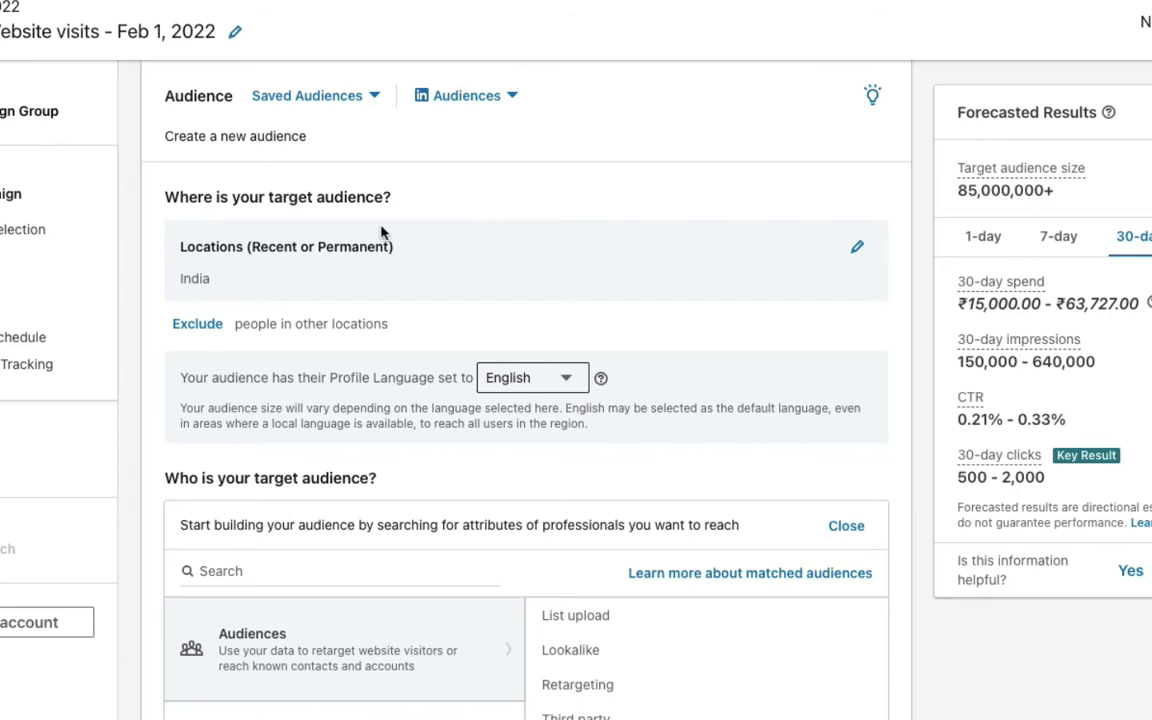
Step: Edit the target locations and set the location type to Permanent location
click(858, 246)
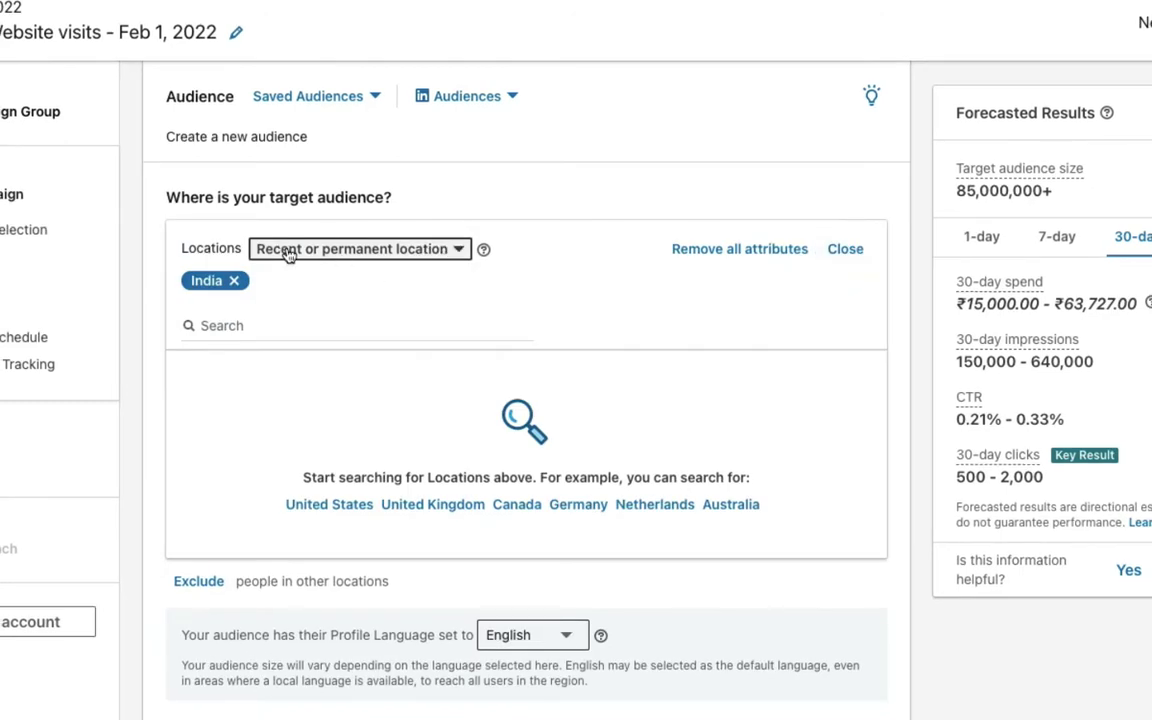
click(459, 250)
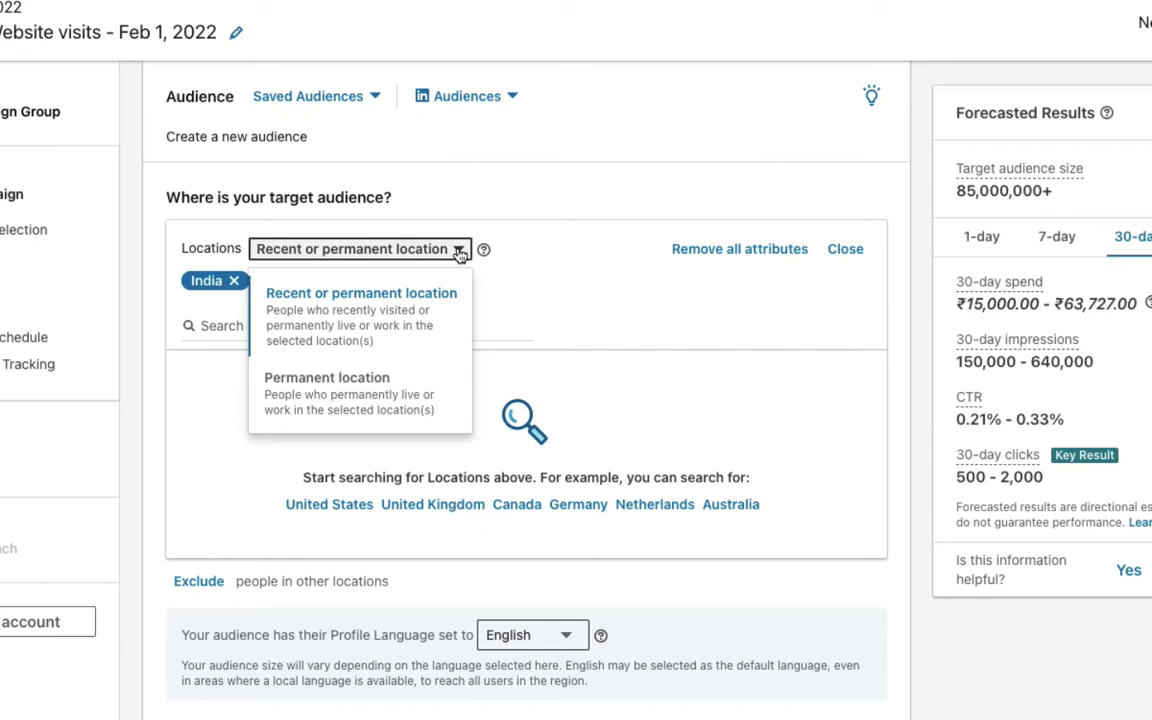
click(372, 390)
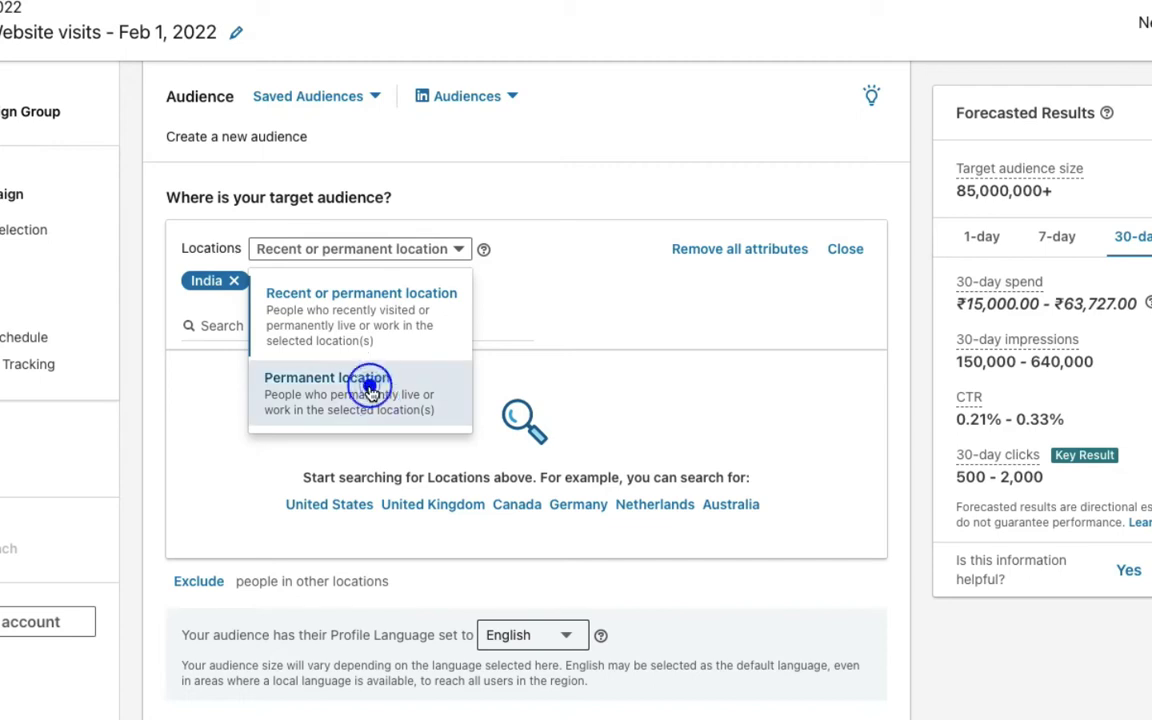
Step: Replace India with "Delhi, India" as the targeted location
click(242, 326)
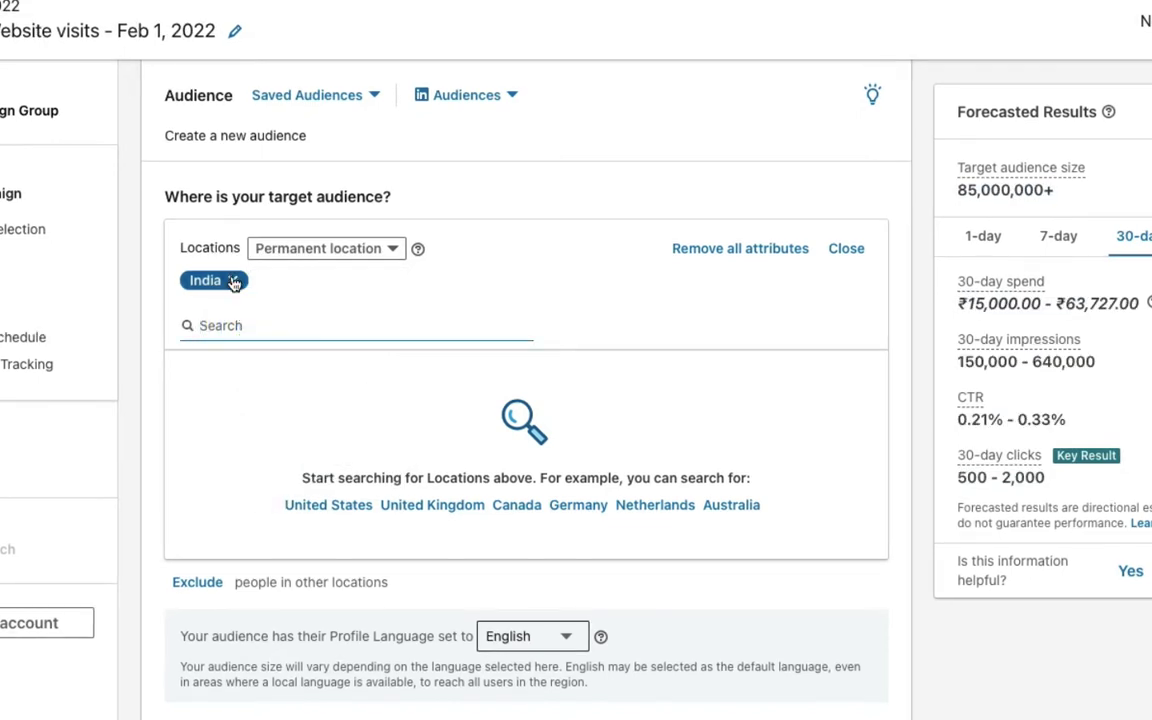
click(233, 281)
click(227, 329)
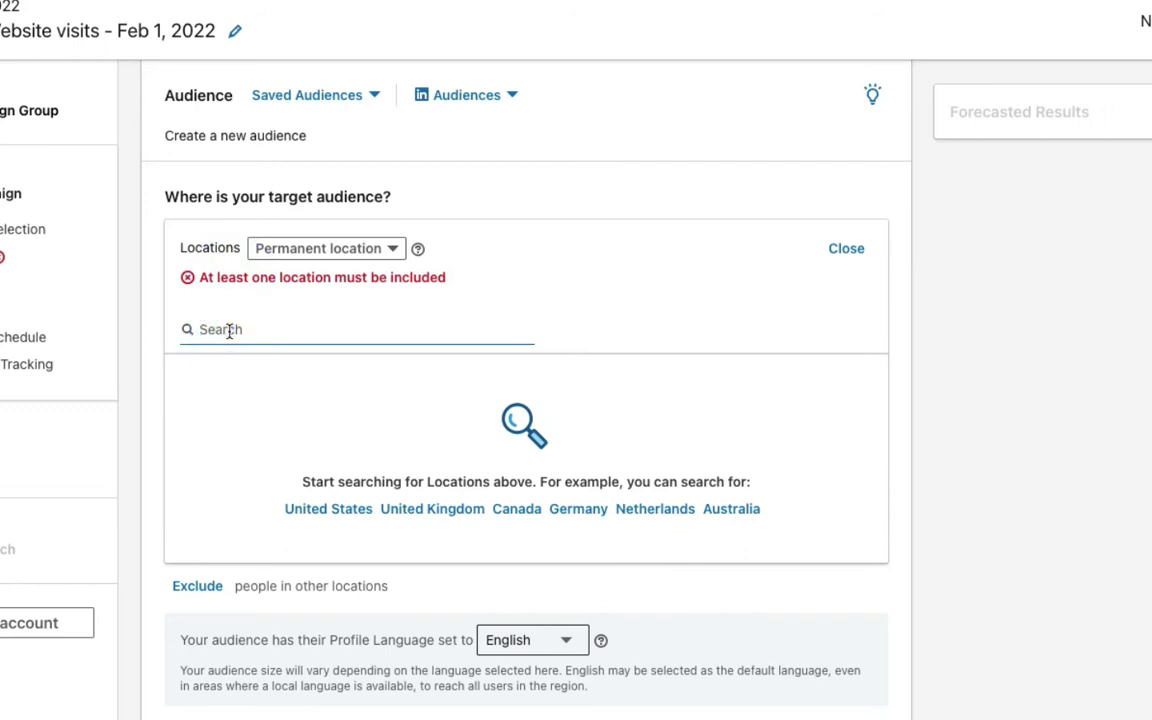
text(delhi)
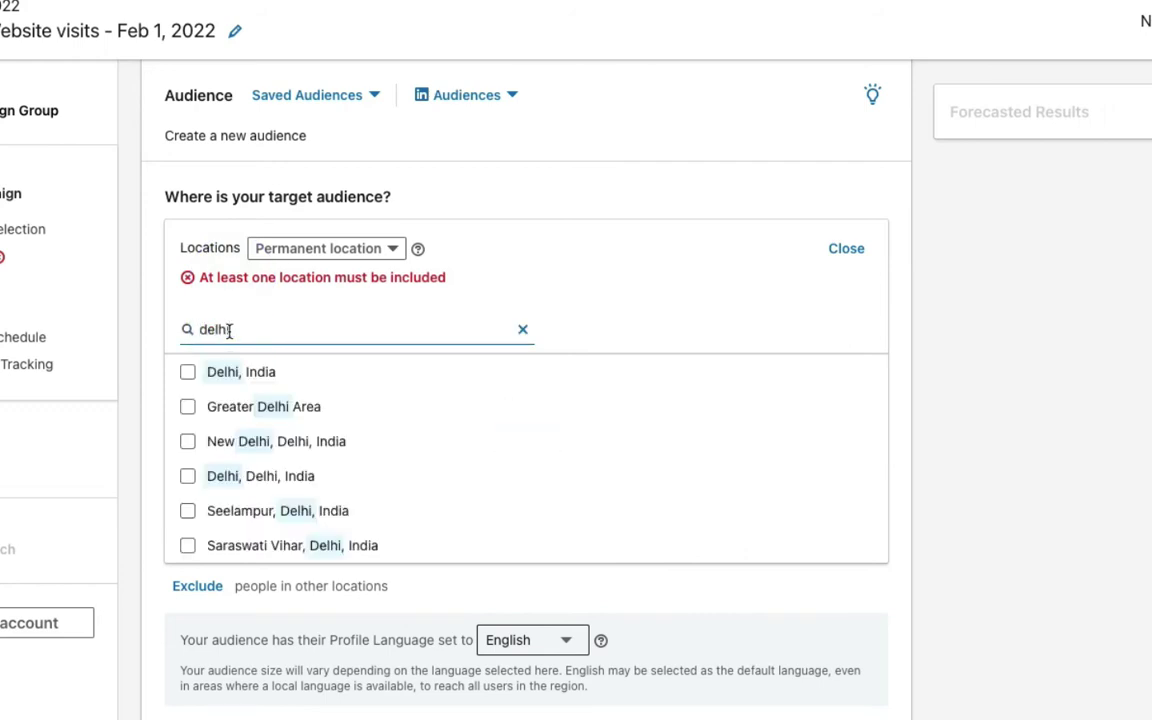
click(188, 372)
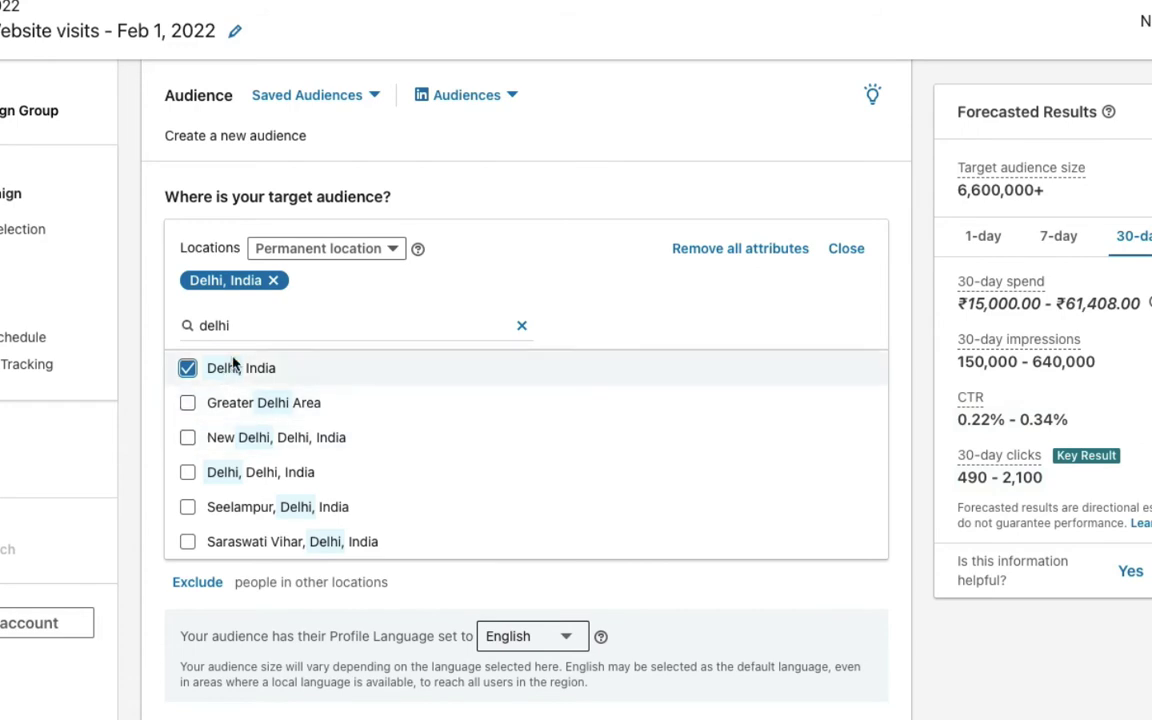
click(642, 320)
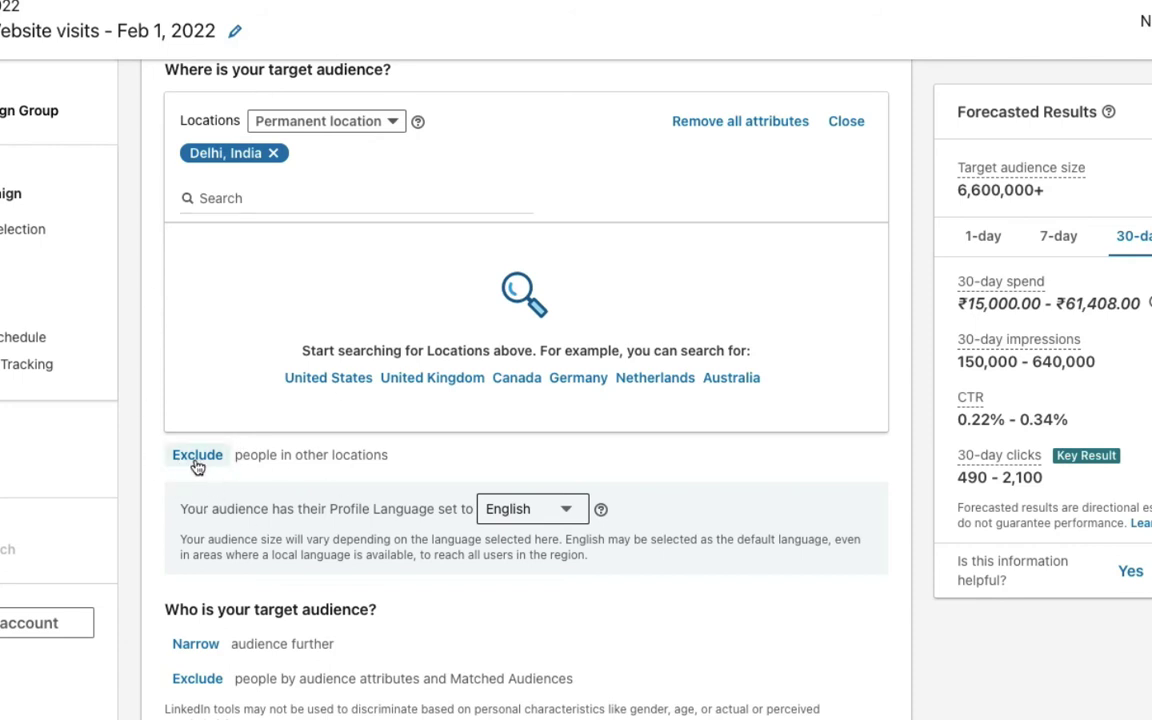
Step: Look at the search for excluding people in other locations and close it without adding an exclusion
click(190, 458)
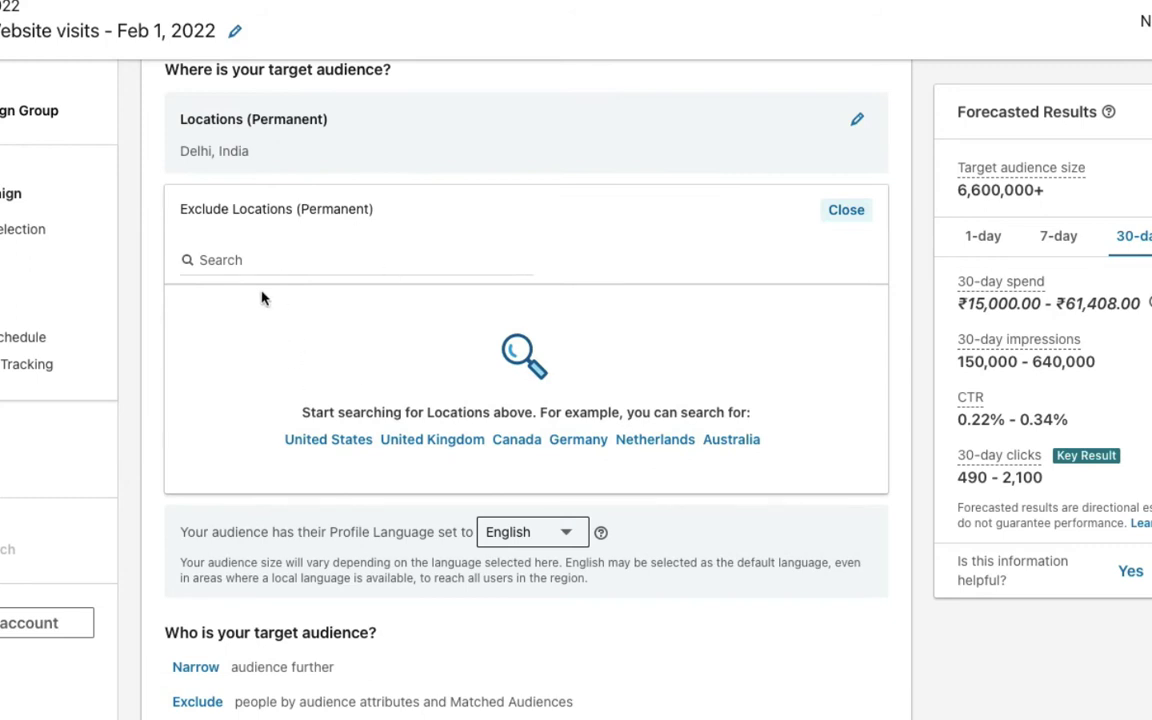
scroll(265, 298, up, 1)
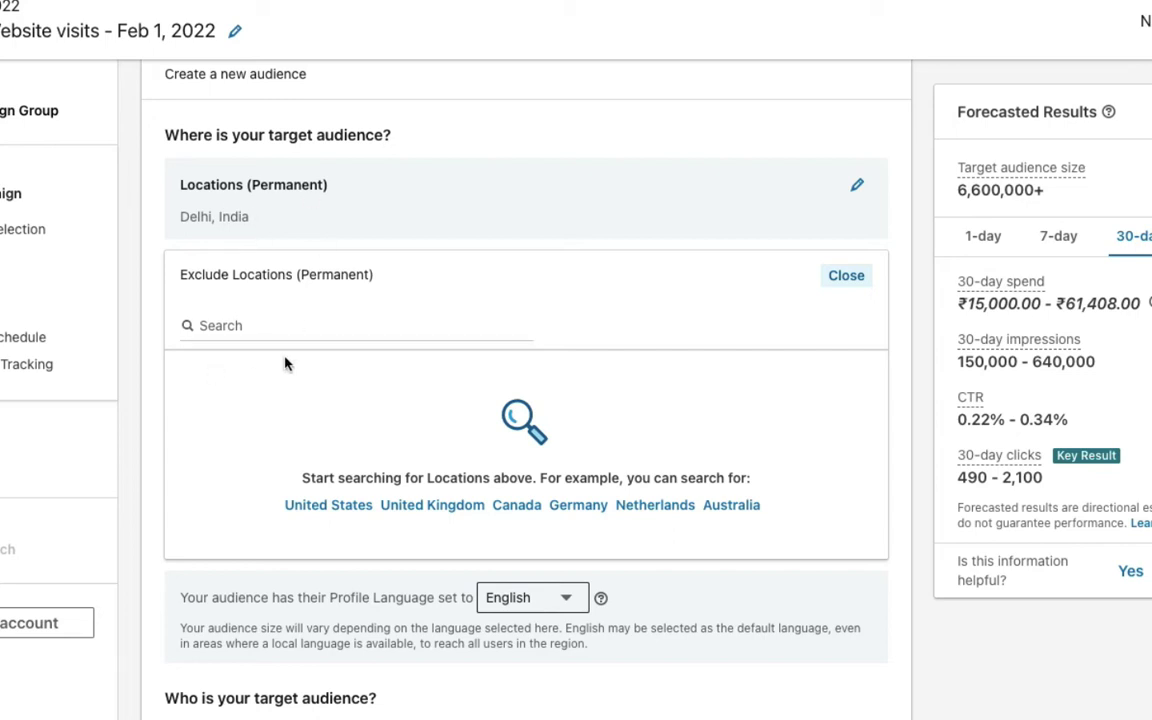
click(190, 327)
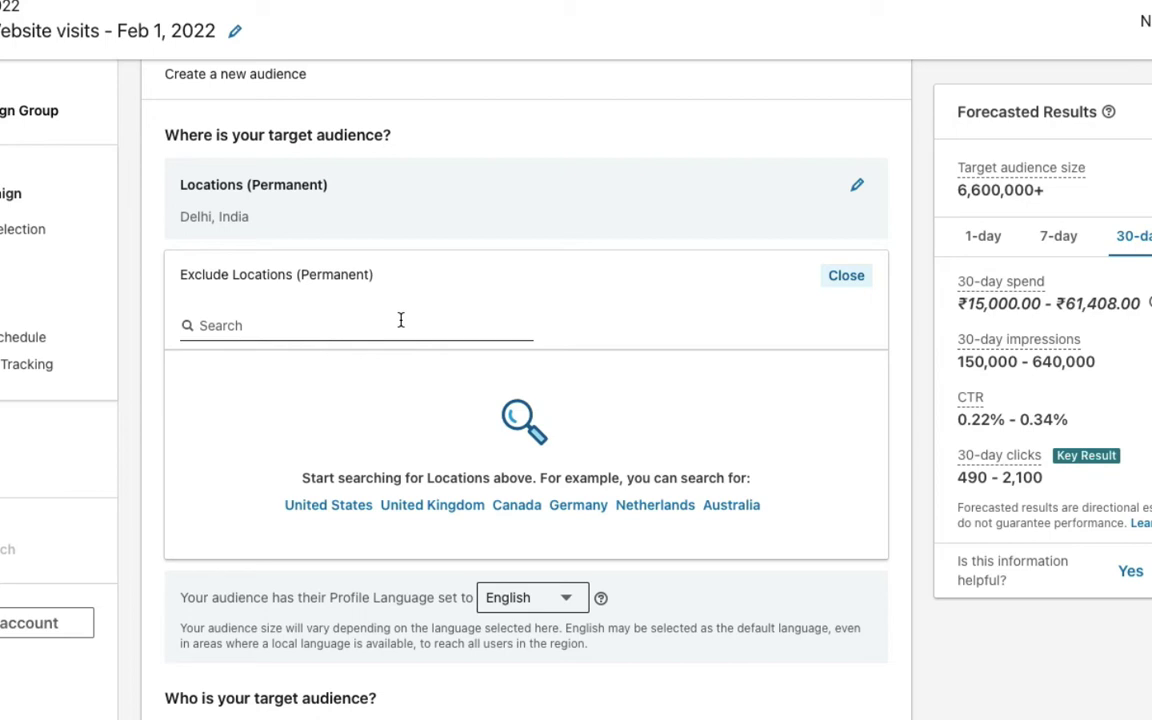
click(850, 283)
Step: Review the available profile languages for the audience and keep English selected
scroll(414, 275, down, 1)
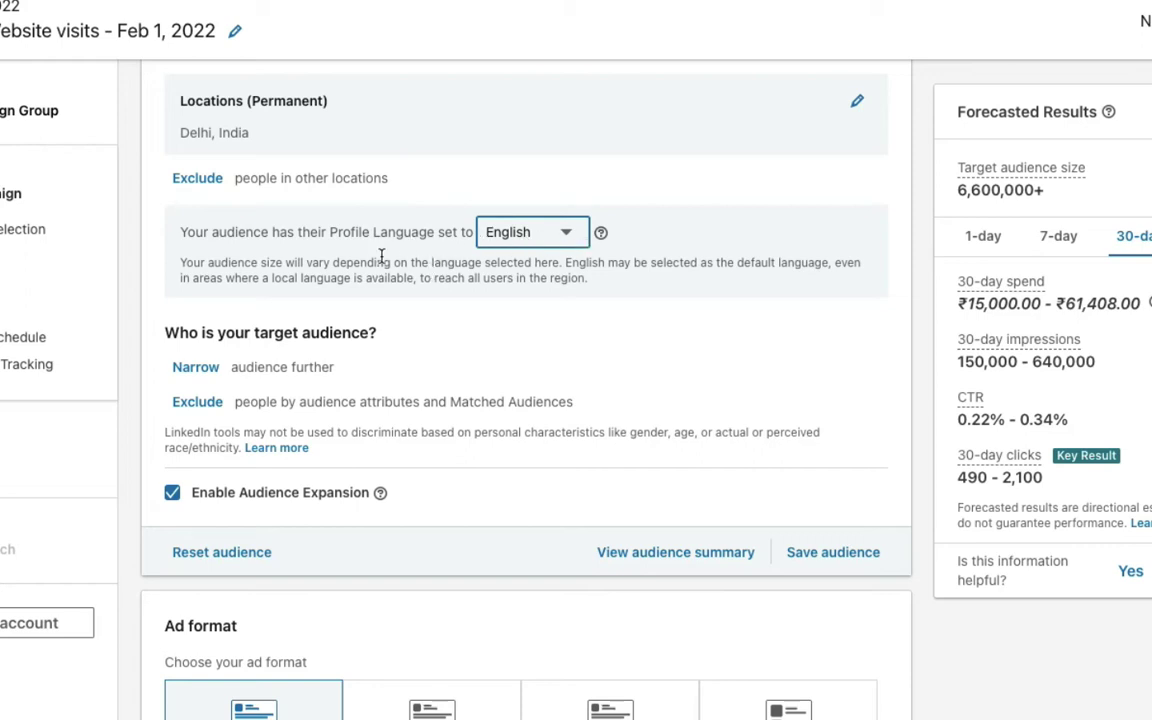
click(568, 232)
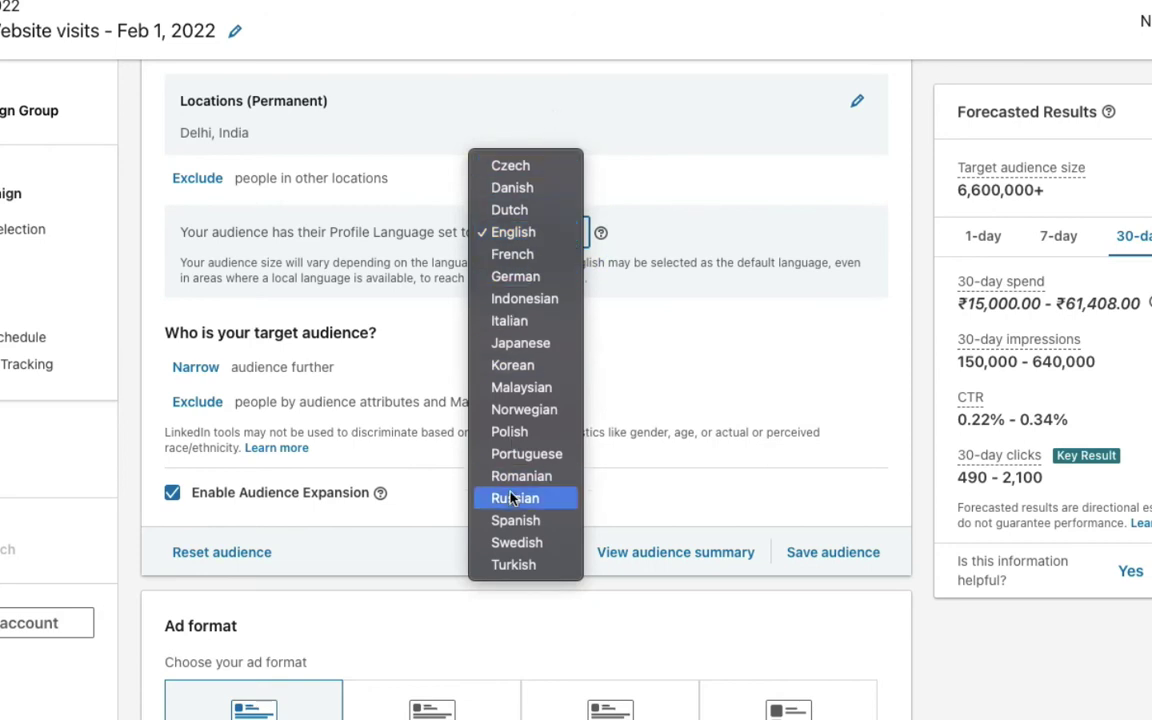
click(746, 193)
Step: Narrow the target audience by list upload and open the upload form for a company list
scroll(169, 178, down, 2)
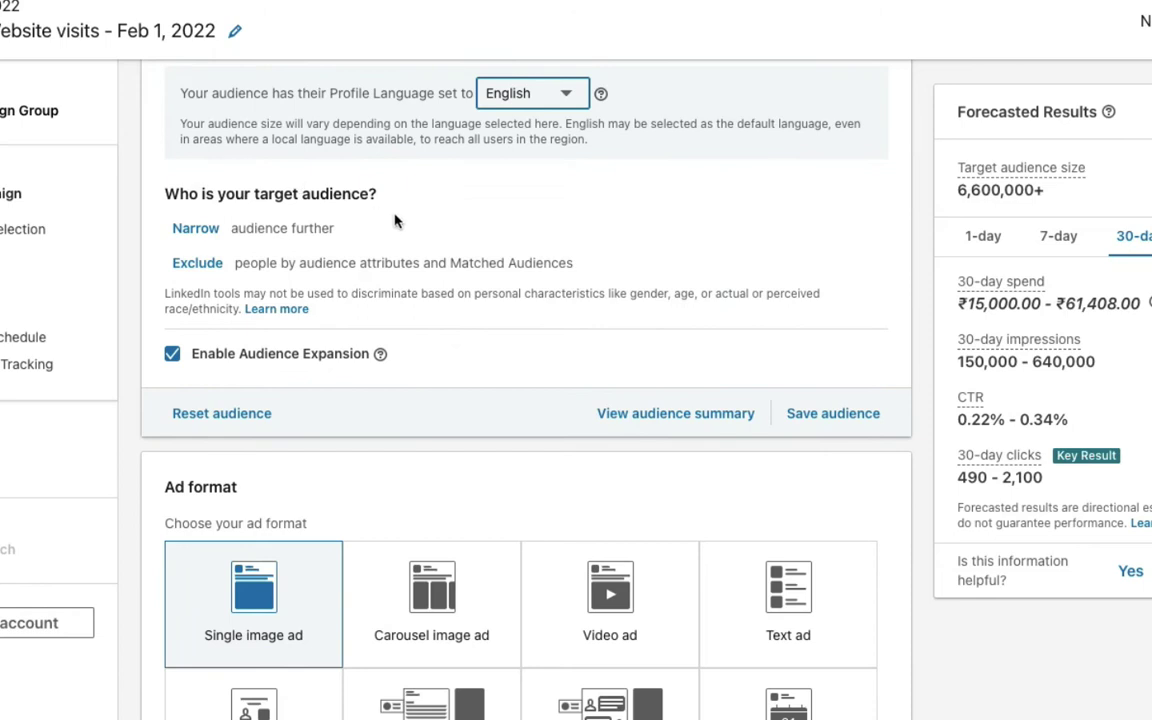
click(190, 230)
scroll(353, 338, down, 1)
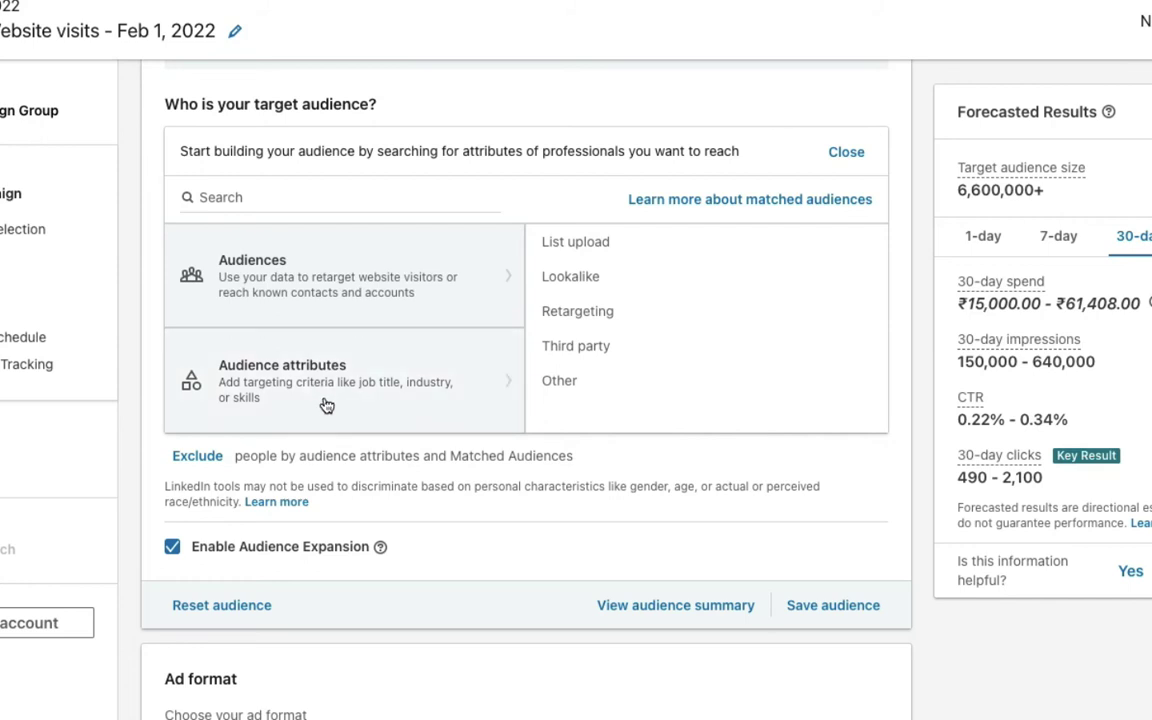
click(323, 244)
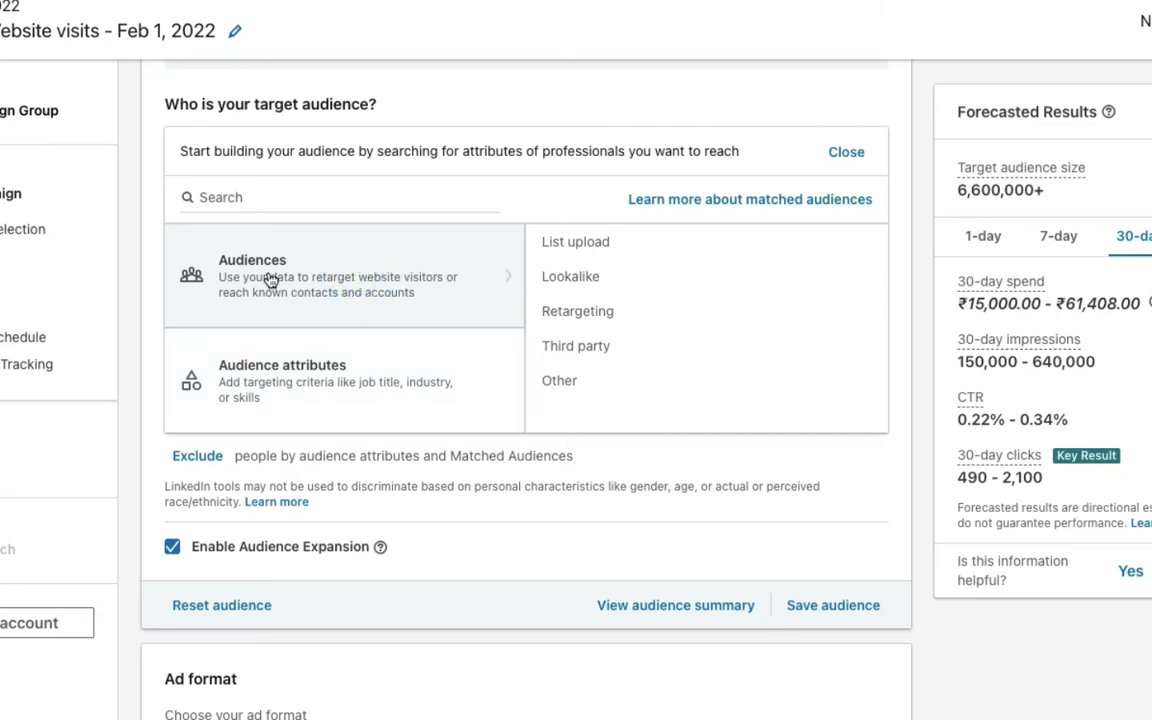
click(586, 246)
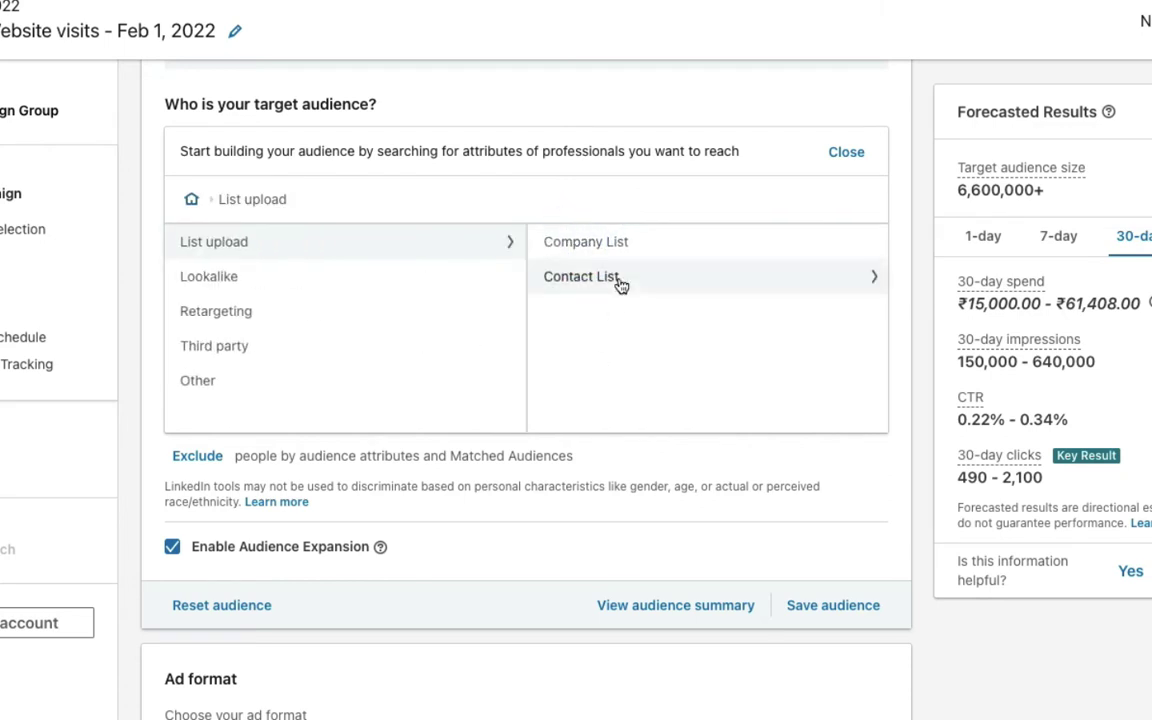
click(601, 244)
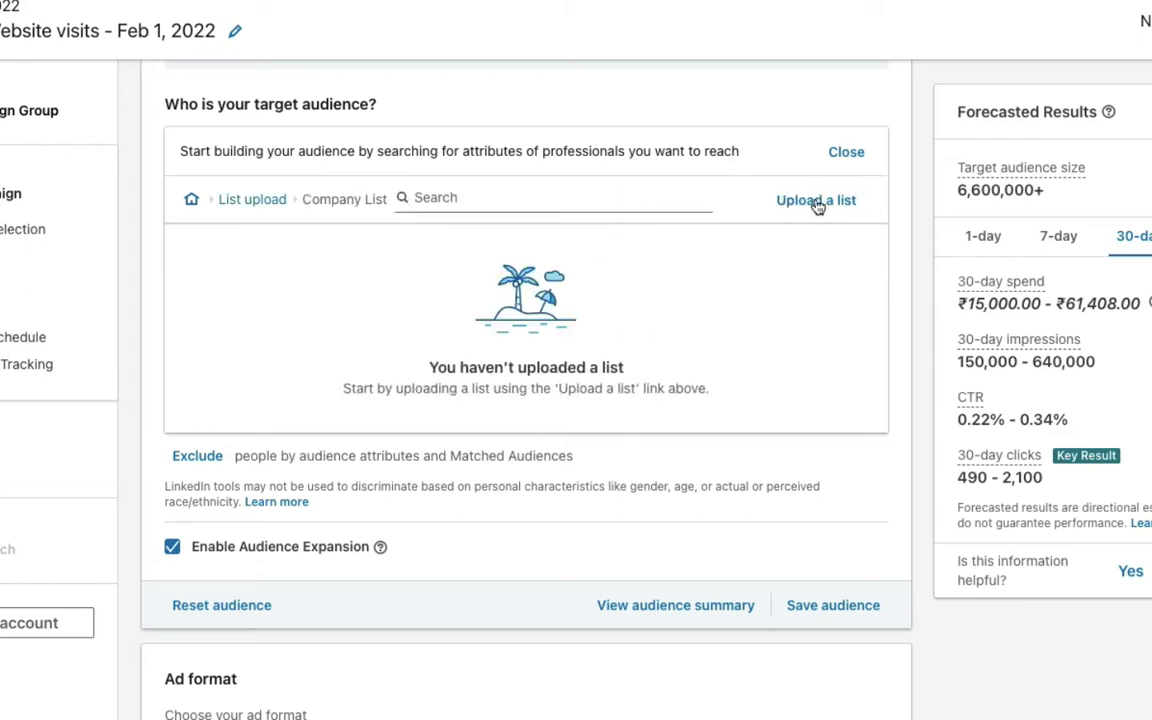
click(816, 202)
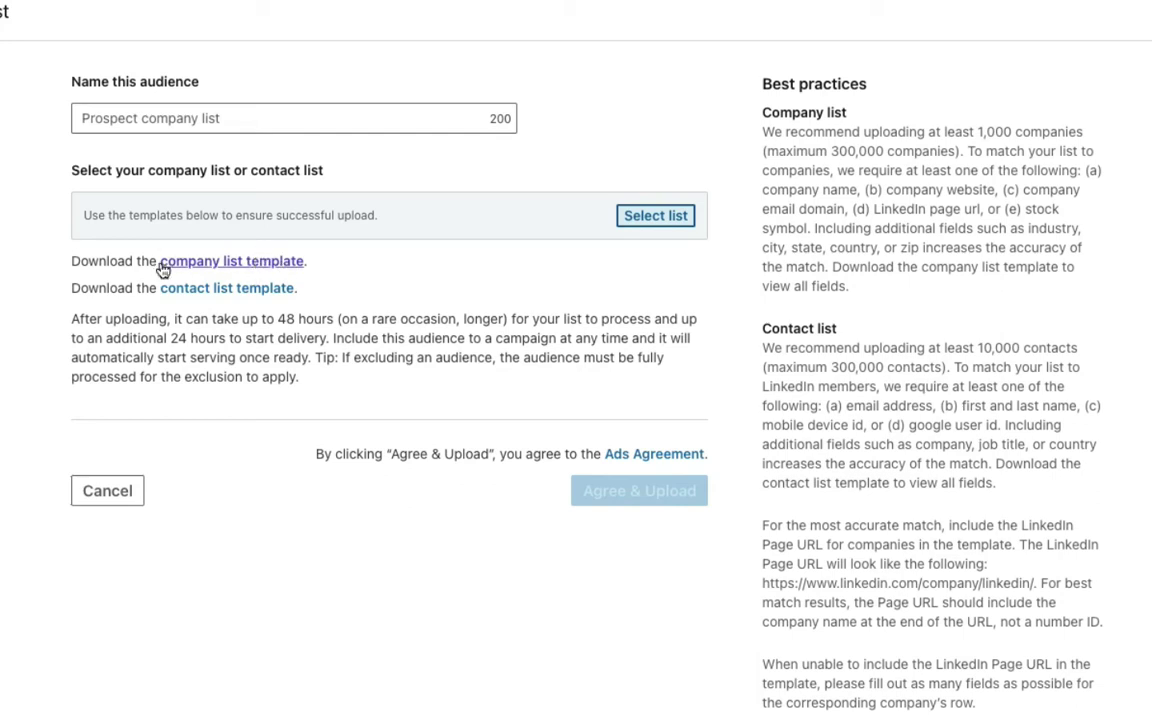
Step: Download the company list template and read the best practices for contact lists and the general upload guidelines
click(265, 262)
scroll(1011, 195, down, 2)
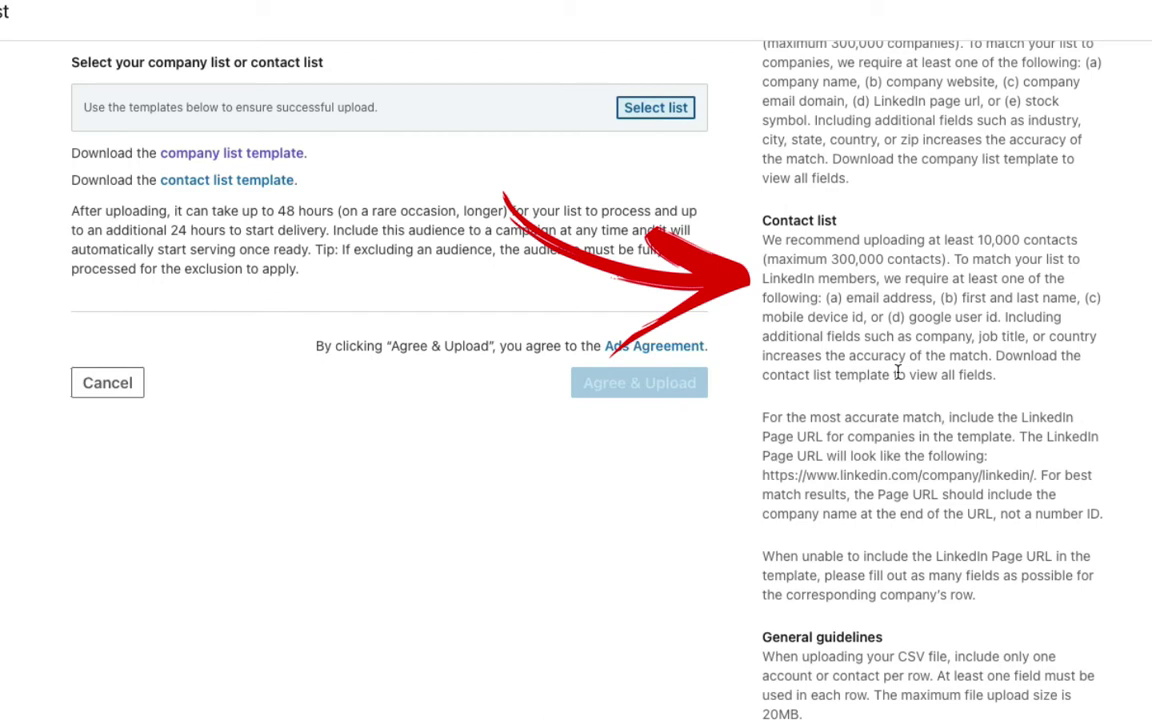
scroll(897, 372, down, 1)
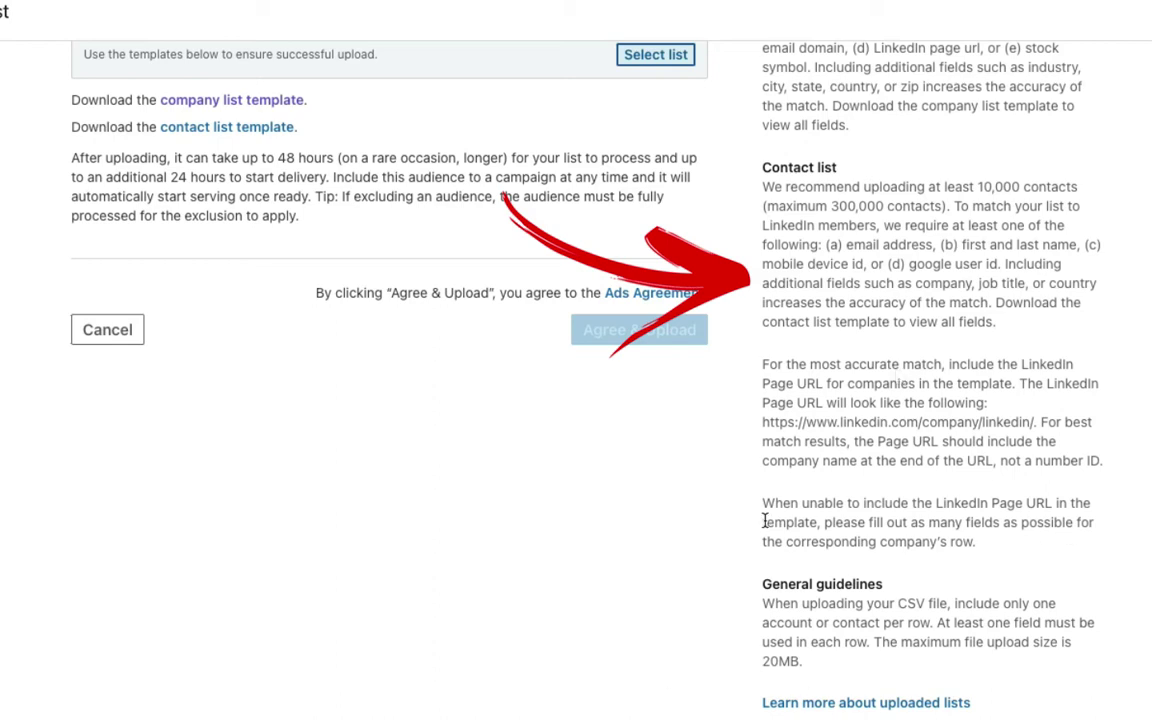
Step: Leave the list upload form, look at the lookalike audiences, and open the option to create one
scroll(648, 265, up, 3)
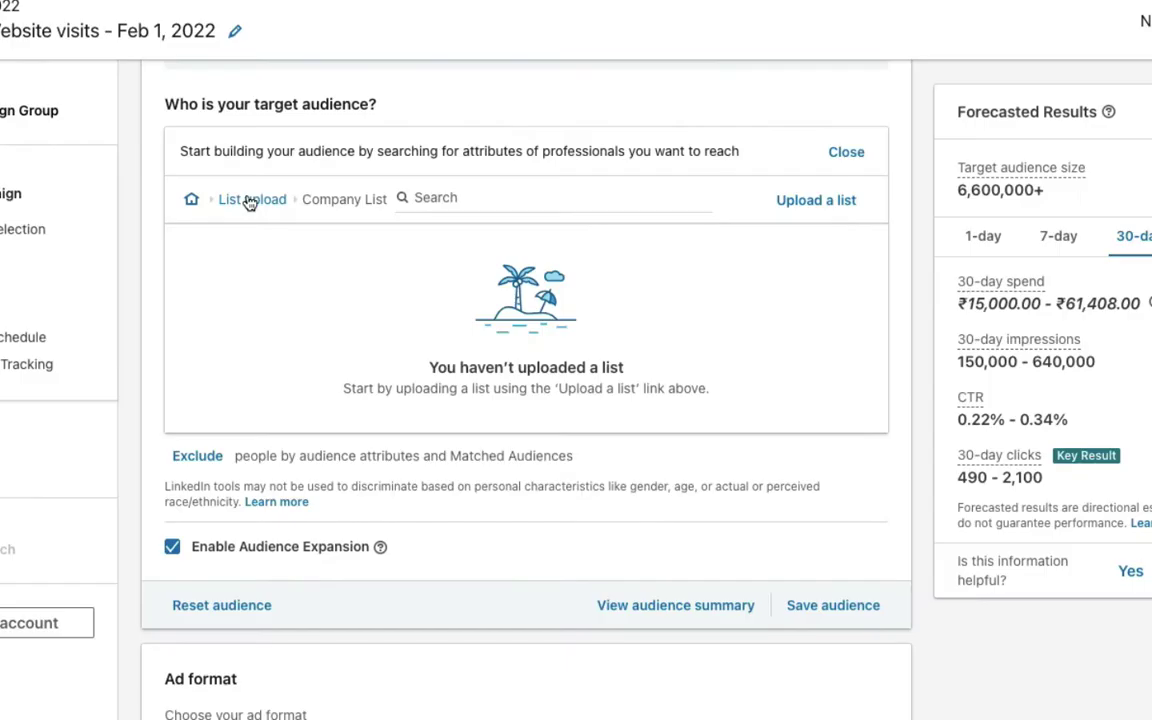
click(249, 200)
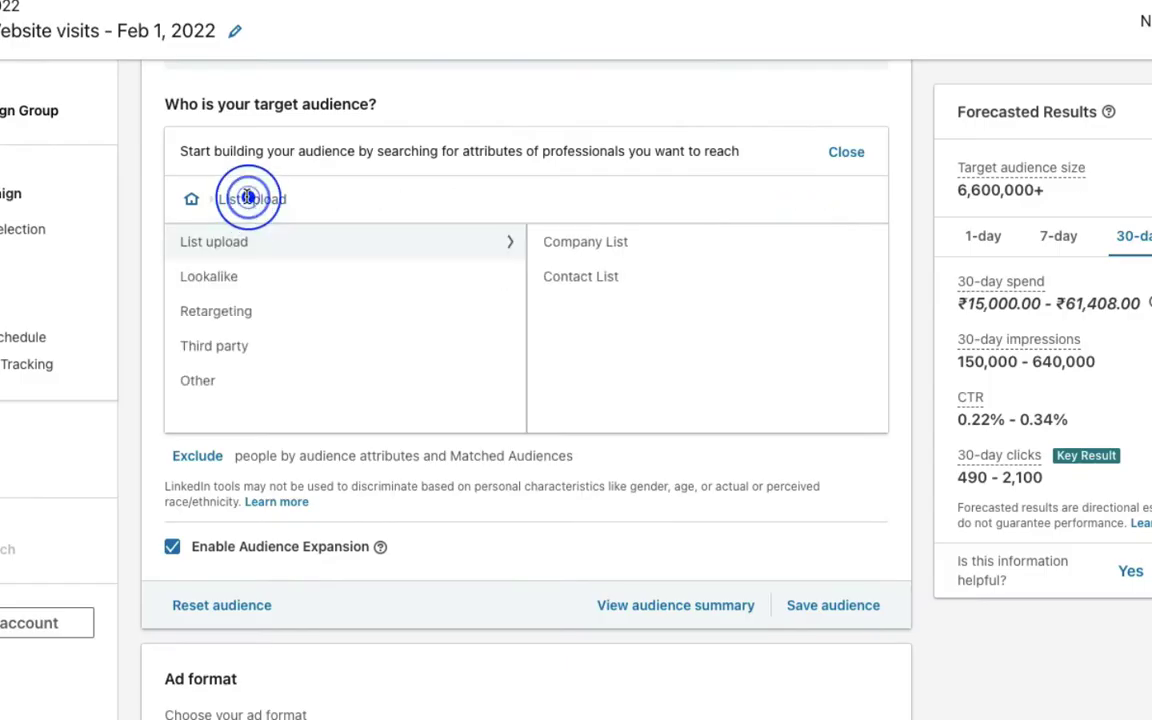
click(210, 280)
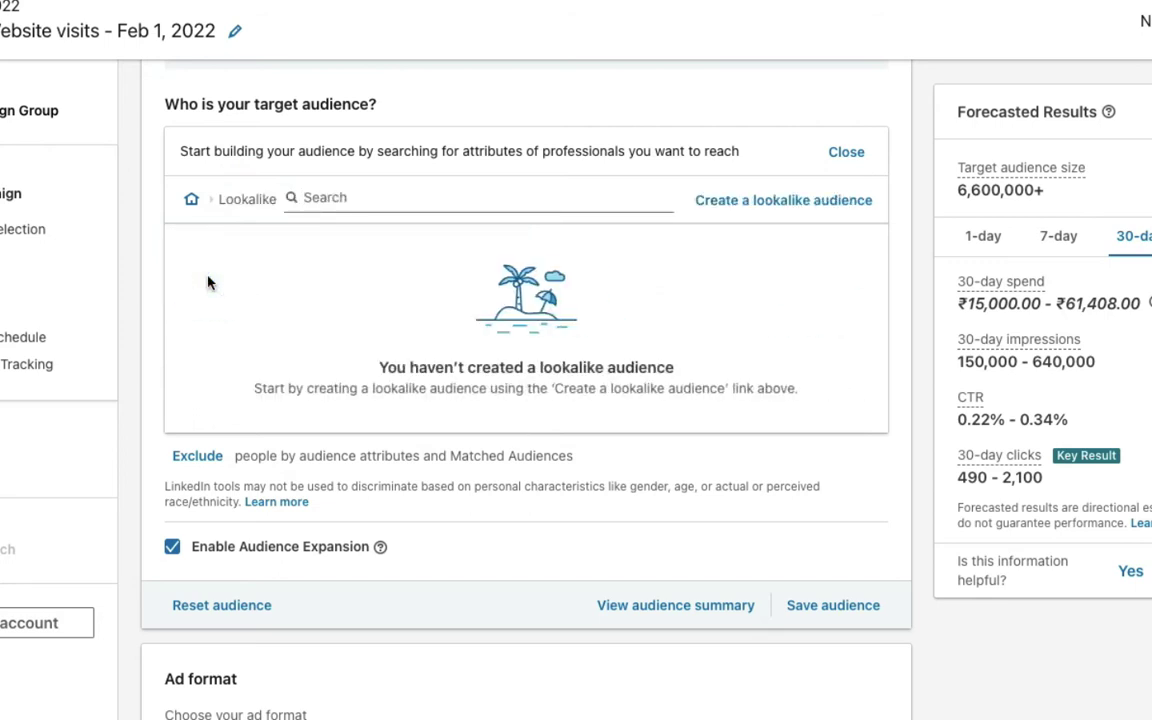
click(789, 201)
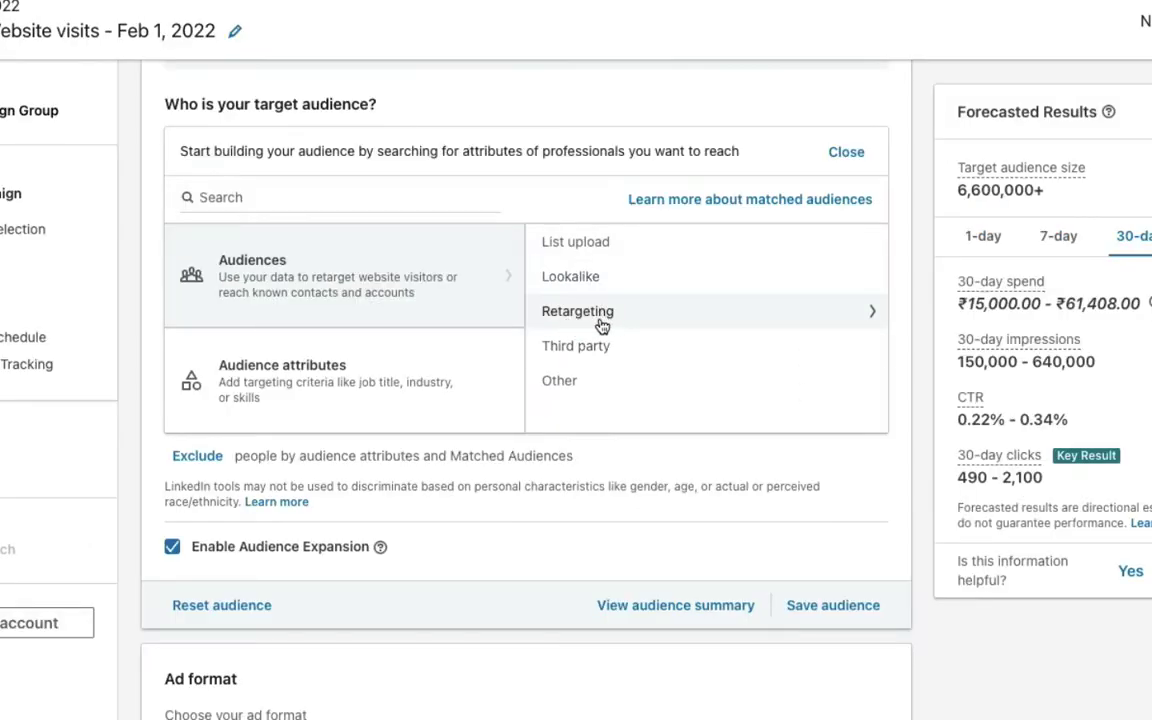
Step: Review the engagement types and time frames for a company page retargeting audience, leaving the form without creating one
click(600, 322)
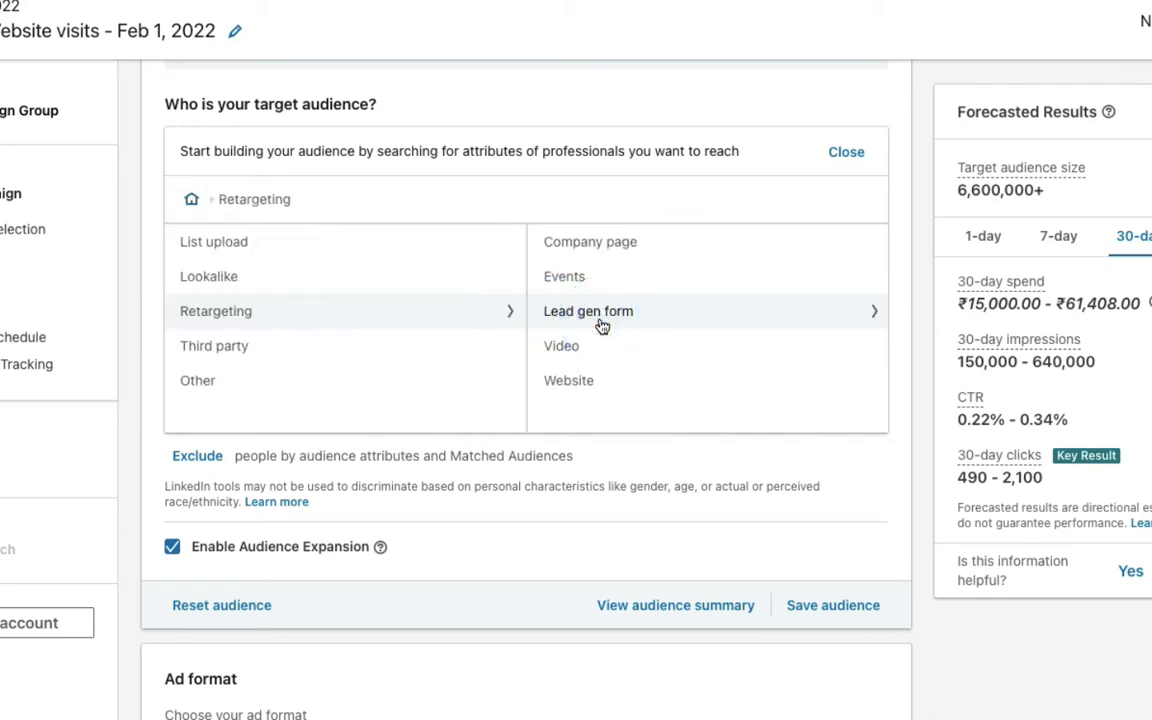
click(625, 244)
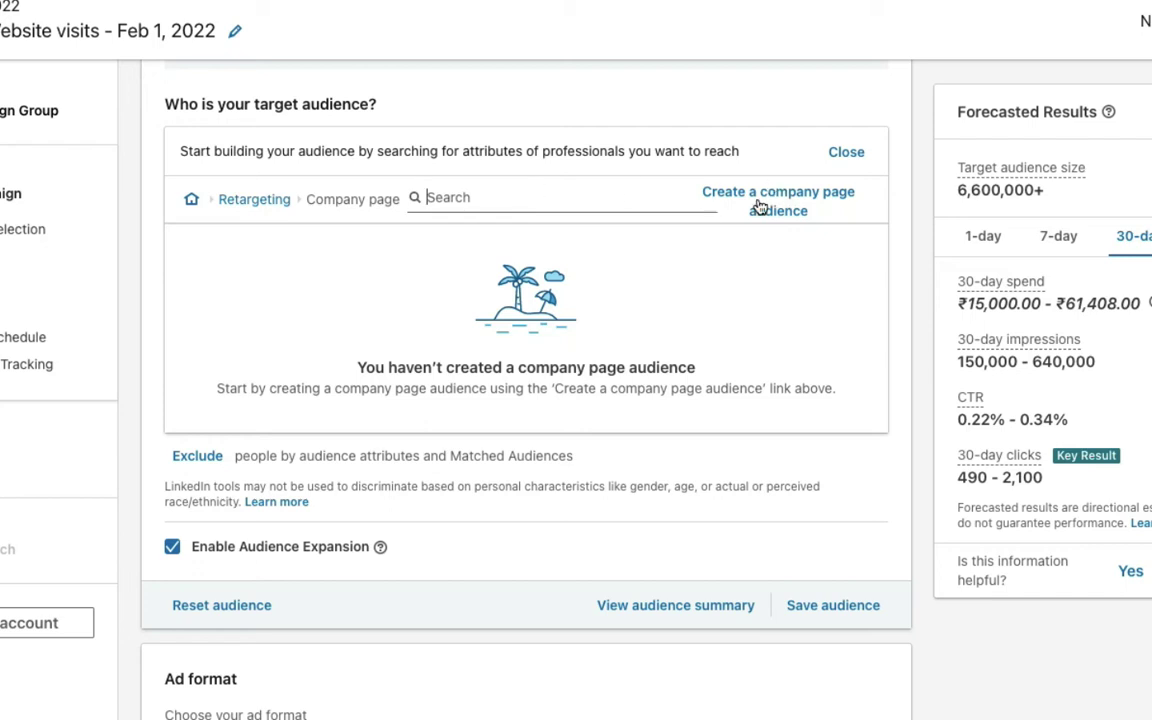
click(804, 198)
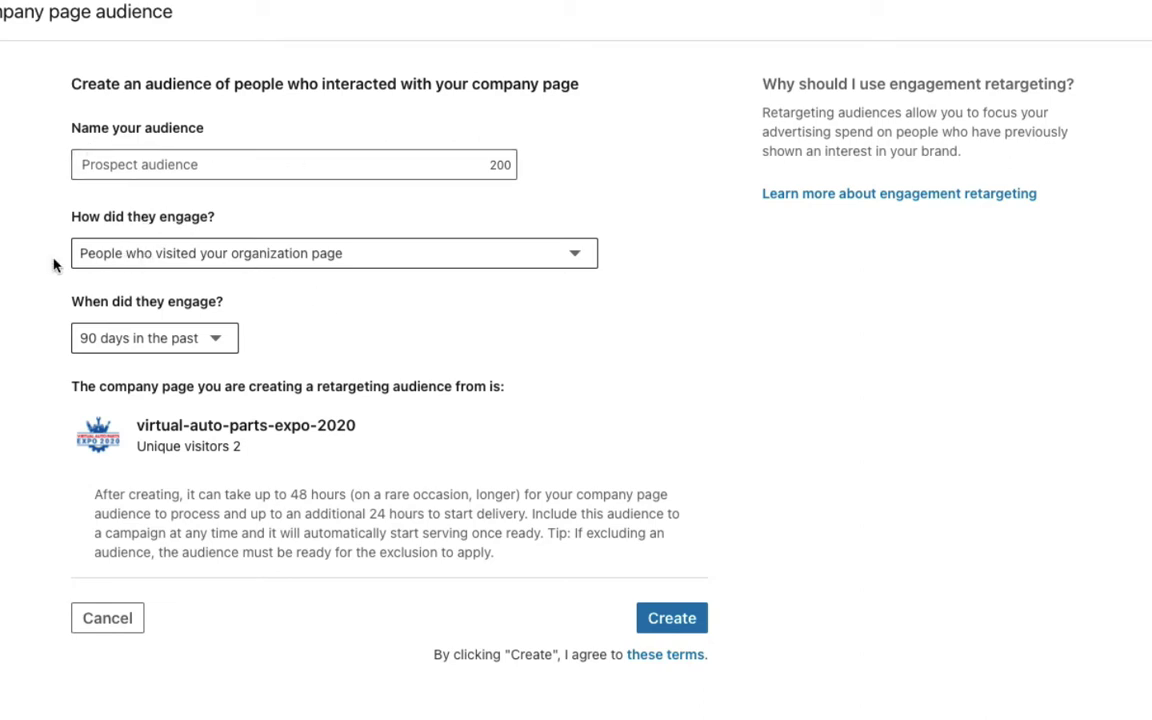
click(157, 262)
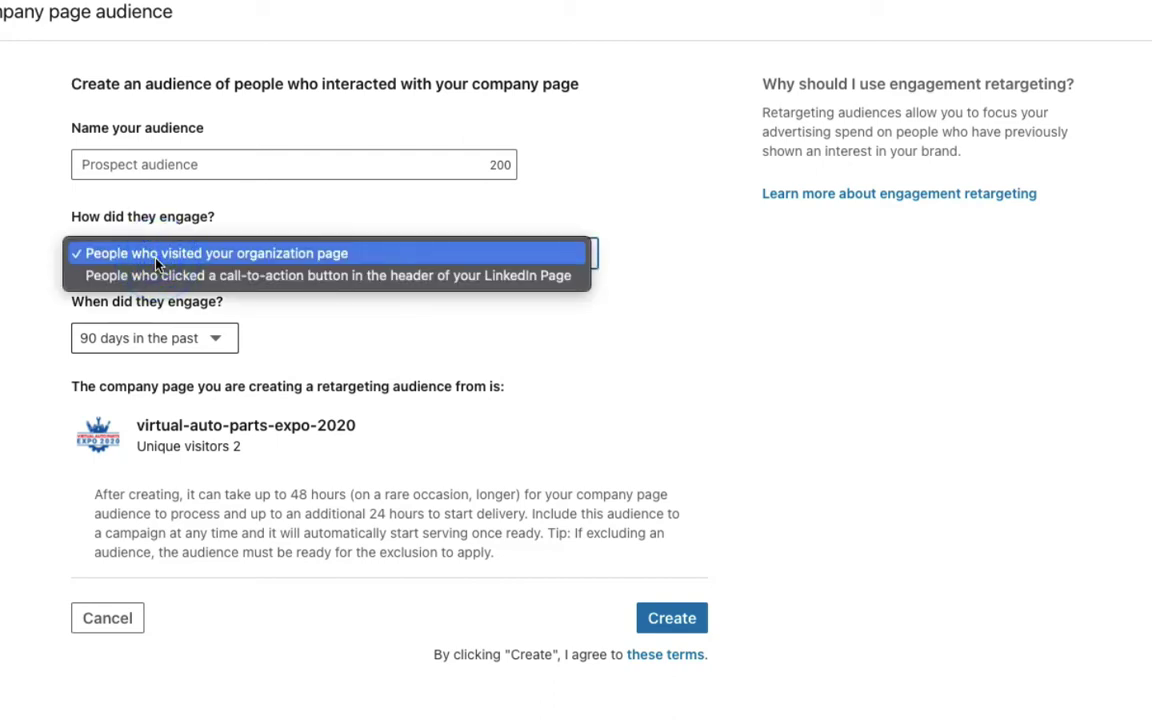
click(290, 327)
click(220, 337)
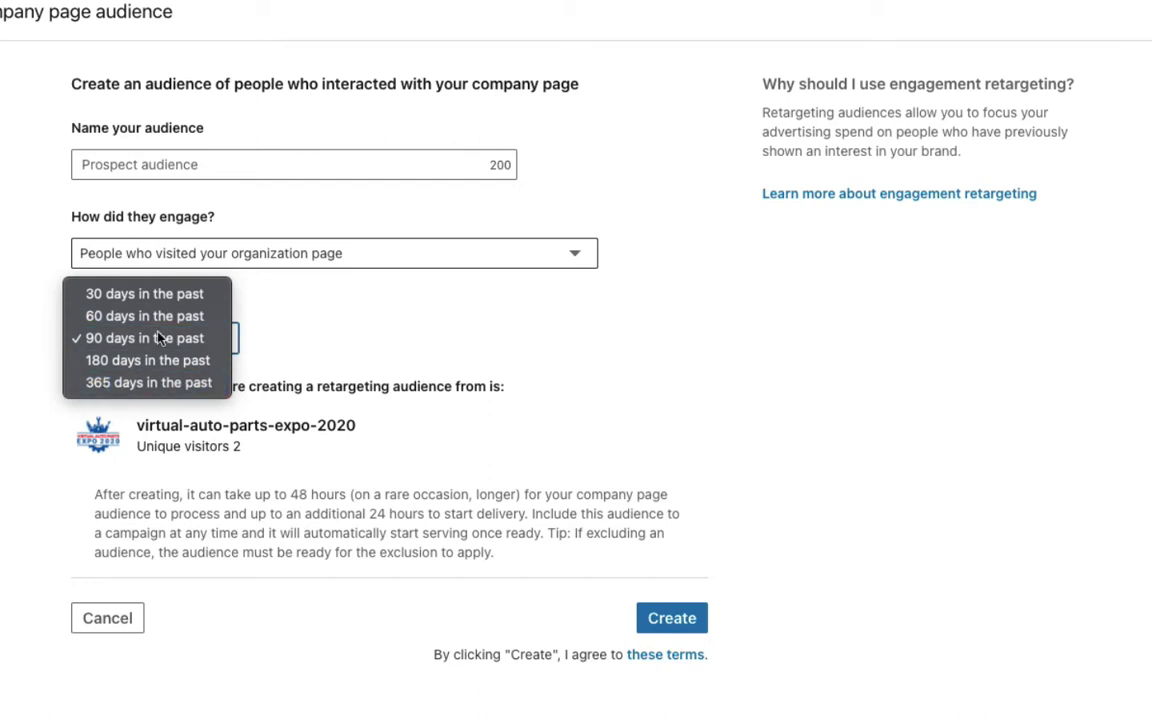
click(303, 331)
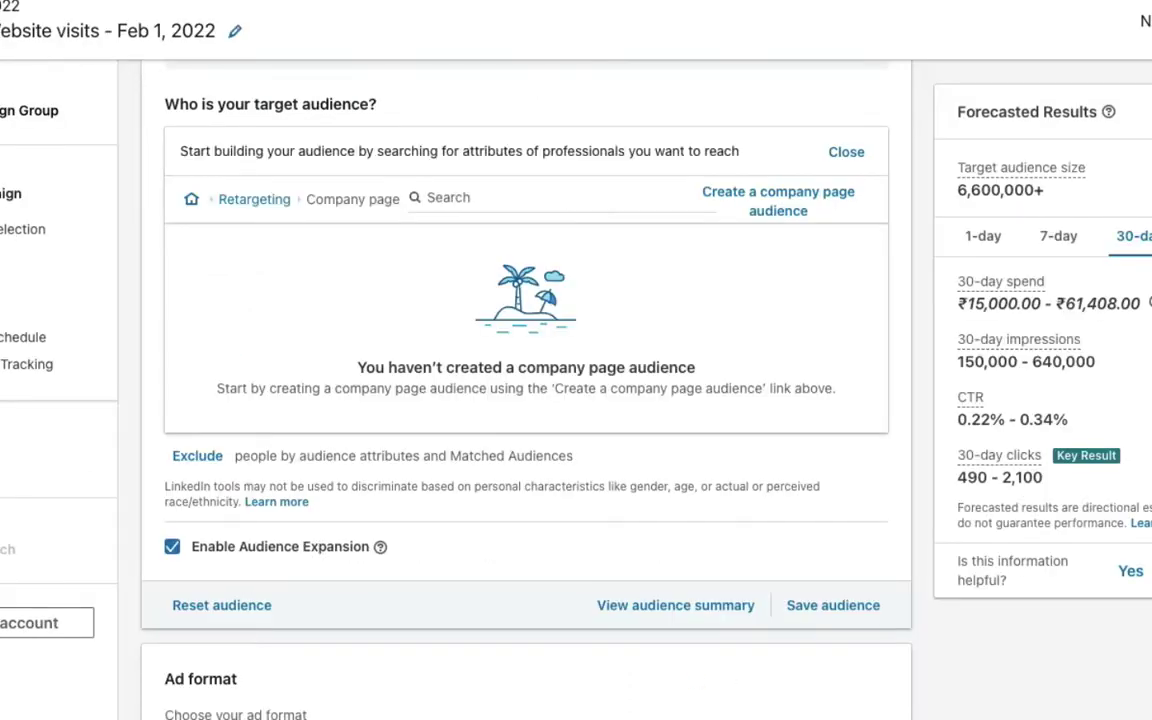
Step: Open a new event retargeting audience and select the Virtual Auto Parts Expo 2020 event, leaving without creating the audience
click(258, 200)
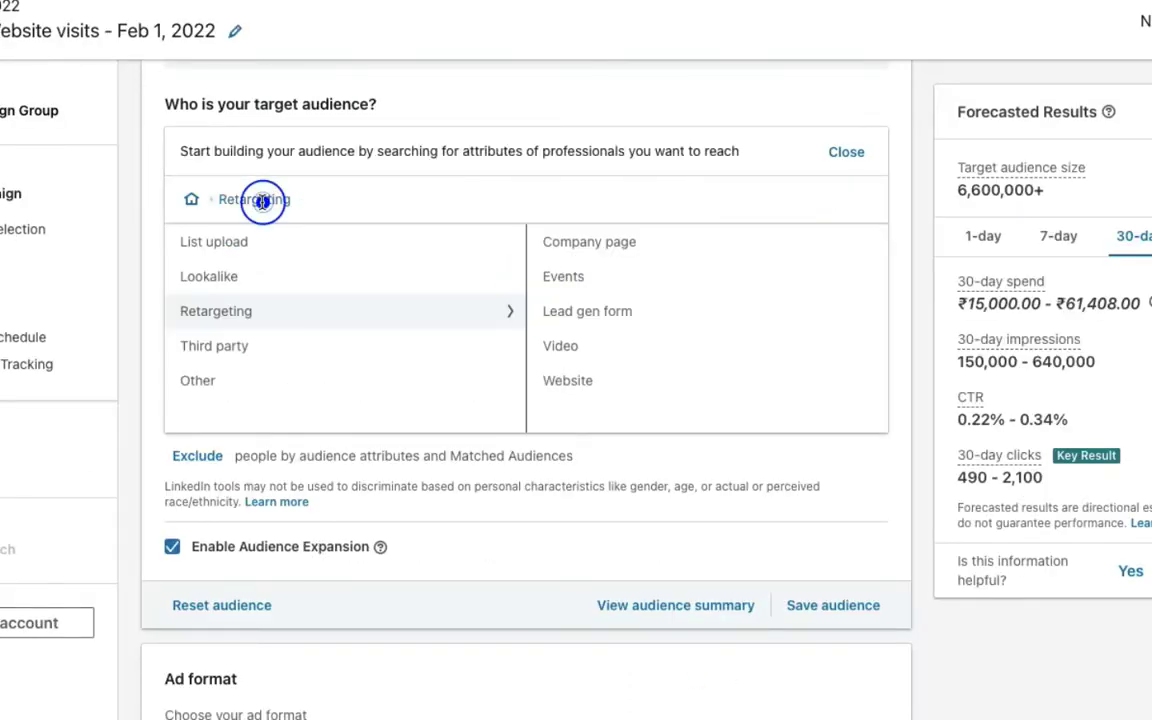
click(570, 280)
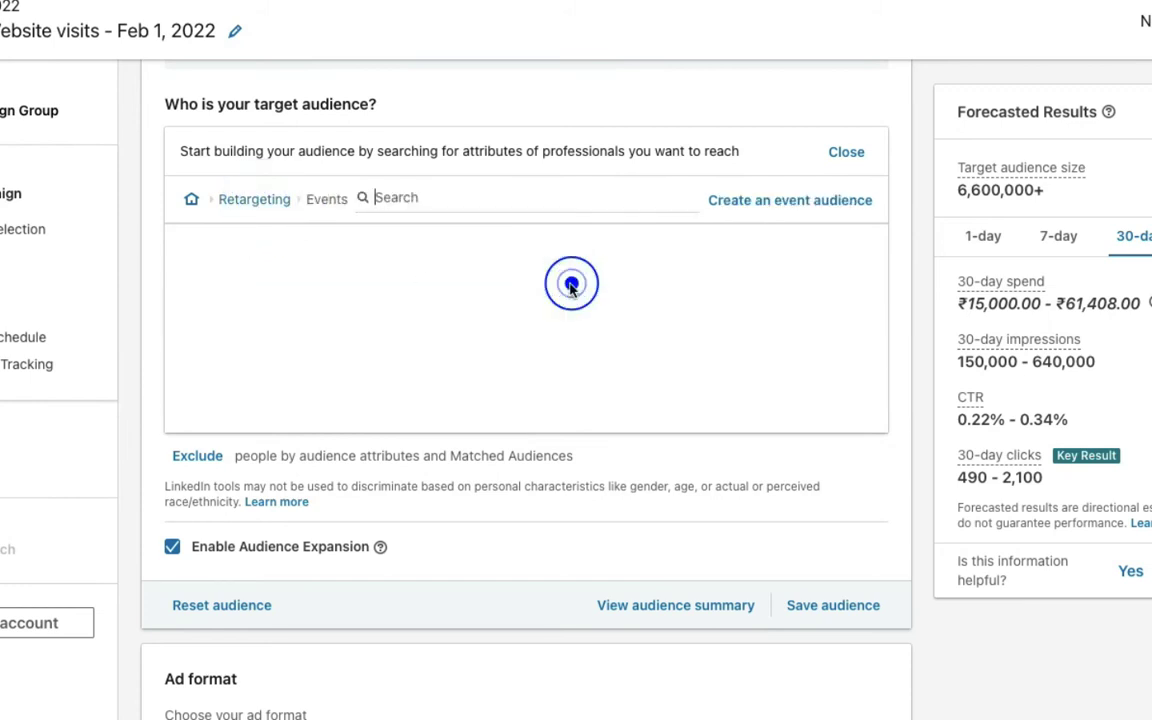
click(787, 206)
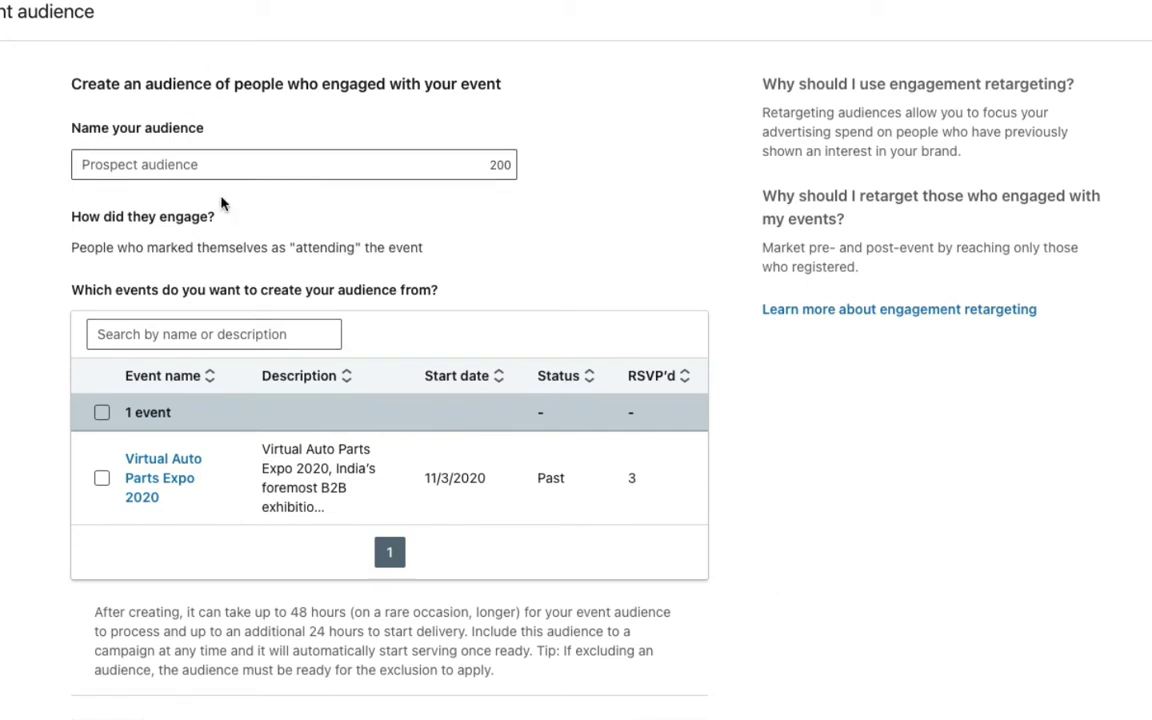
scroll(290, 410, down, 1)
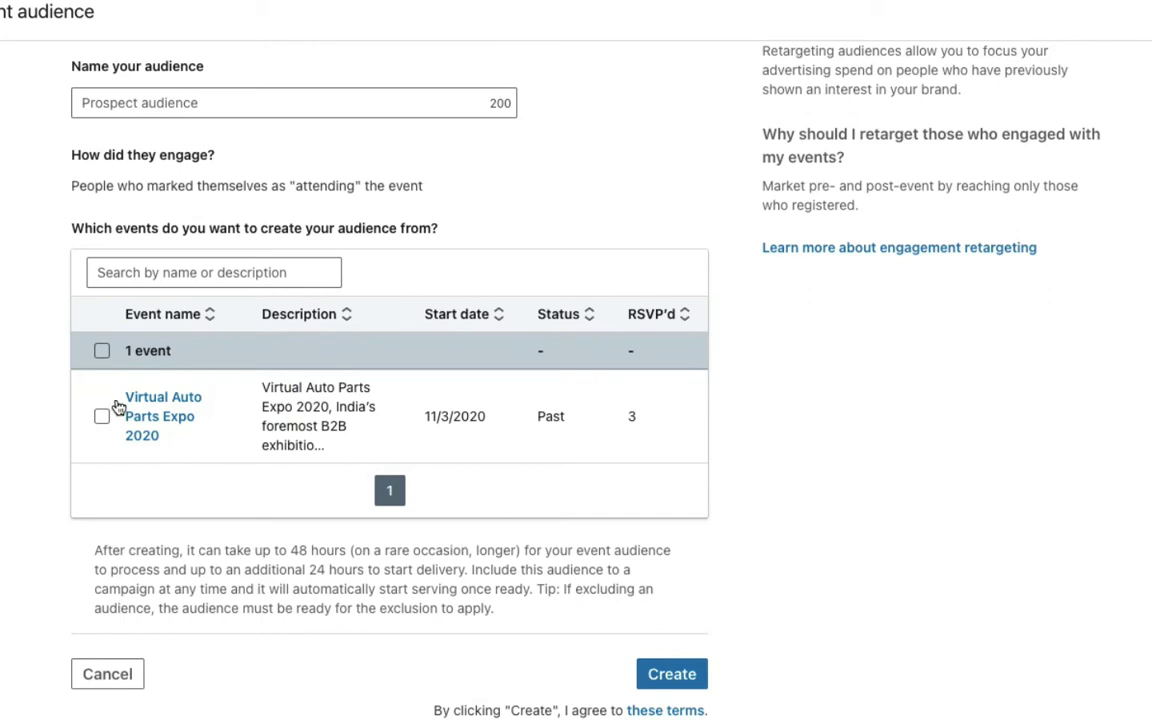
click(102, 415)
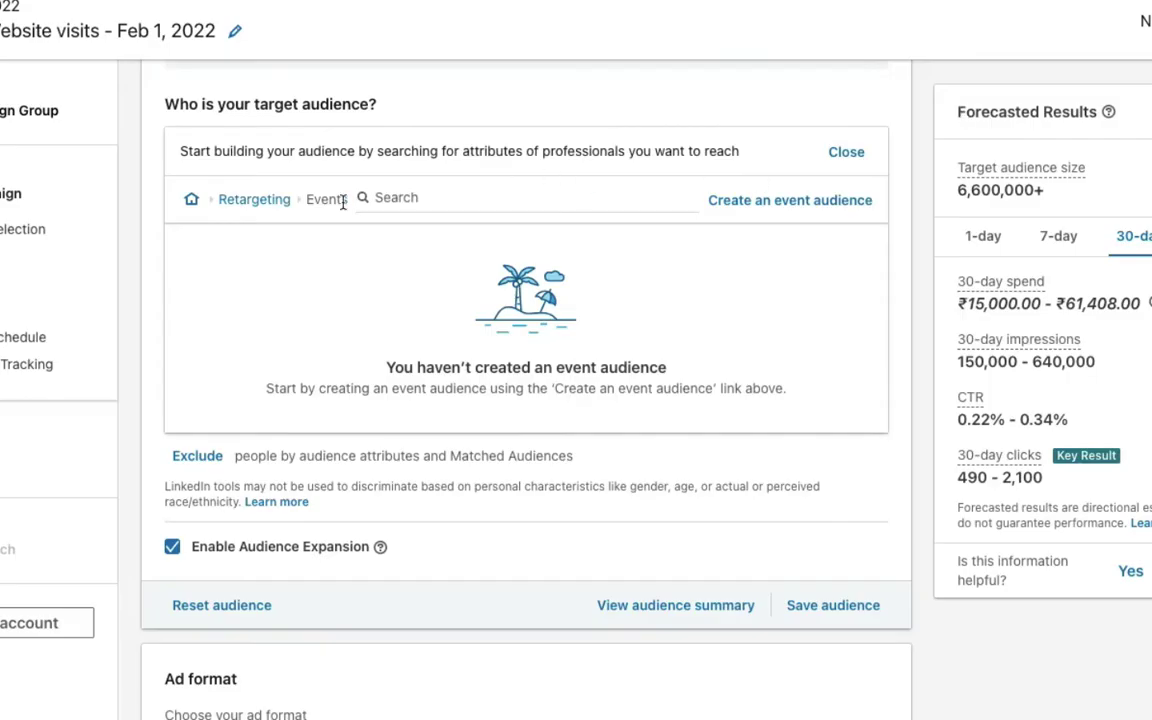
Step: Review the engagement types and time frames for a lead gen form retargeting audience, leaving the form without creating one
click(249, 200)
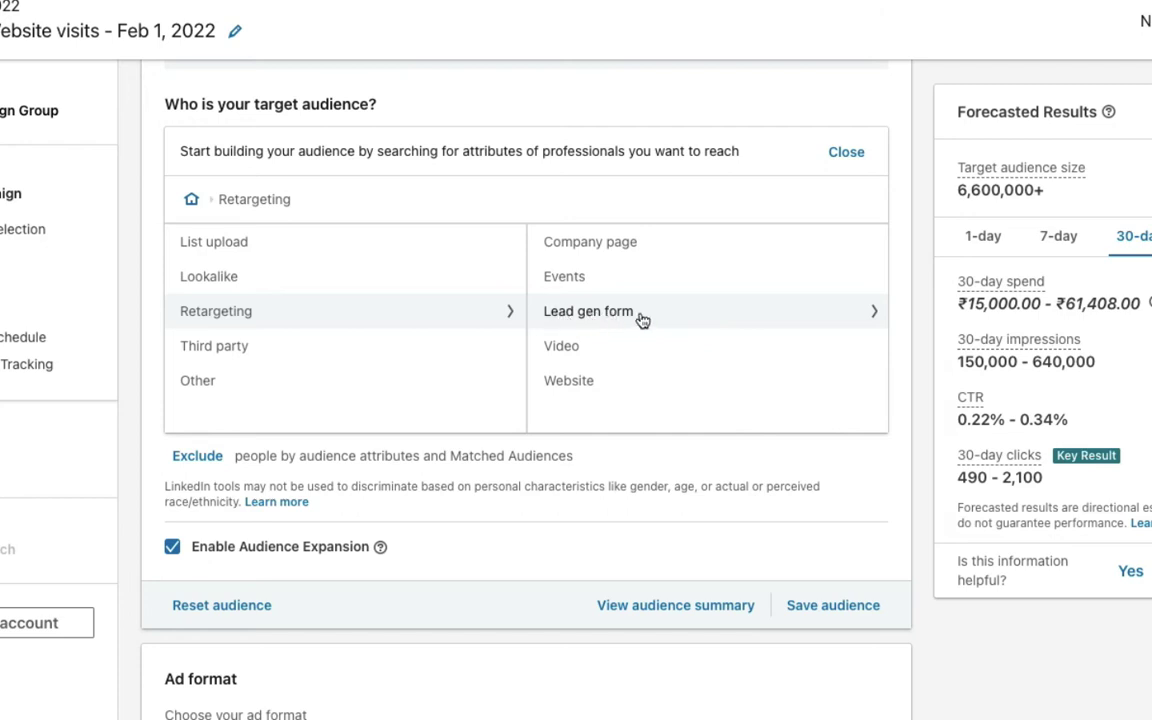
click(607, 311)
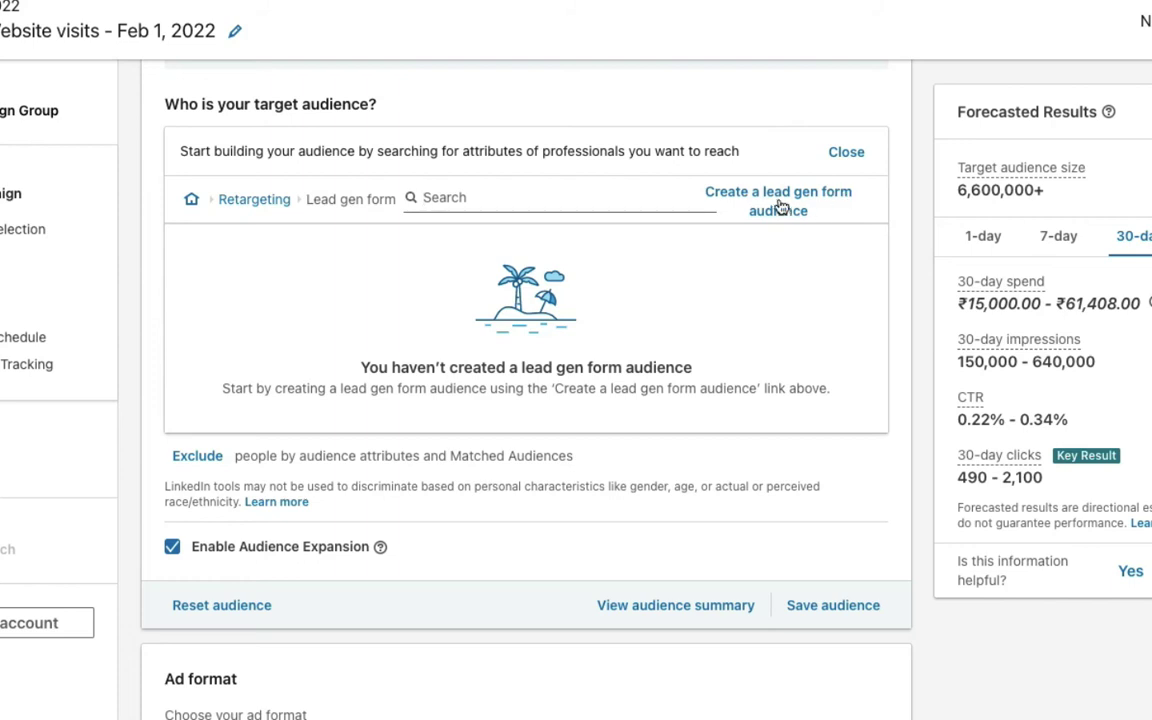
click(779, 203)
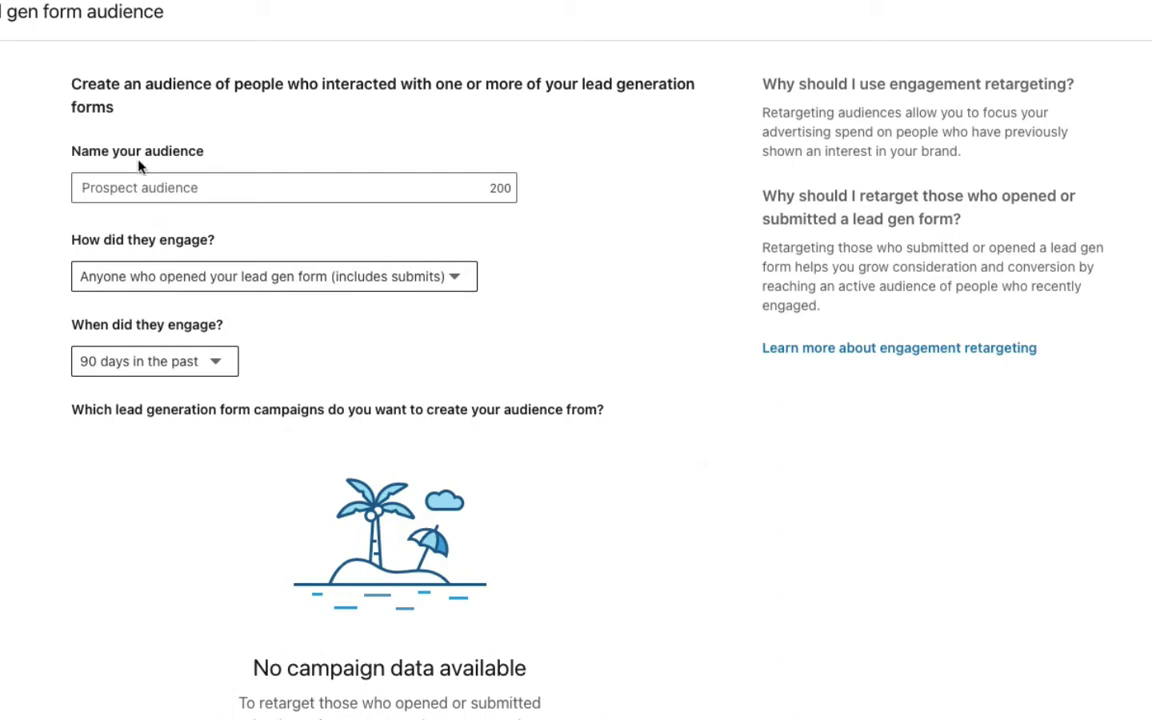
click(202, 285)
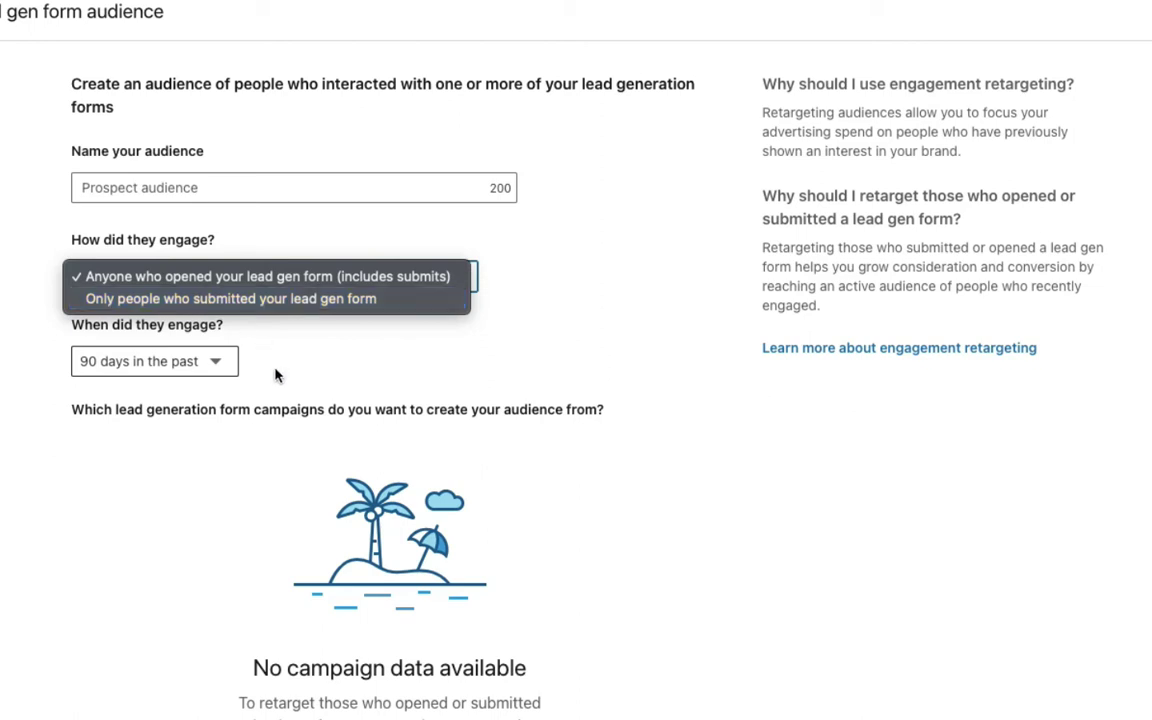
click(215, 364)
click(215, 364)
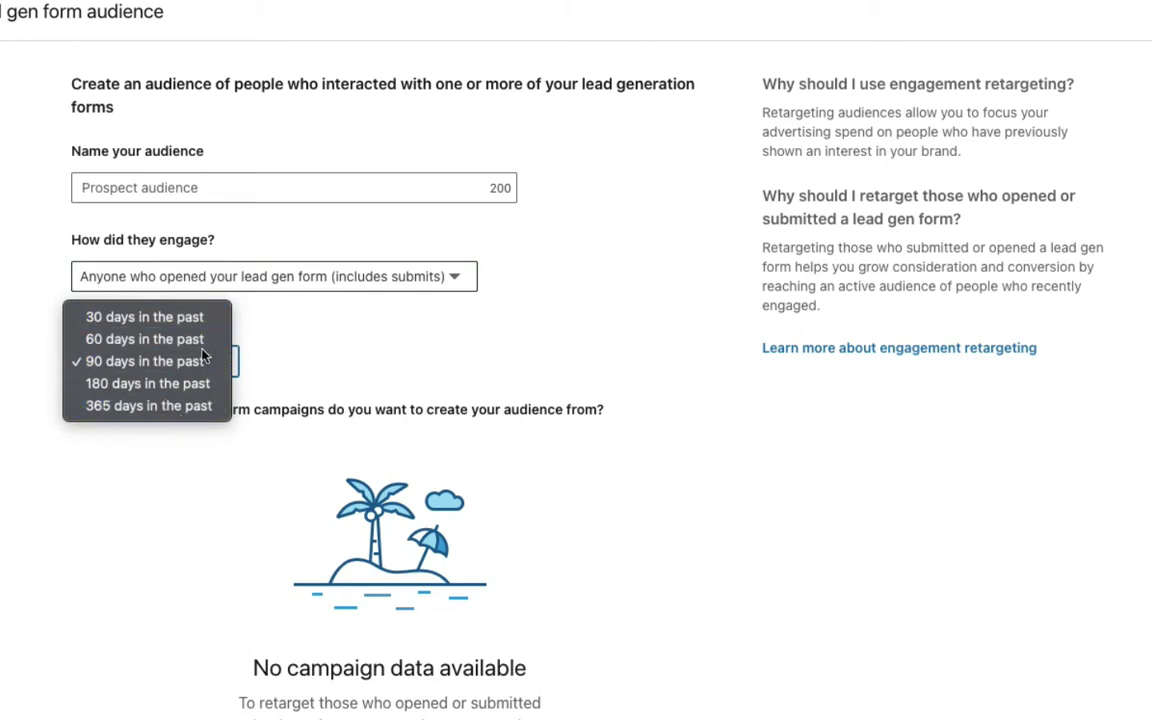
click(419, 314)
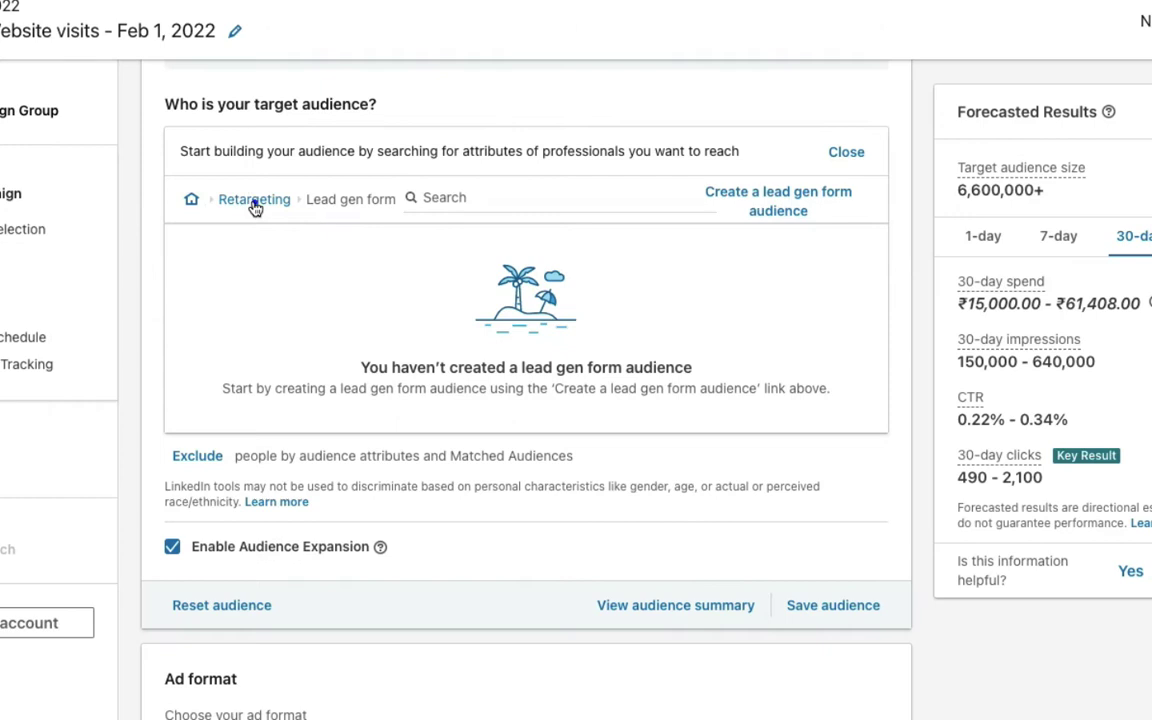
Step: Review the view percentages, time frames and campaign source for a video retargeting audience, leaving the form without creating one
click(254, 203)
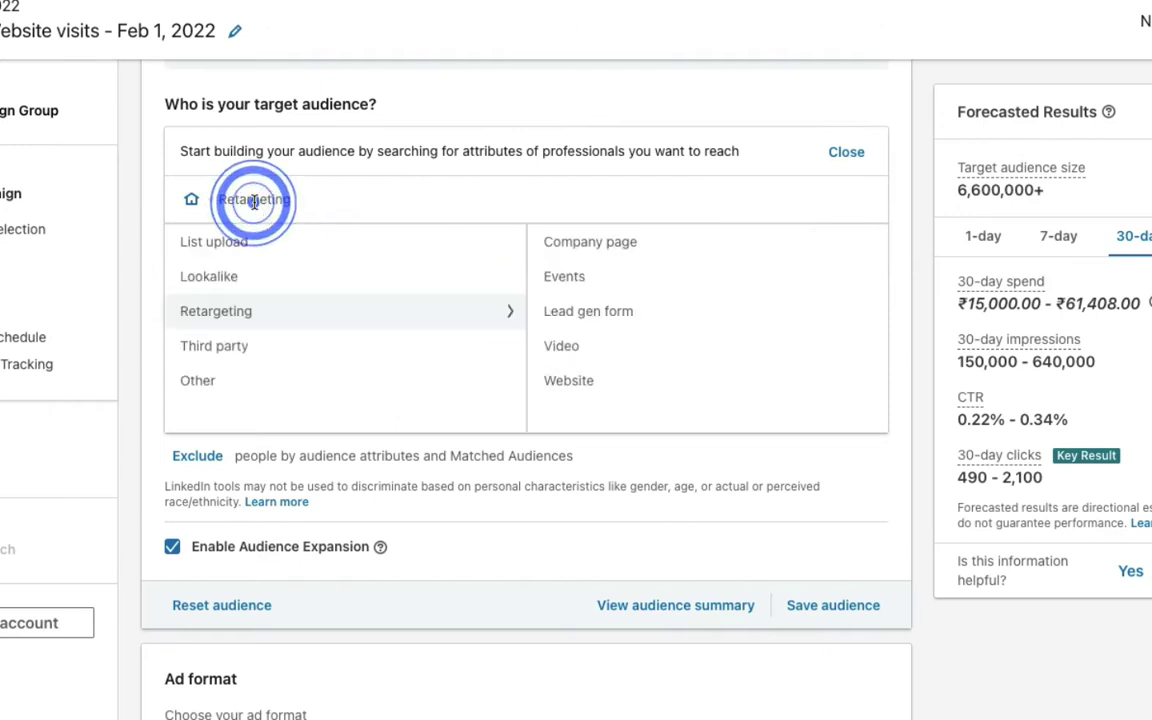
click(565, 350)
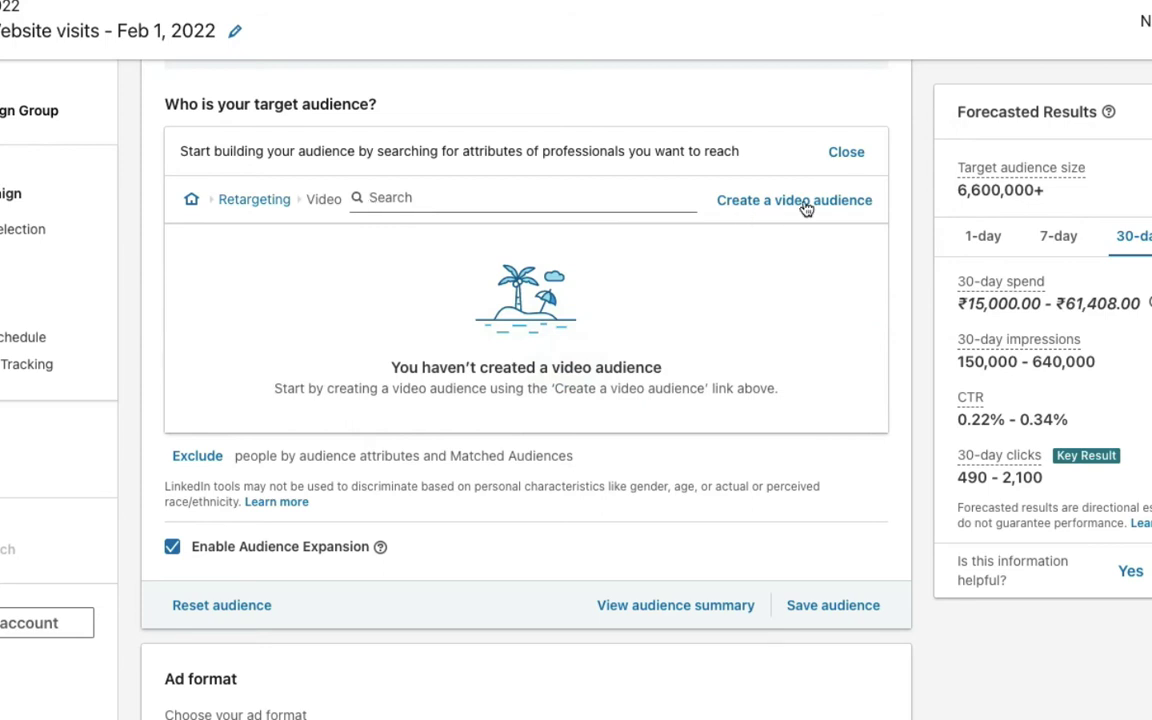
click(802, 200)
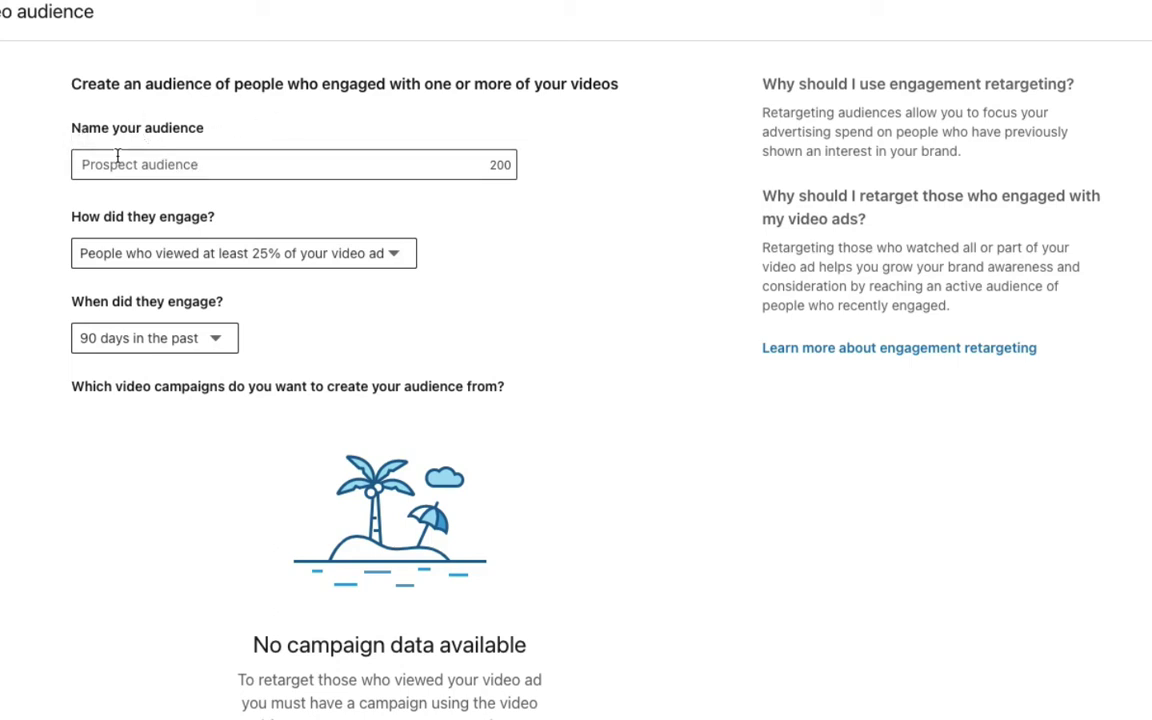
click(307, 257)
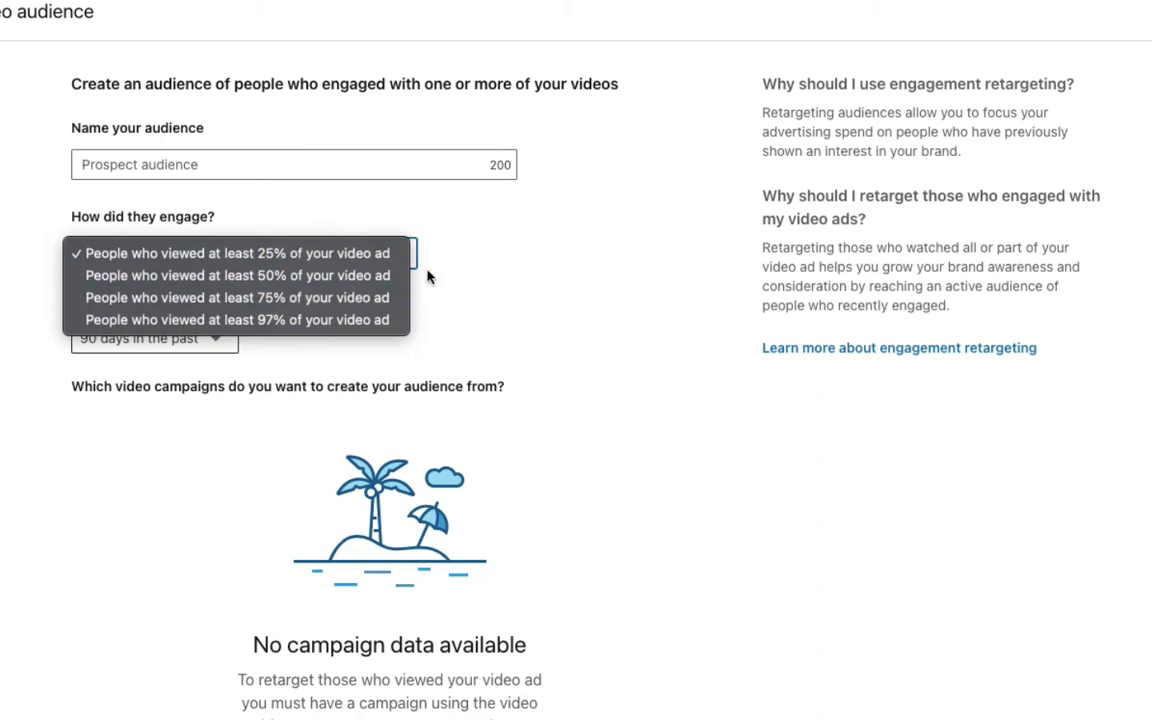
click(549, 256)
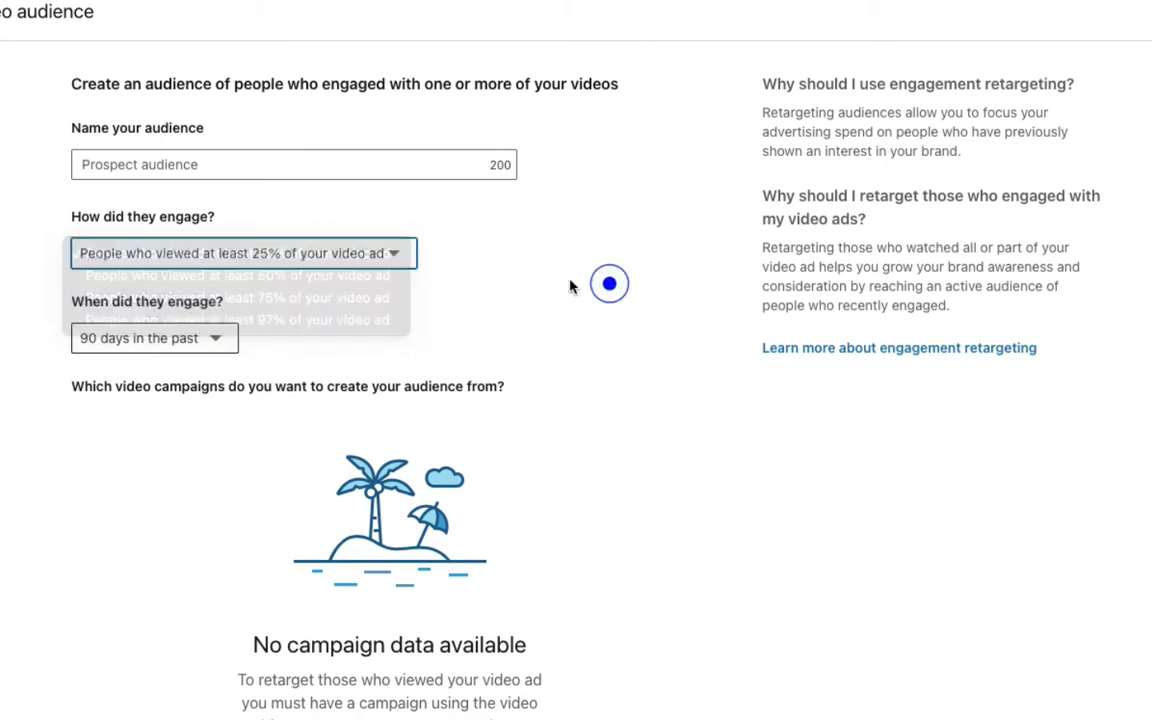
click(168, 341)
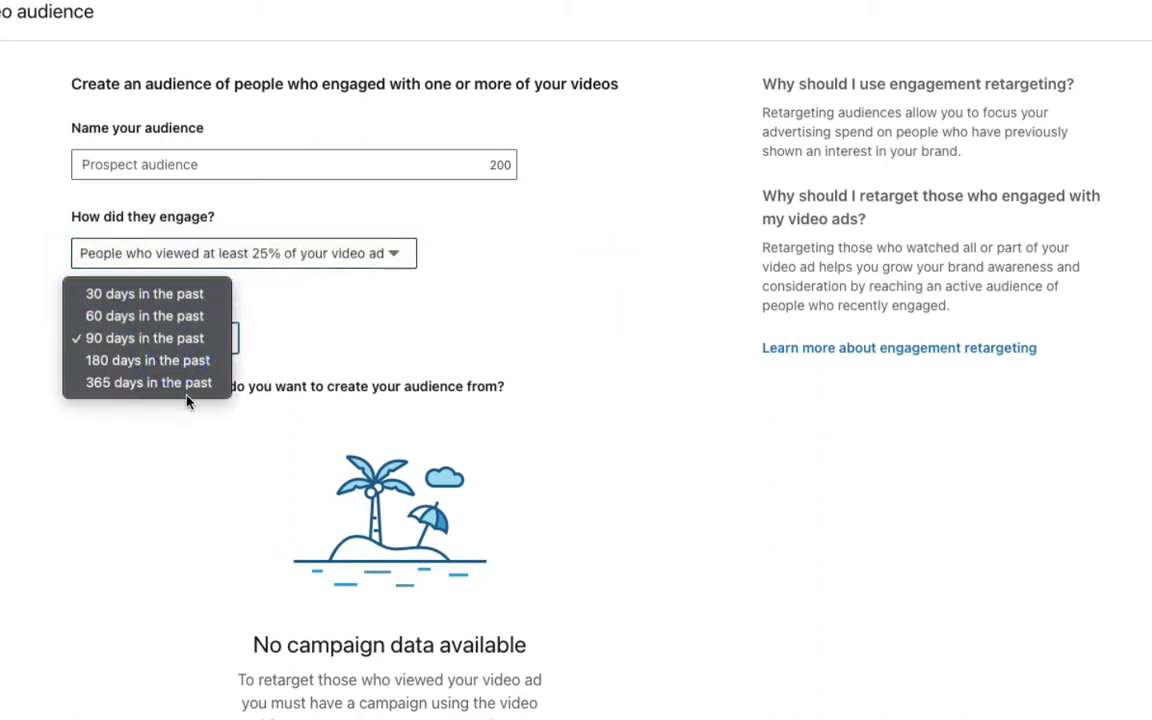
click(345, 316)
scroll(417, 320, down, 2)
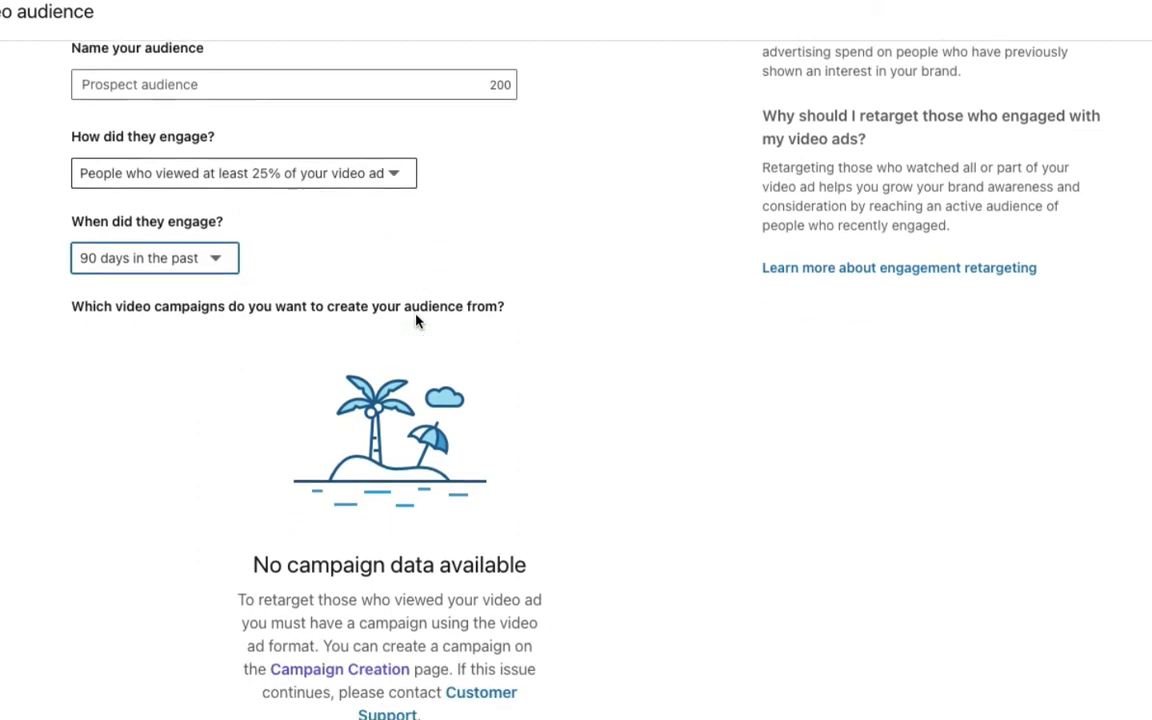
scroll(417, 320, up, 2)
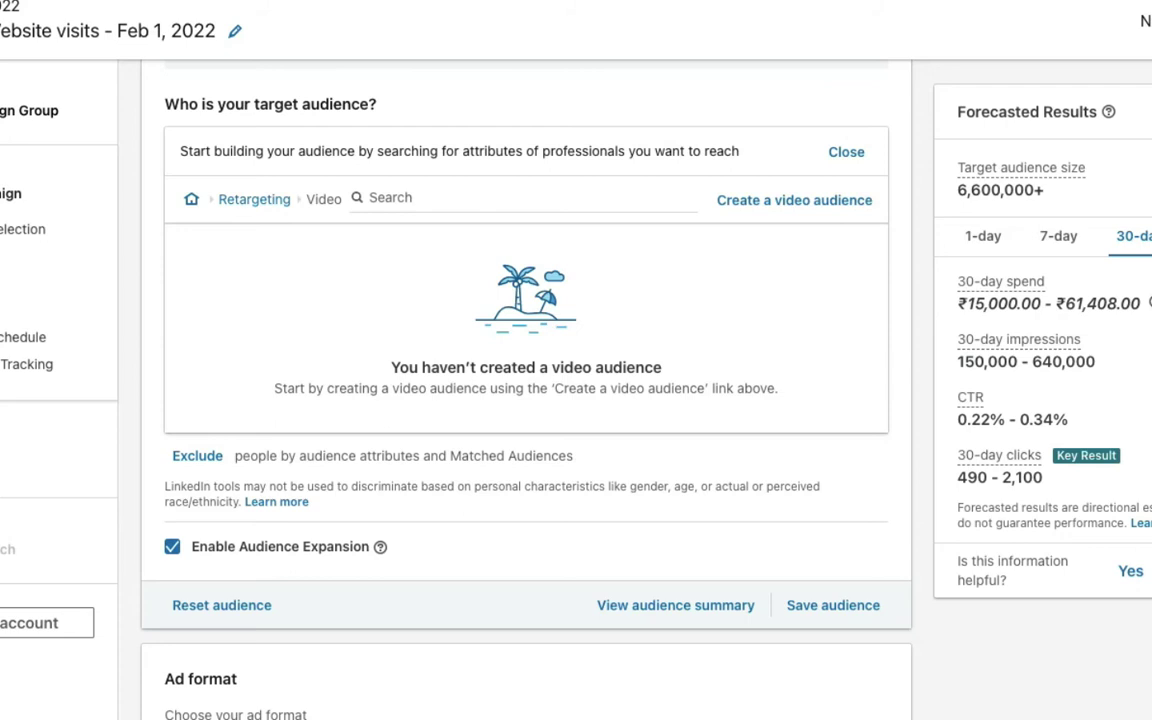
Step: Include the existing Website retargeting audience in the target audience and remove it again
click(240, 199)
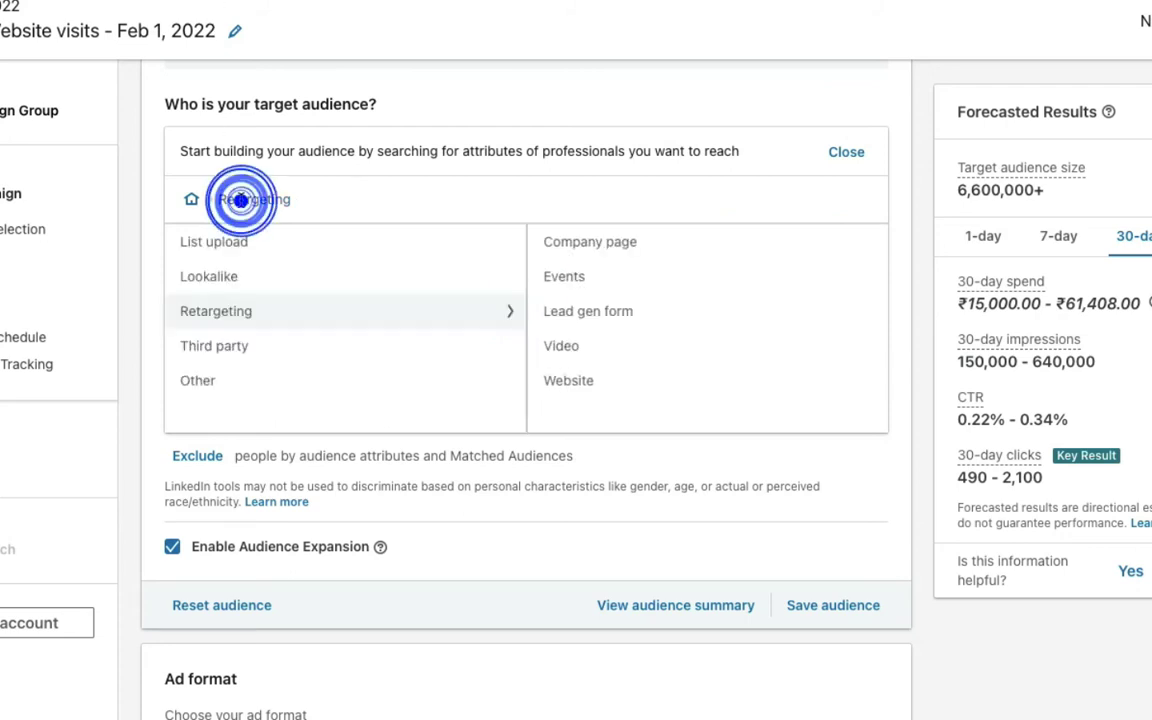
click(577, 385)
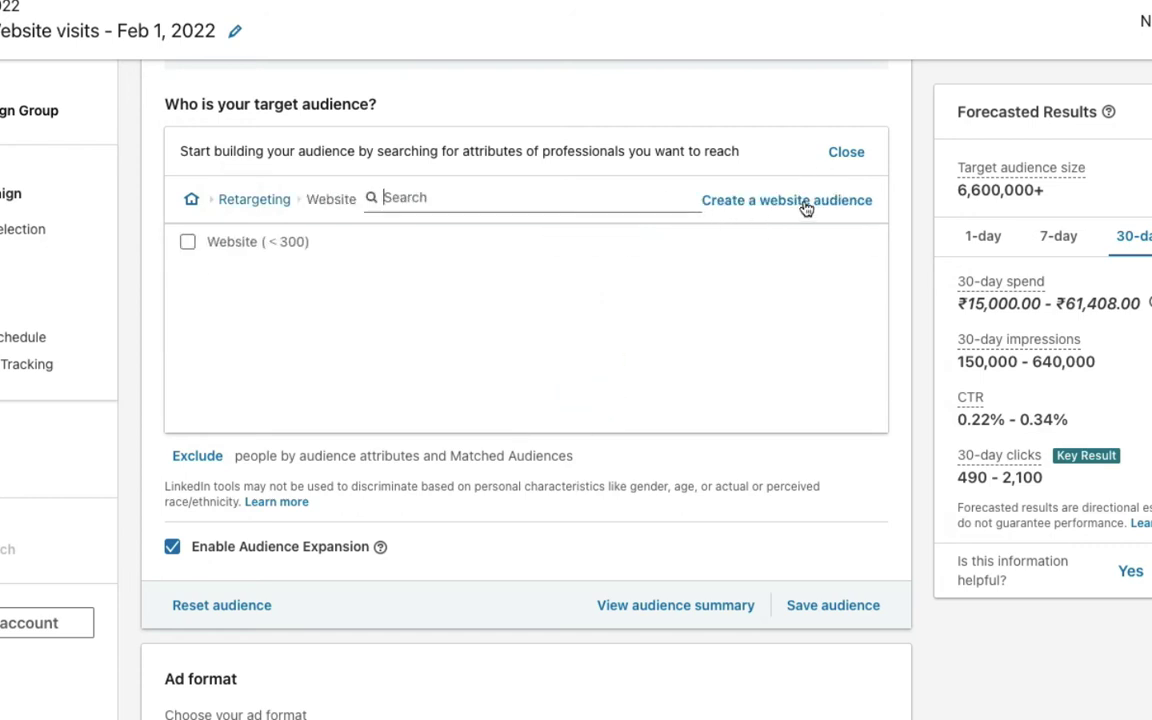
click(187, 244)
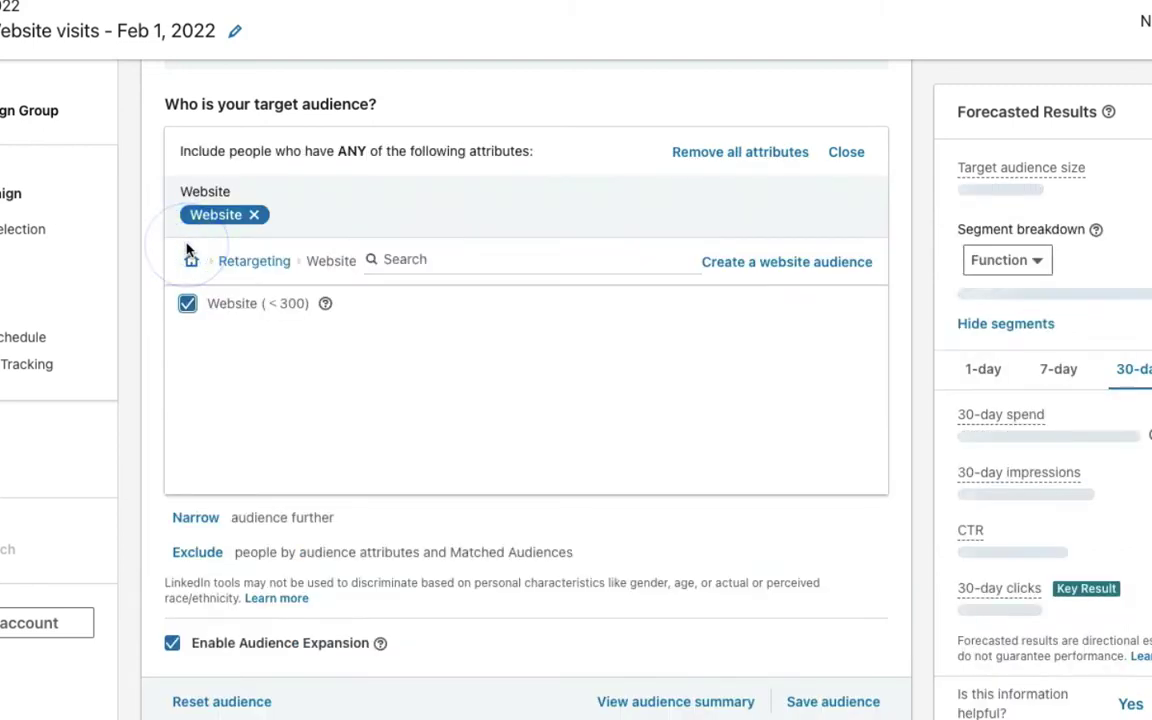
click(187, 303)
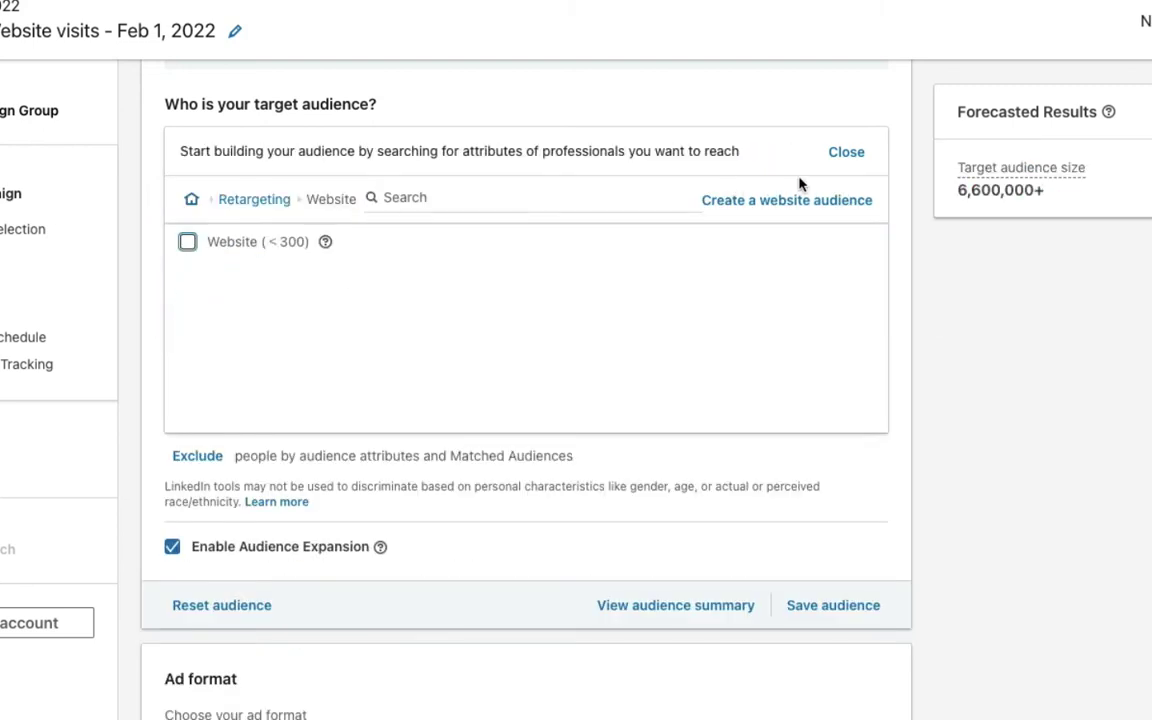
Step: Start a website retargeting audience, check its engagement time frames and add a second OR URL rule, leaving without creating the audience
click(772, 203)
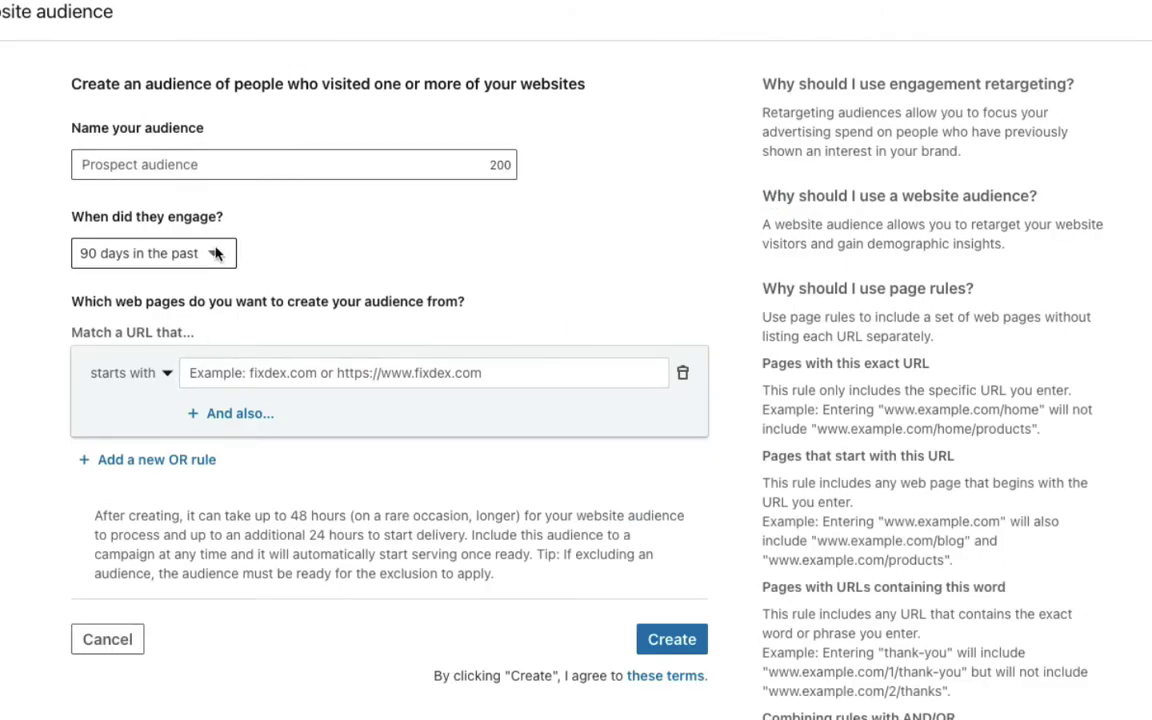
click(216, 254)
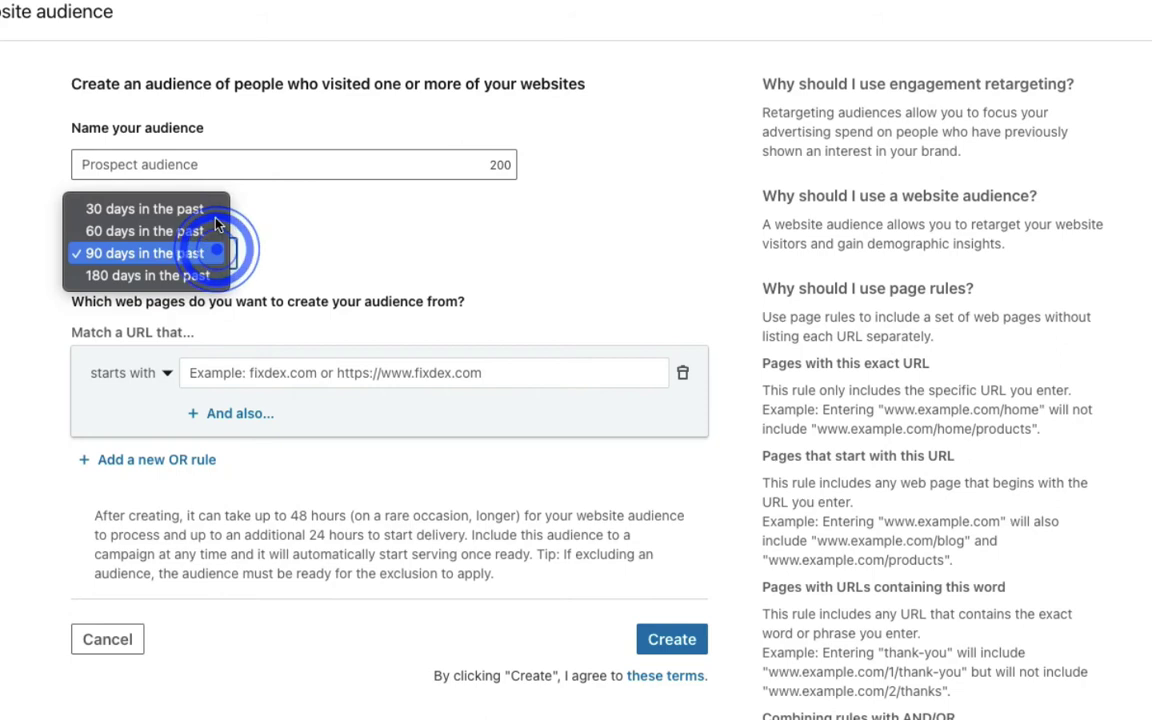
click(458, 258)
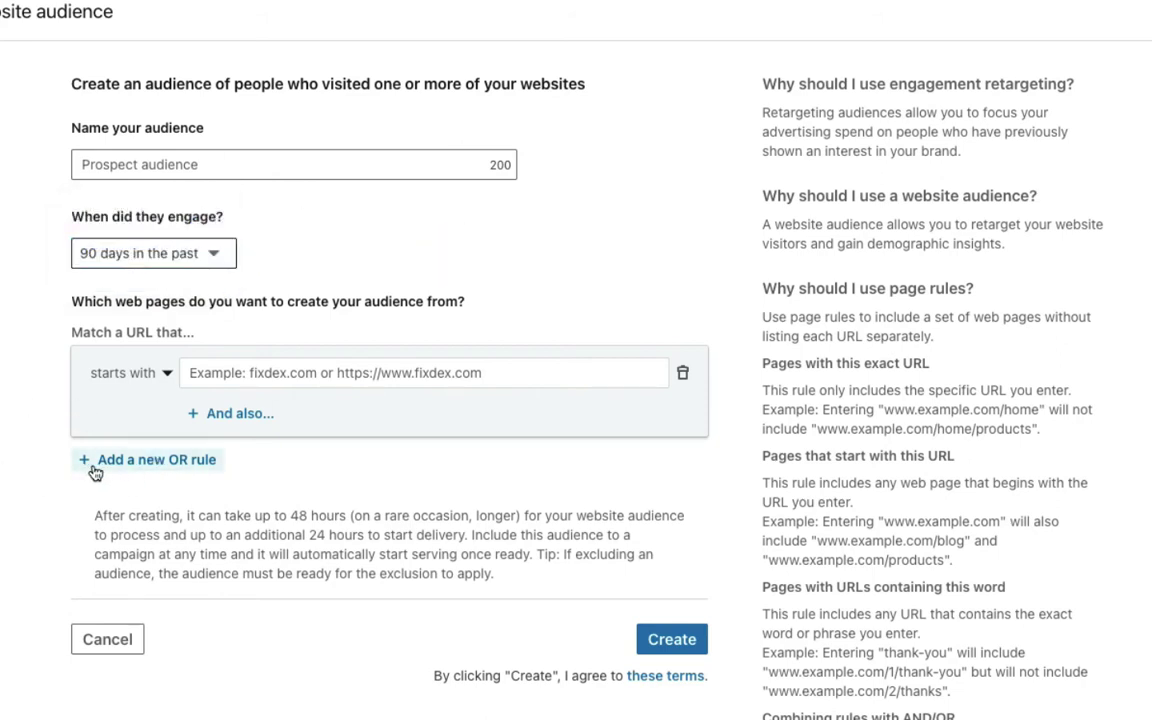
click(125, 463)
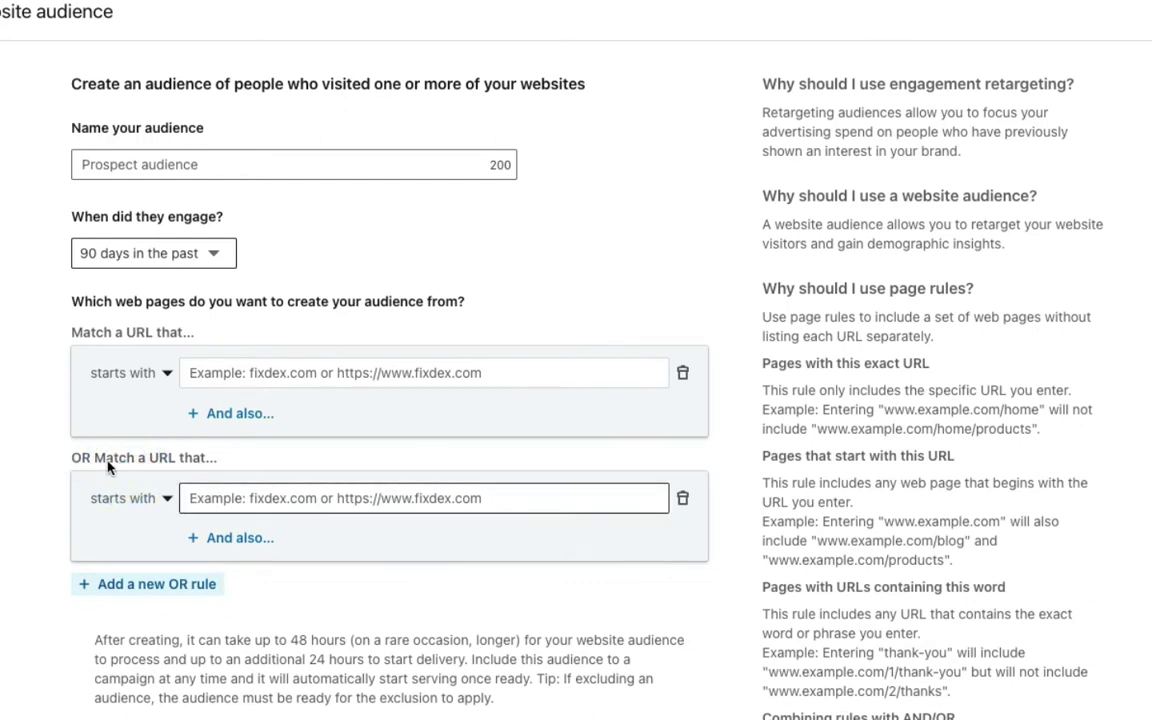
click(88, 411)
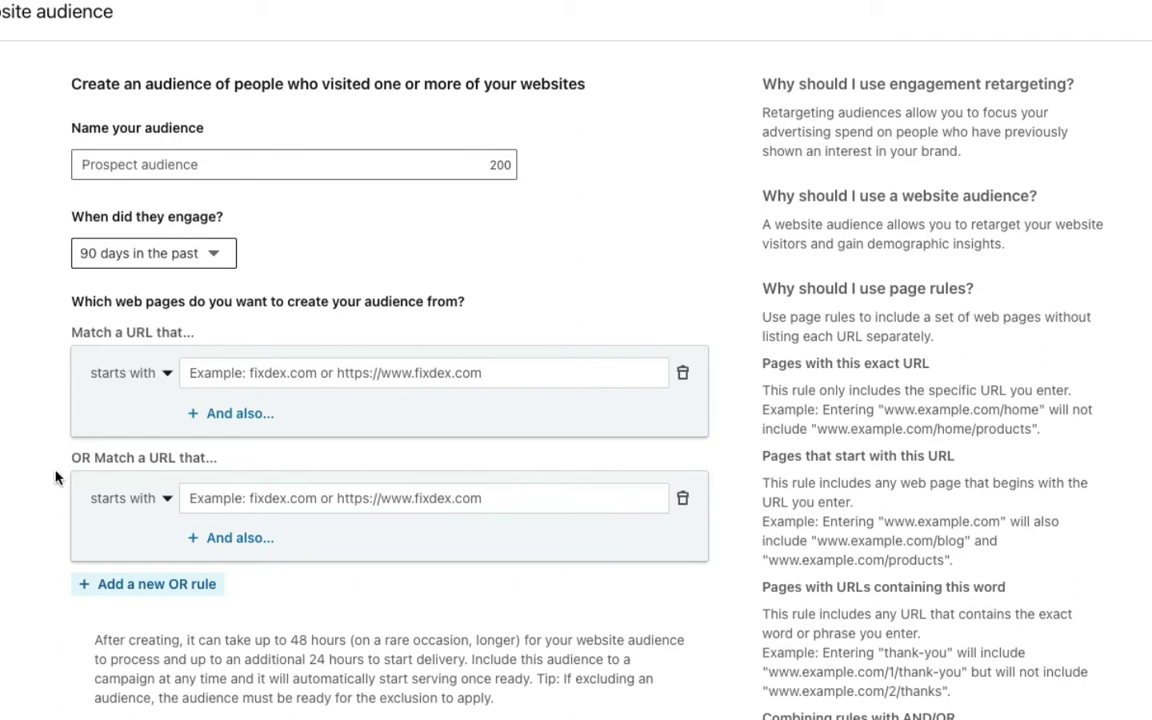
click(155, 461)
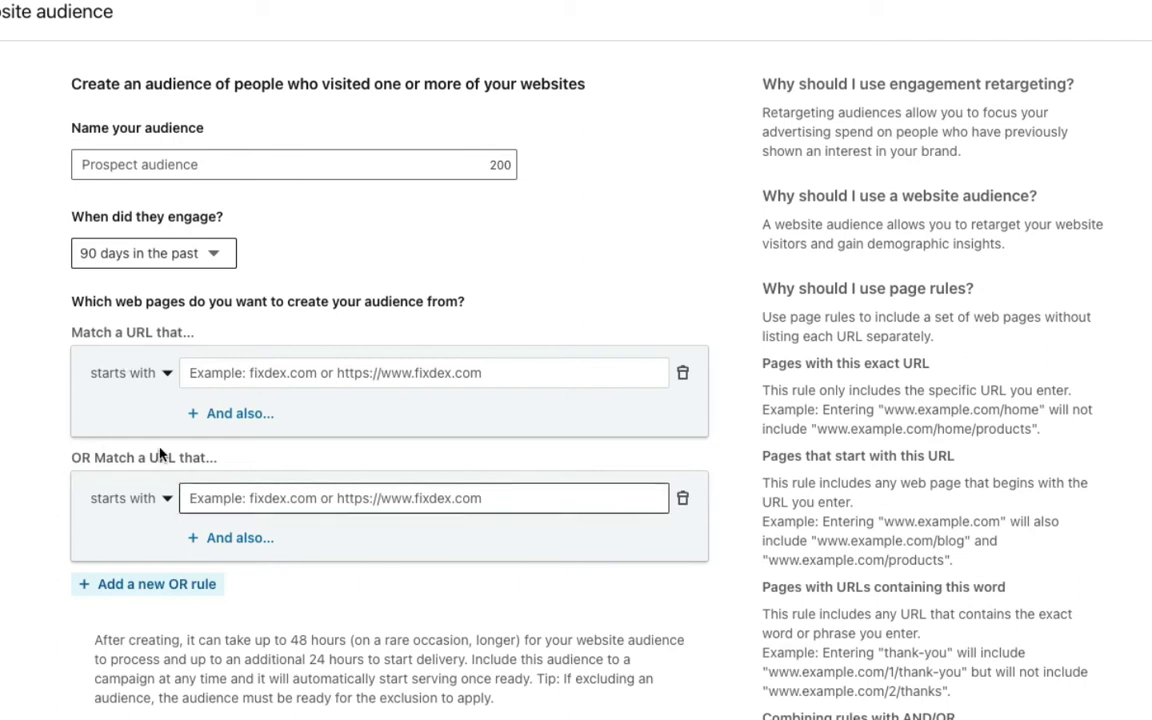
click(76, 445)
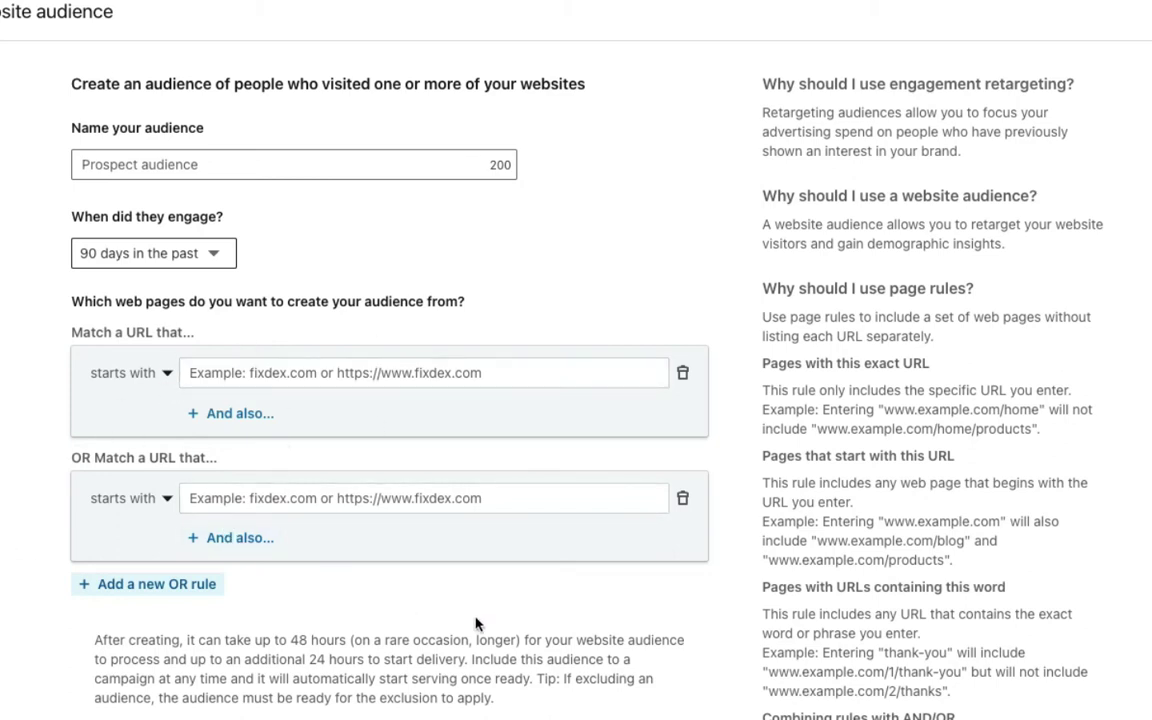
scroll(476, 618, down, 1)
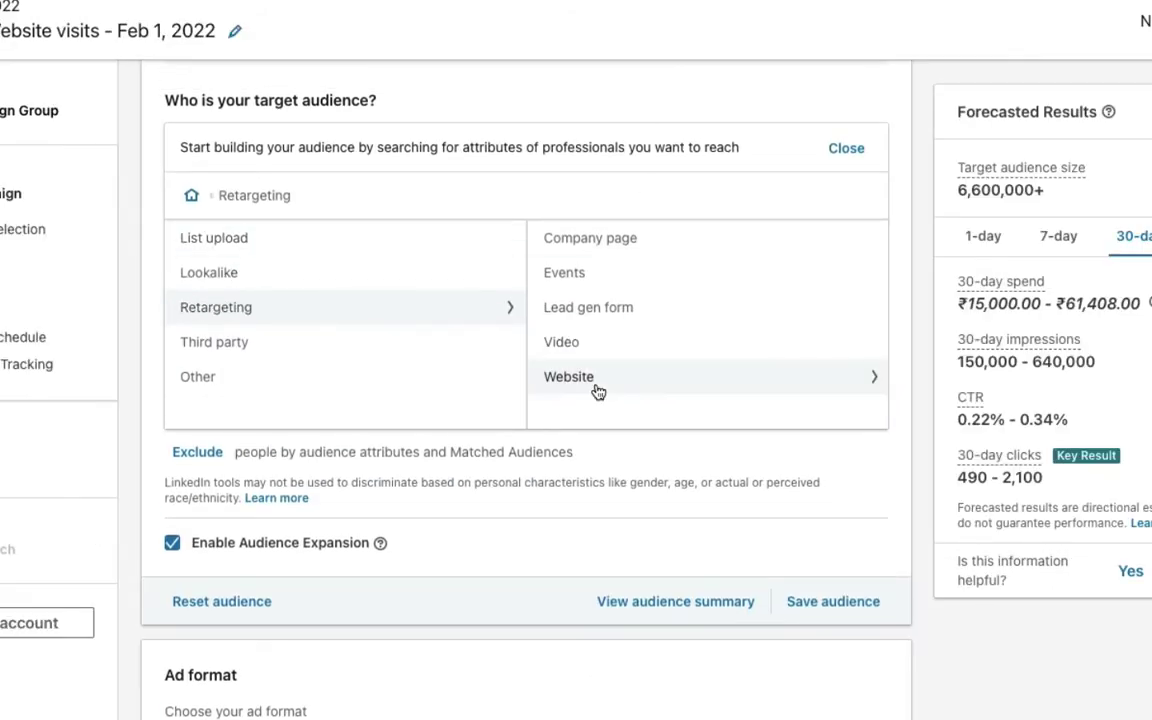
Step: Review the Third party and Other audience types, returning to the top level of the audience options
click(234, 346)
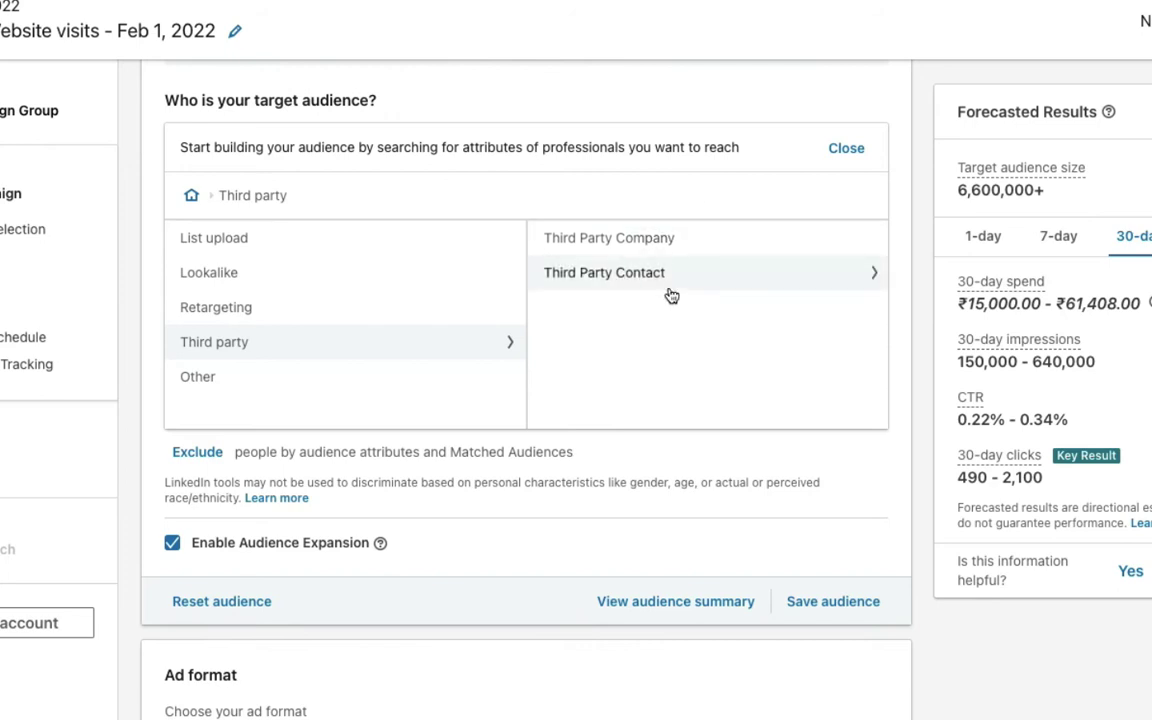
click(219, 379)
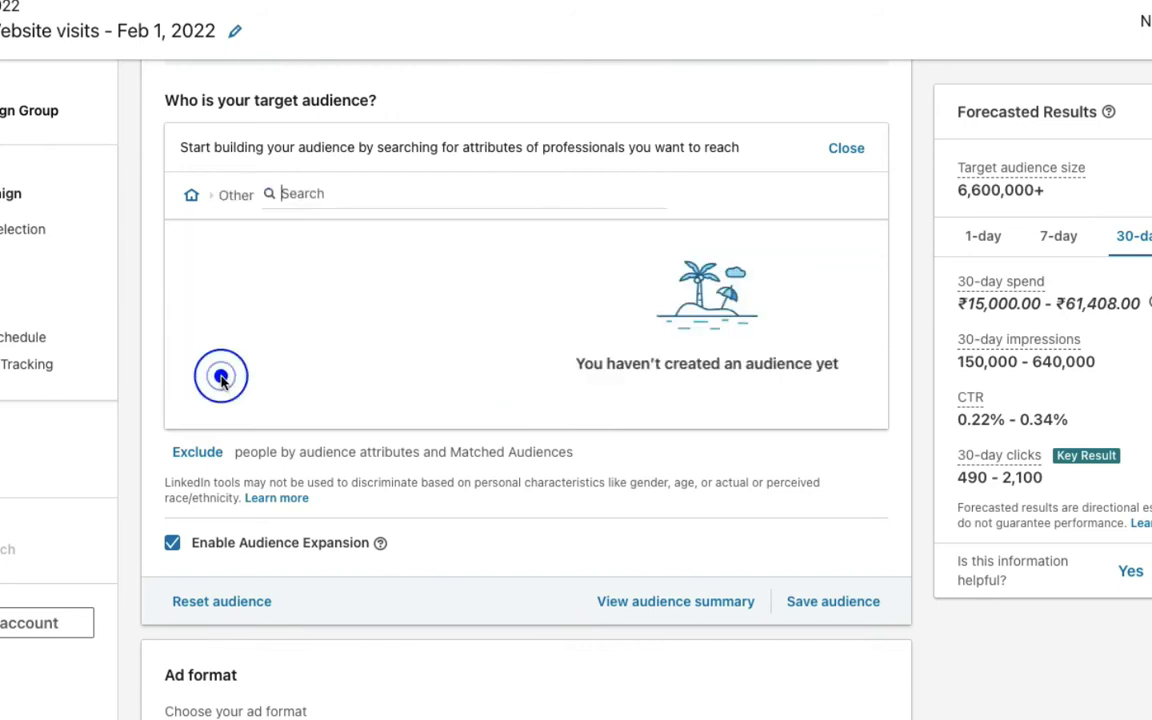
click(191, 195)
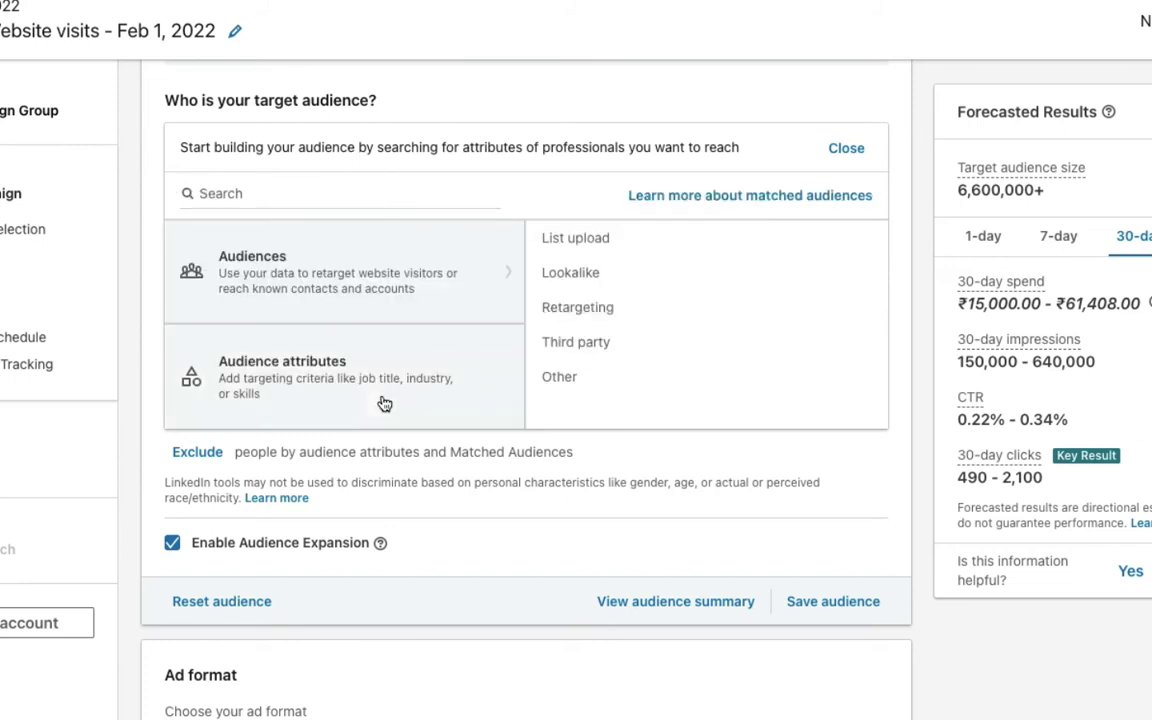
Step: Examine the Company Category options under the company audience attributes, including the LinkedIn News Editors' Top Companies lists for individual countries
click(289, 390)
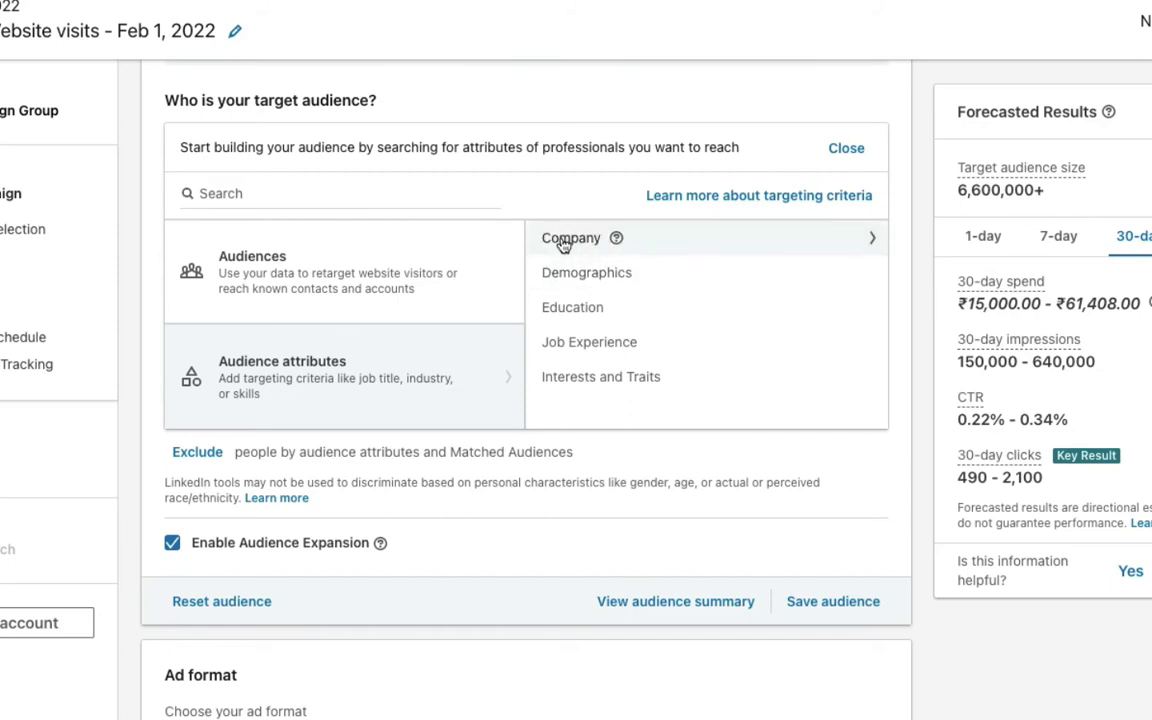
click(714, 236)
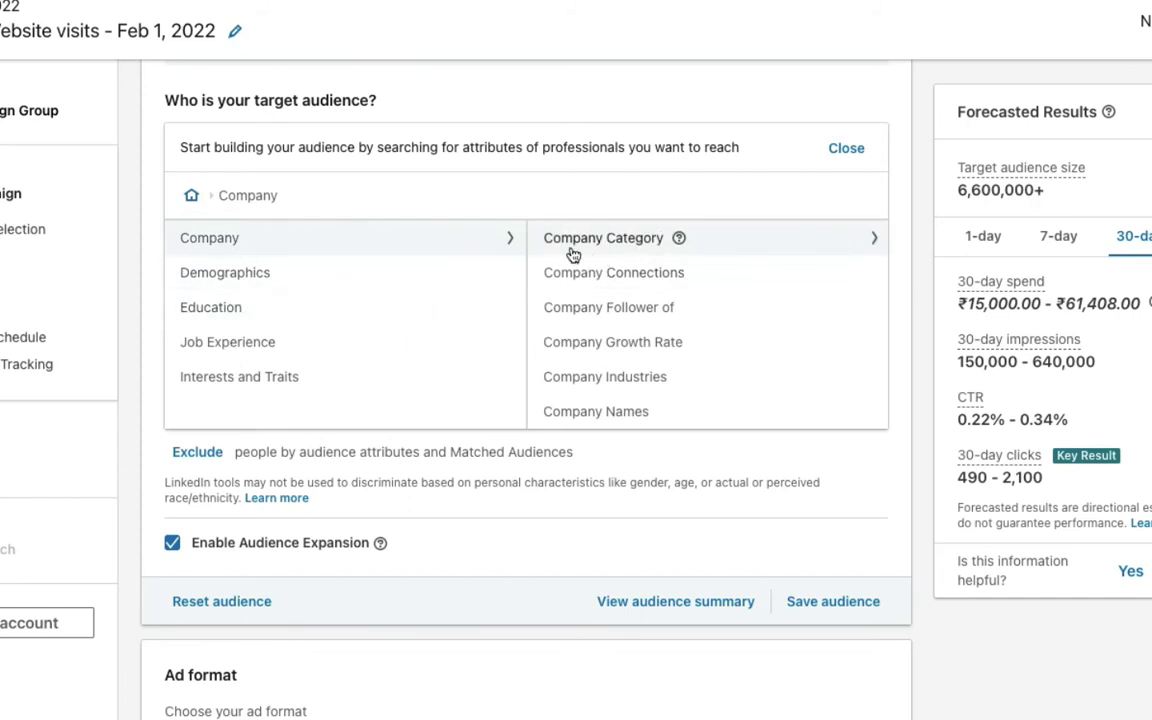
click(740, 237)
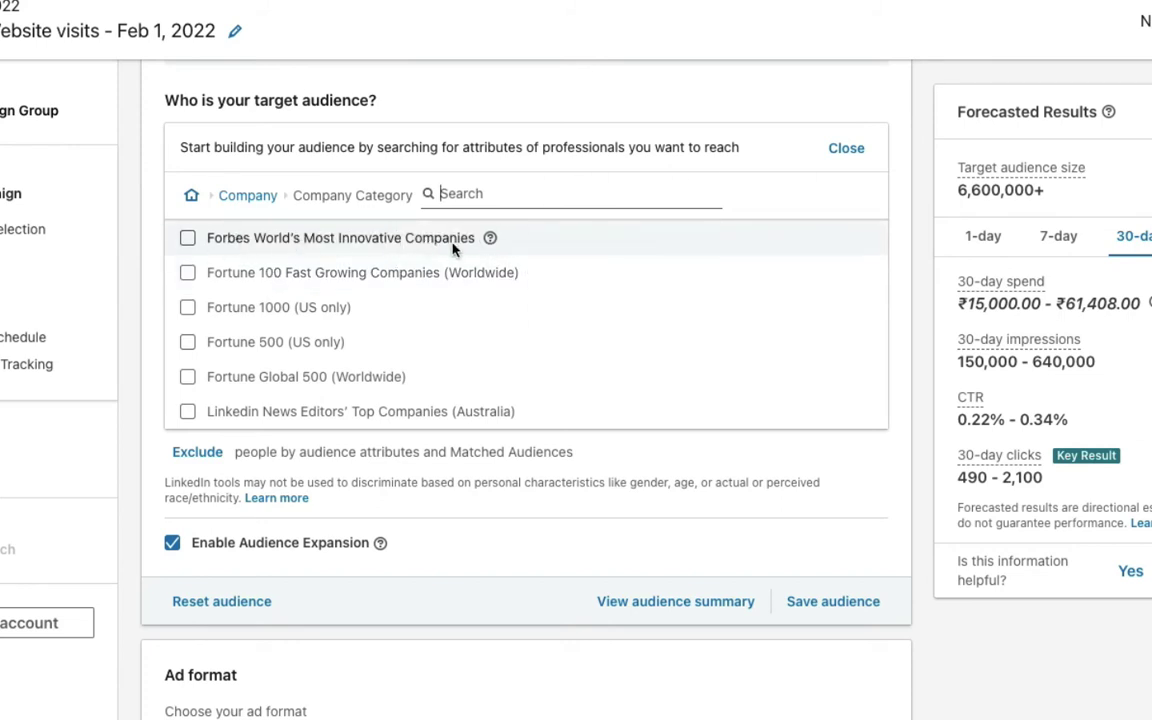
mouse_move(490, 240)
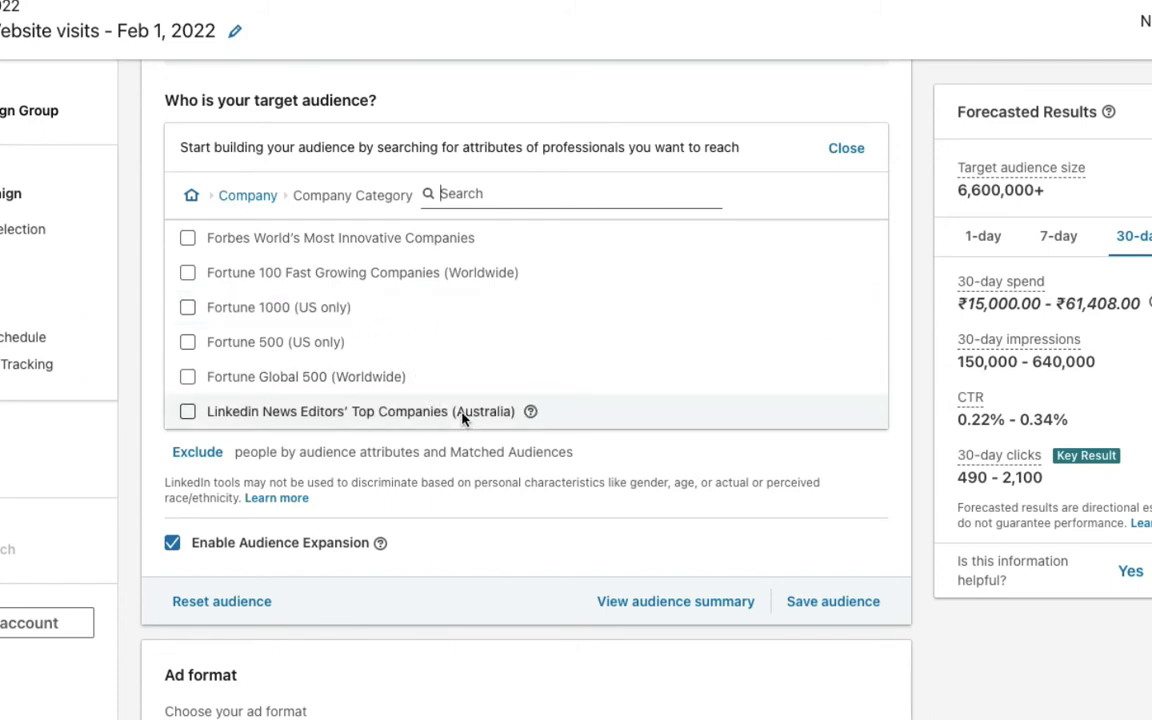
scroll(415, 380, down, 2)
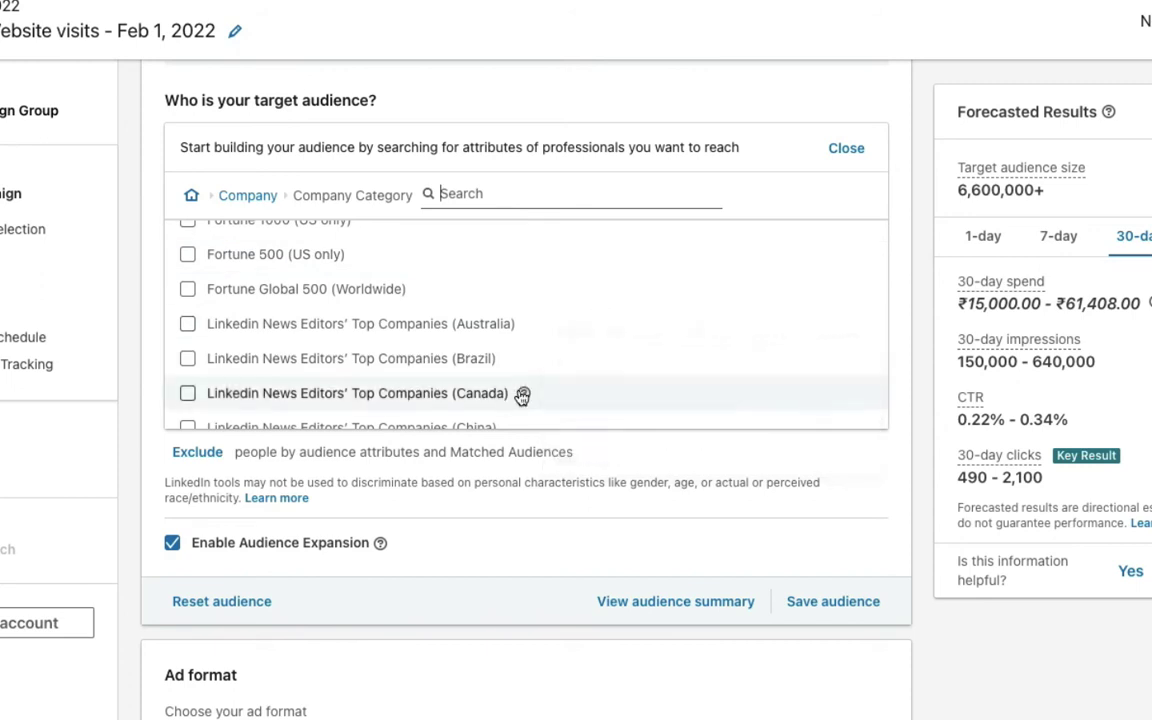
scroll(522, 392, down, 3)
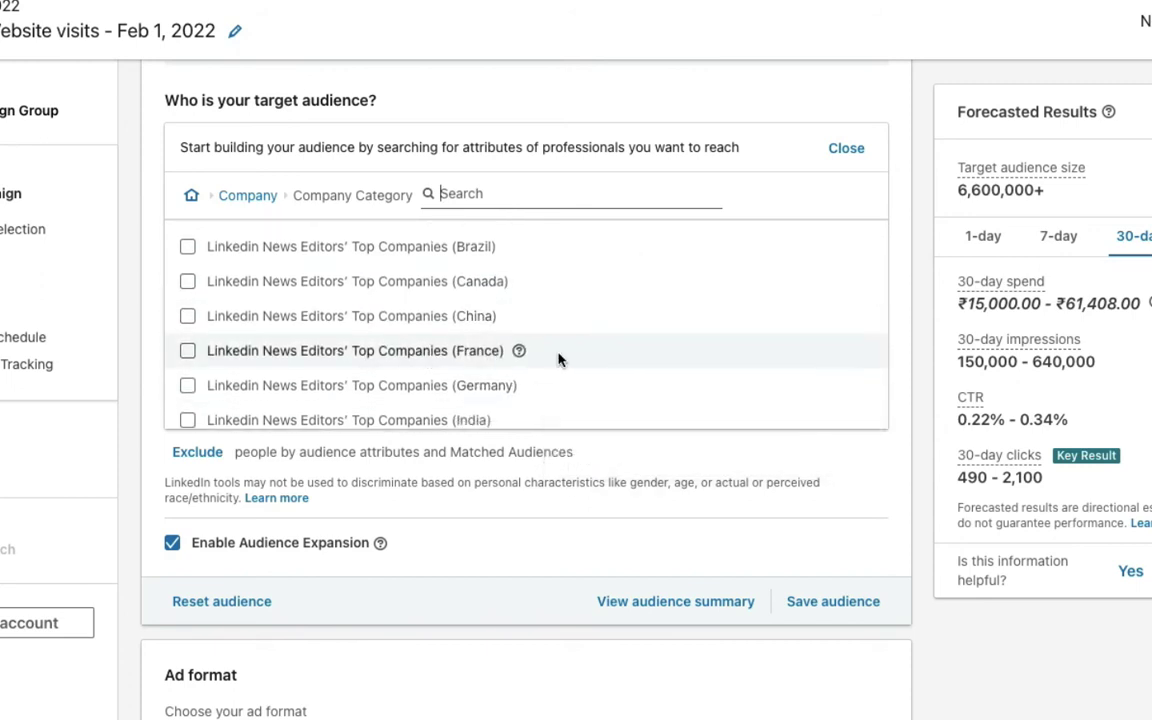
scroll(560, 358, down, 2)
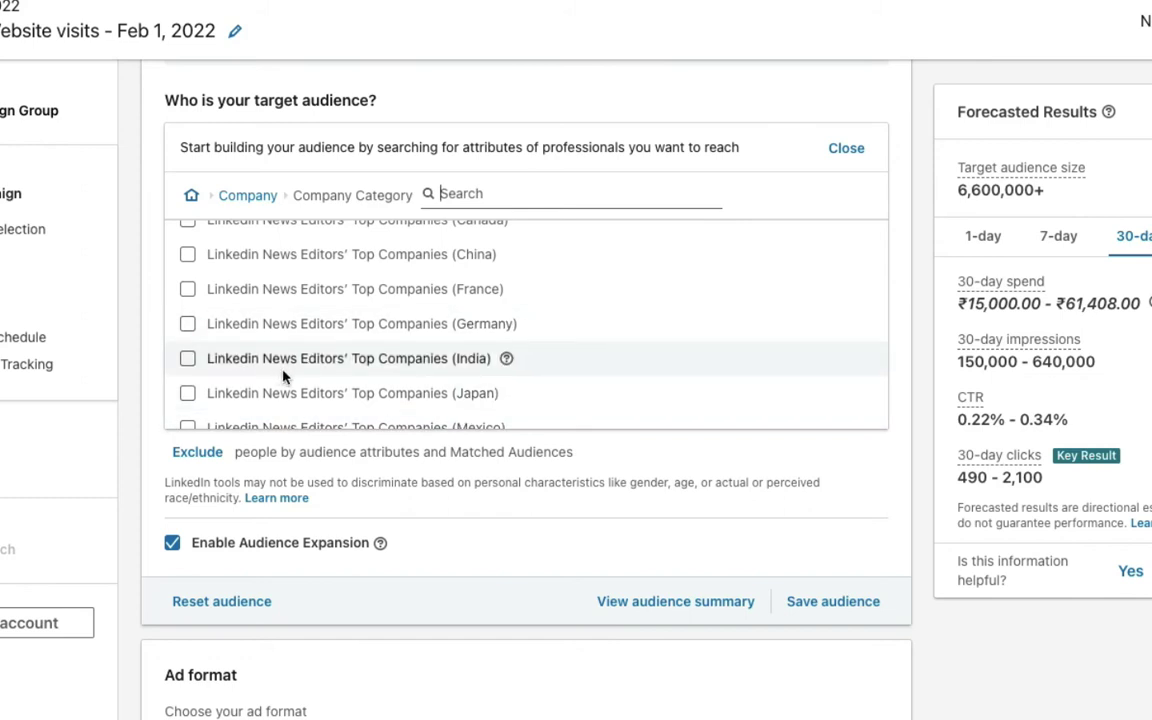
mouse_move(505, 361)
click(246, 196)
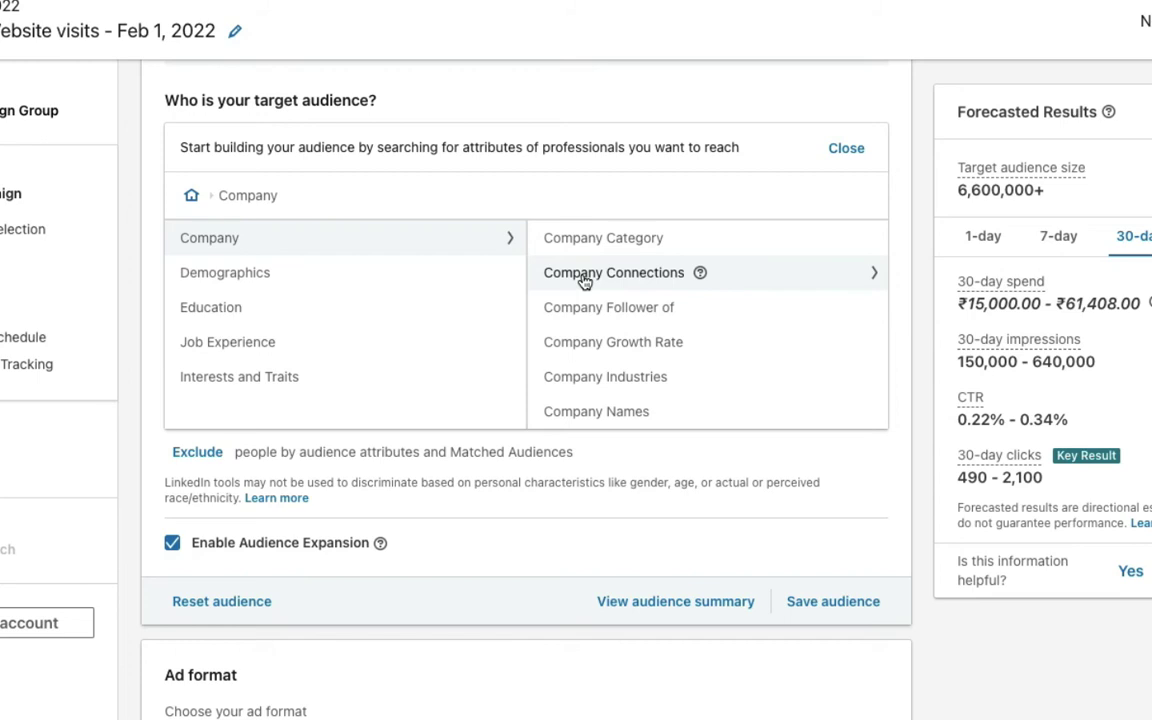
Step: Search the Company Connections attribute for samsung, clearing the search without selecting a company
click(643, 285)
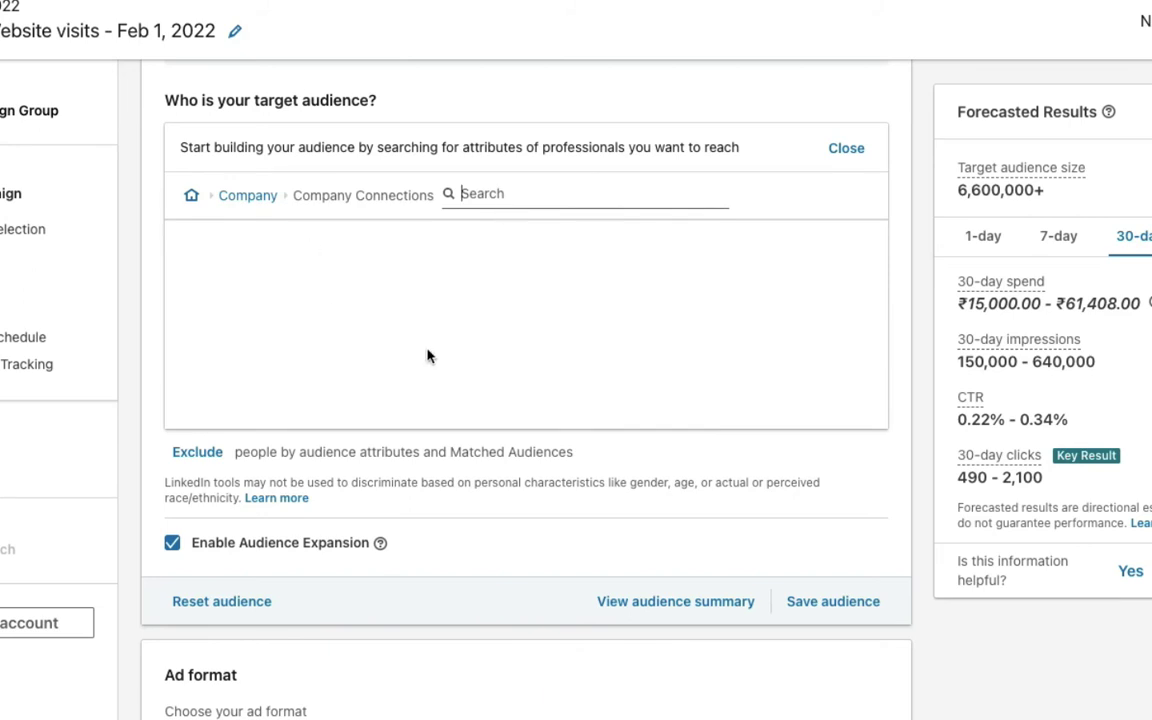
scroll(449, 269, up, 1)
scroll(449, 269, down, 1)
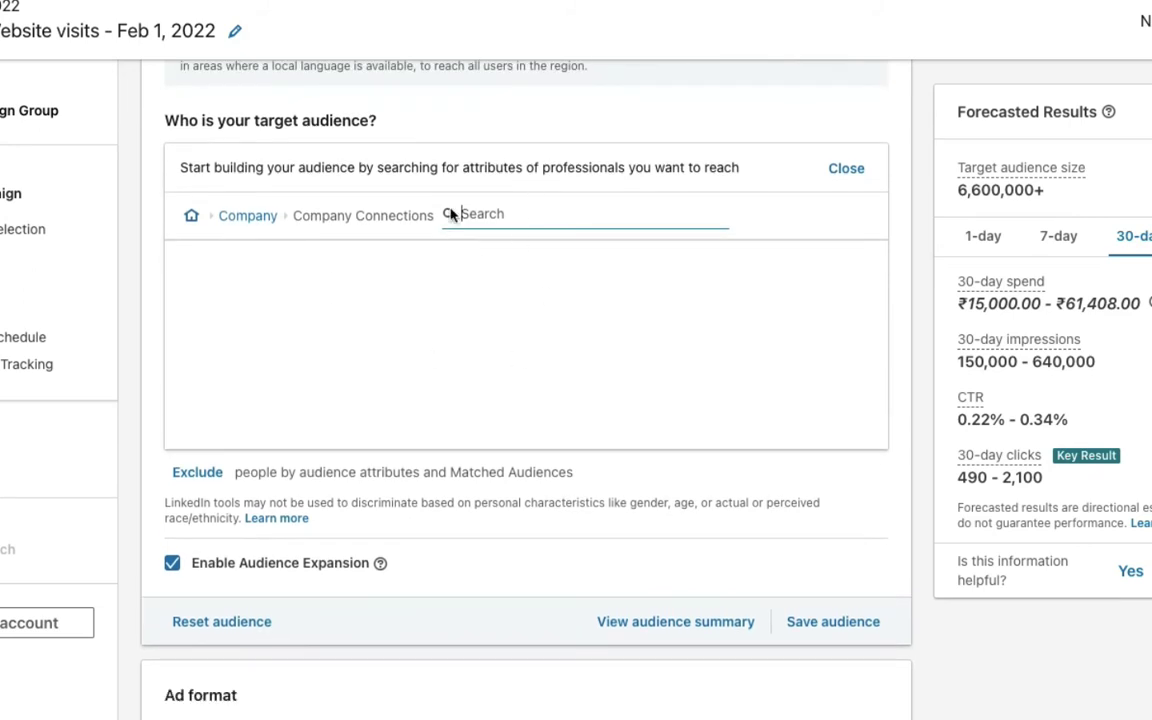
text(smsung)
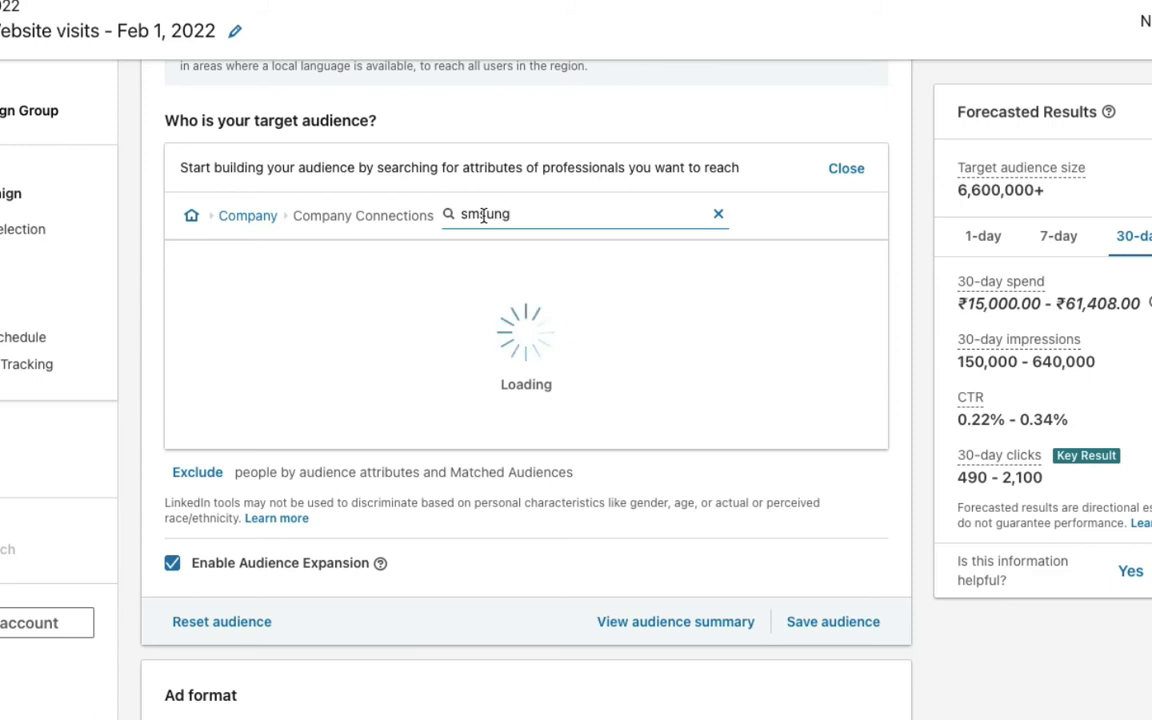
click(468, 214)
text(a)
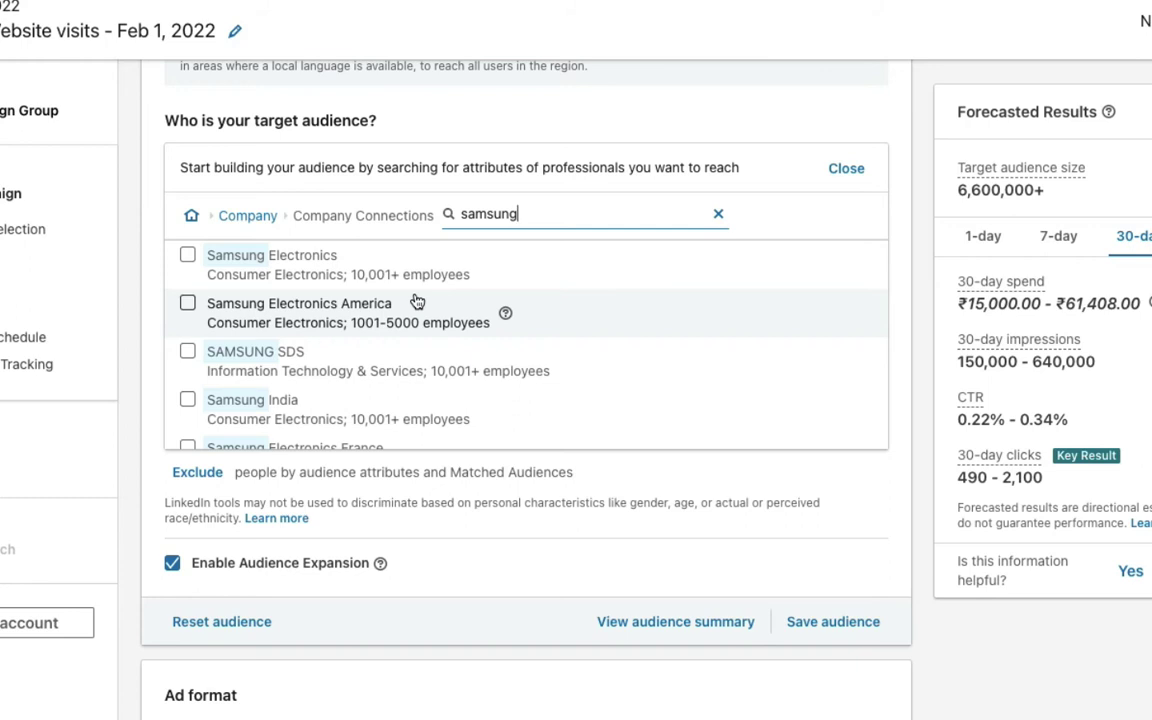
click(718, 214)
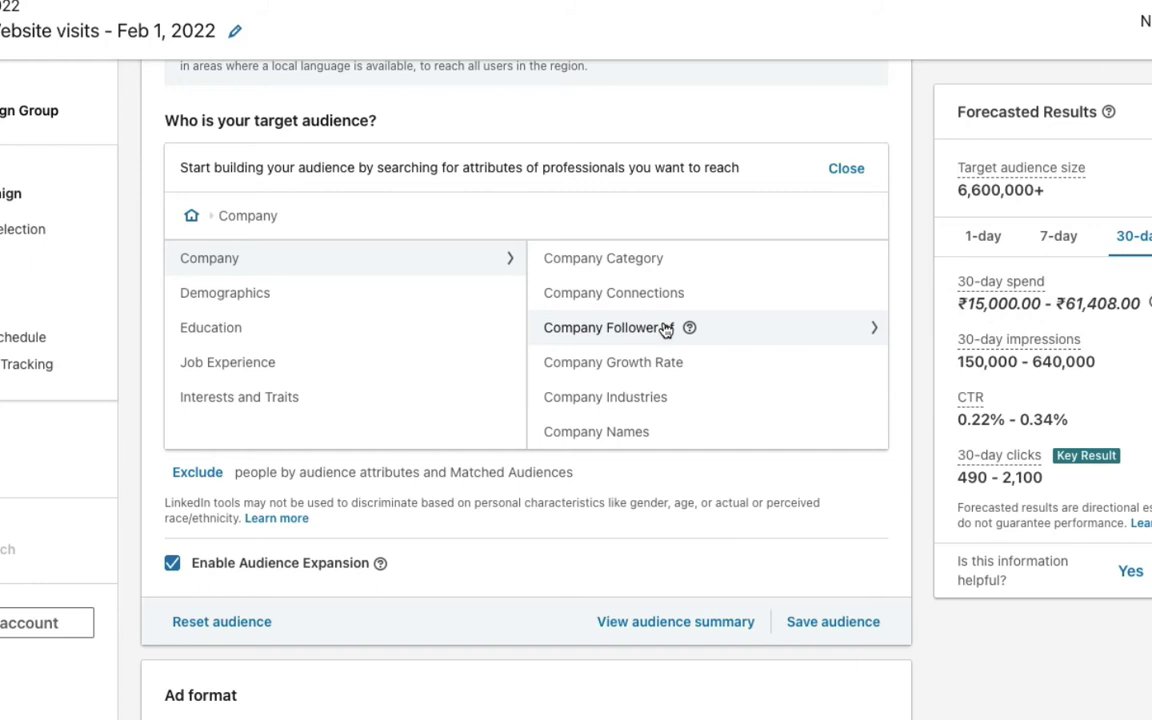
Step: Examine the member counts for the Company Follower of and Company Growth Rate attributes without selecting any option
click(610, 328)
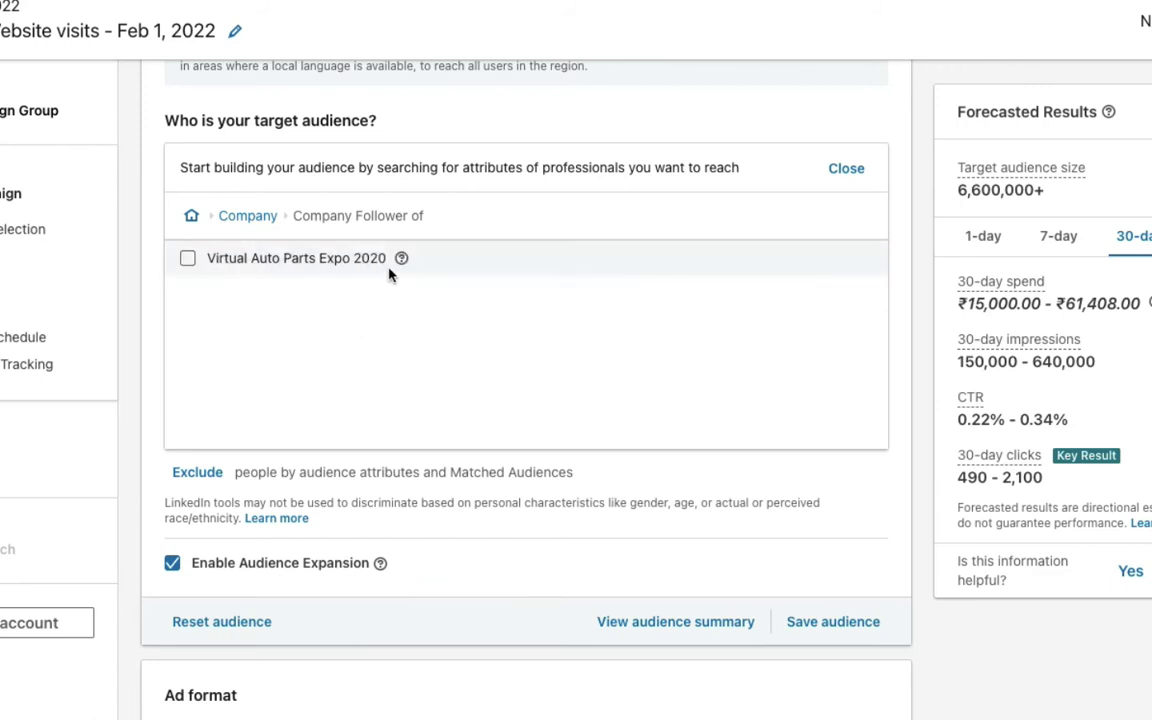
mouse_move(399, 262)
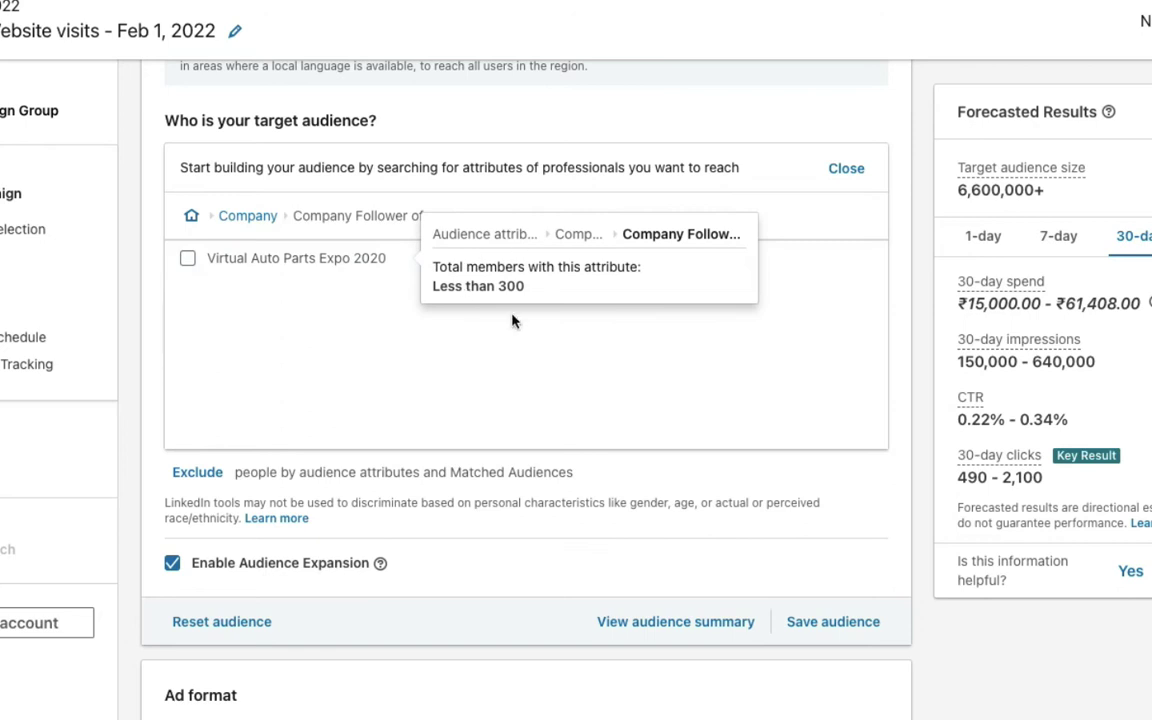
click(247, 216)
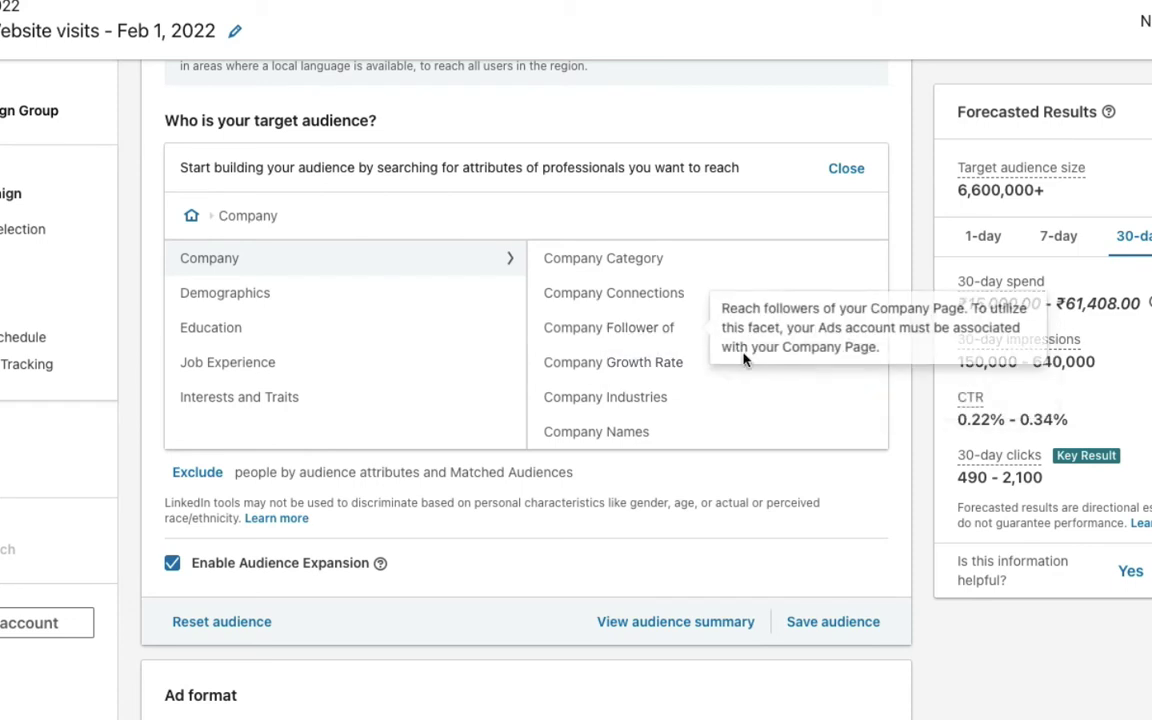
click(750, 364)
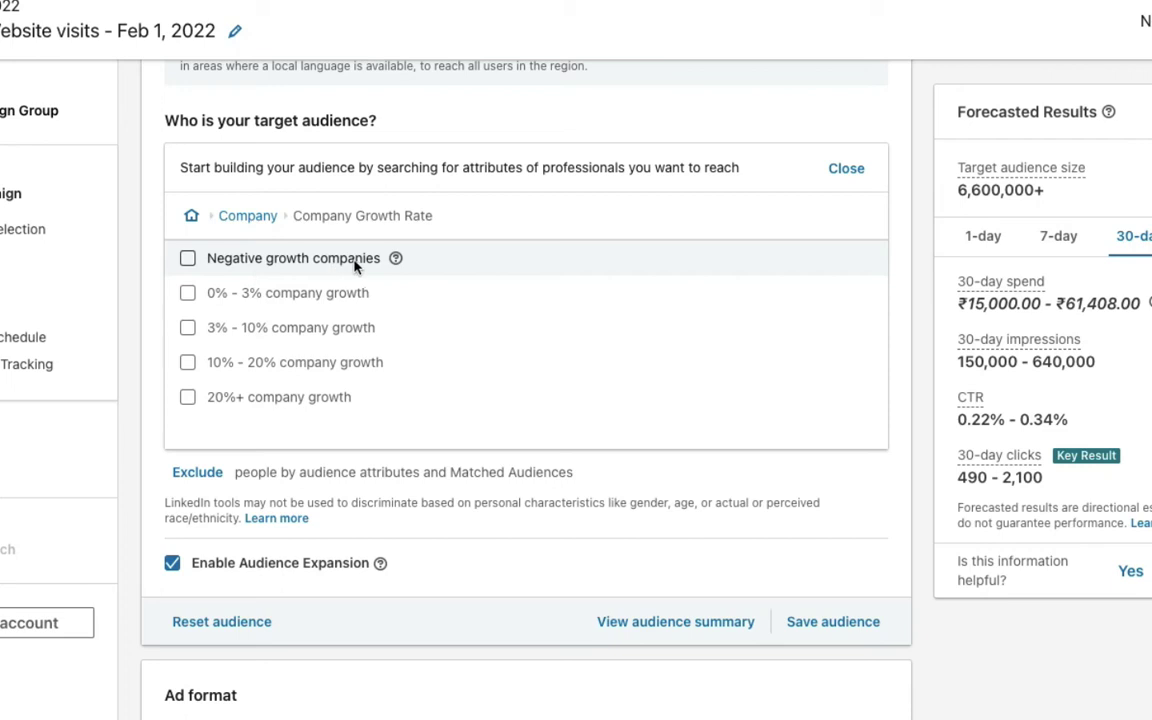
mouse_move(394, 265)
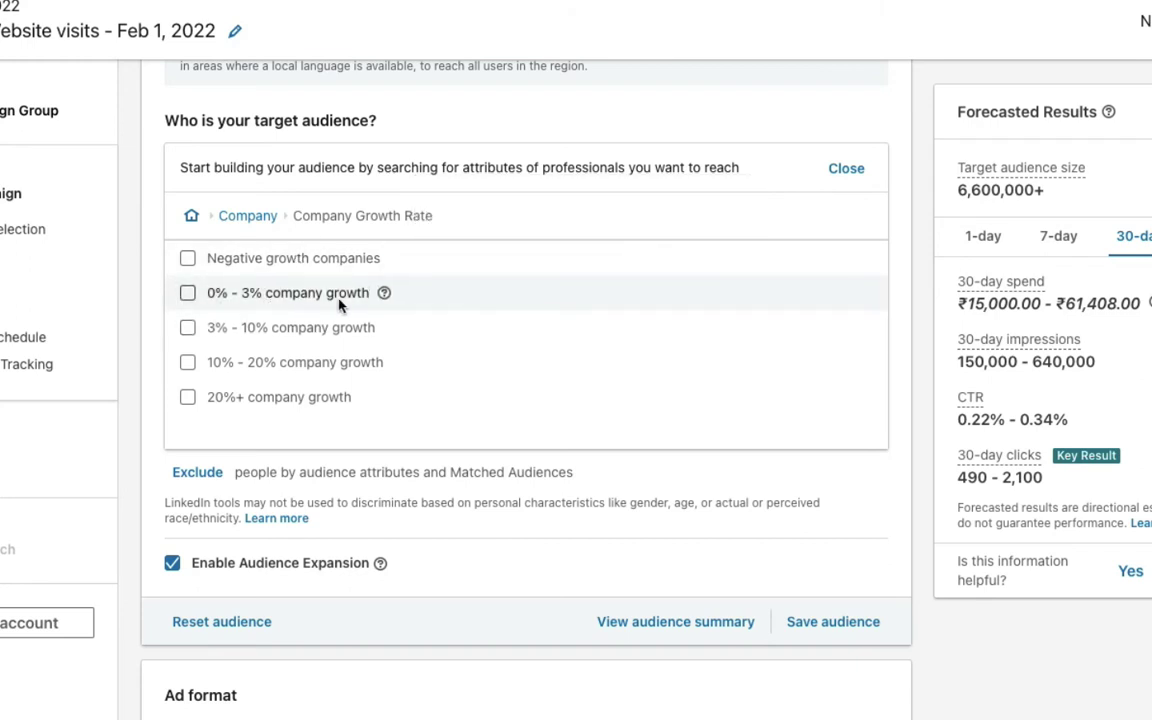
mouse_move(384, 296)
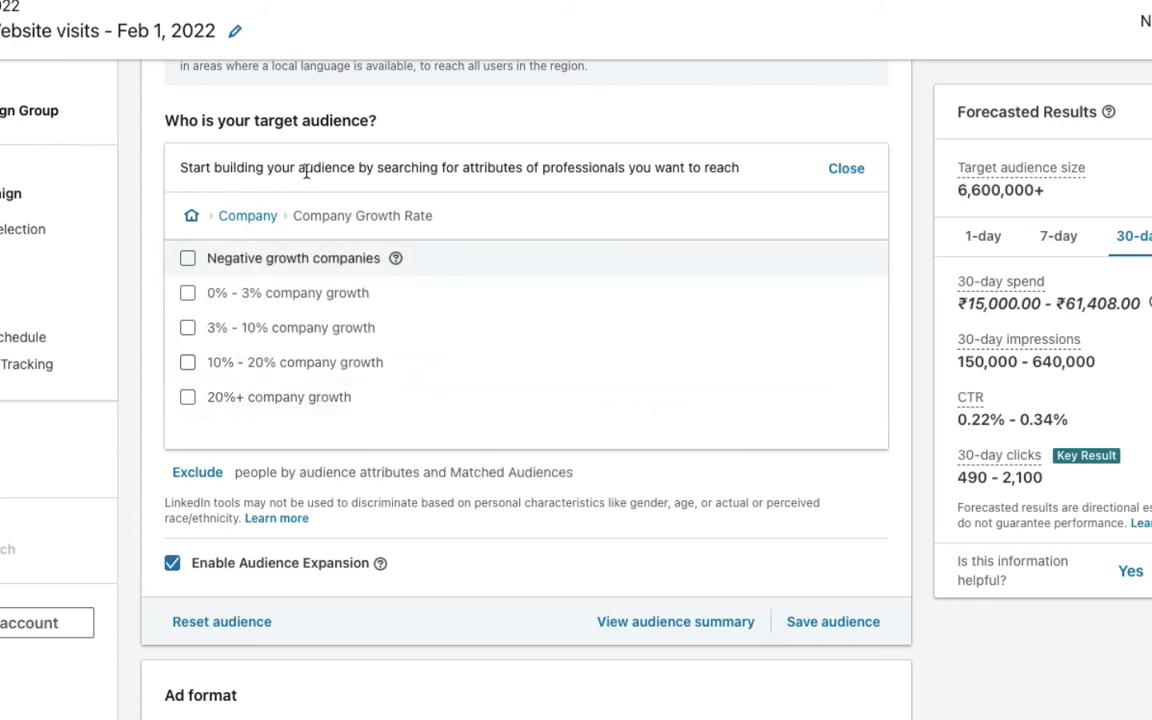
click(243, 215)
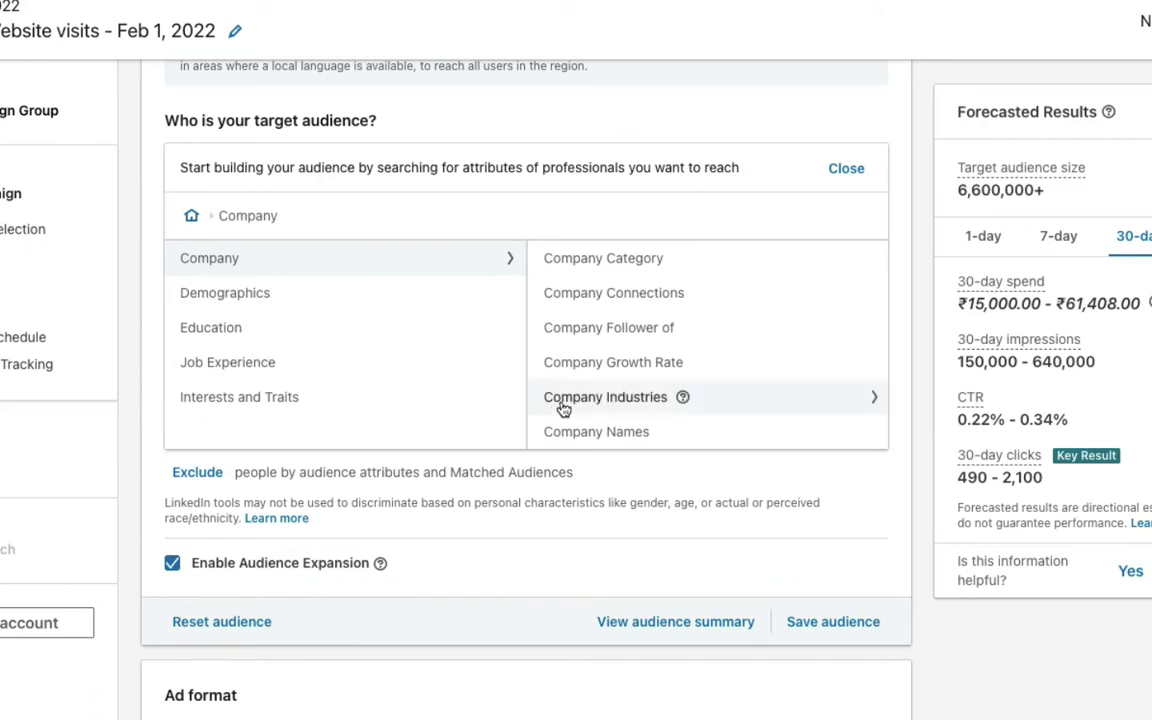
Step: Examine the Company Industries attribute, viewing the sub-industries under Agriculture and Construction
click(638, 398)
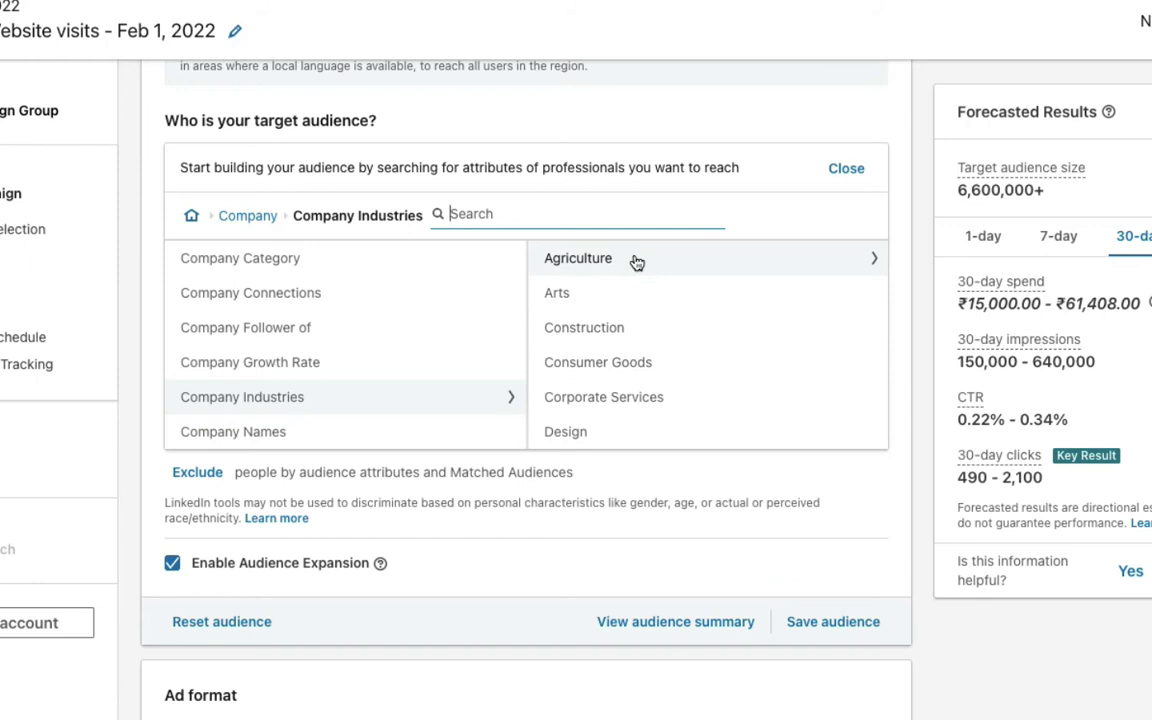
click(802, 203)
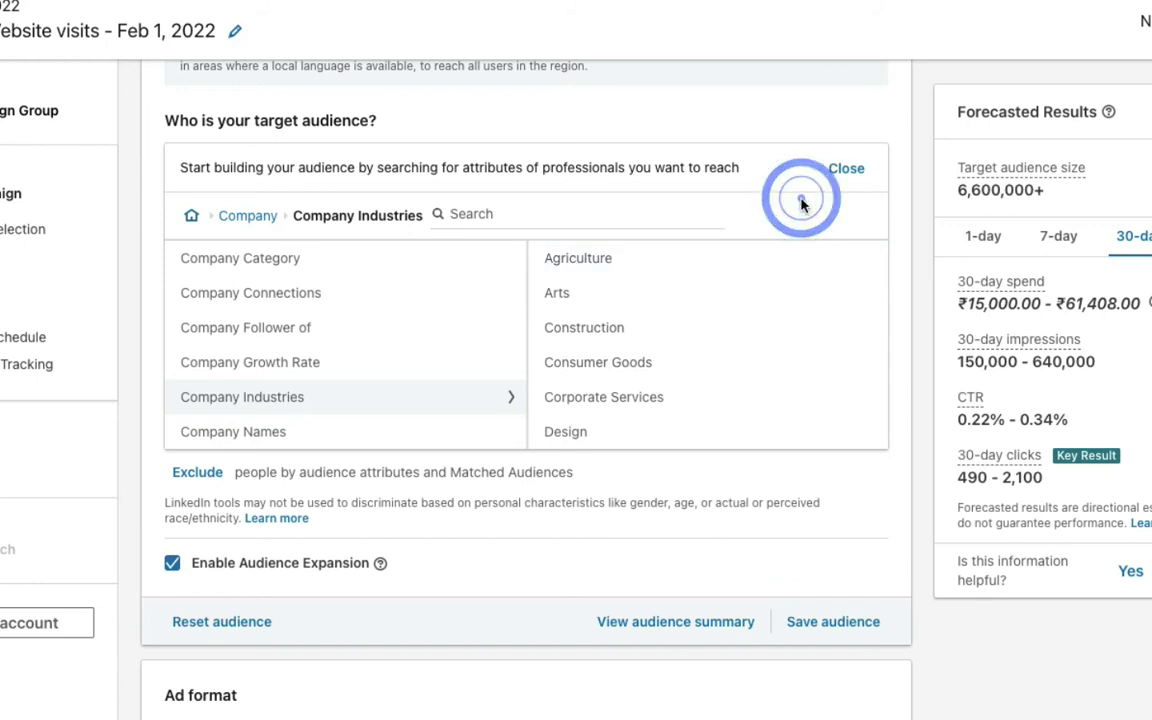
click(620, 270)
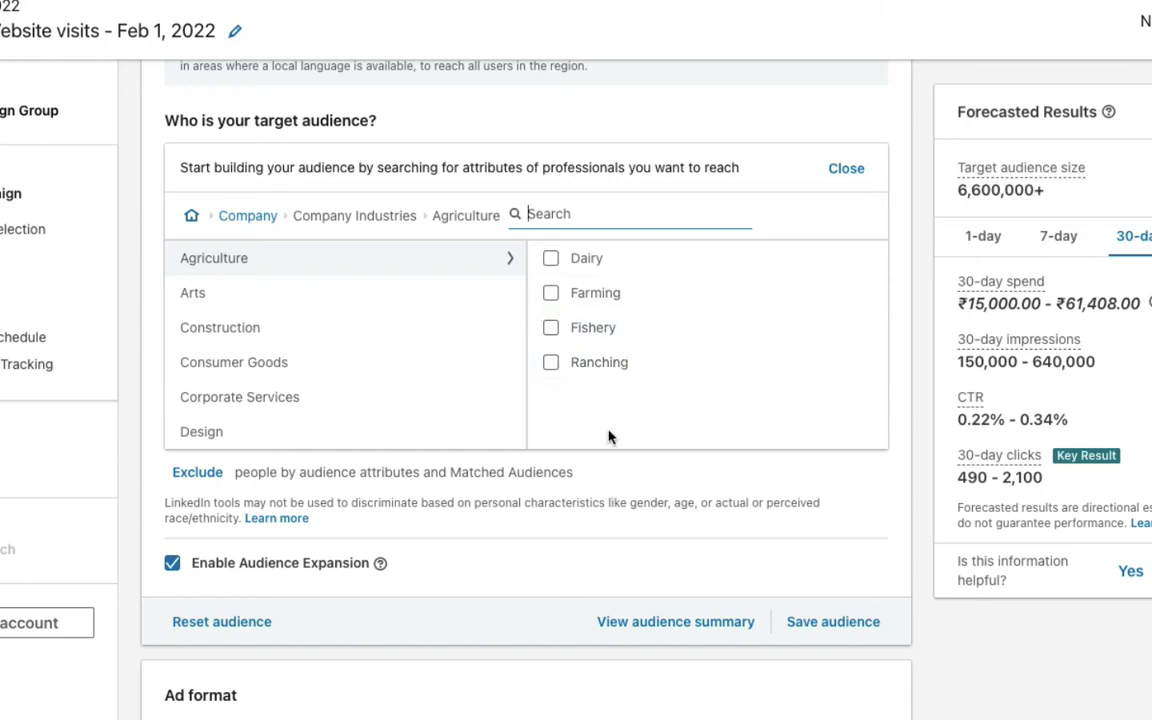
mouse_move(619, 260)
click(222, 329)
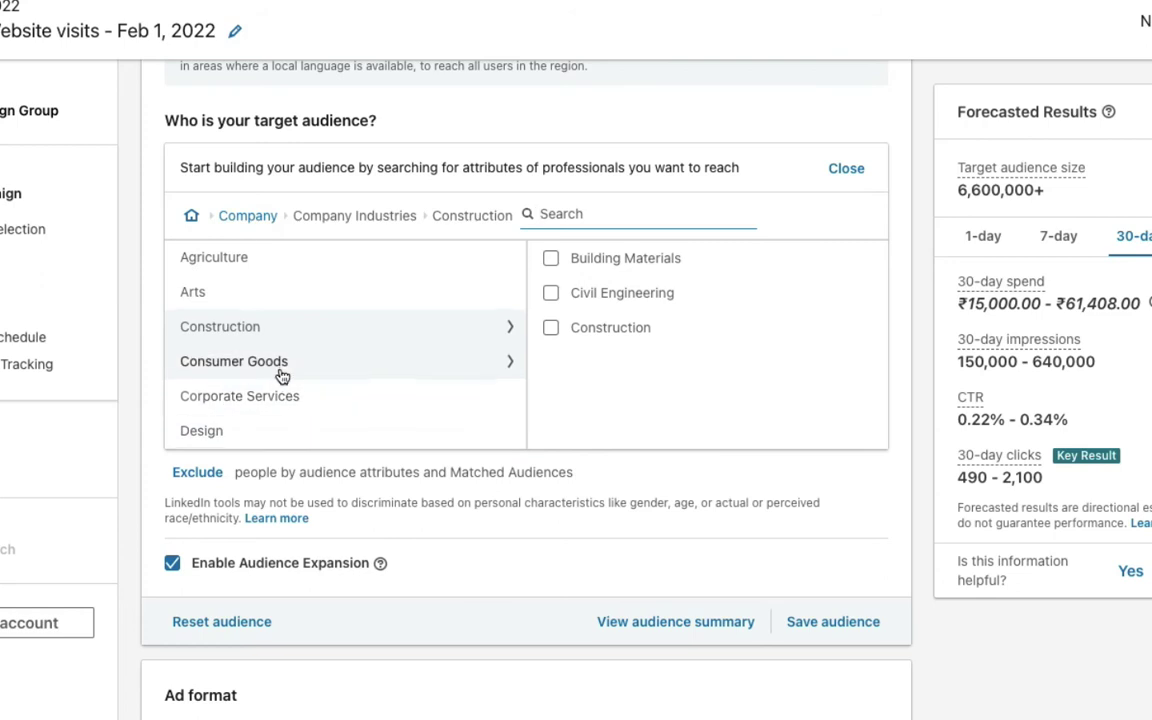
Step: Browse the remaining company industries and examine the sub-industries under Software & IT Services
scroll(280, 303, down, 3)
scroll(280, 375, down, 3)
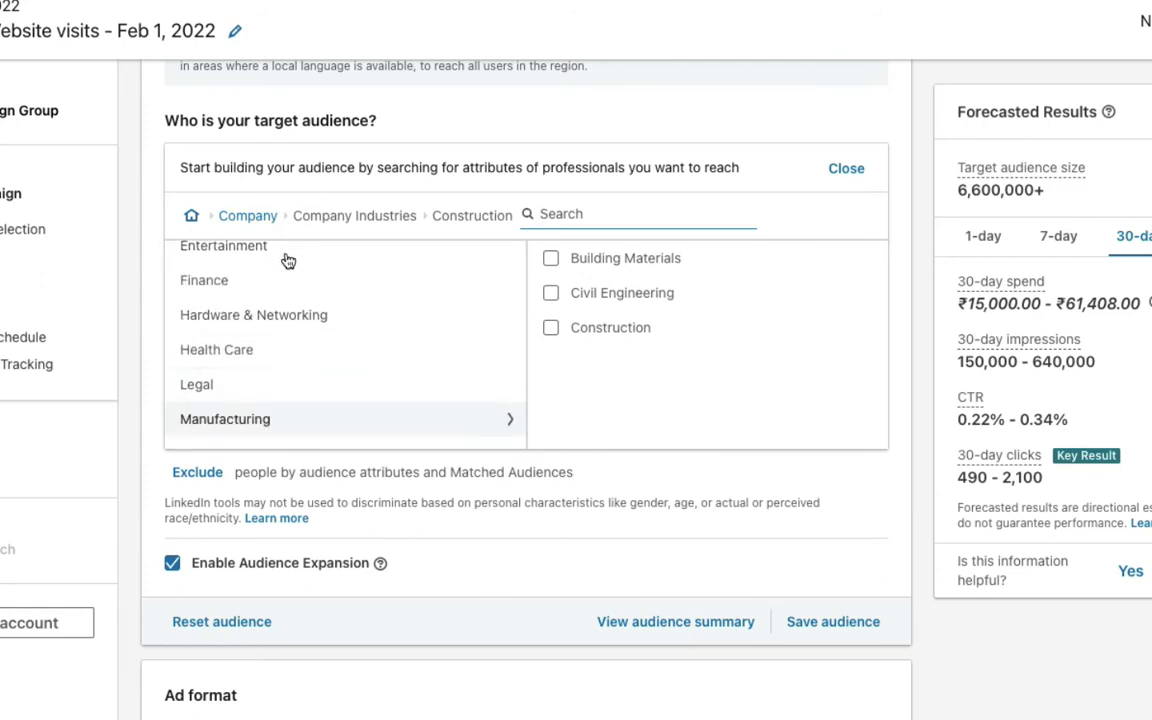
scroll(229, 398, down, 2)
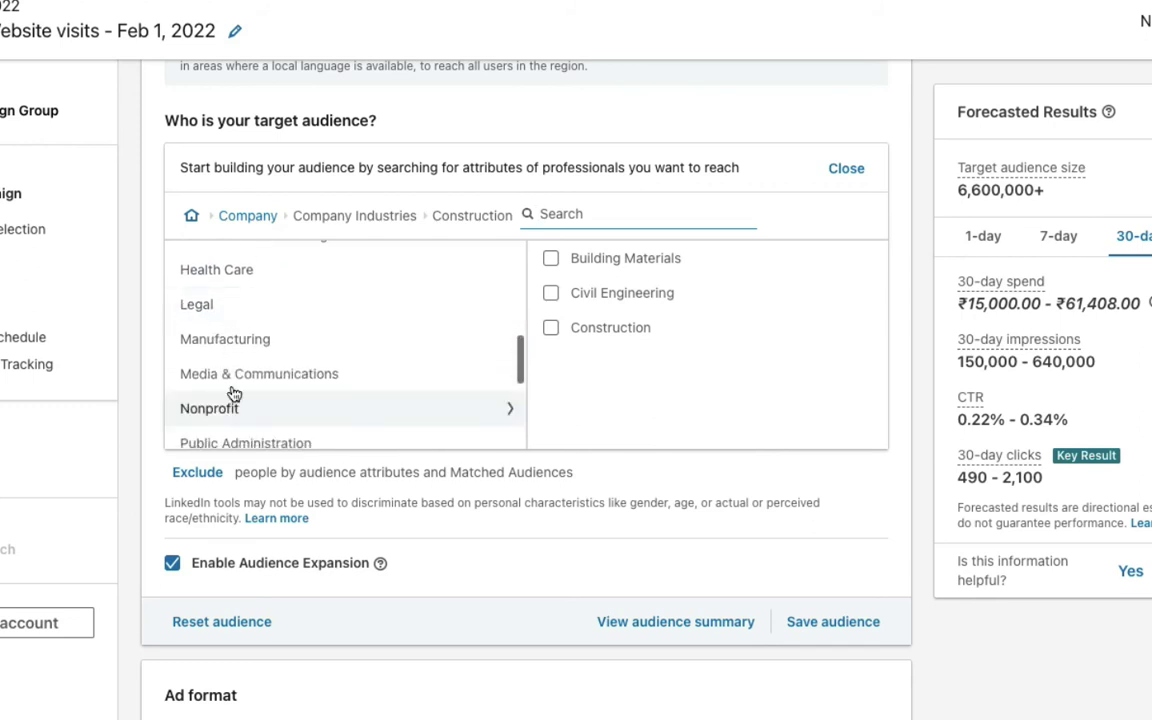
scroll(288, 350, down, 2)
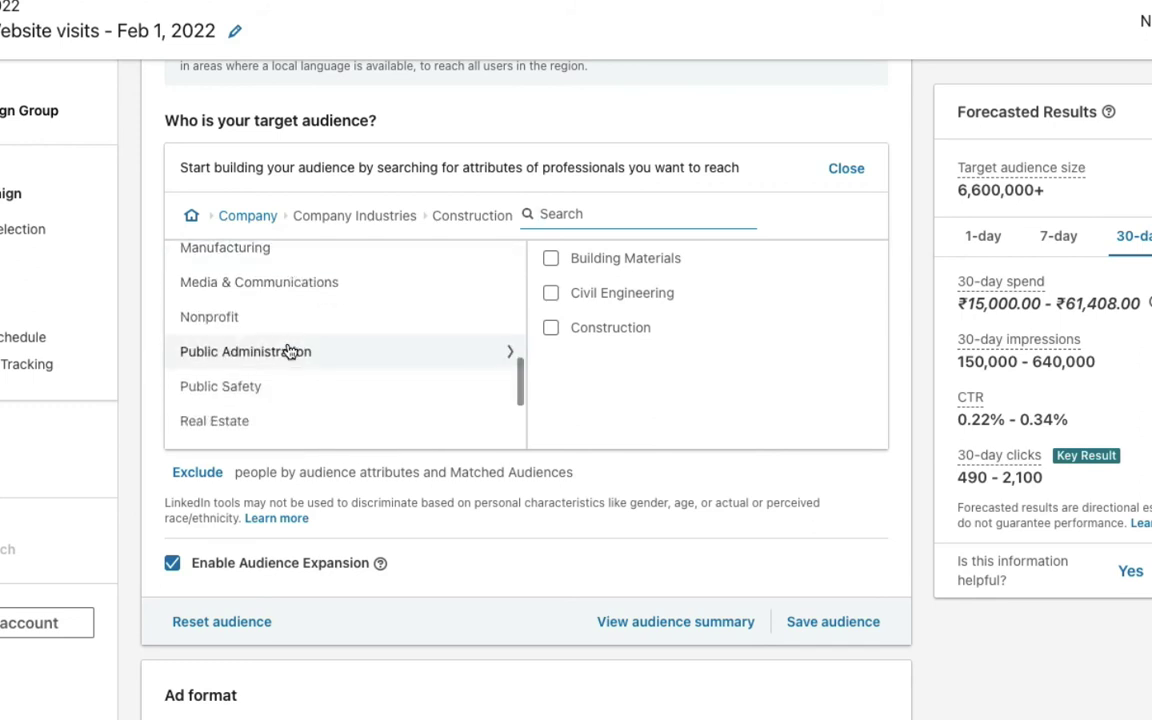
scroll(288, 350, down, 2)
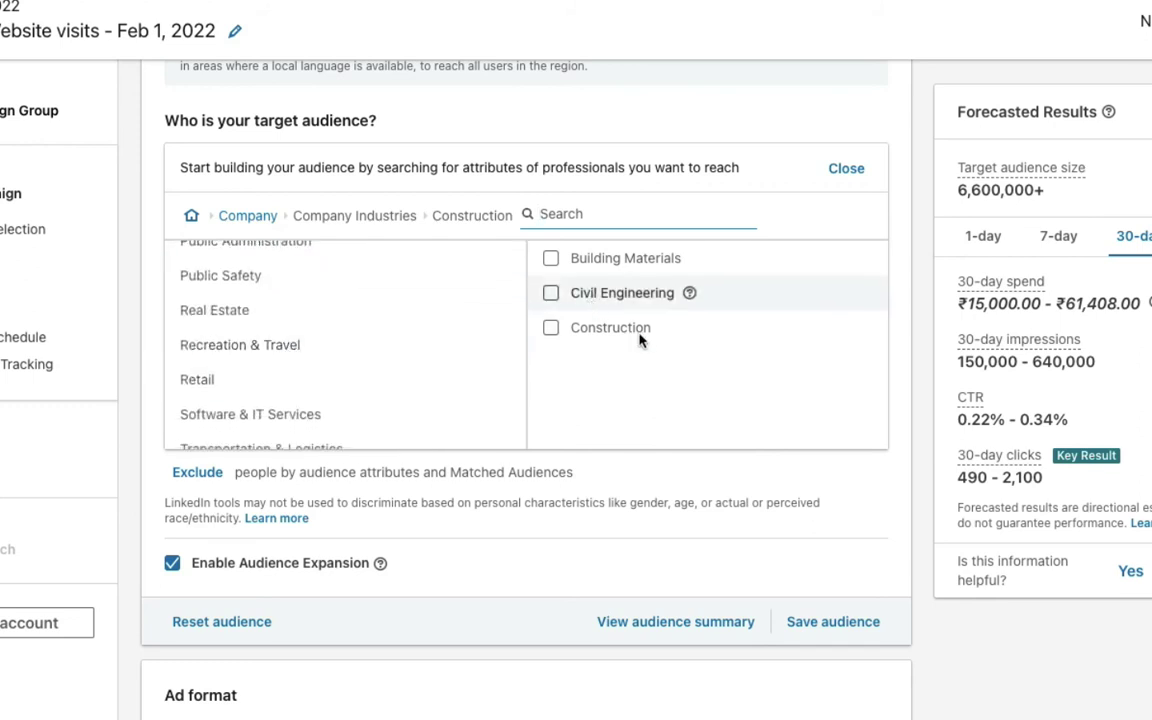
scroll(427, 382, down, 1)
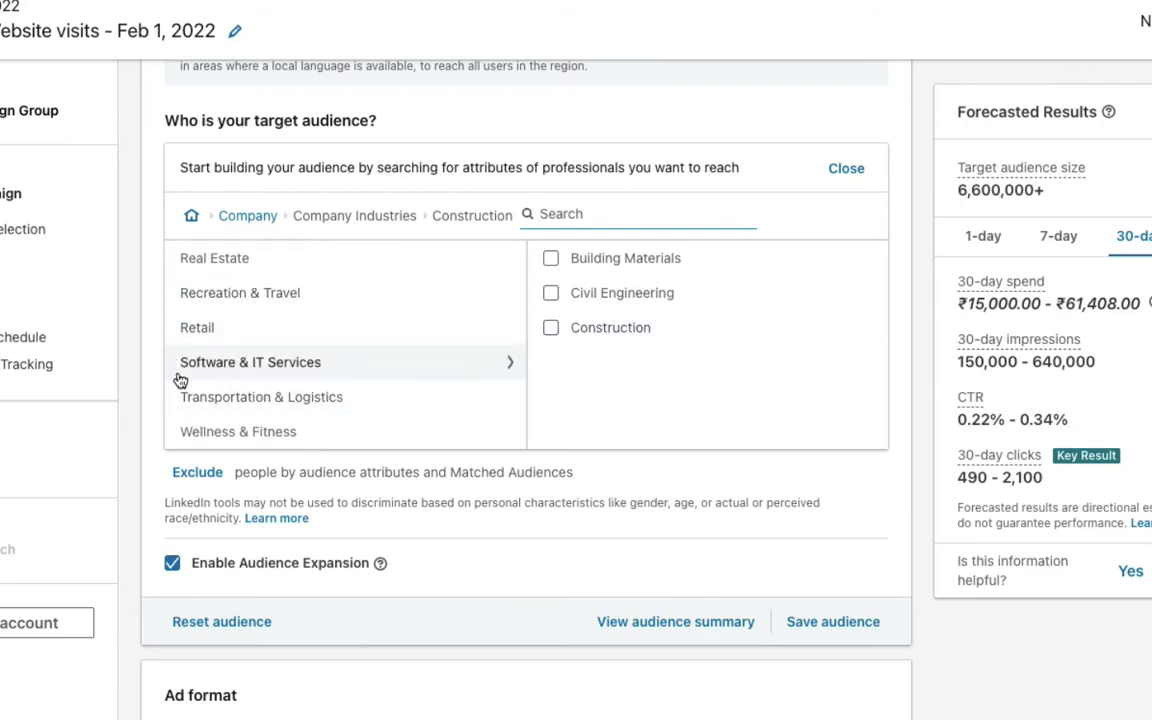
click(262, 364)
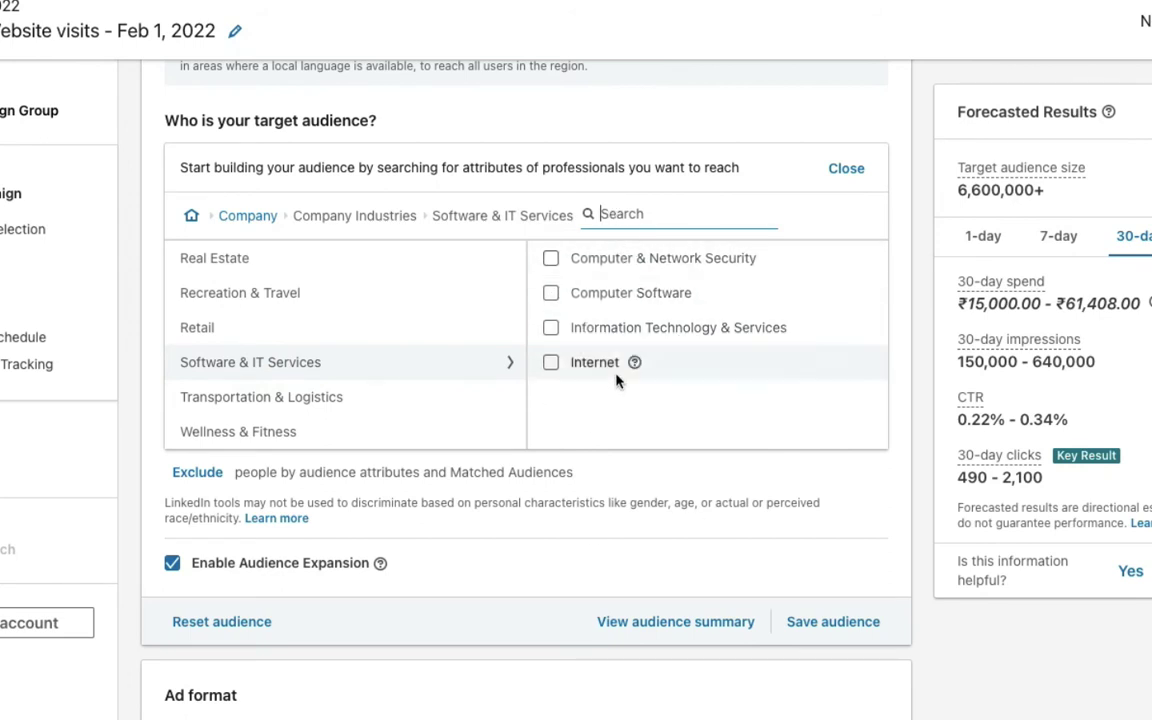
Step: Search the Company Names attribute for apple and check Apple's member count, clearing the search without selecting a company
click(245, 218)
scroll(627, 369, down, 1)
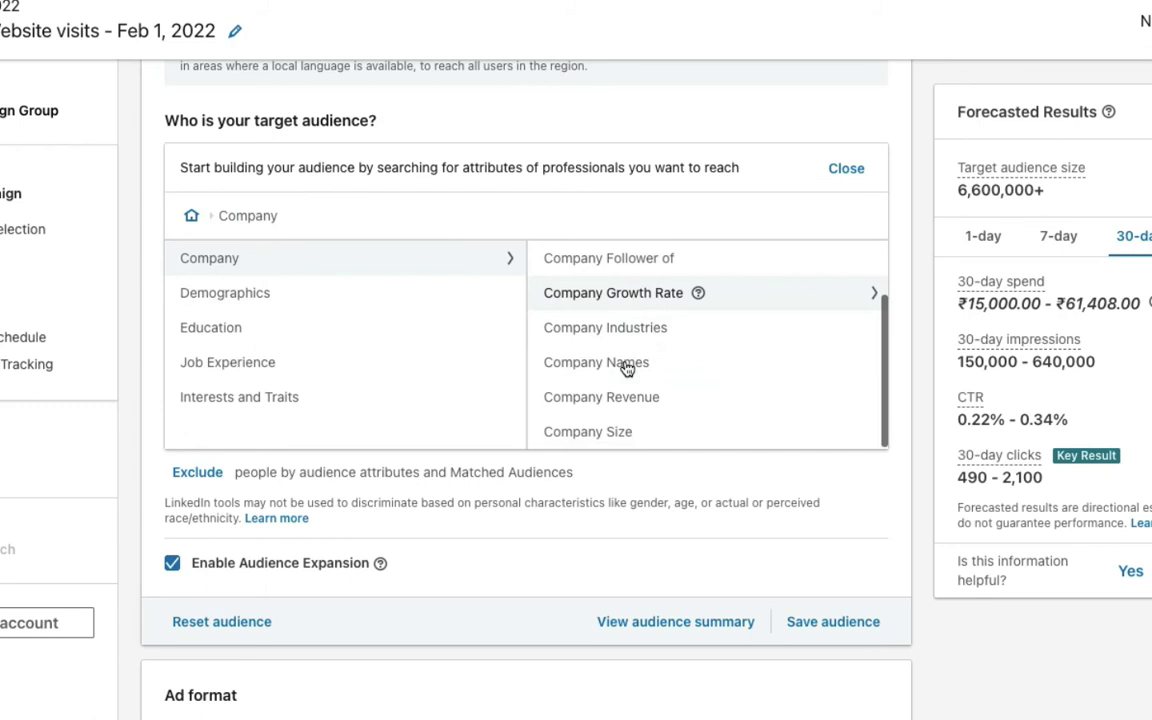
click(567, 378)
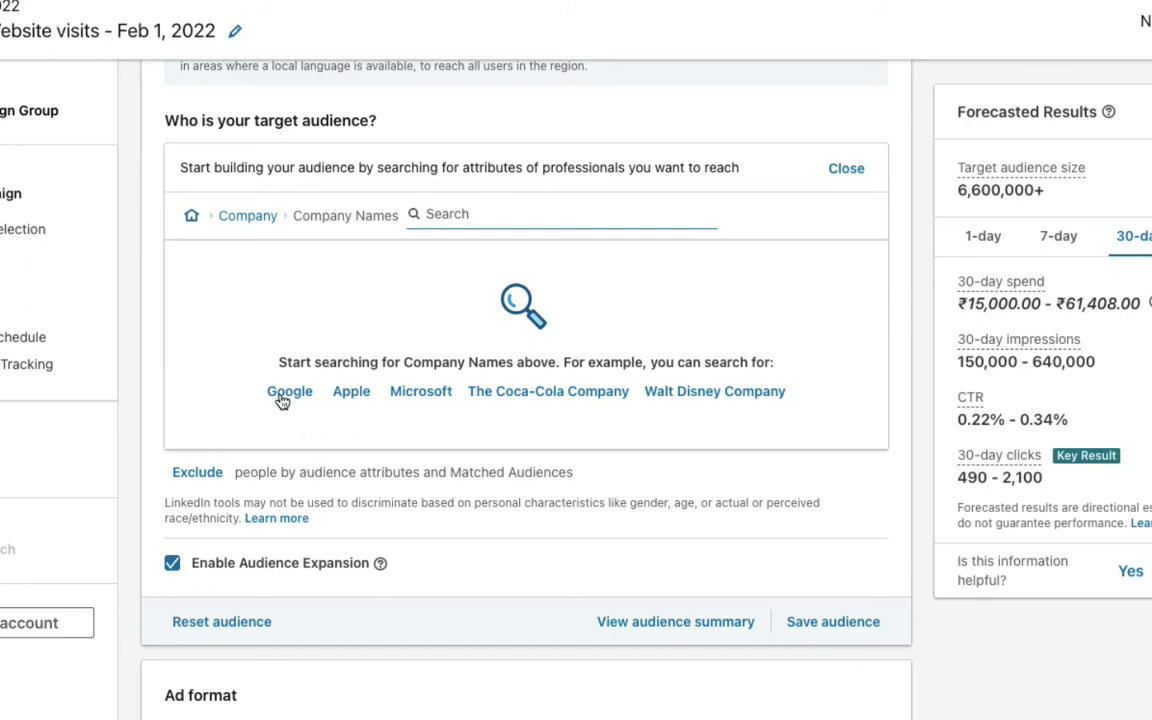
click(440, 226)
text(apple)
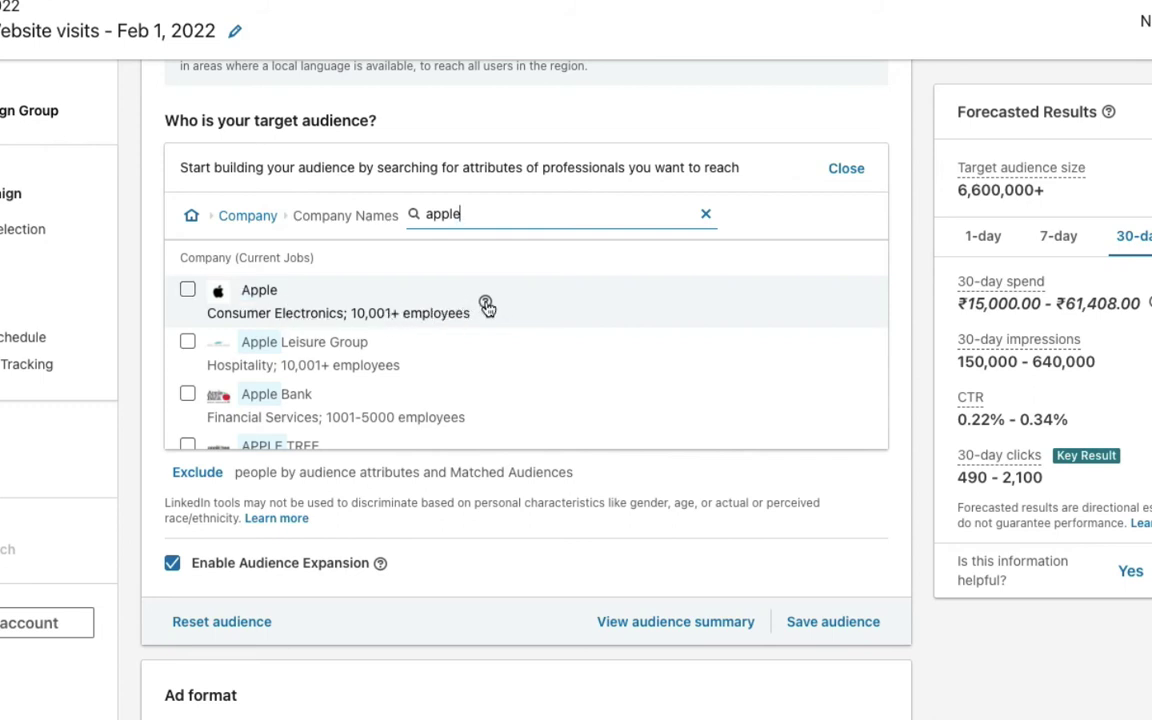
mouse_move(487, 307)
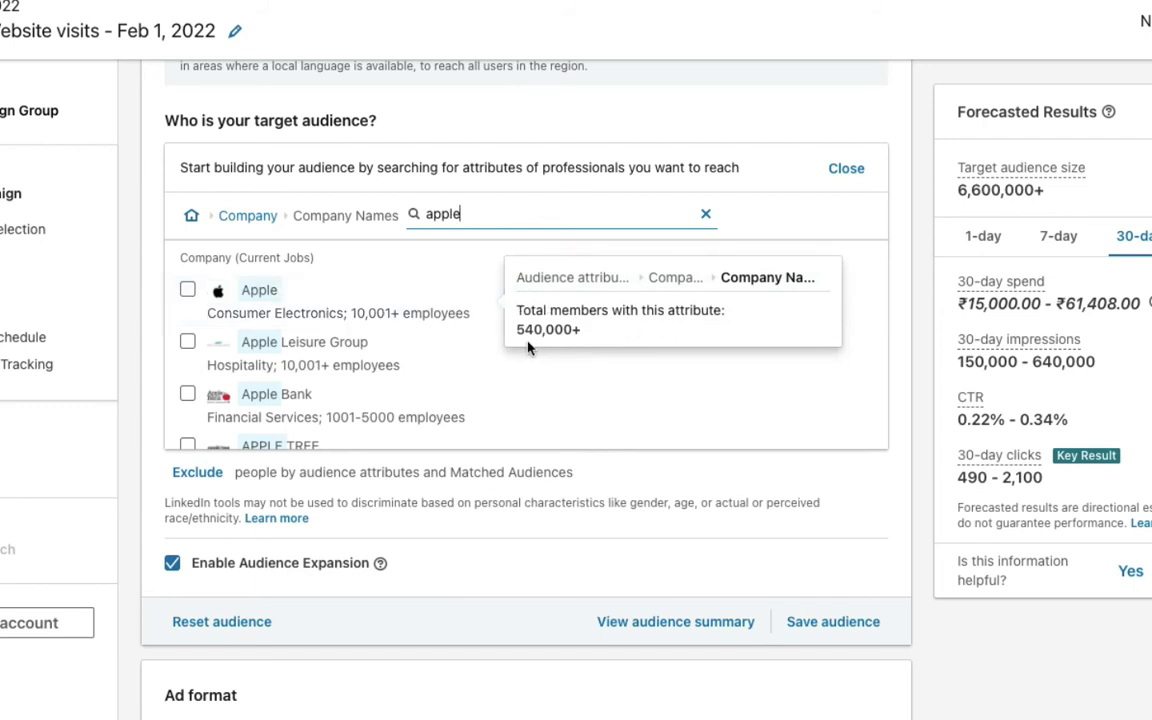
click(705, 216)
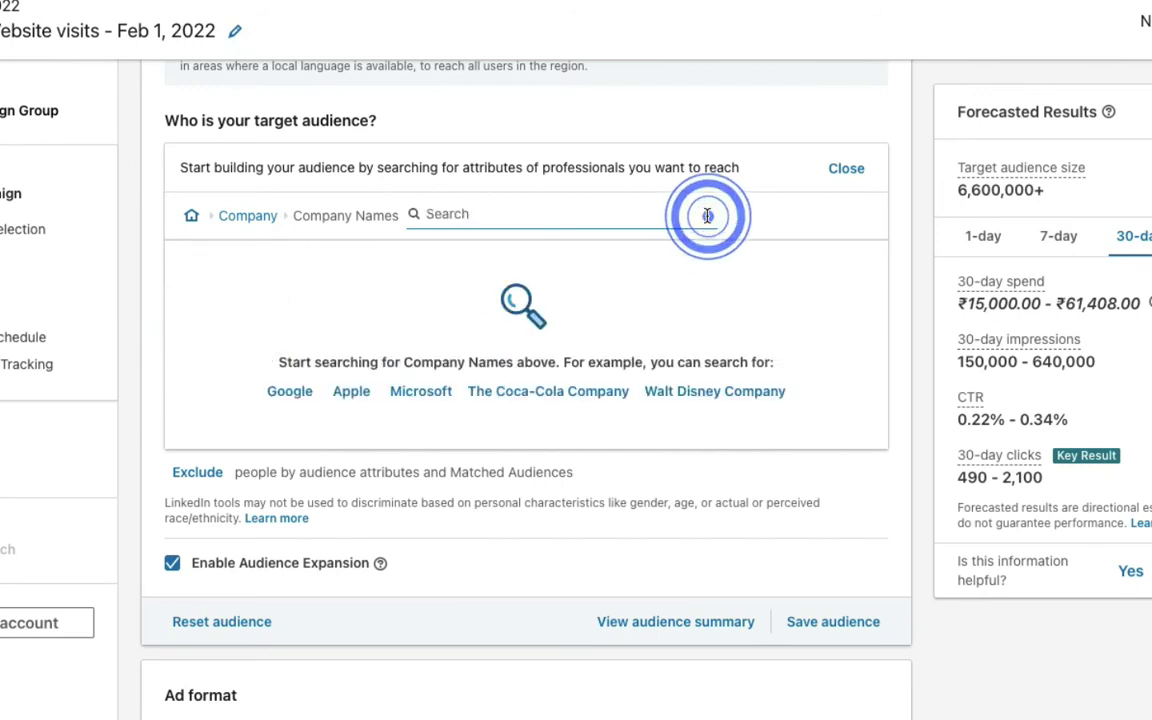
Step: Search the Company Names attribute for pepsi, returning to the company attributes without selecting a result
click(475, 216)
text(pepsi)
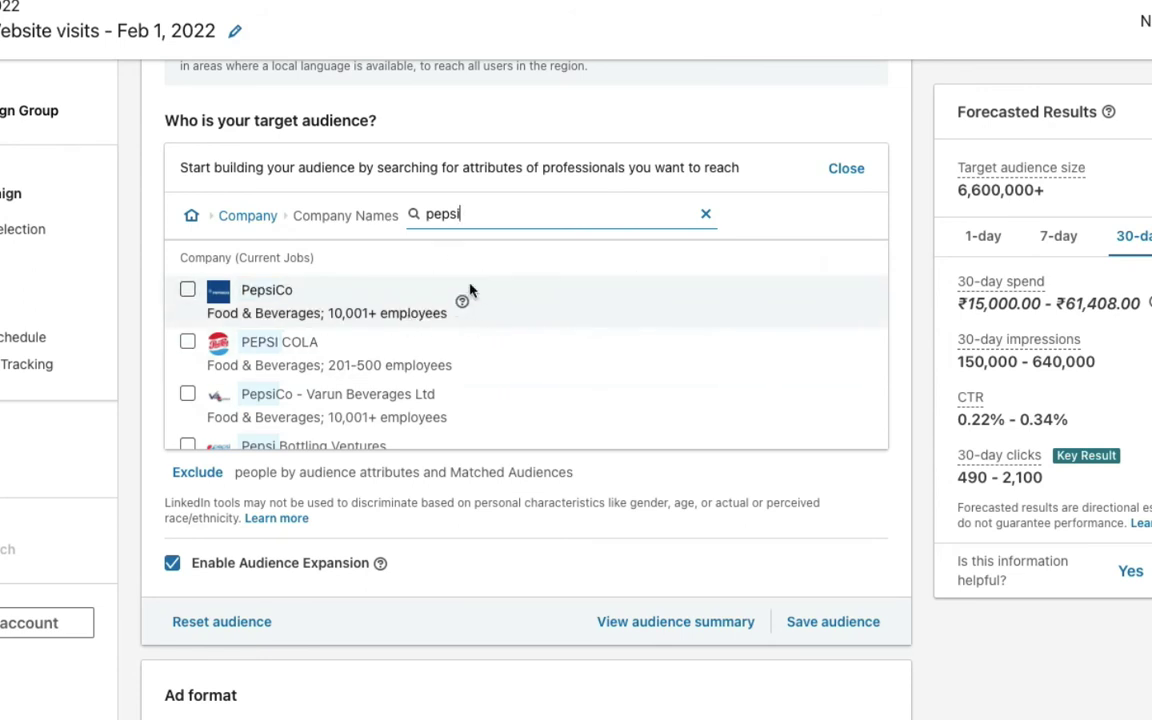
click(707, 219)
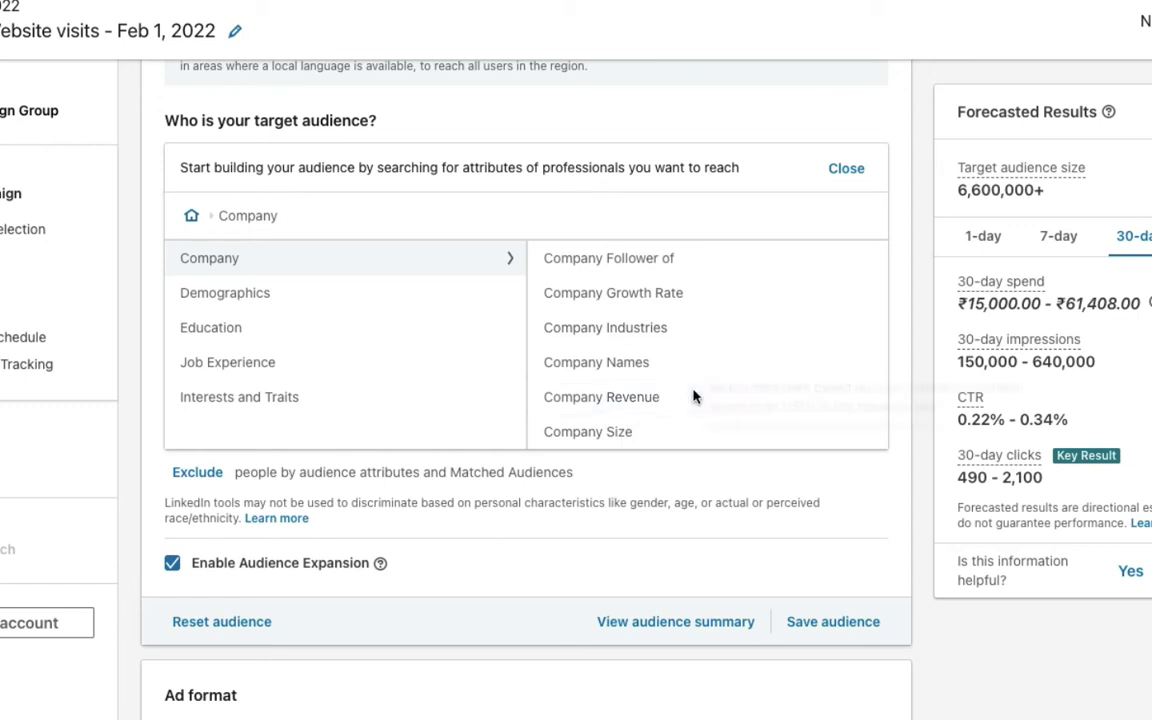
Step: Examine the Company Revenue ranges and return to the company attributes without selecting any range
click(617, 401)
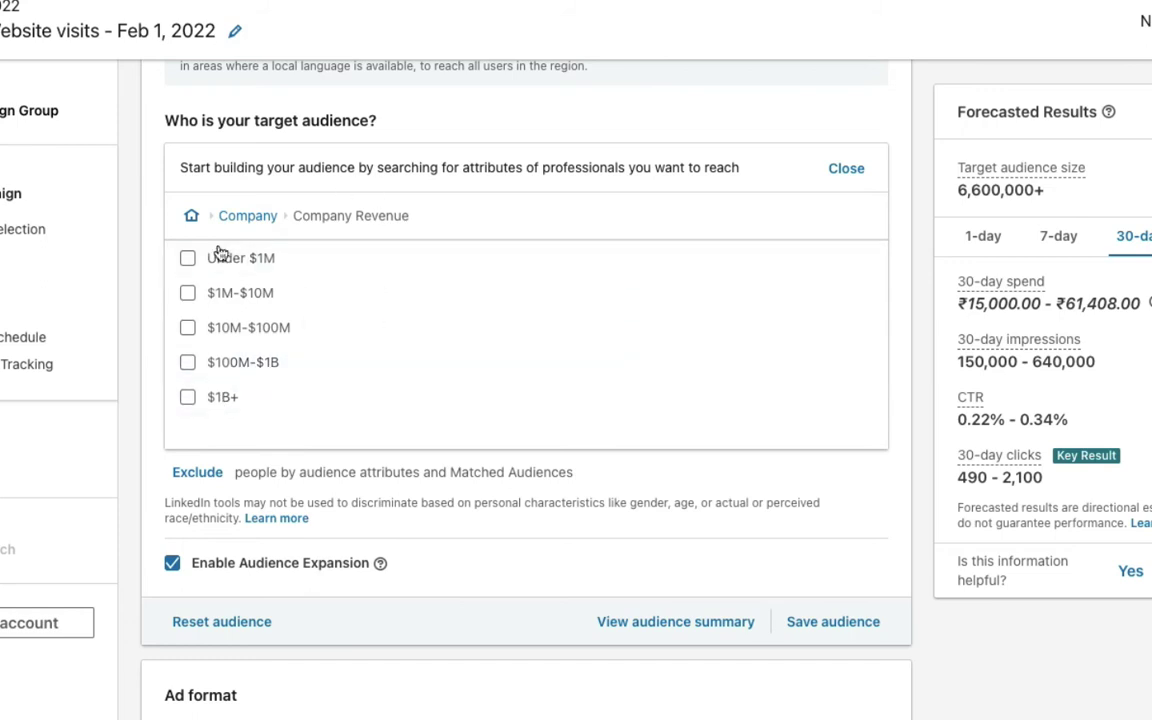
mouse_move(291, 260)
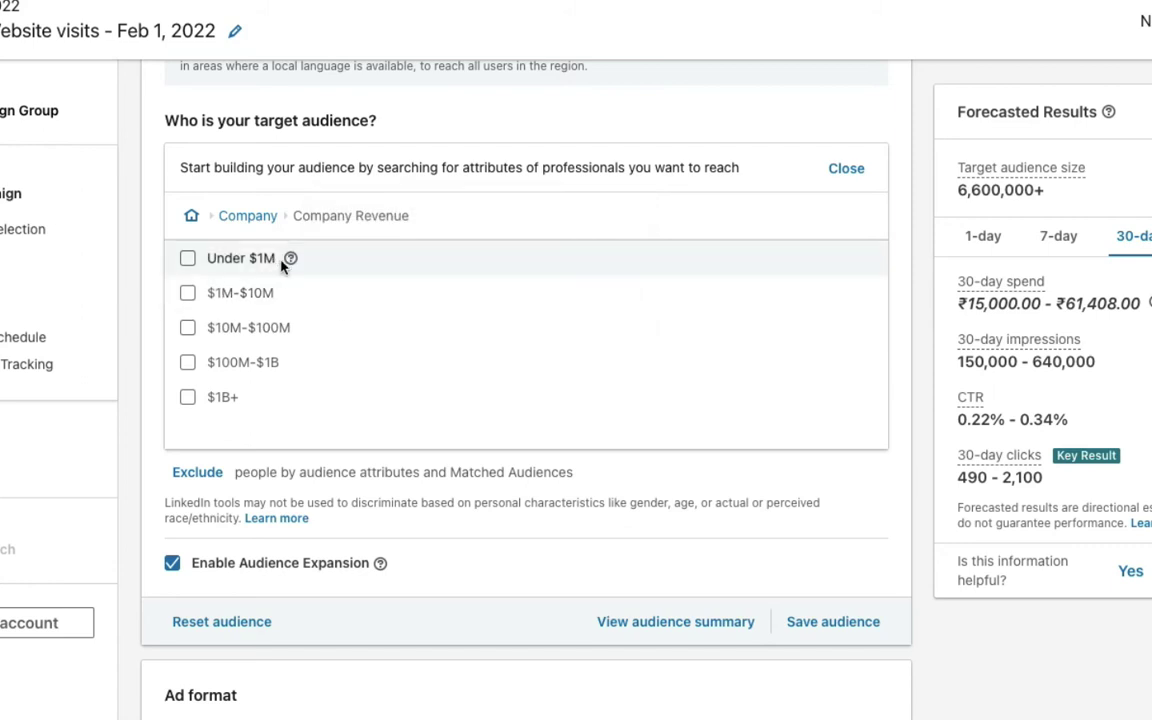
click(248, 215)
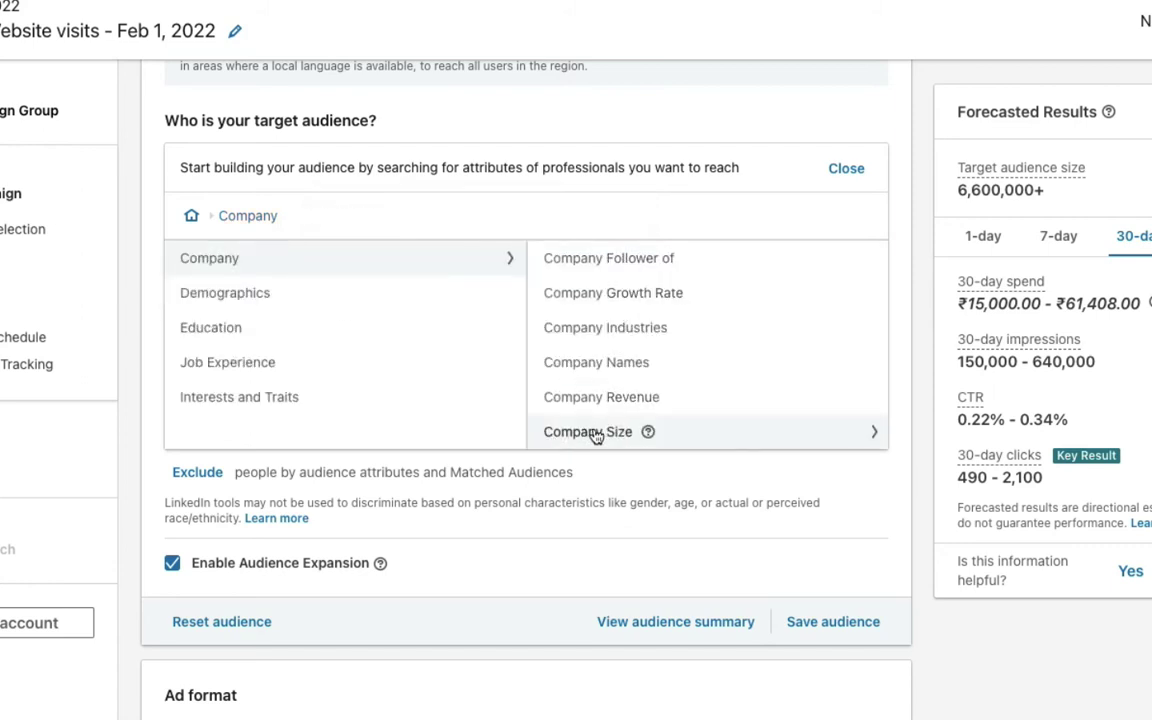
Step: Review the Company Size ranges, adding 2-10 employees to the audience and removing it again
click(595, 433)
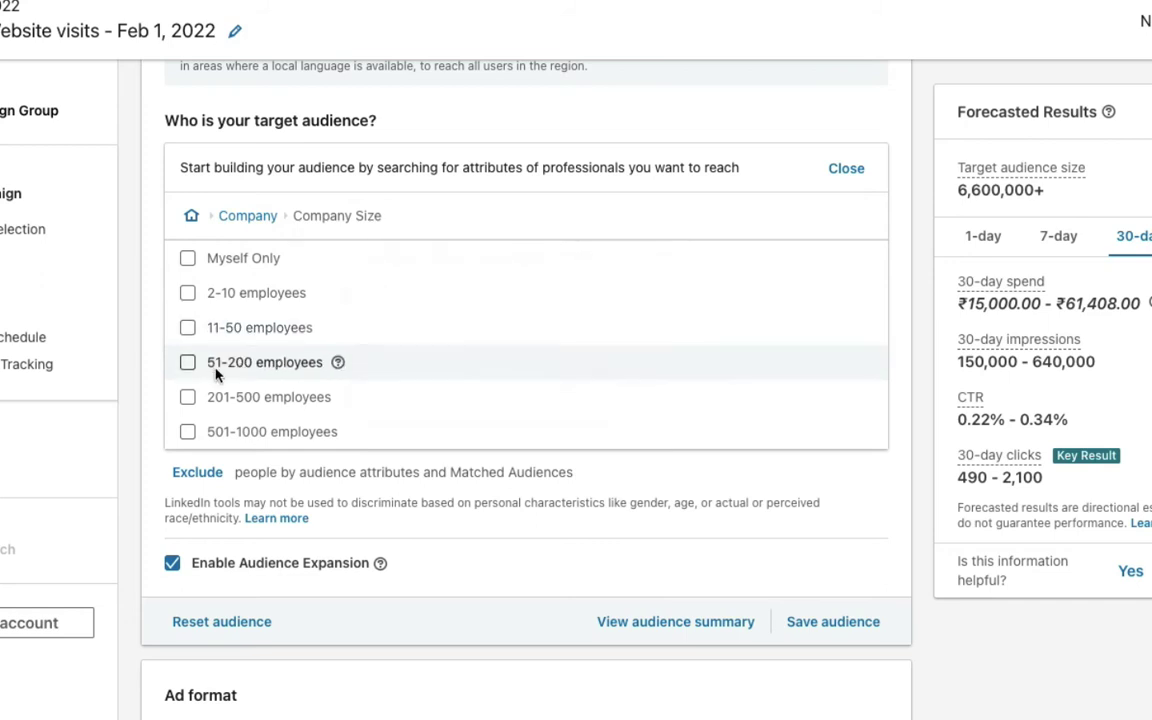
scroll(272, 415, down, 2)
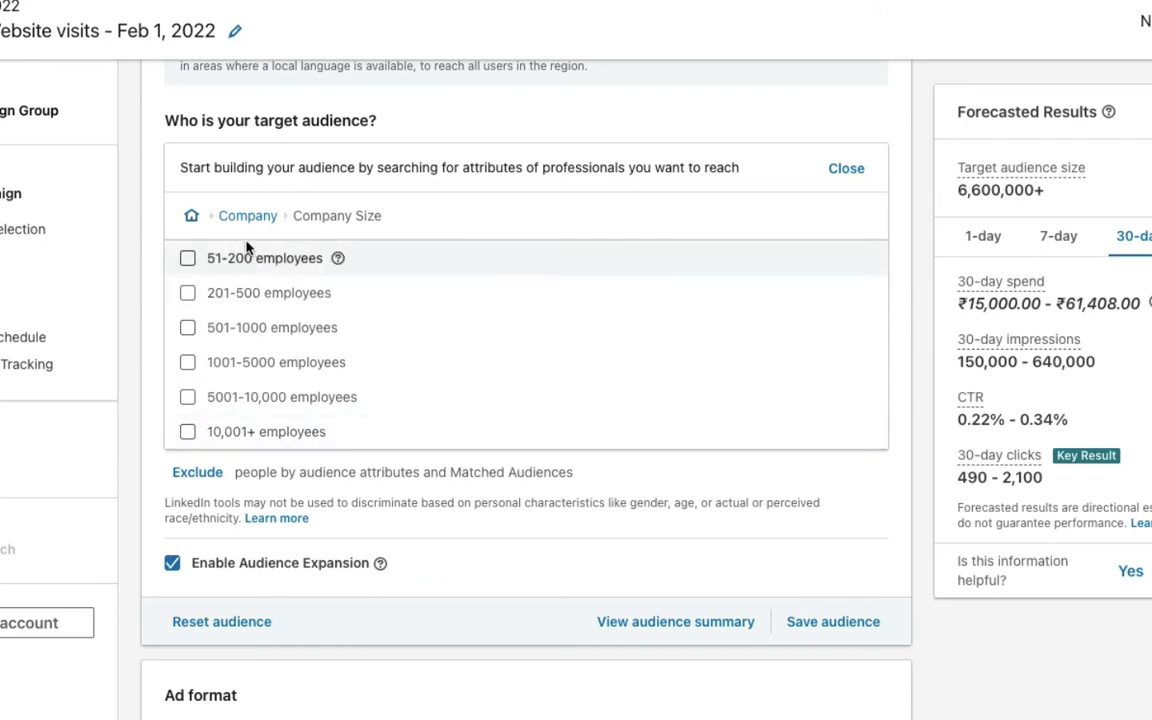
scroll(236, 308, up, 3)
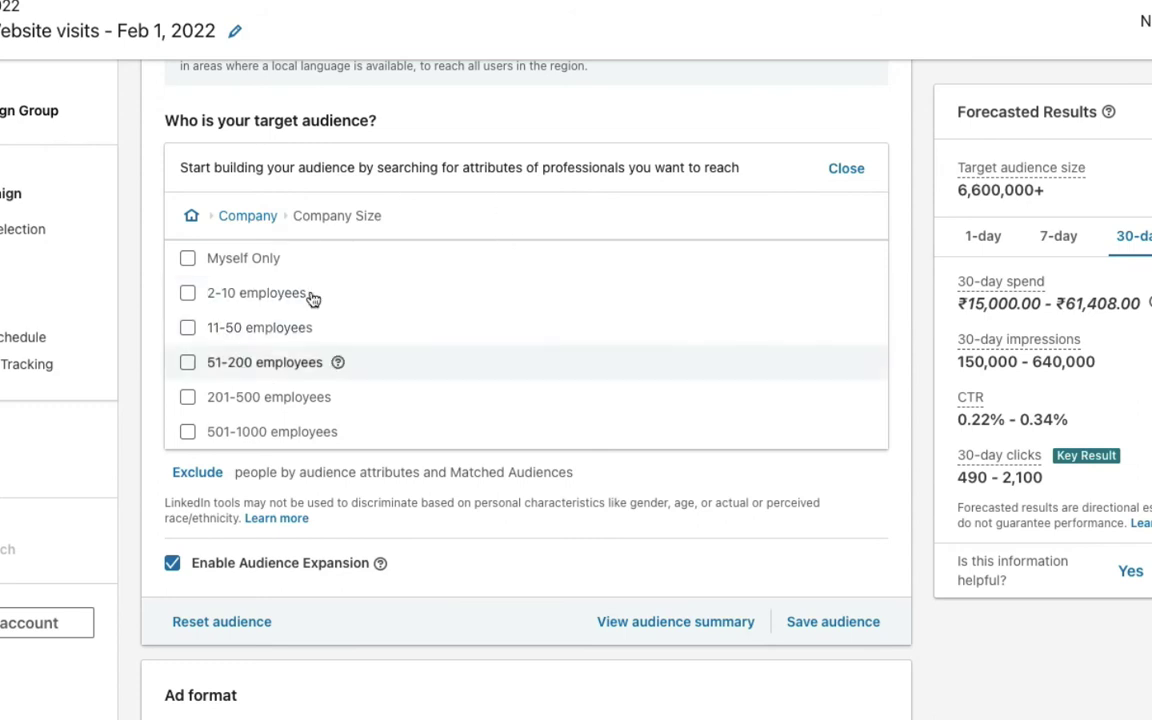
click(215, 293)
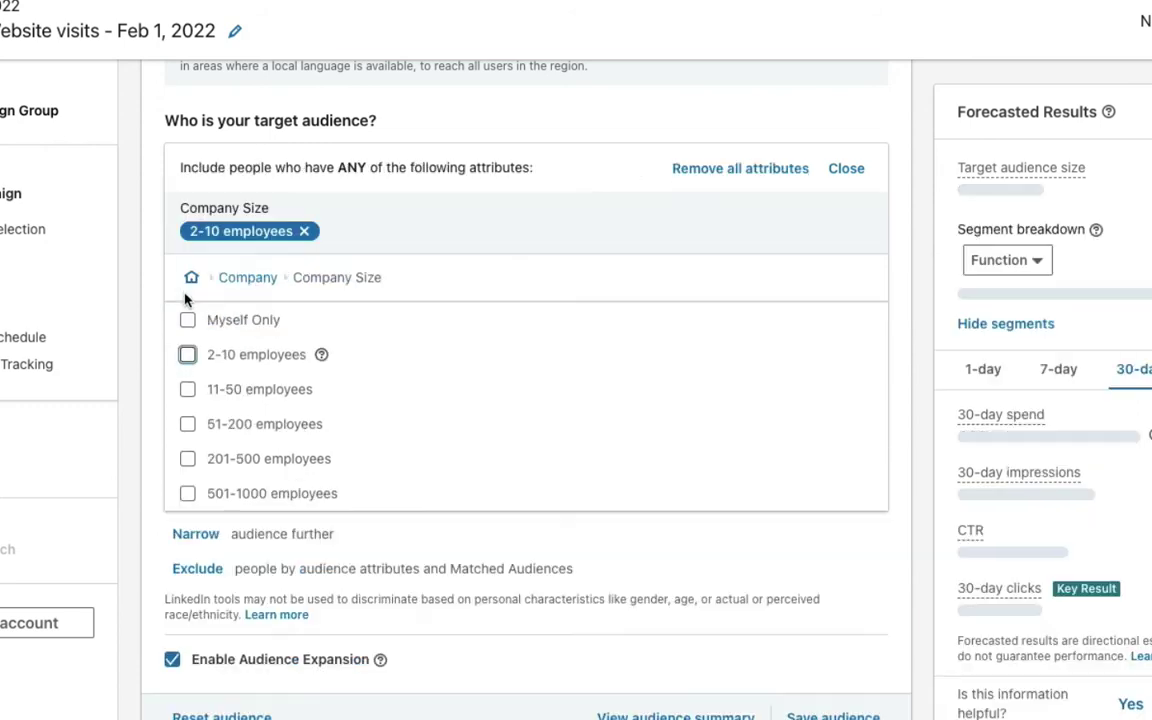
click(189, 360)
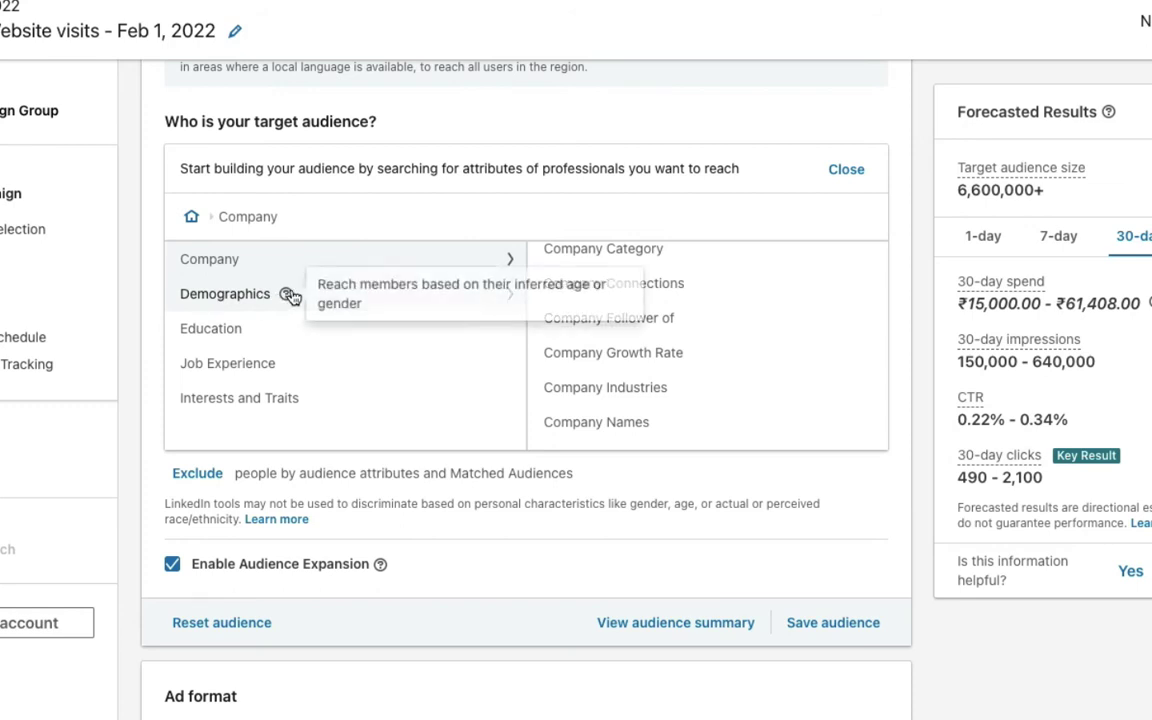
Step: Accept the non-discrimination certification for Member Age under Demographics and examine the age ranges without selecting any
click(215, 296)
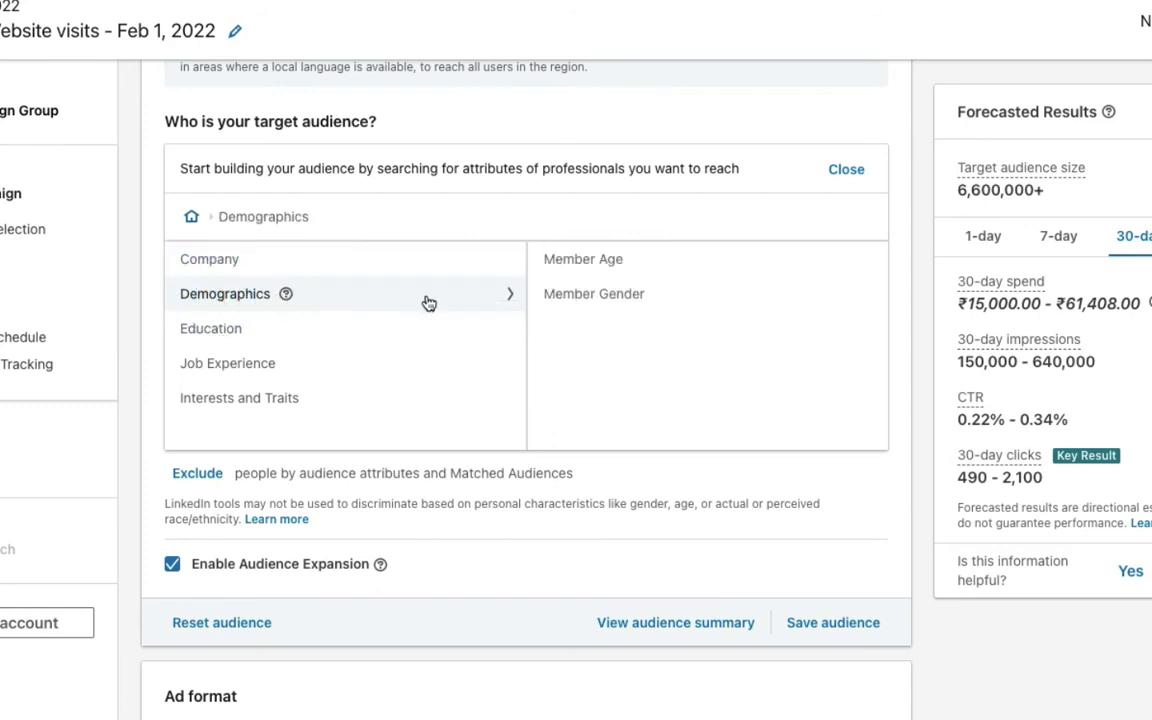
click(569, 260)
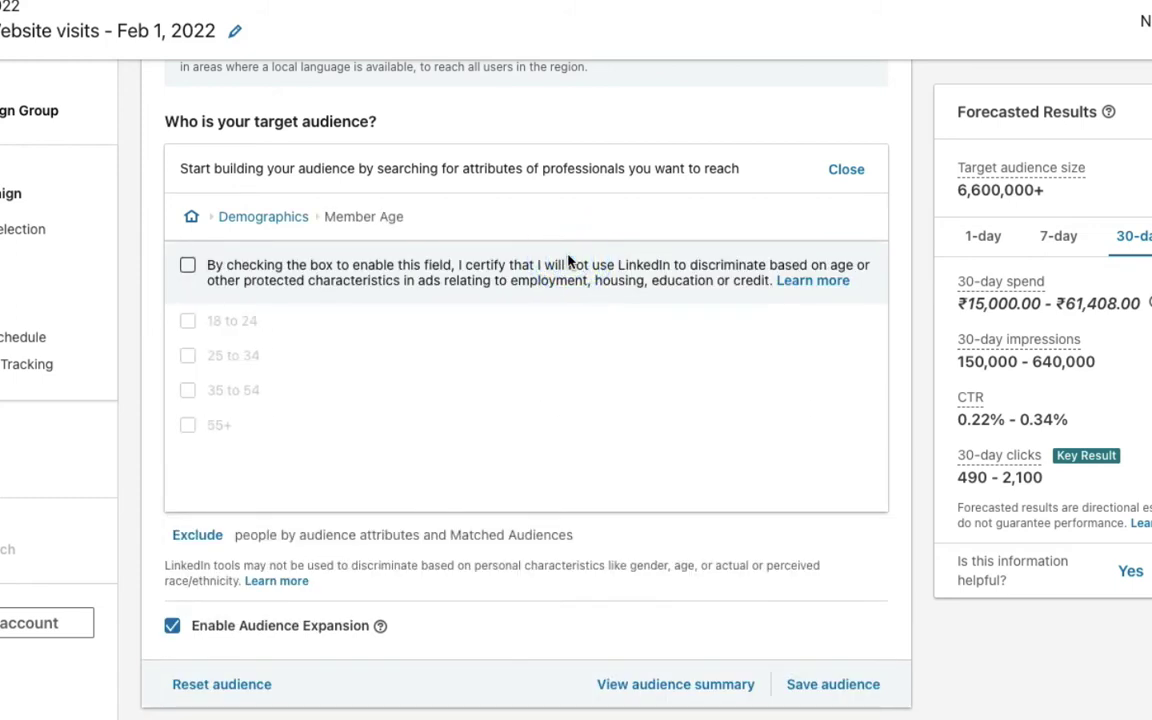
click(189, 266)
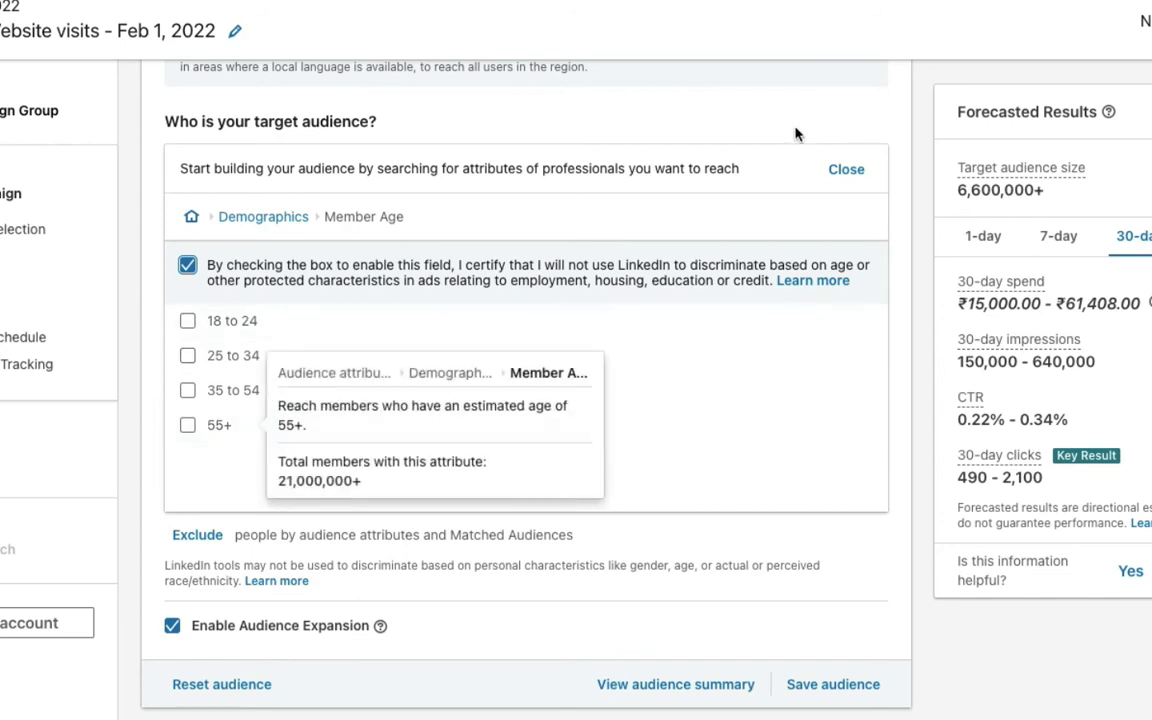
click(225, 212)
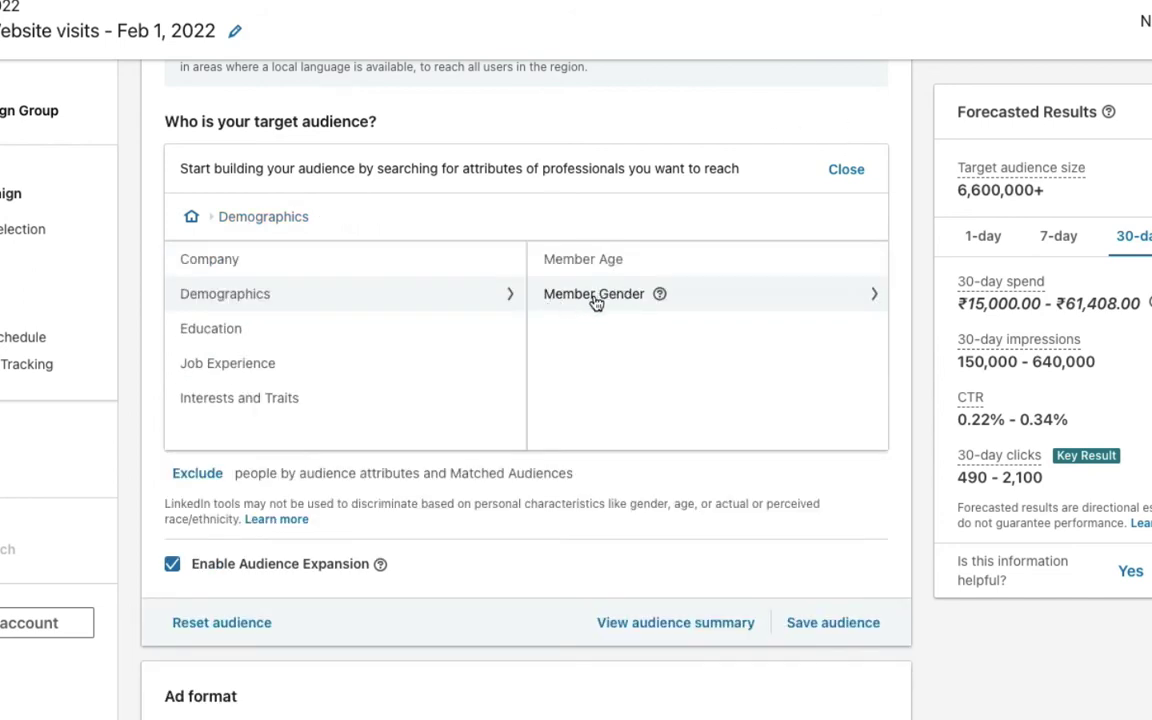
Step: Accept the non-discrimination certification for Member Gender and examine the gender options without selecting any
click(595, 300)
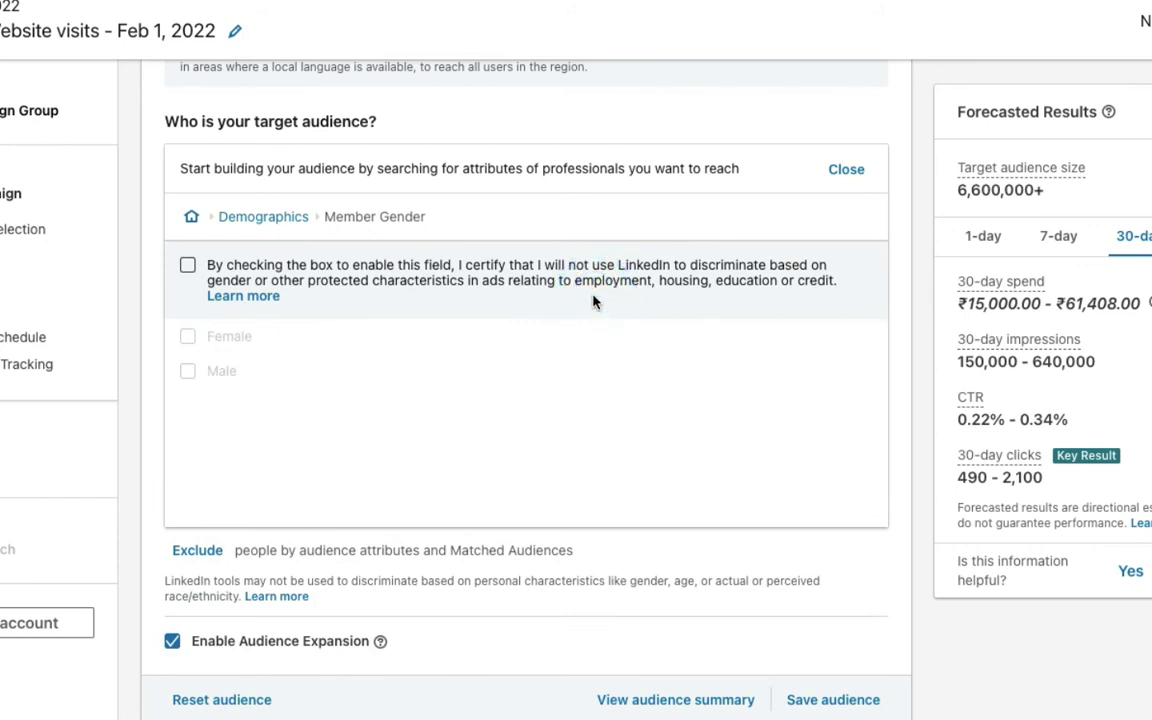
click(188, 266)
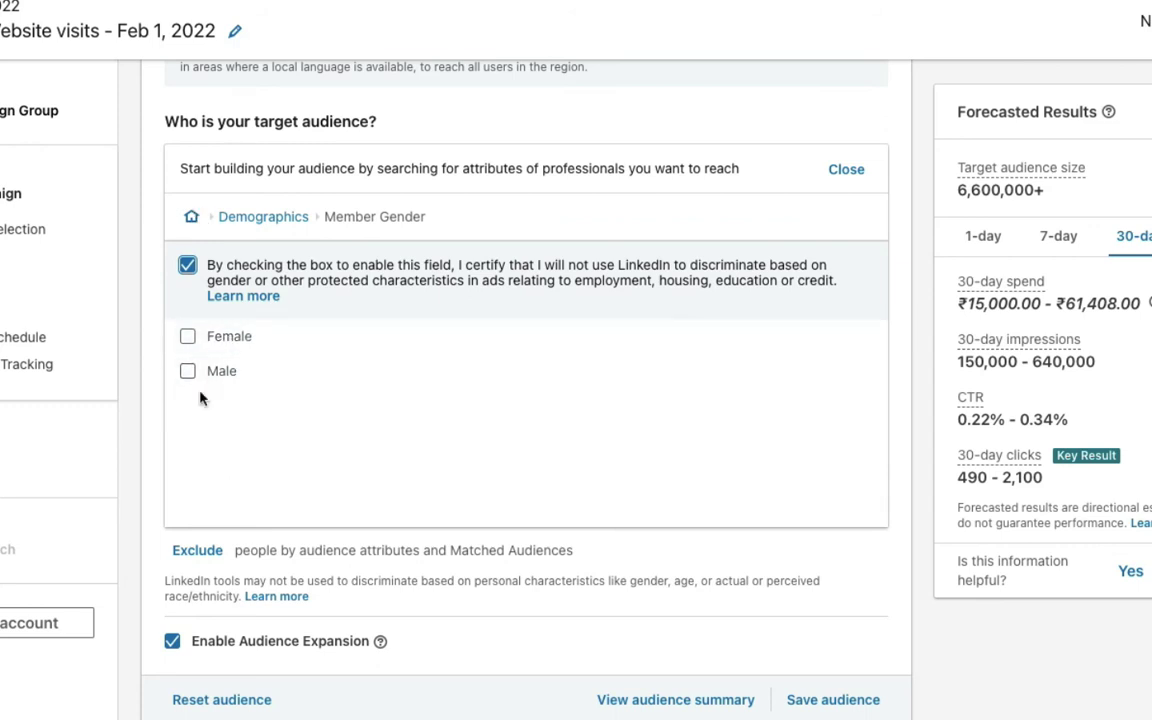
click(250, 216)
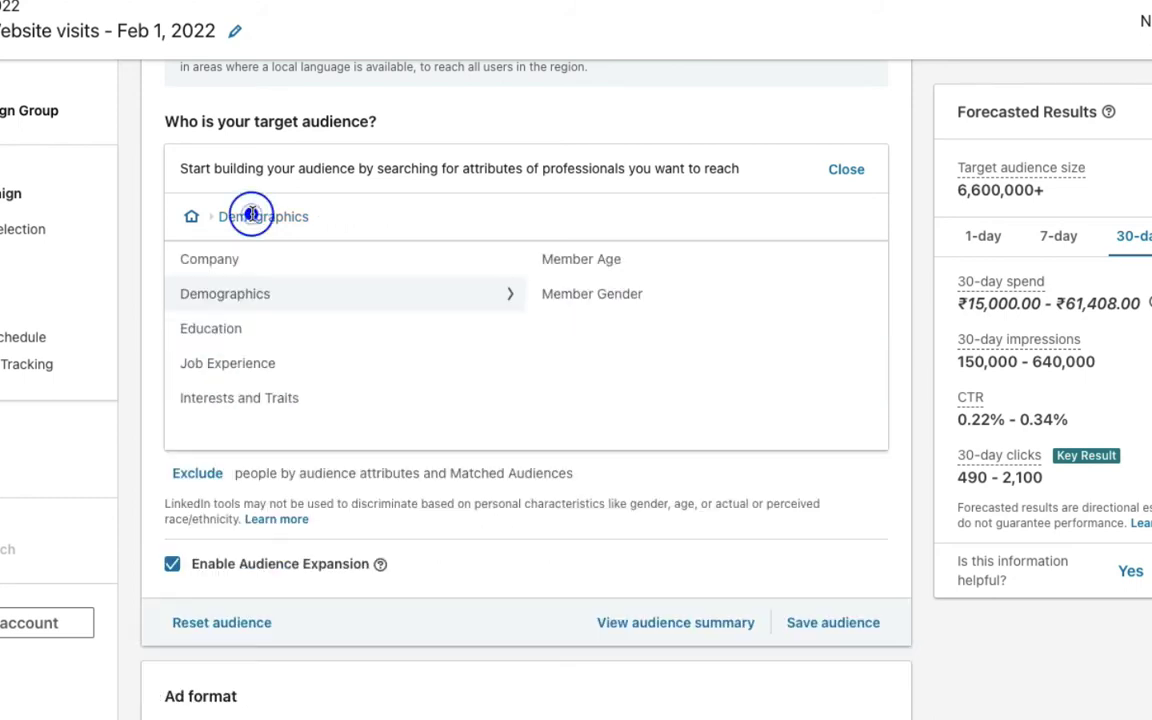
Step: Search the Degrees attribute under Education for "mba", examine the matching degrees, and return to the education attributes without selecting any
click(205, 332)
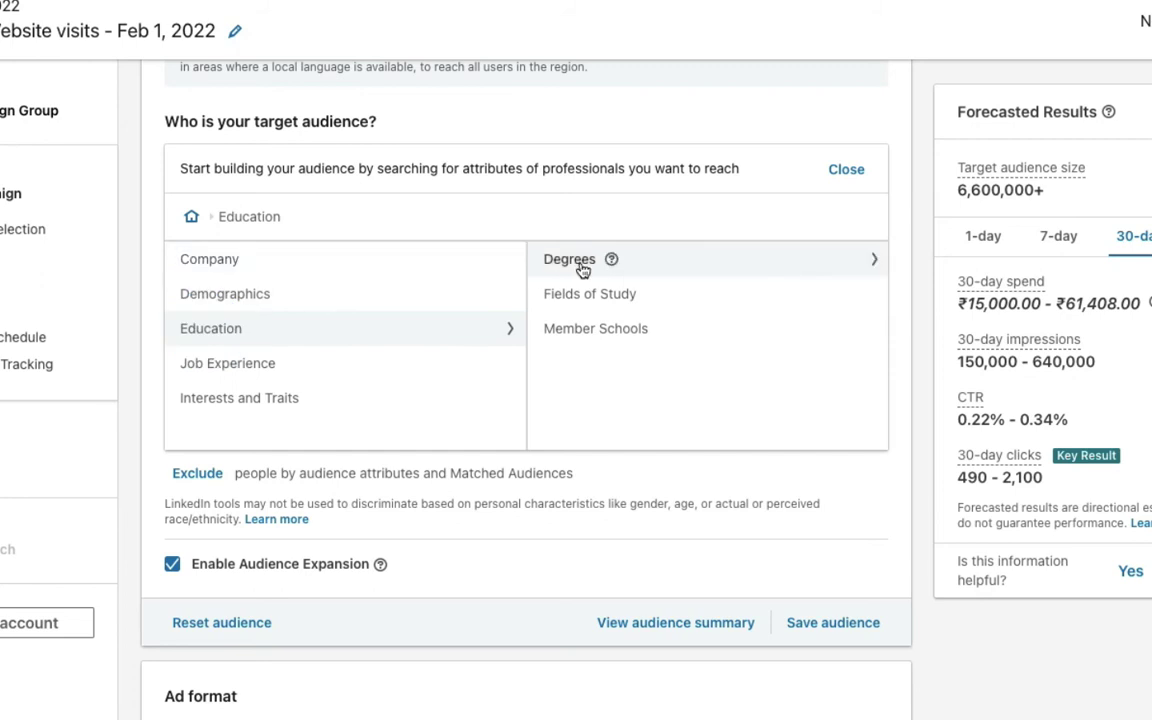
click(685, 261)
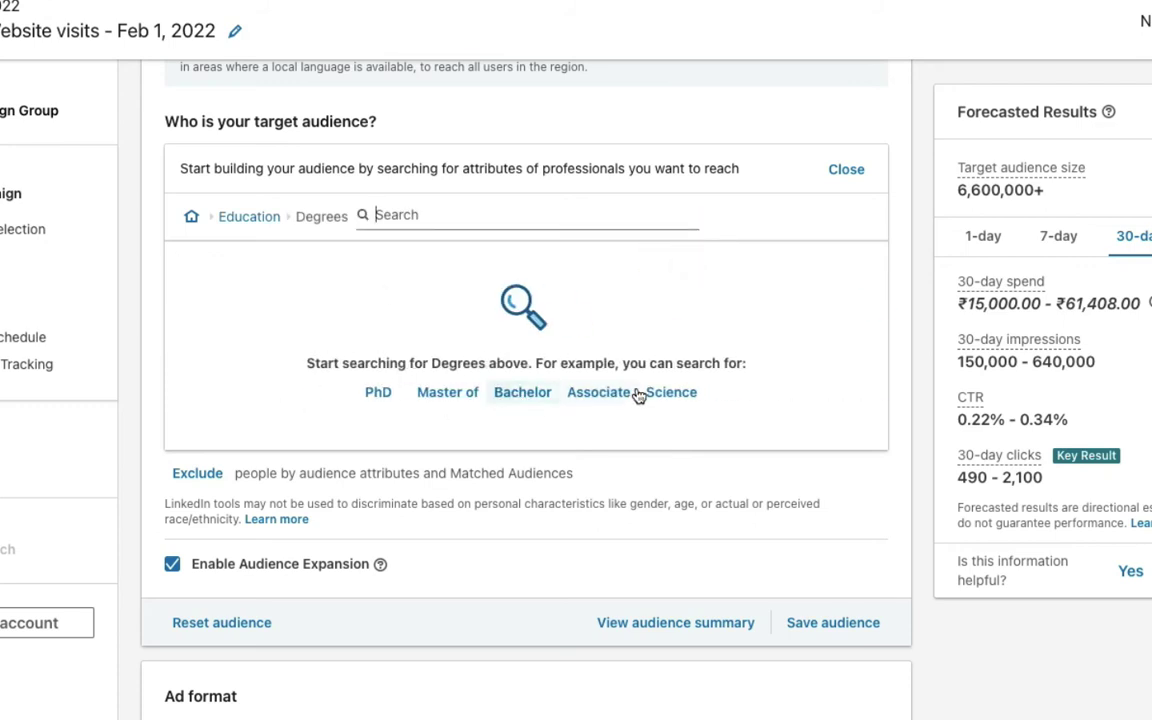
click(427, 212)
text(mba)
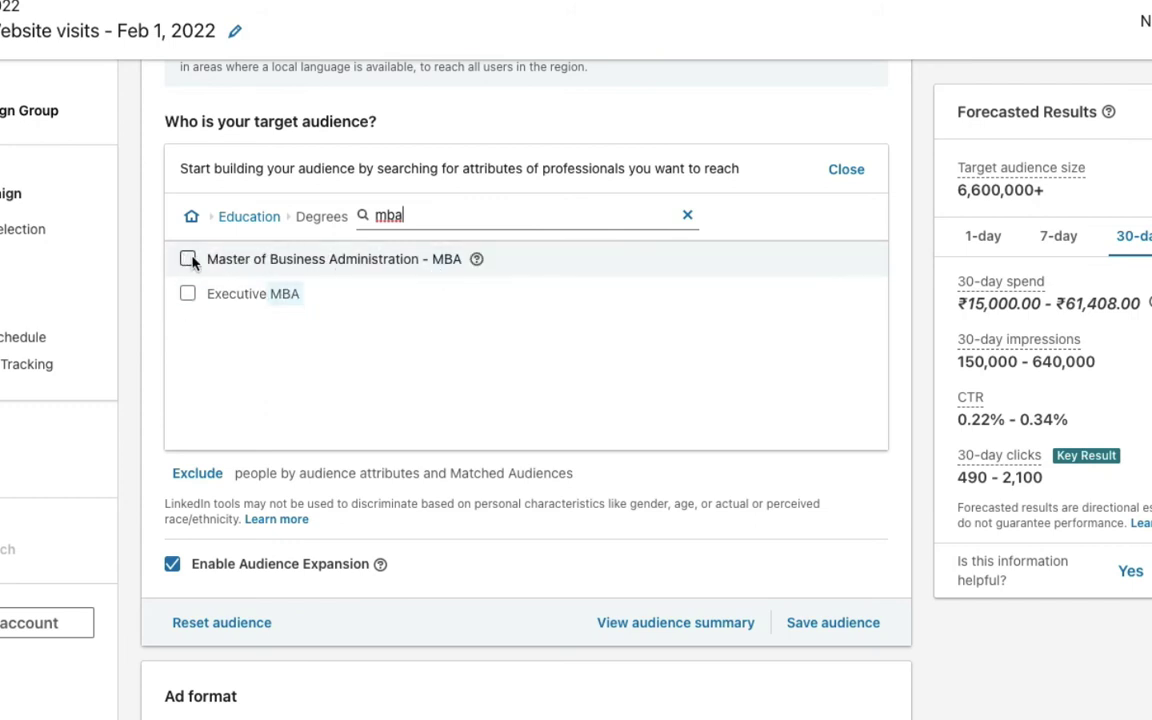
mouse_move(475, 260)
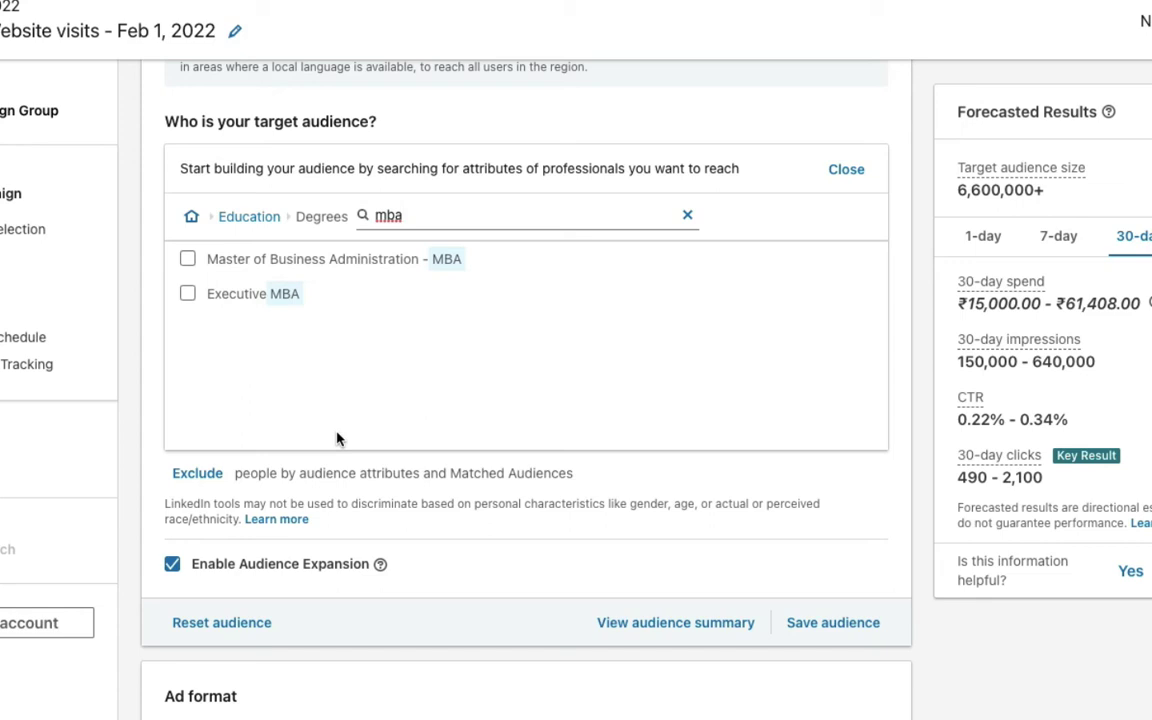
click(688, 217)
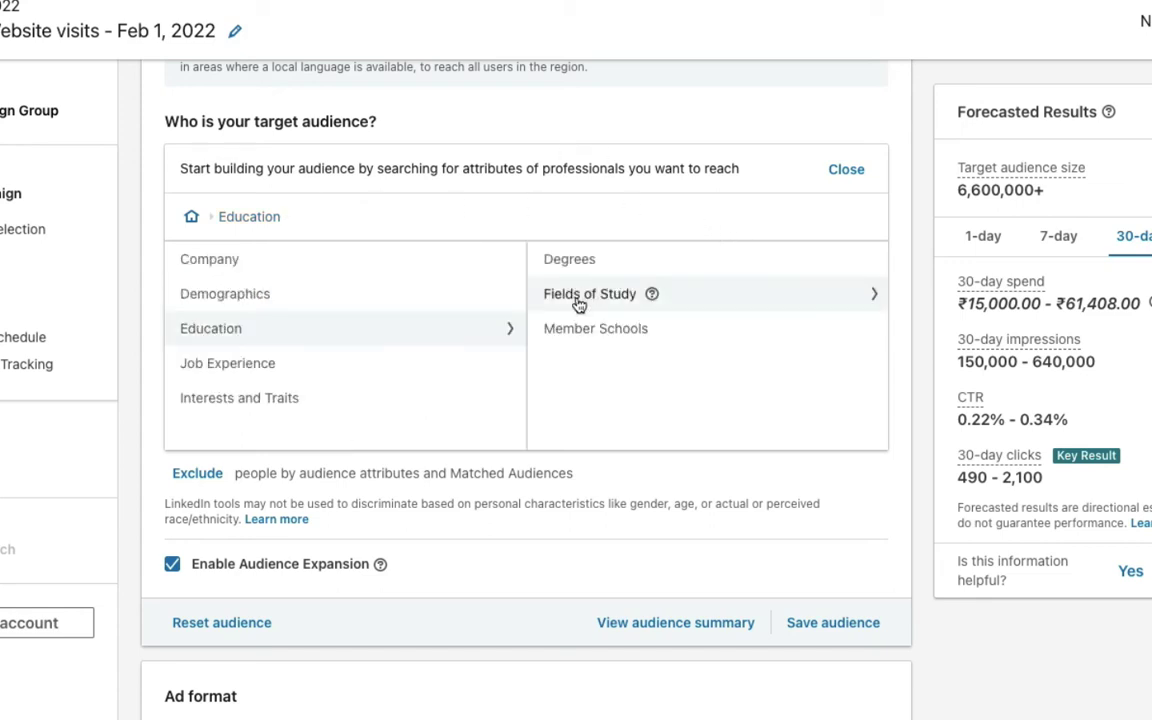
Step: Search Fields of Study for "marketing", examine the matching fields, and return to the education attributes without selecting any
click(620, 298)
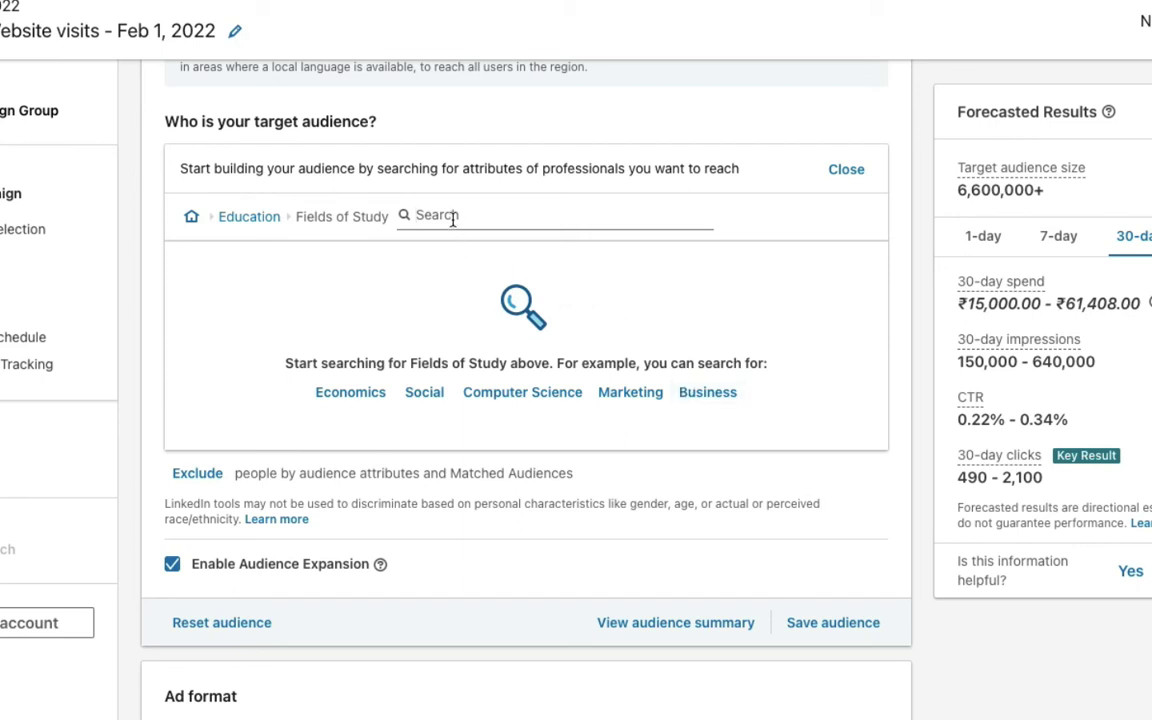
text(market)
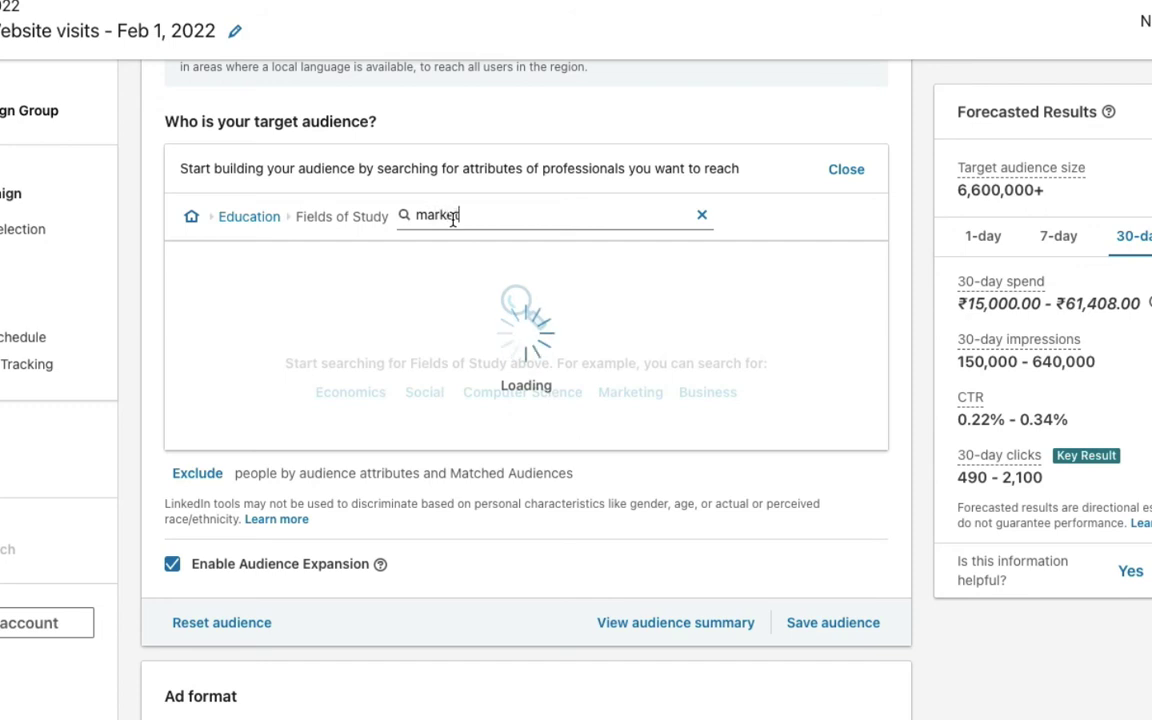
text(ing)
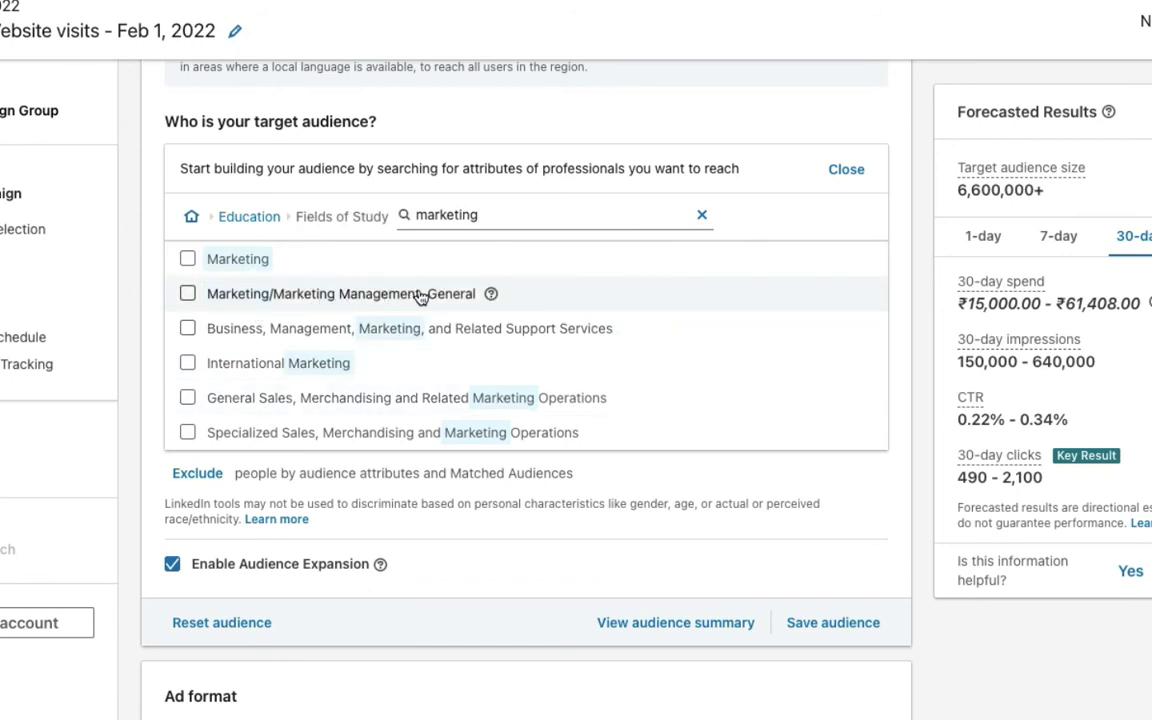
mouse_move(493, 296)
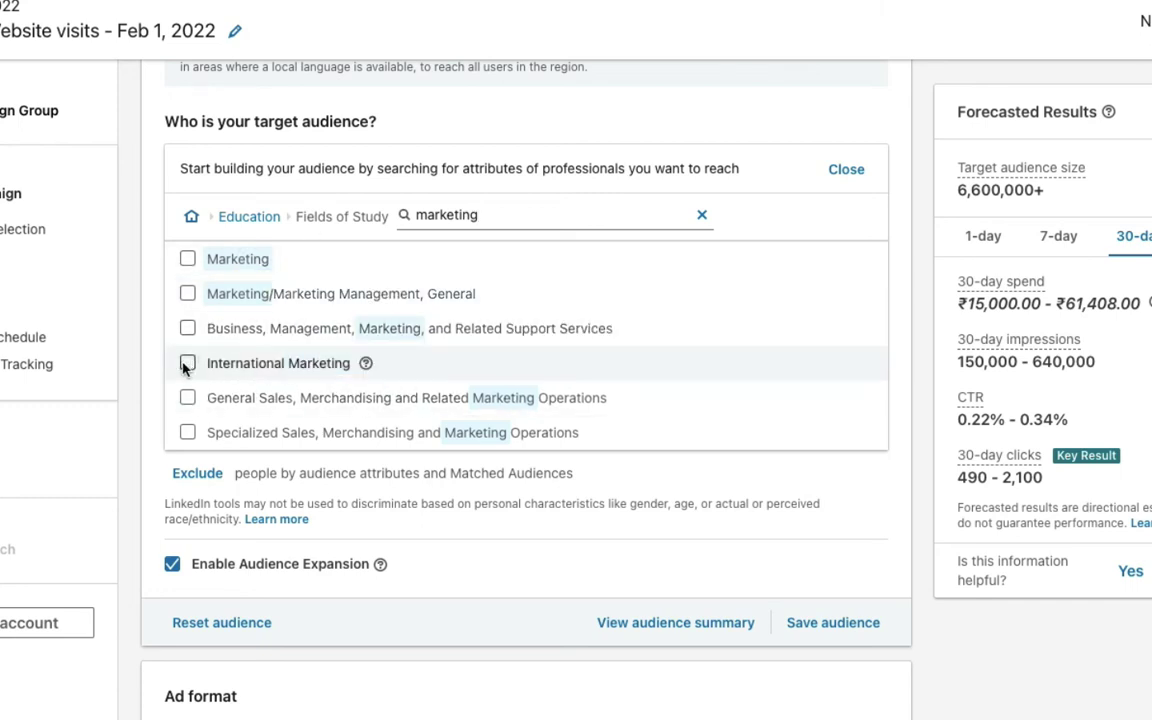
mouse_move(368, 363)
scroll(349, 316, down, 1)
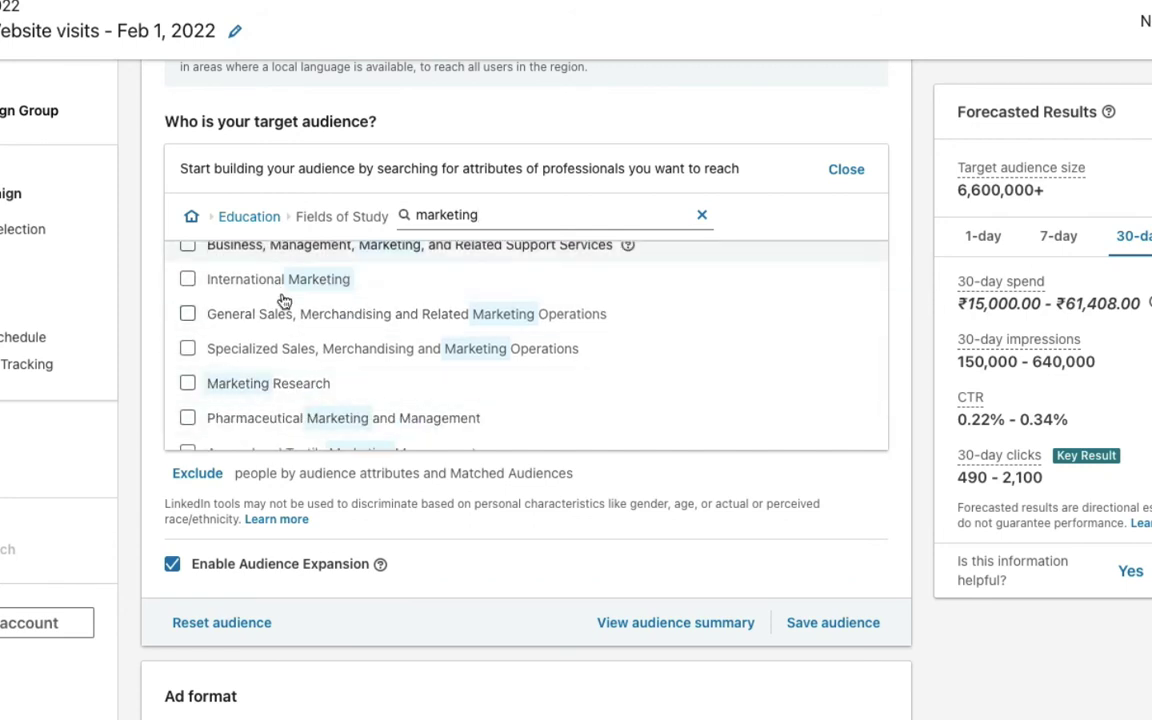
scroll(363, 425, down, 1)
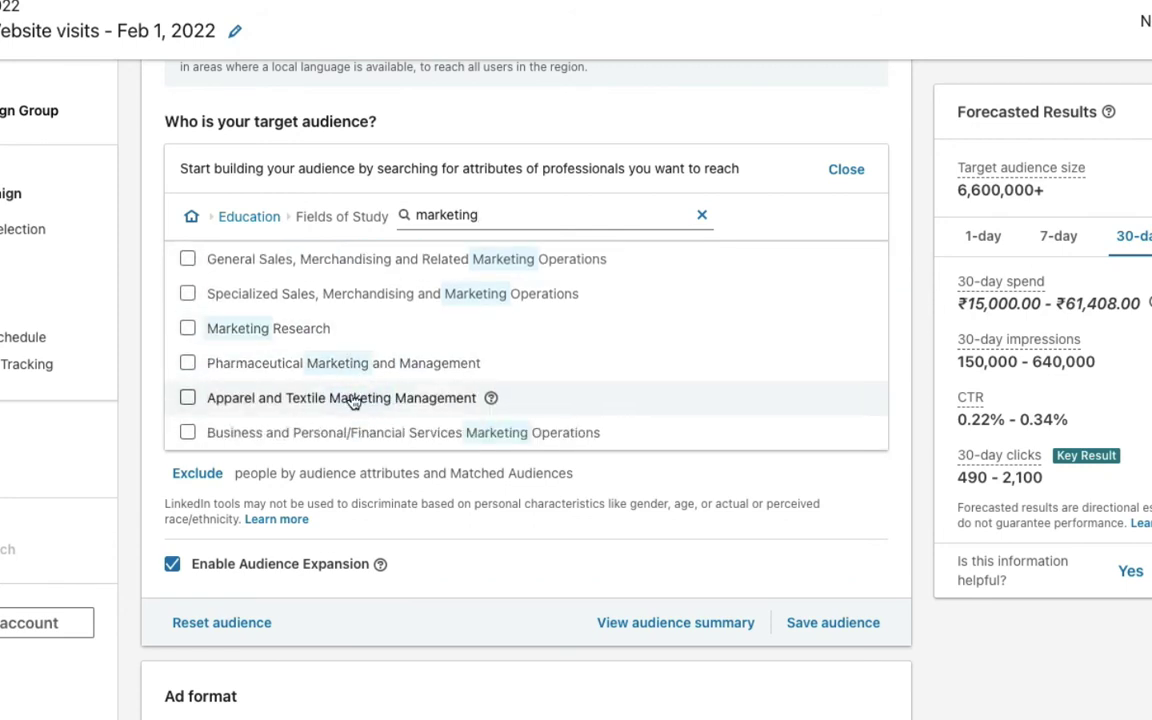
click(268, 222)
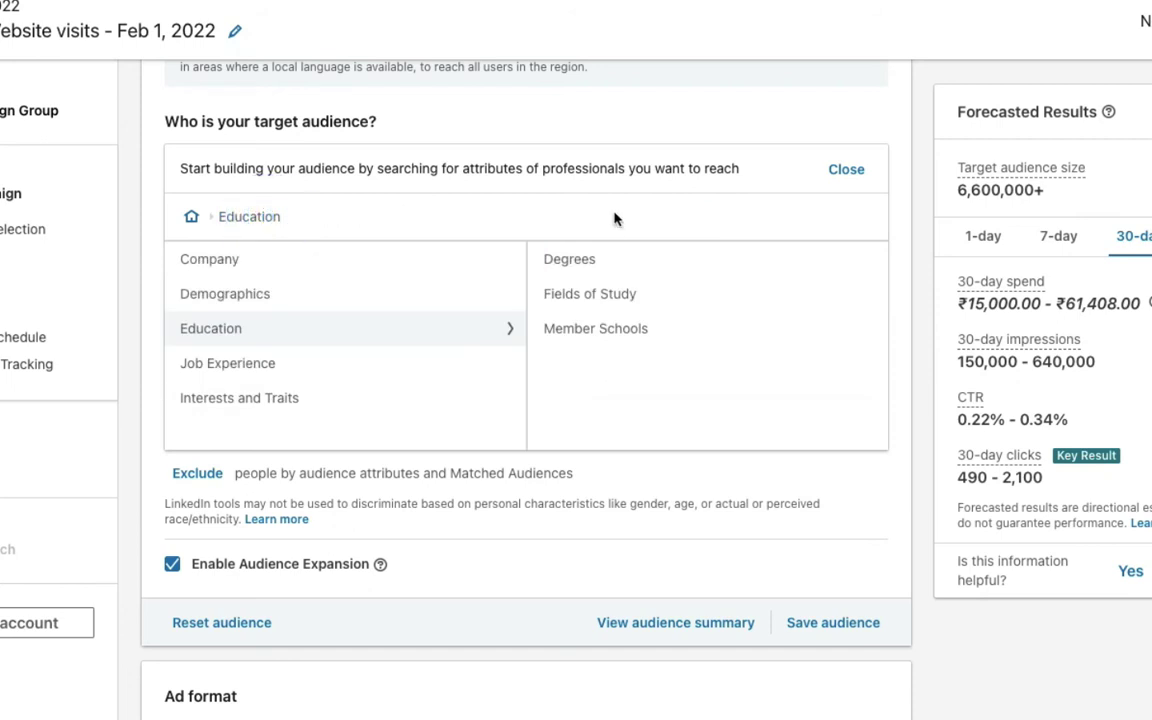
Step: Search Member Schools for "delhi", examine the matching schools, and clear the search without selecting any
click(604, 331)
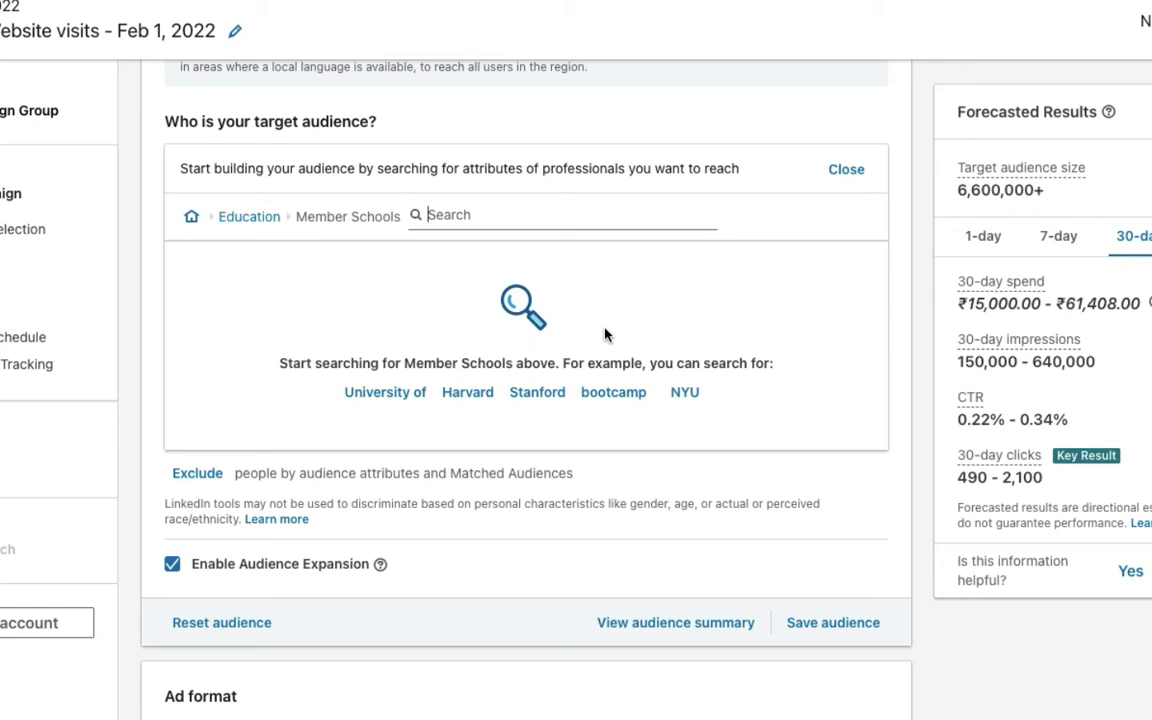
text(delhi)
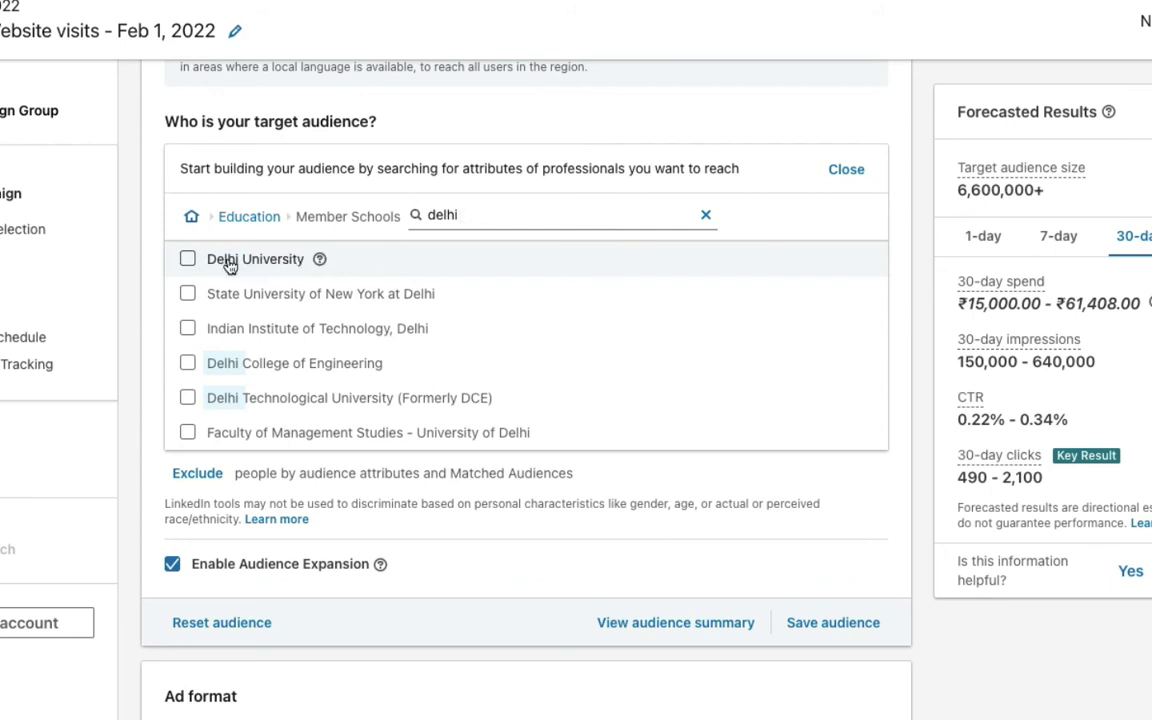
click(485, 214)
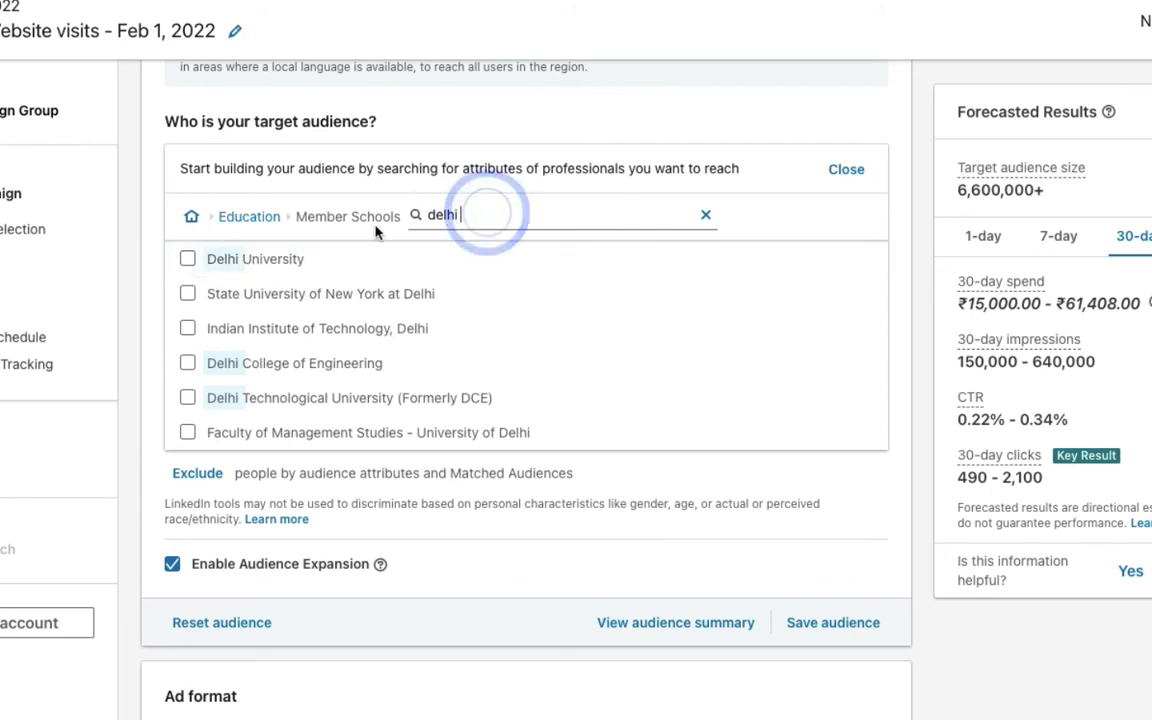
key(BackSpace)
key(BackSpace)
key(BackSpace)
key(BackSpace)
key(BackSpace)
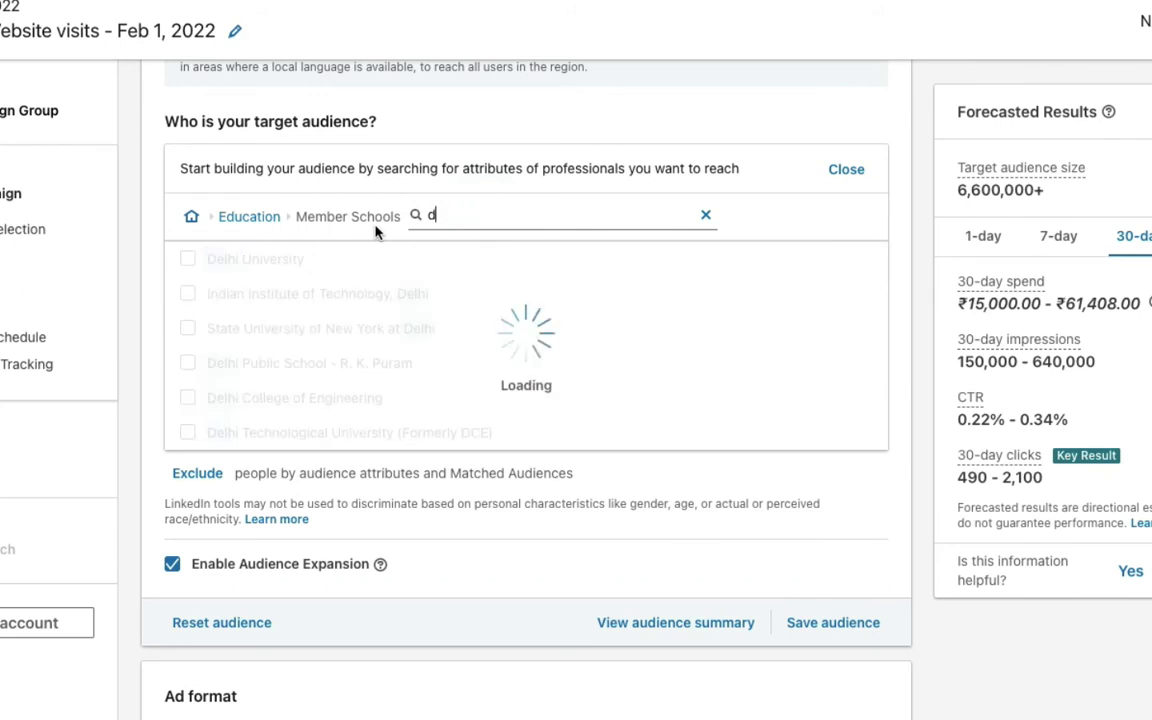
Step: Search Member Schools for "ihm", then clear the search and return to the education attributes without selecting a school
text(ihm)
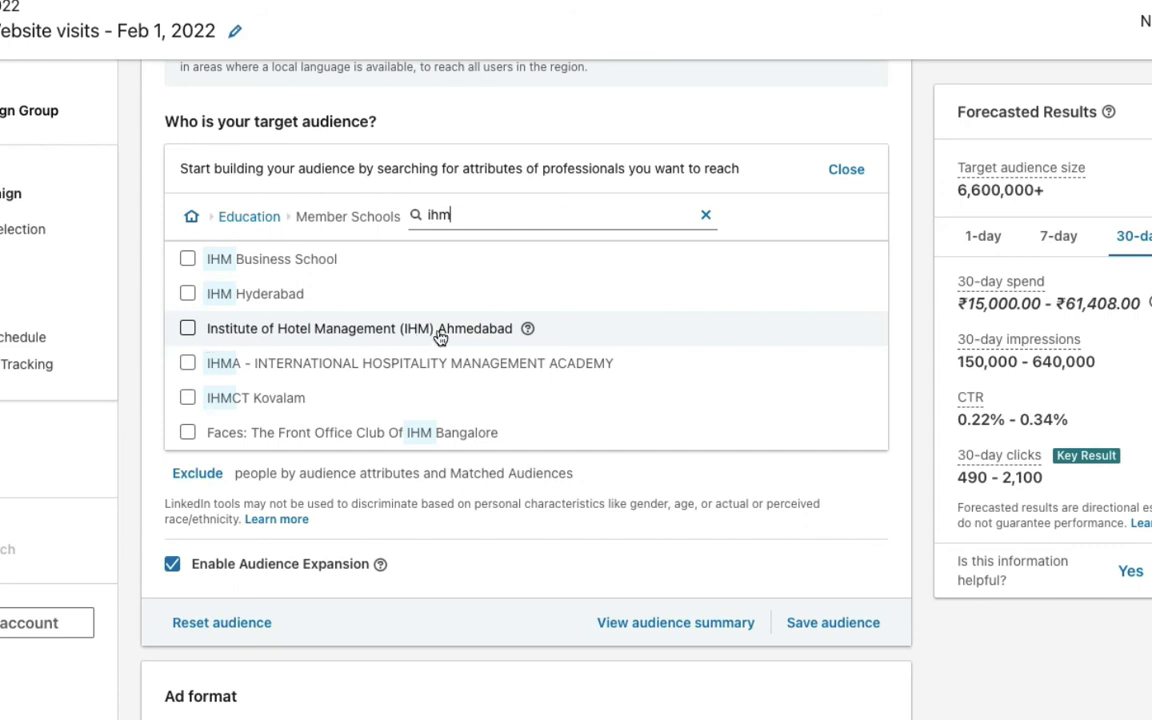
key(BackSpace)
key(BackSpace)
key(BackSpace)
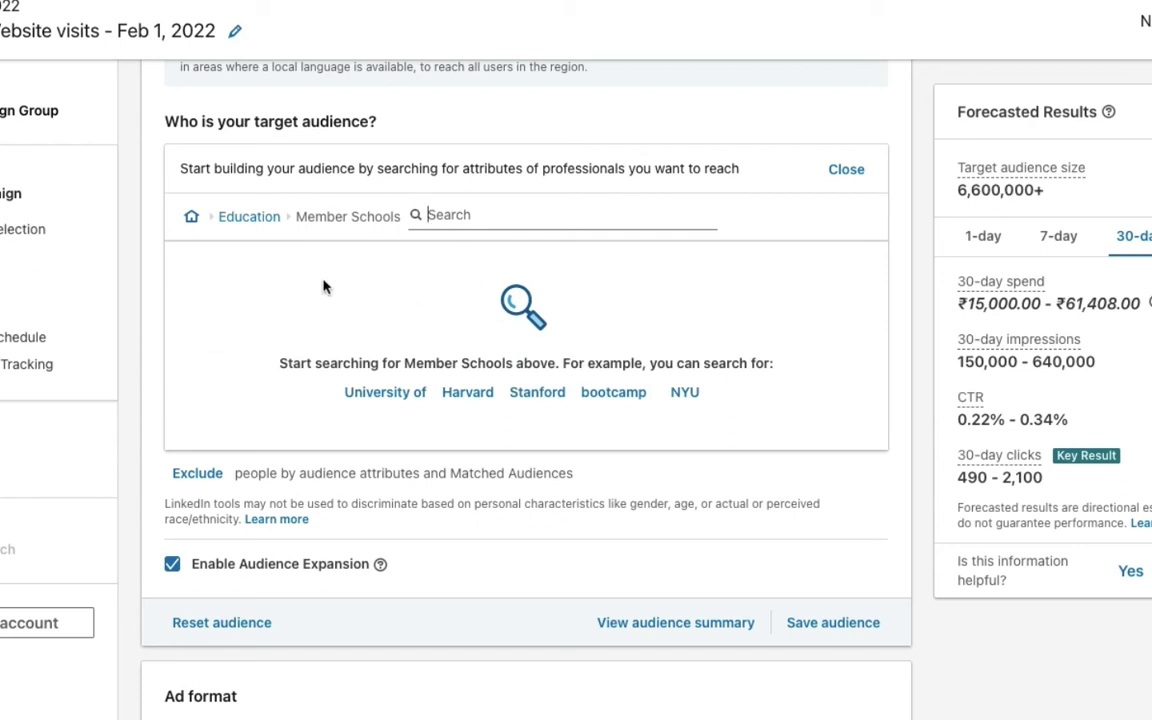
click(243, 220)
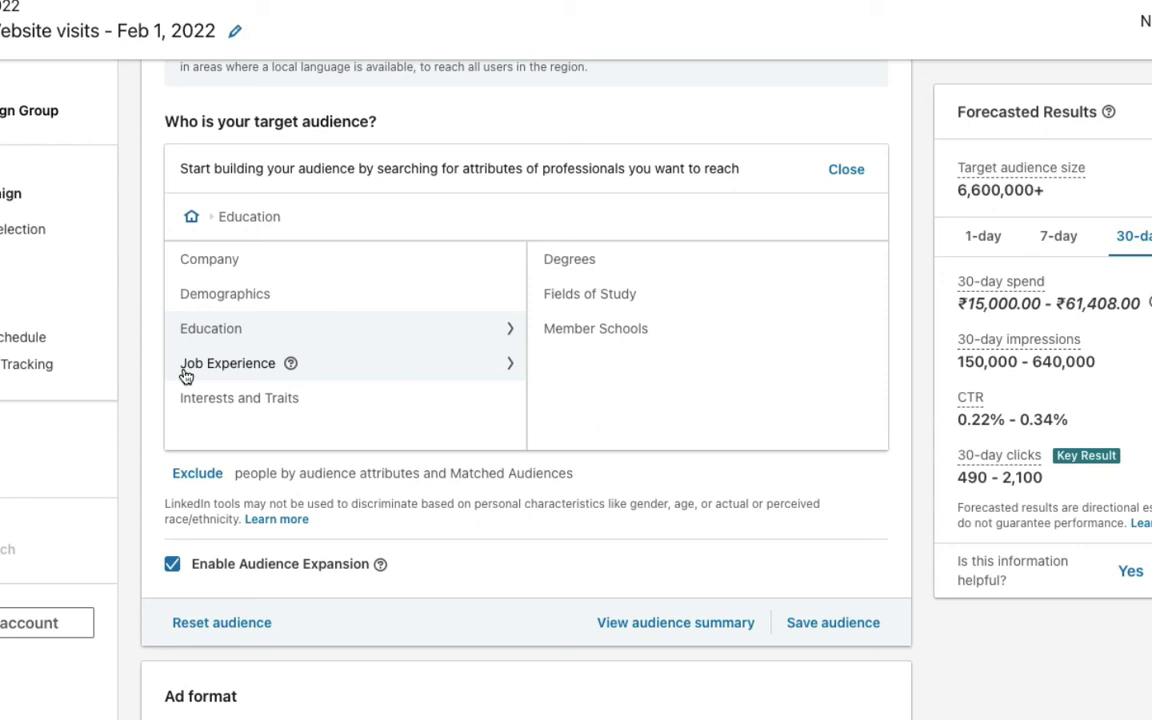
Step: Review the Job Functions under Job Experience, adding Accounting to the audience and removing it again
click(242, 370)
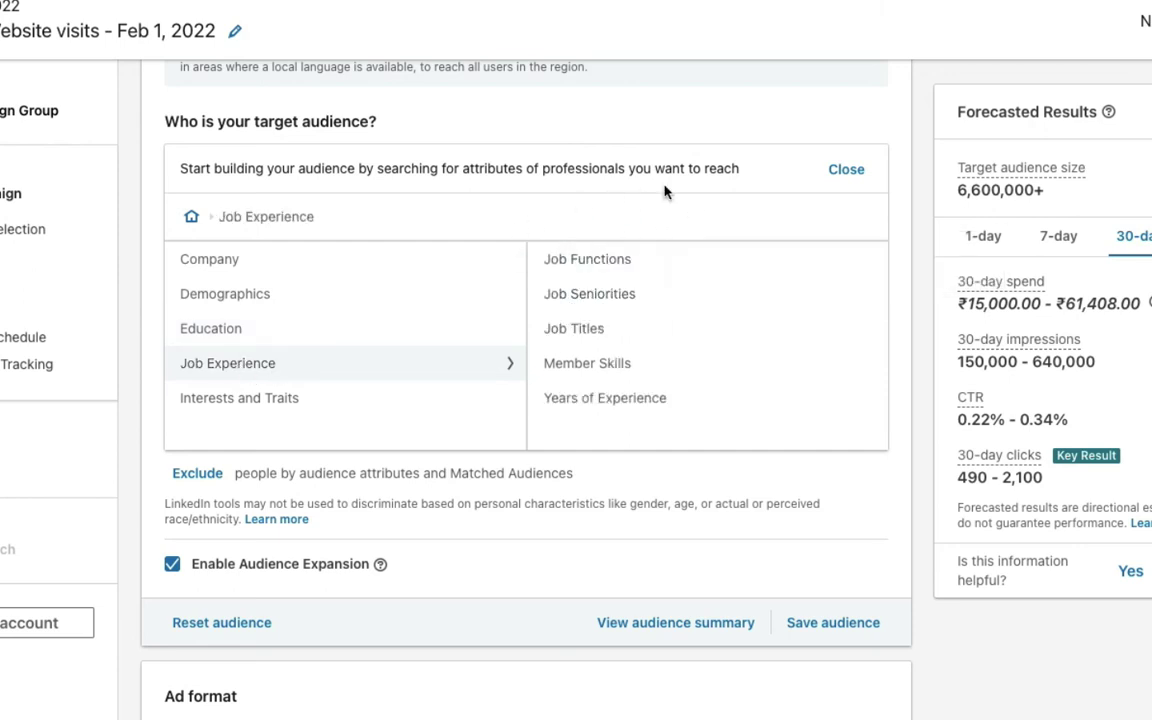
click(601, 263)
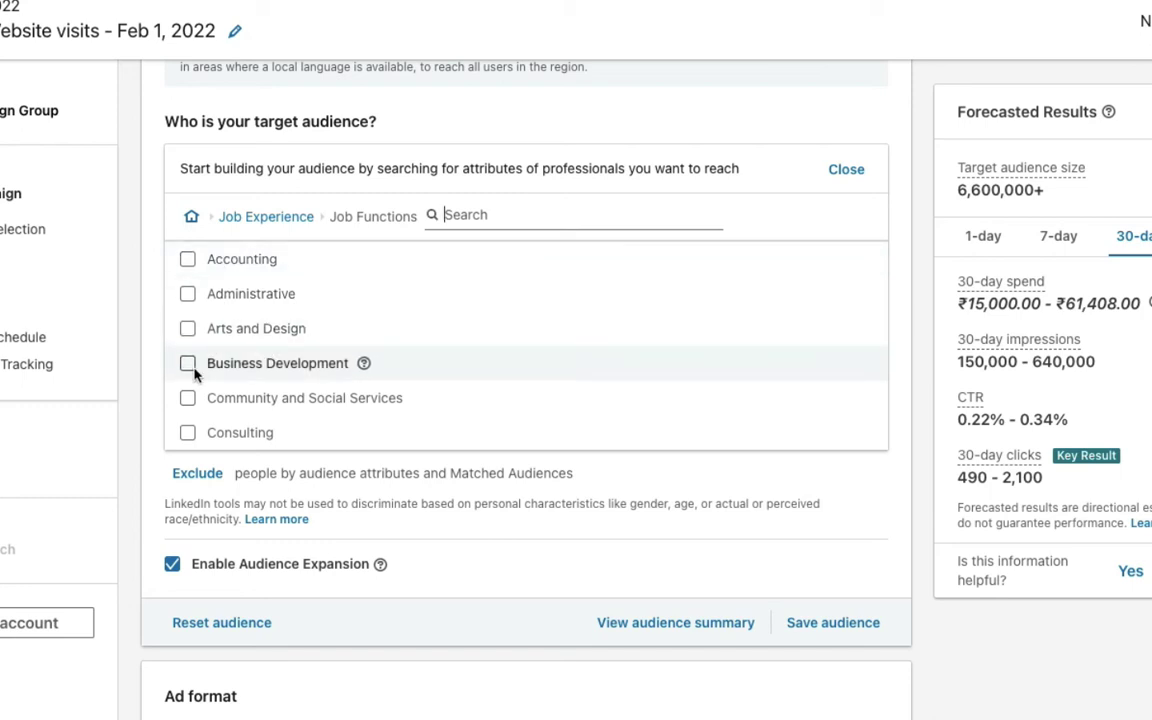
scroll(265, 398, down, 1)
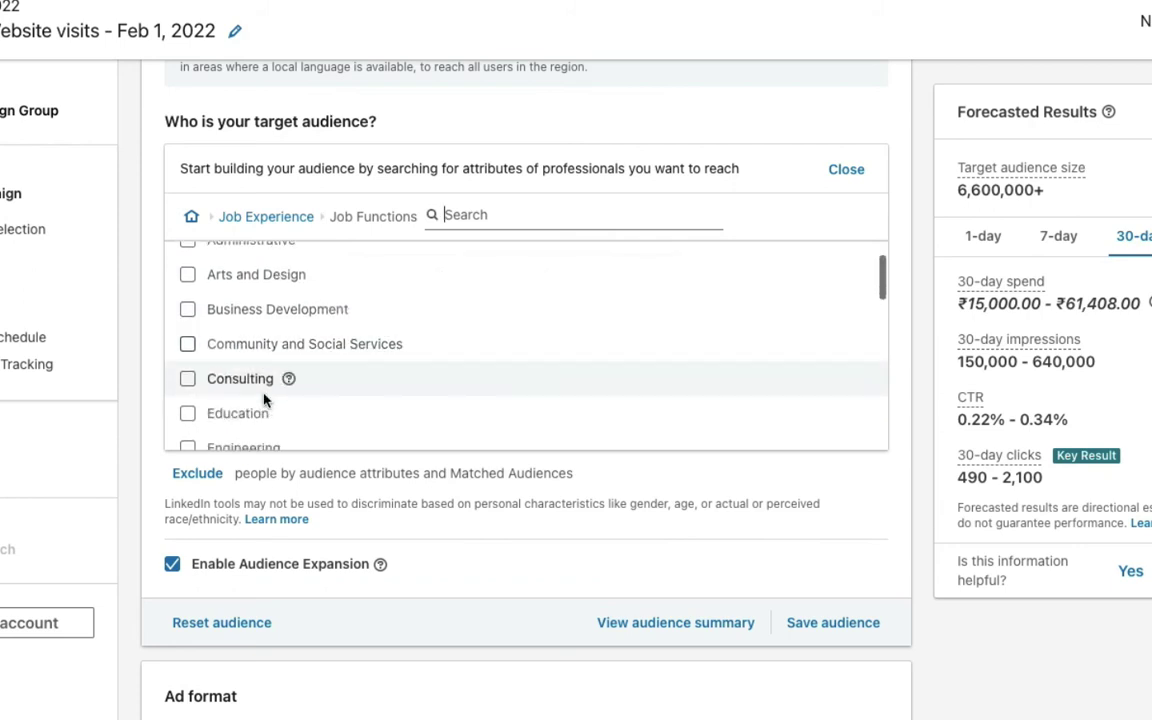
scroll(265, 398, down, 1)
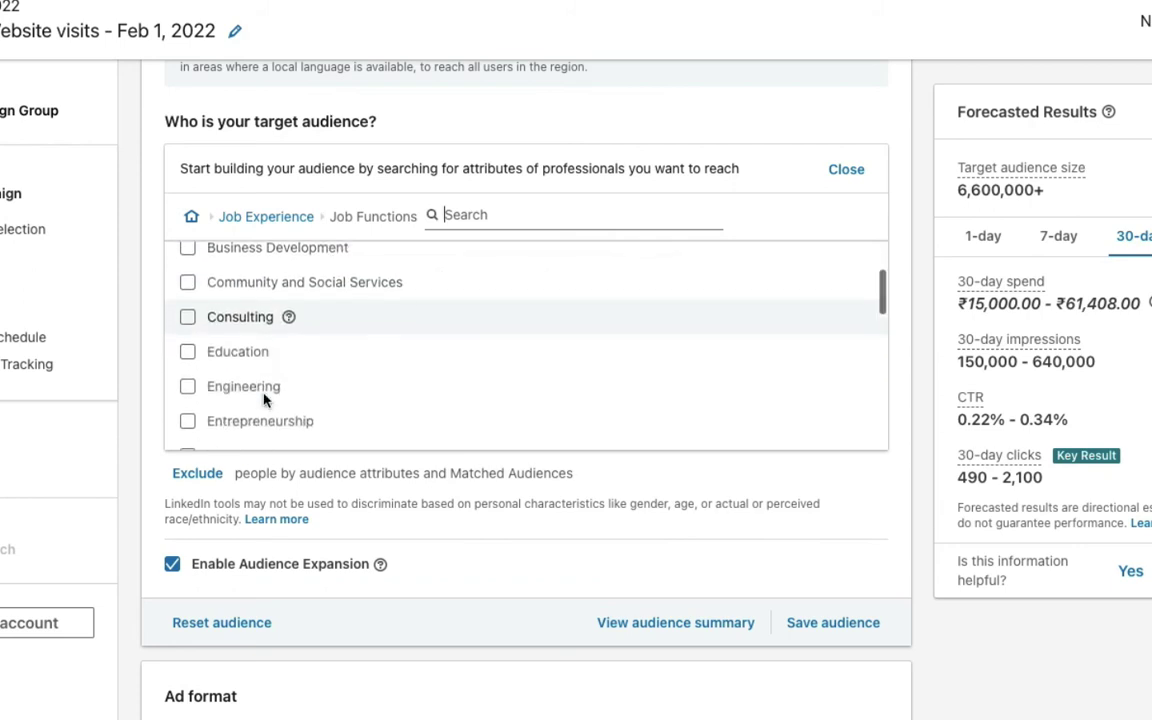
scroll(265, 398, up, 3)
click(187, 260)
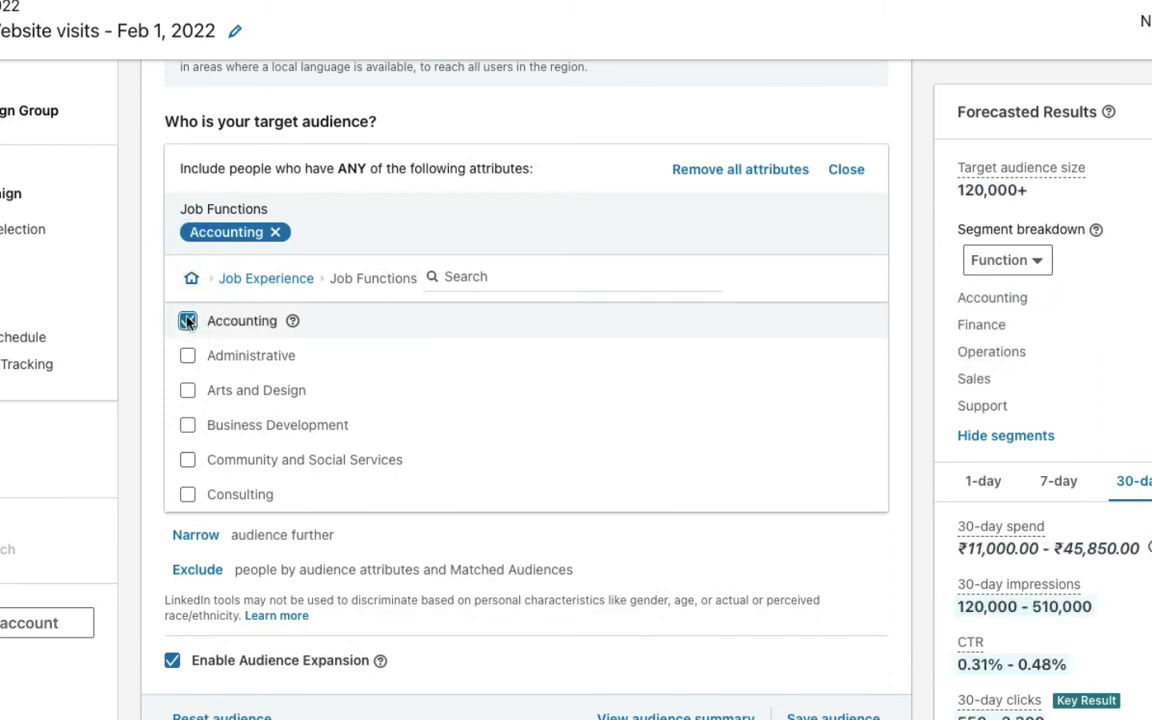
click(187, 320)
mouse_move(291, 260)
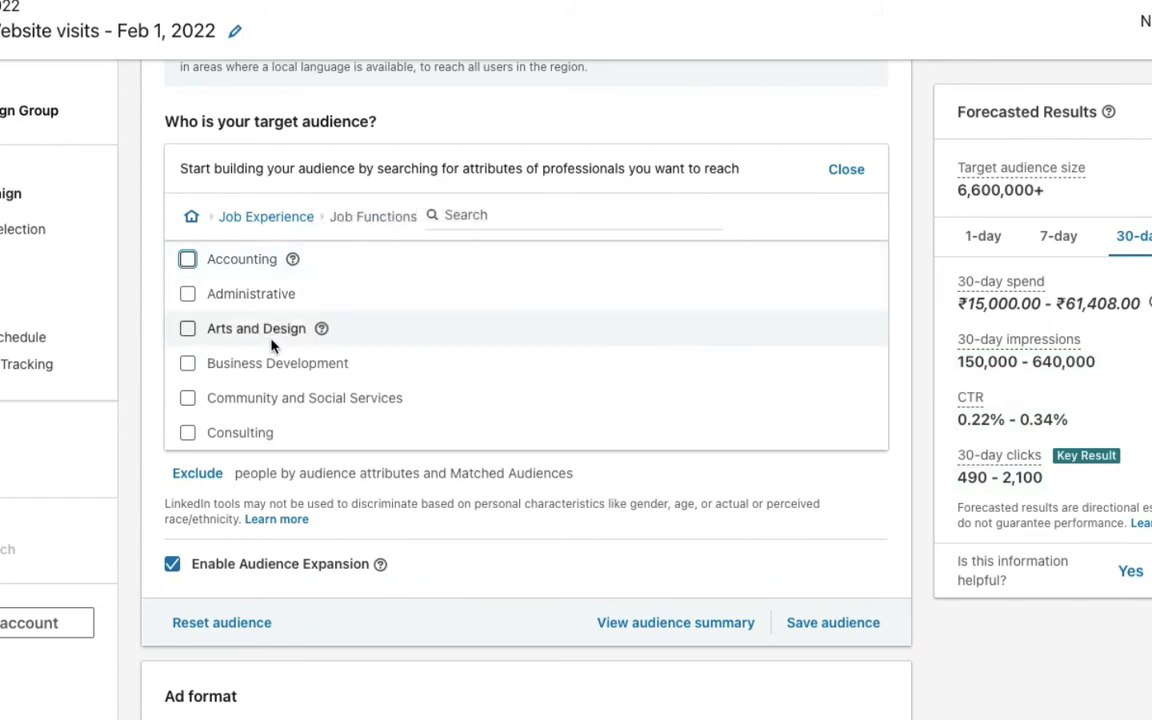
Step: Examine the remaining job functions through Support and return to the job experience attributes without selecting any
scroll(272, 345, down, 5)
scroll(272, 345, down, 4)
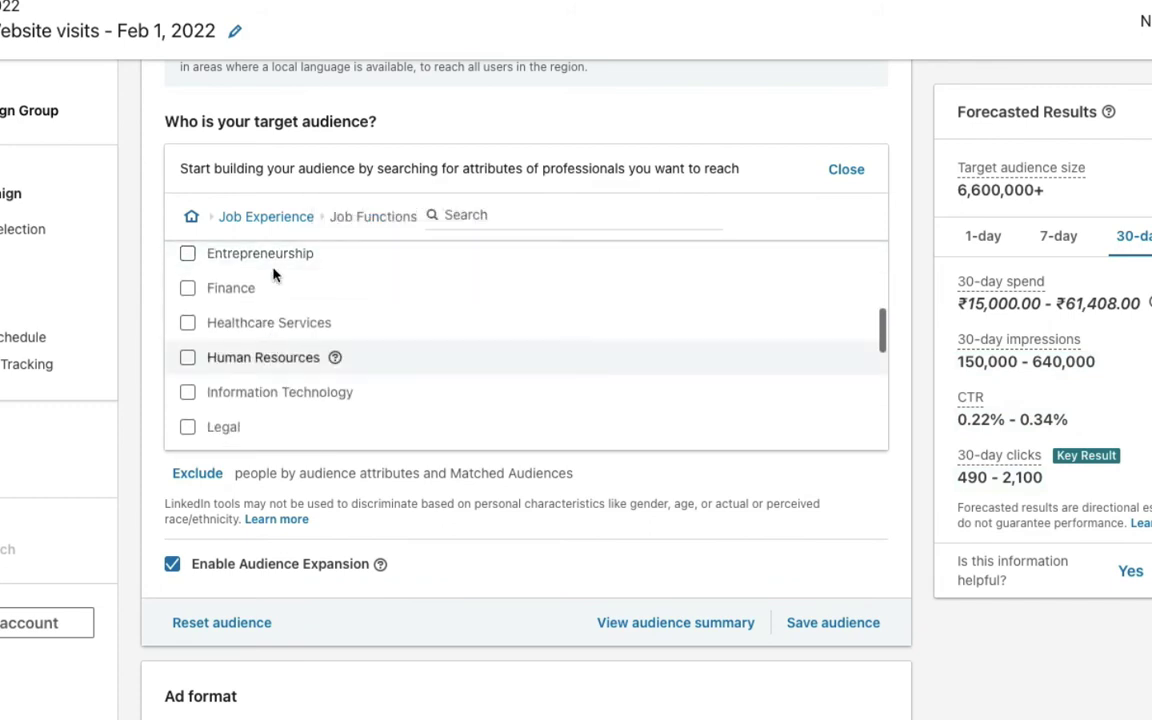
scroll(238, 391, down, 1)
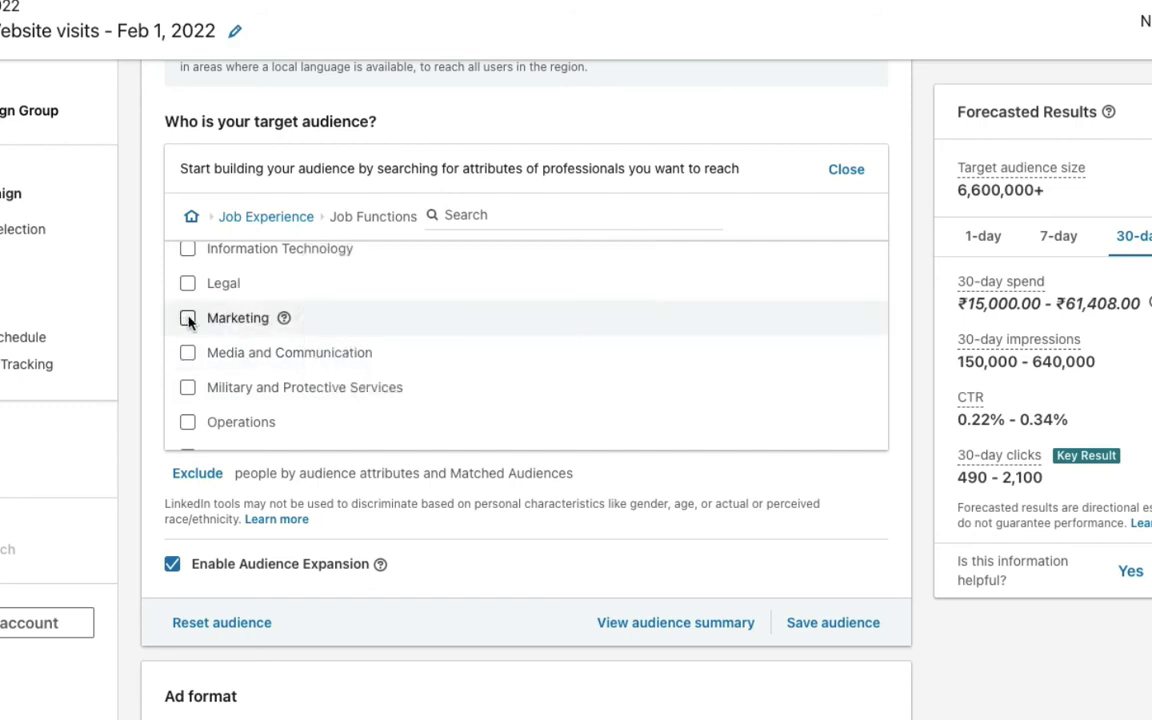
scroll(298, 300, down, 5)
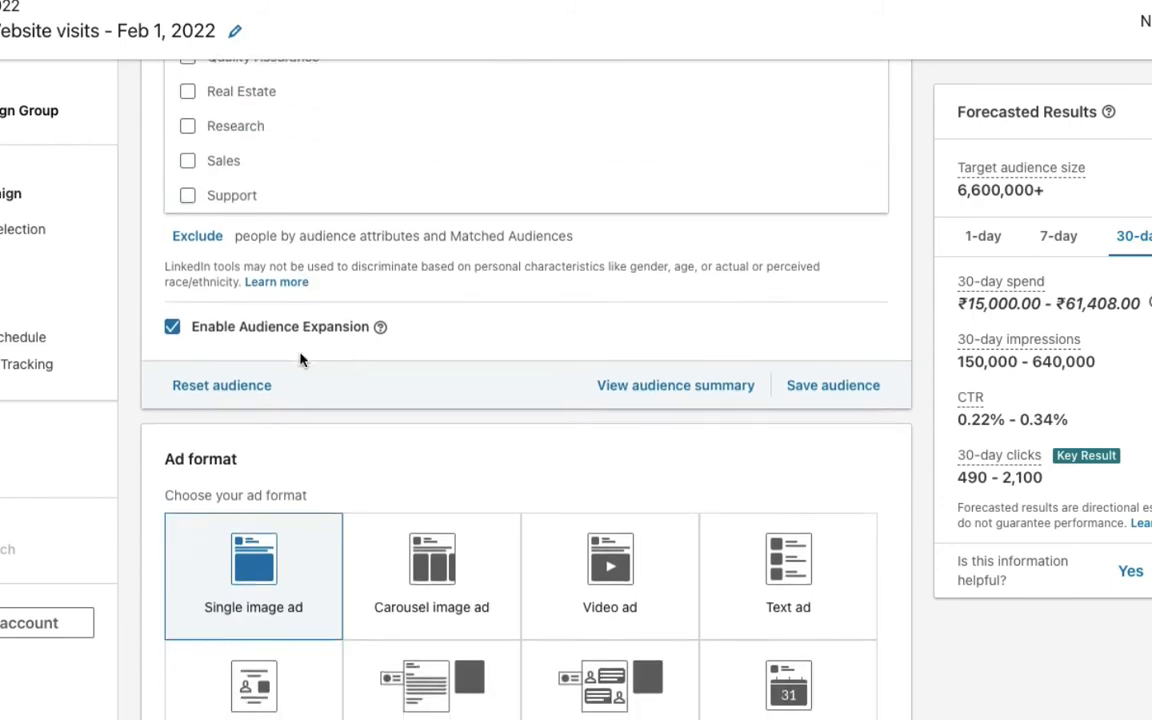
scroll(298, 355, up, 2)
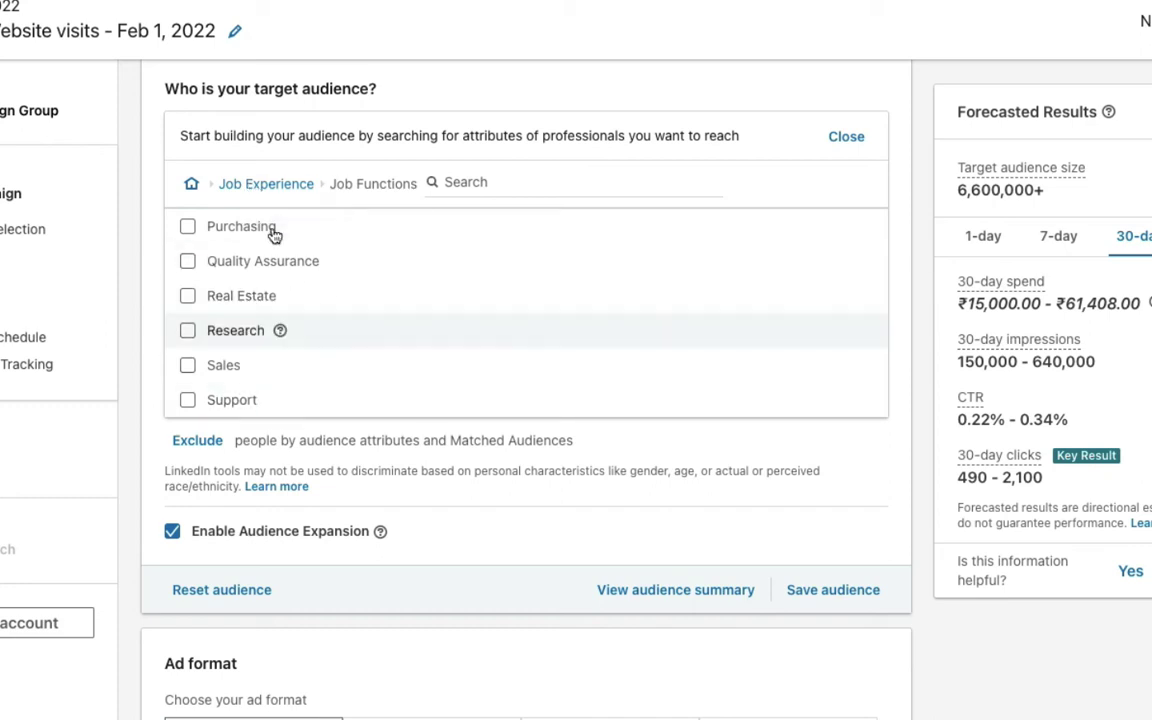
click(262, 184)
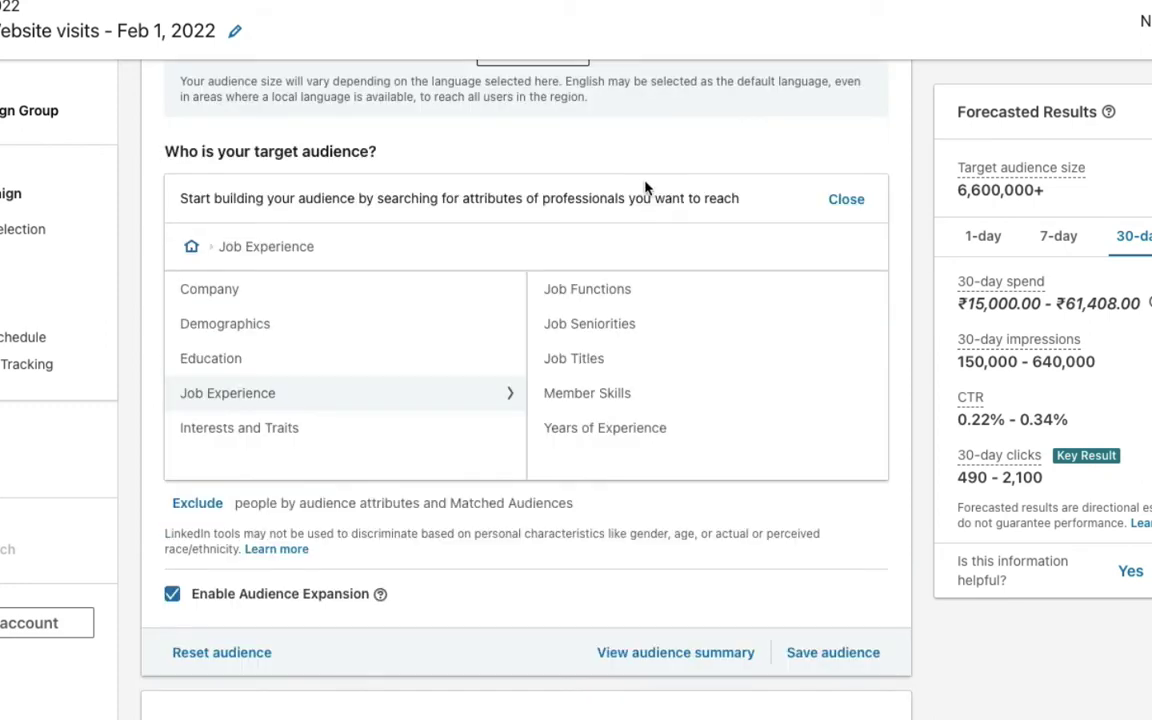
Step: Examine the Job Seniorities from Unpaid through Partner and return to the job experience attributes without selecting any
click(600, 326)
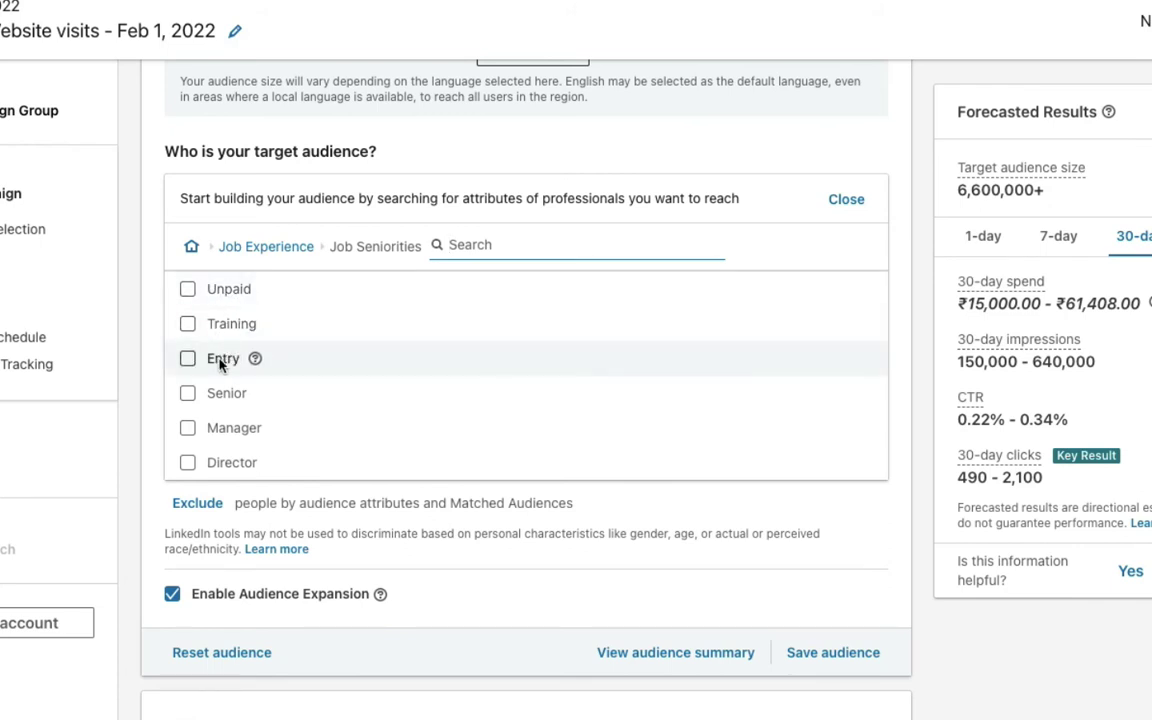
scroll(265, 450, down, 1)
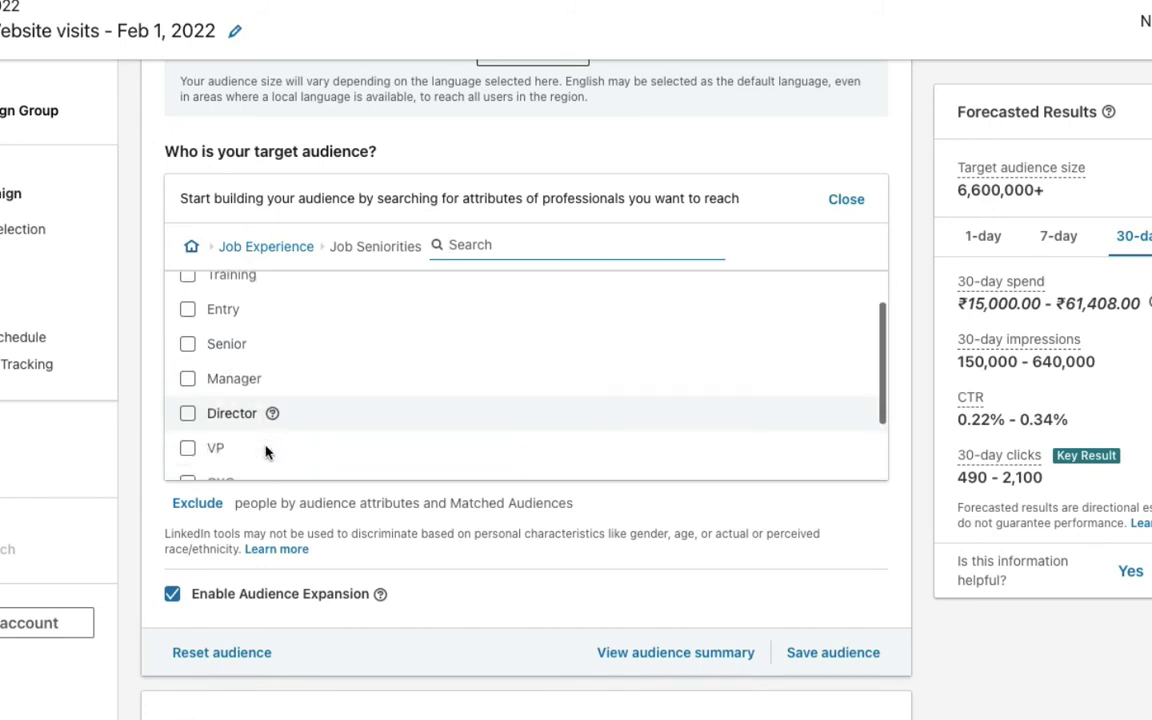
scroll(267, 451, down, 2)
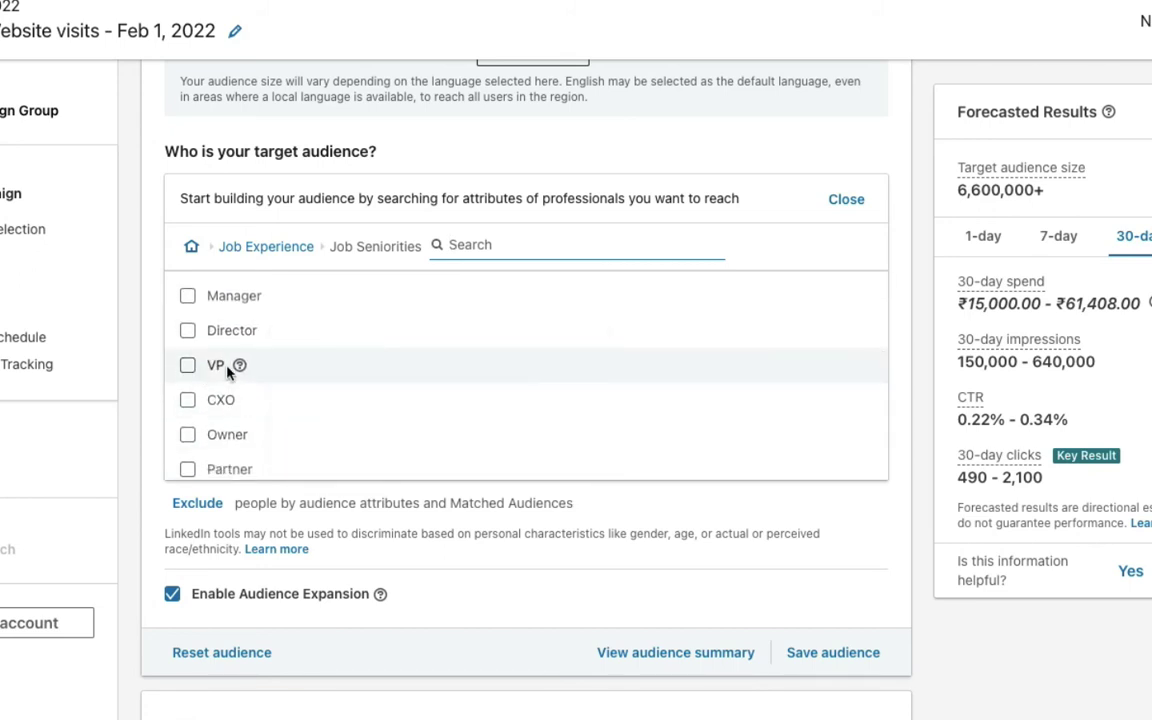
scroll(198, 306, down, 1)
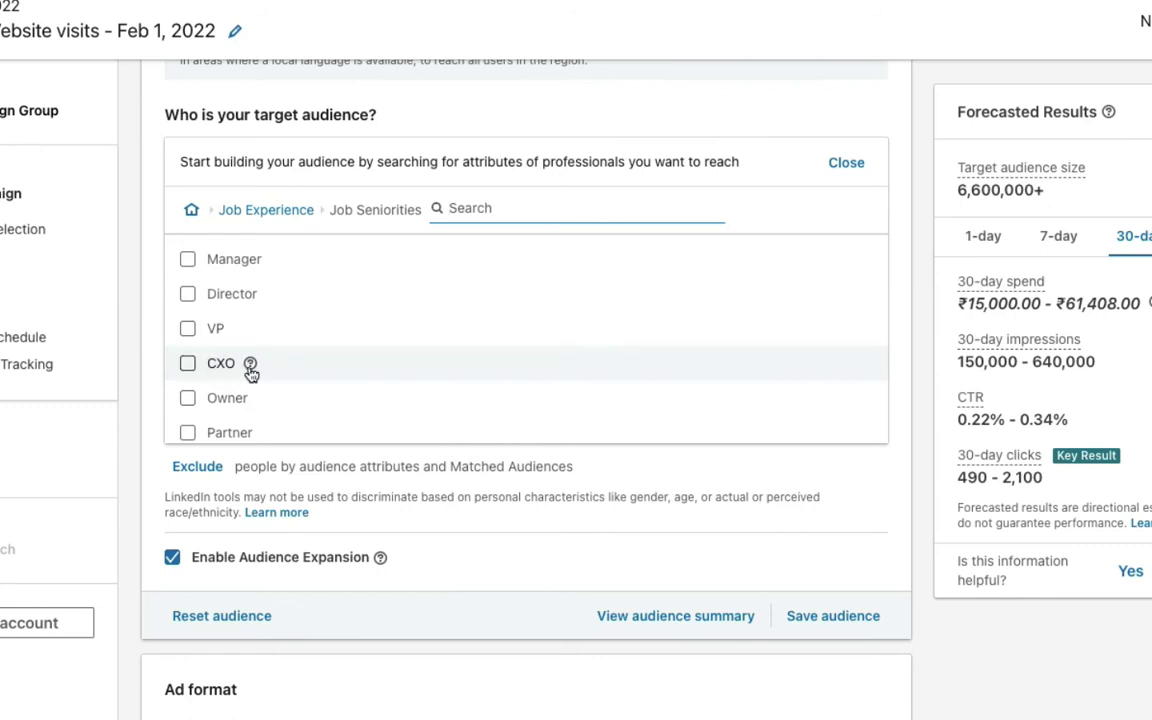
mouse_move(251, 372)
scroll(237, 408, down, 1)
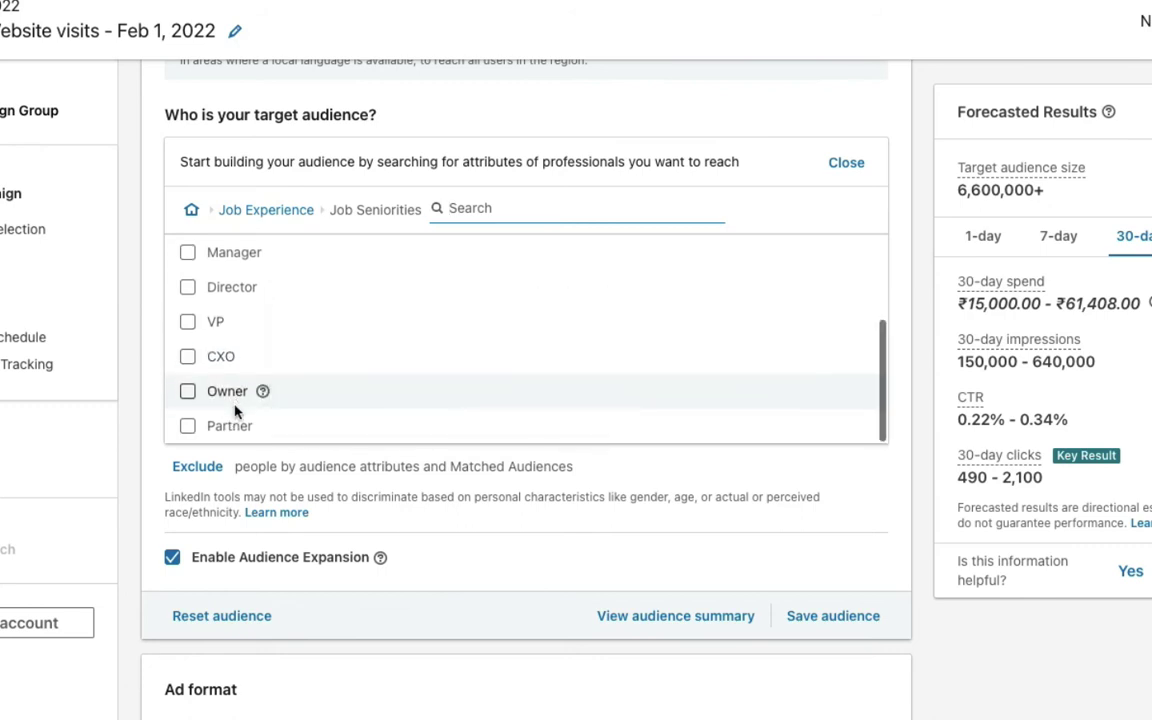
mouse_move(302, 343)
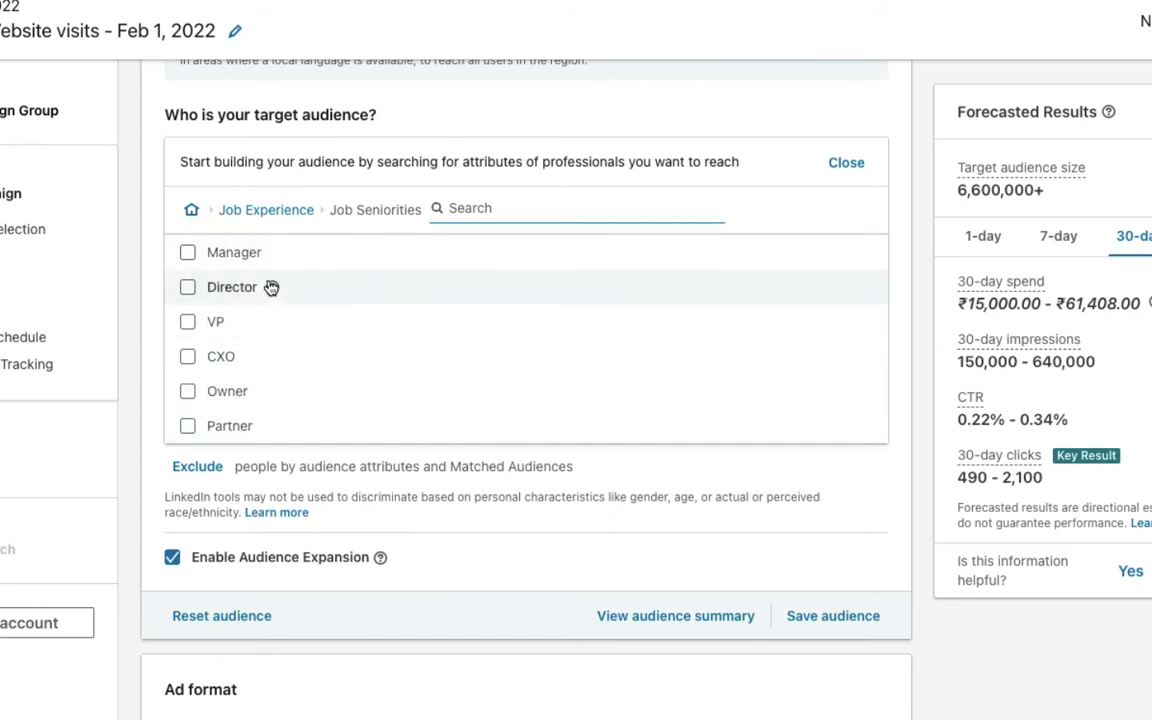
scroll(295, 278, down, 1)
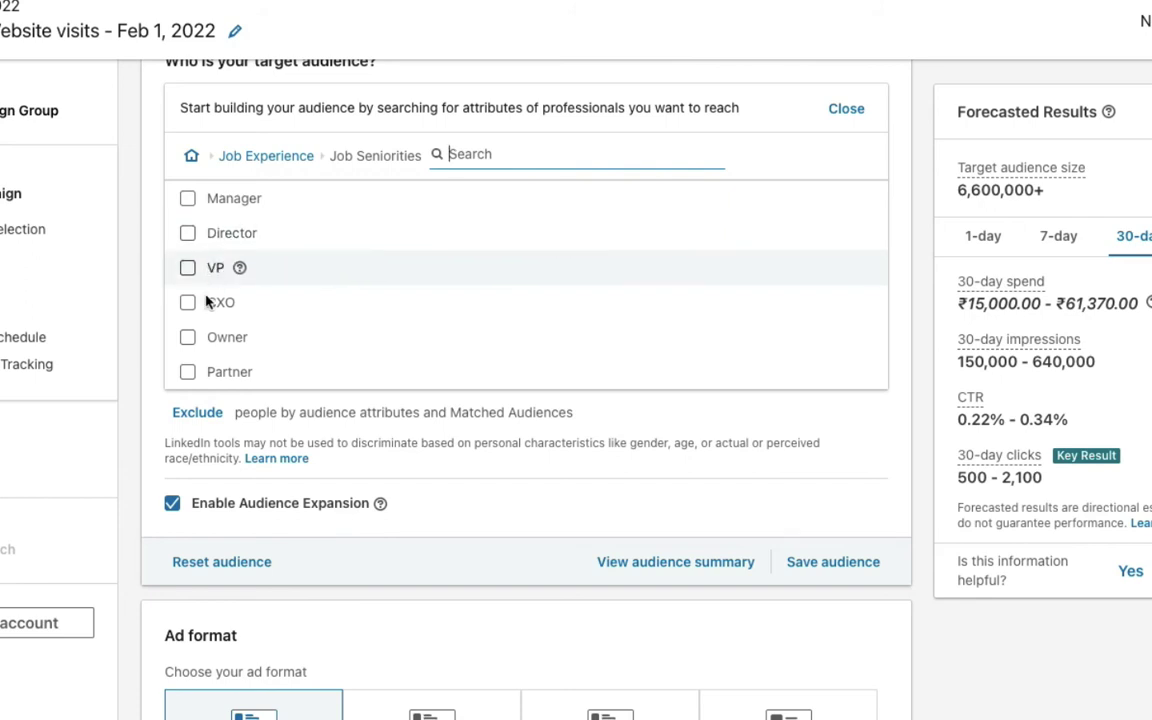
click(266, 155)
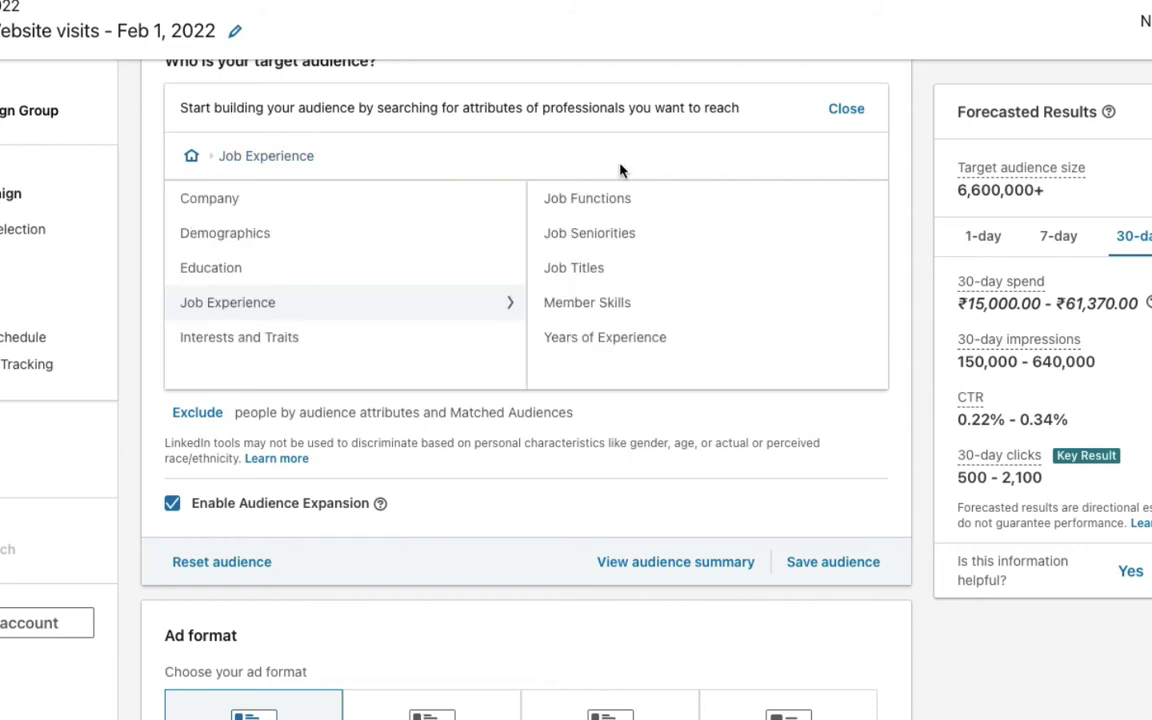
Step: Search Job Titles for "manager", examine the matching titles, and return to the job experience attributes without selecting one
click(580, 271)
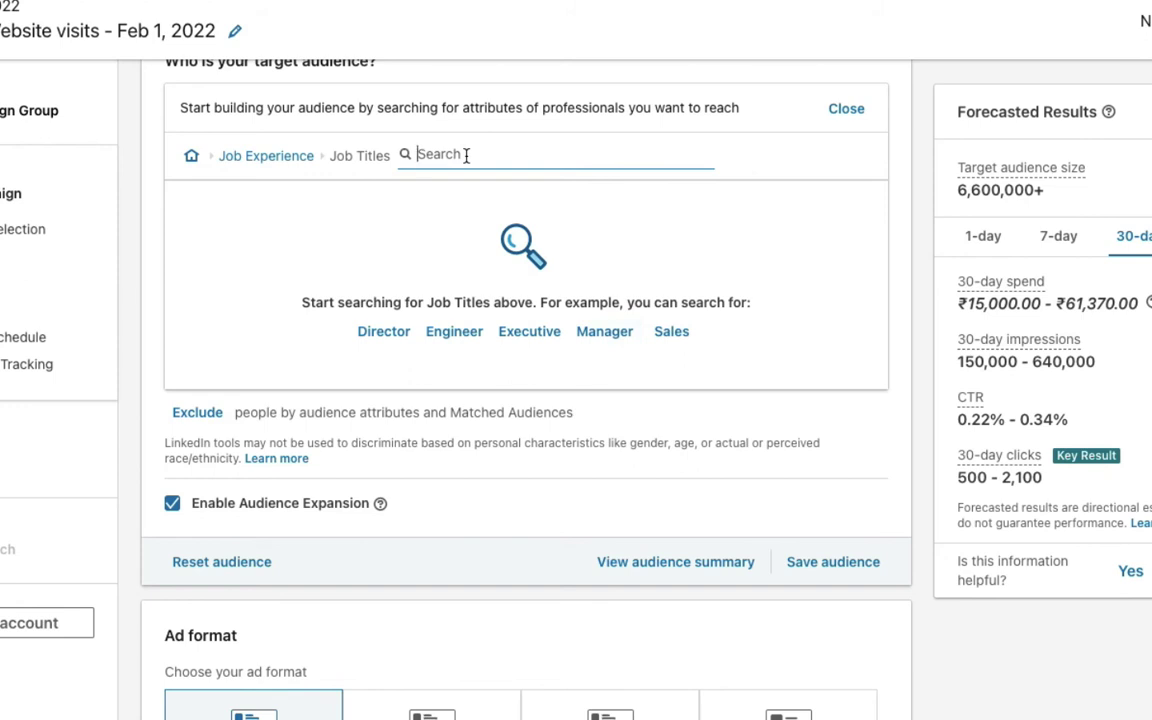
text(manager)
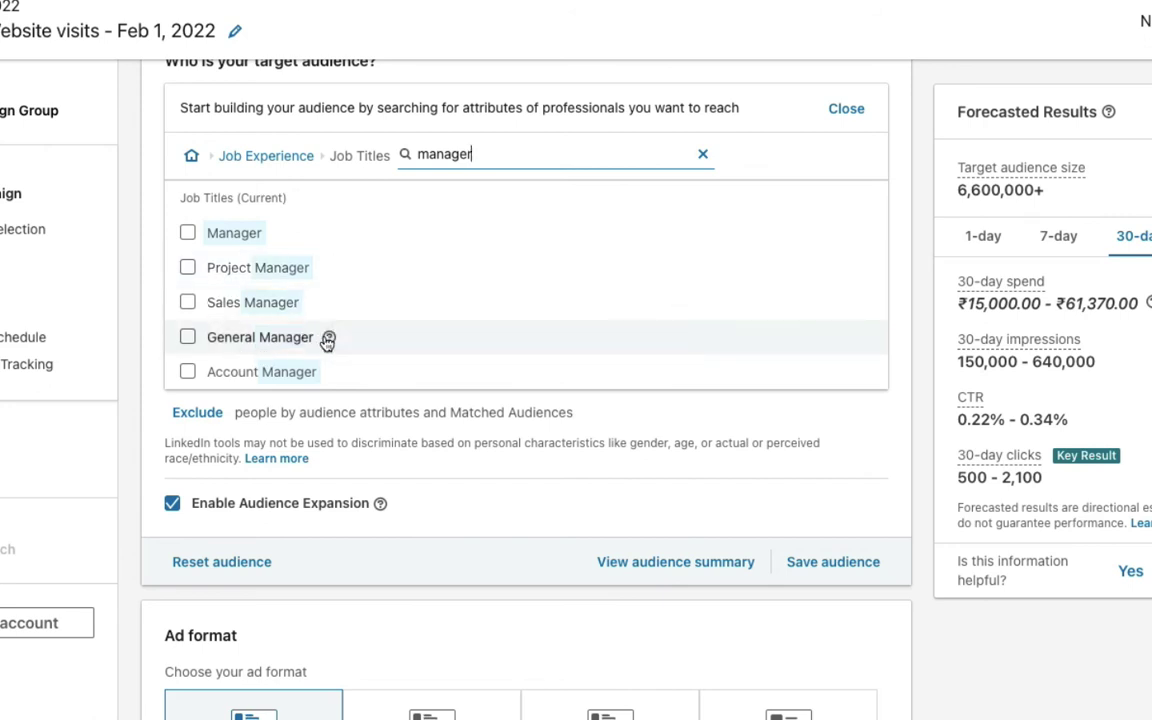
scroll(340, 337, down, 1)
scroll(340, 335, down, 1)
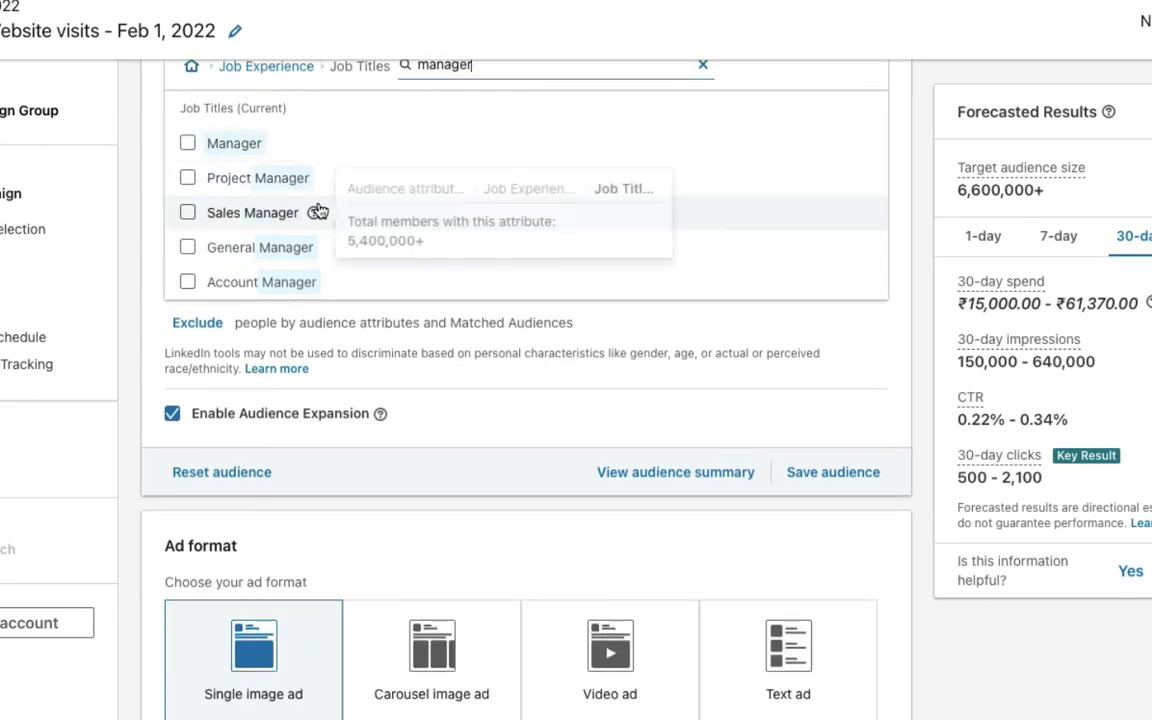
scroll(318, 205, up, 1)
click(272, 138)
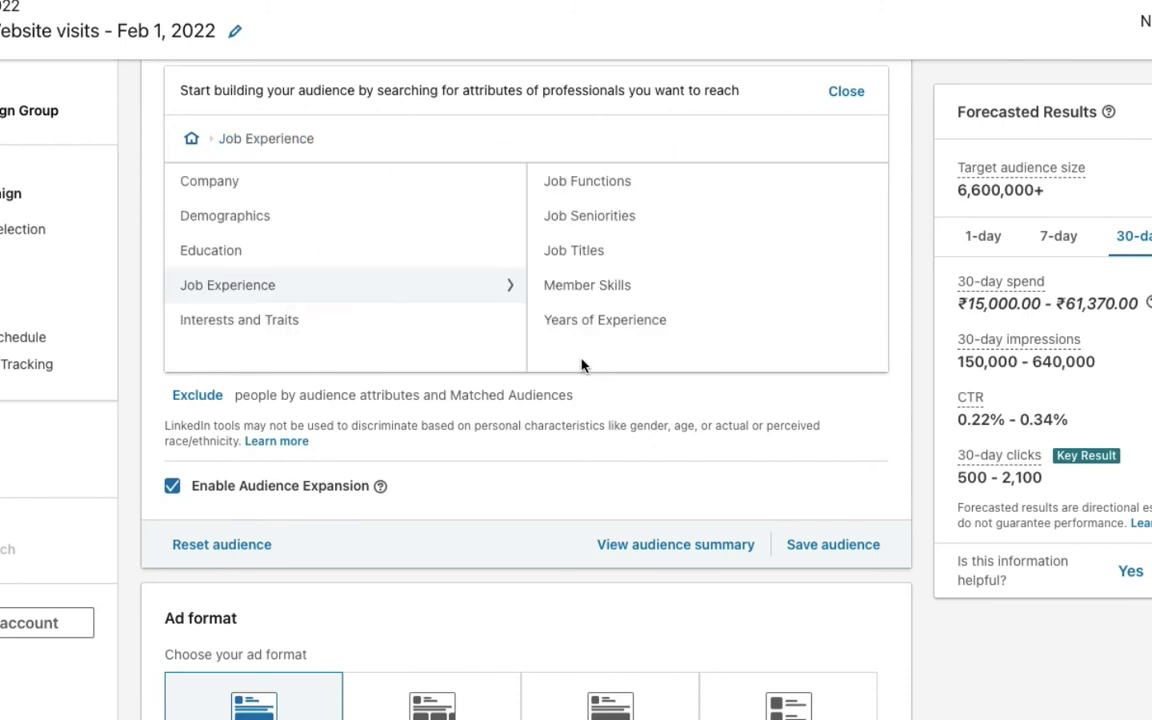
Step: Search Member Skills for "marketing", examine the matching skills, and leave the search without selecting any
click(596, 287)
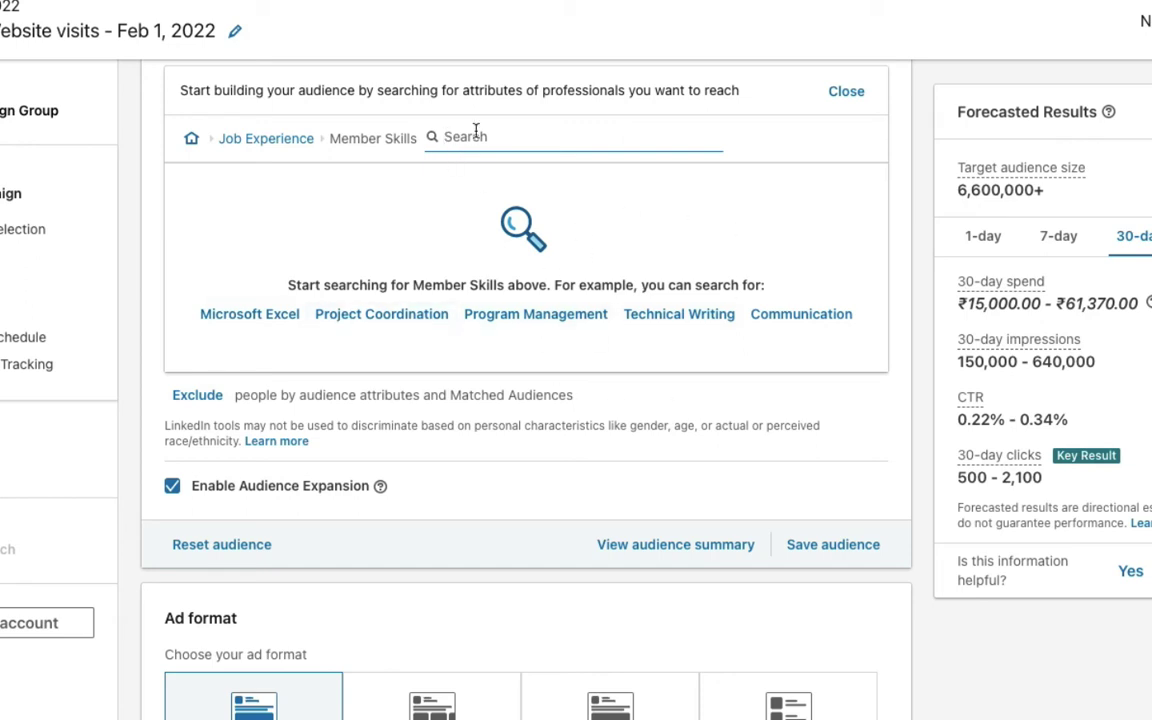
text(mar)
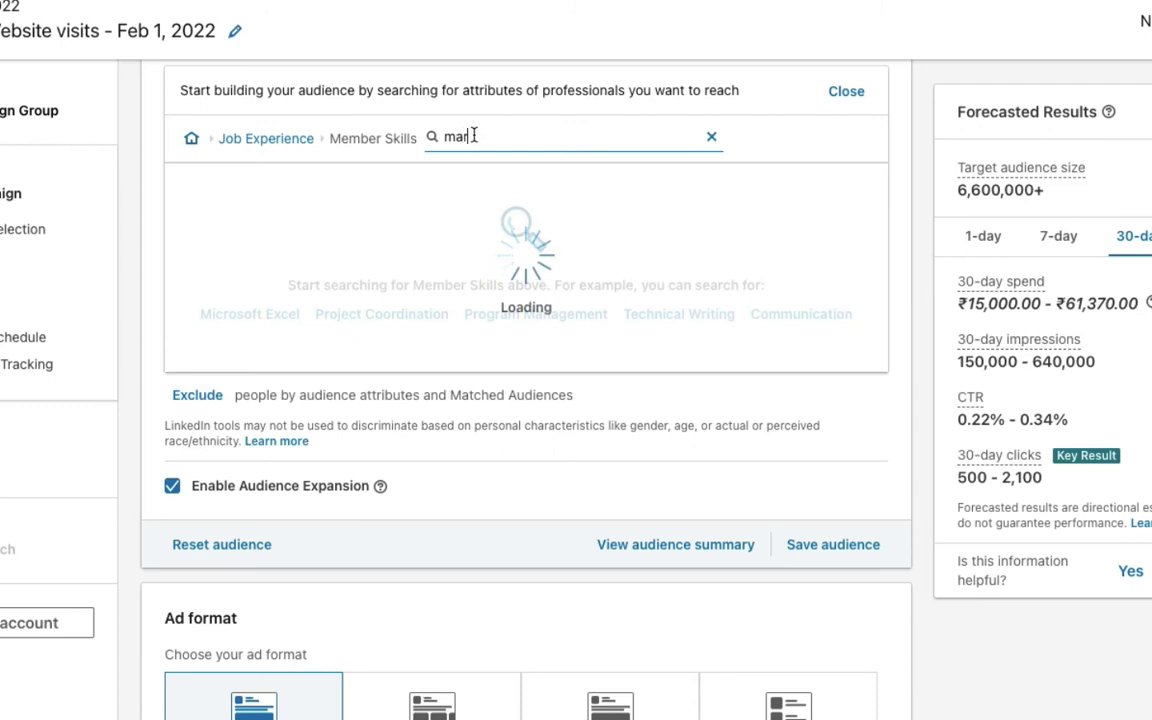
text(keting)
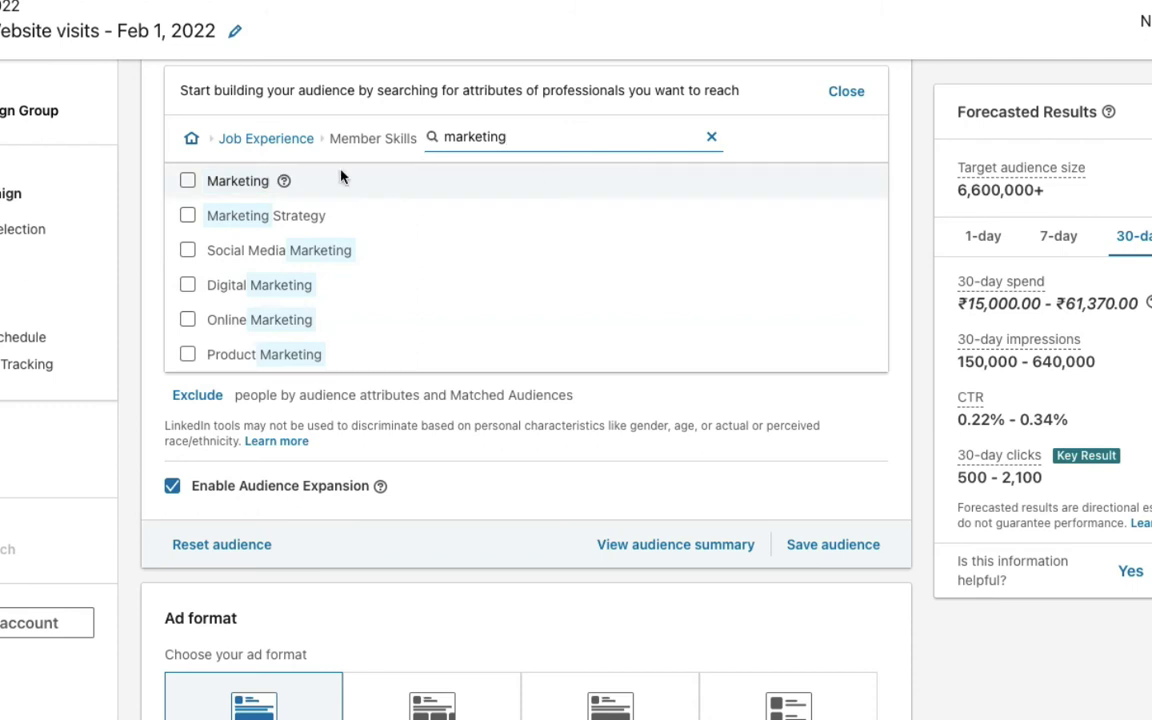
scroll(298, 331, down, 3)
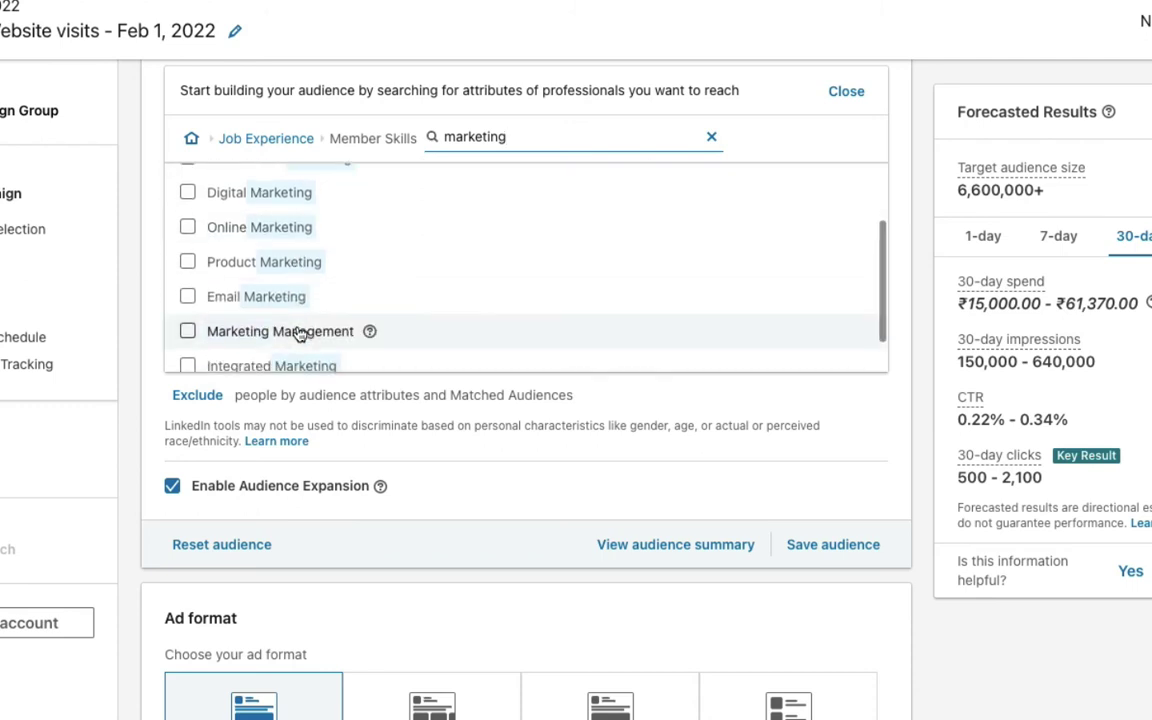
scroll(298, 330, down, 1)
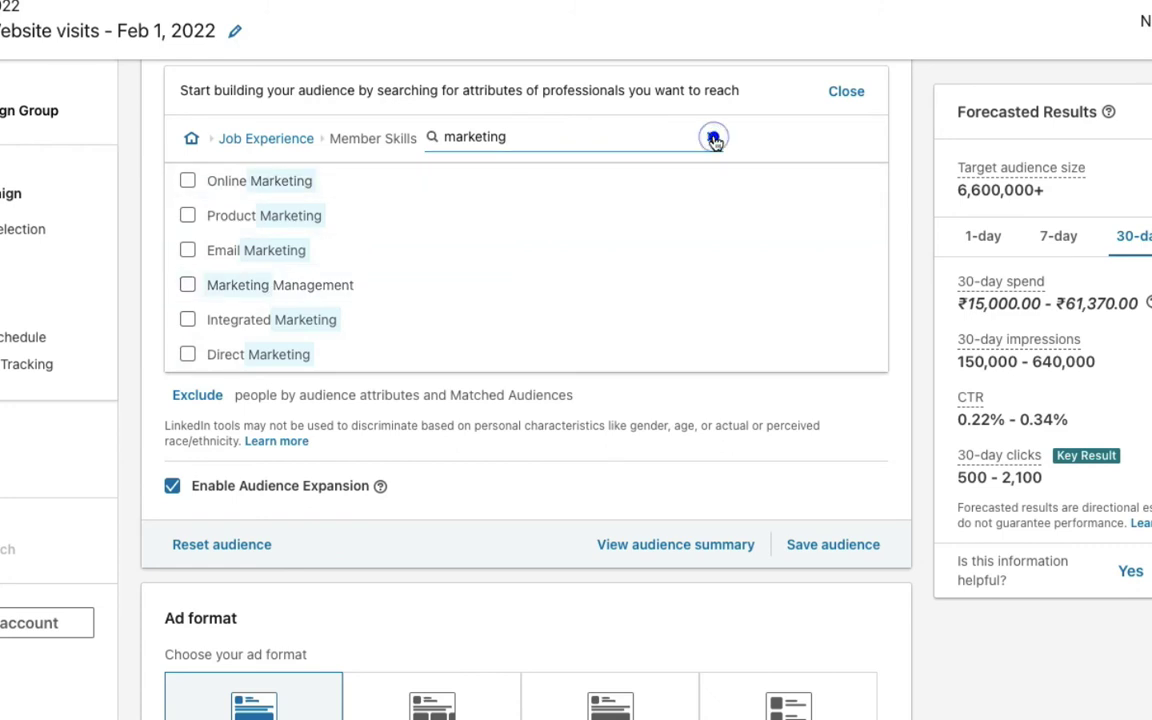
click(713, 140)
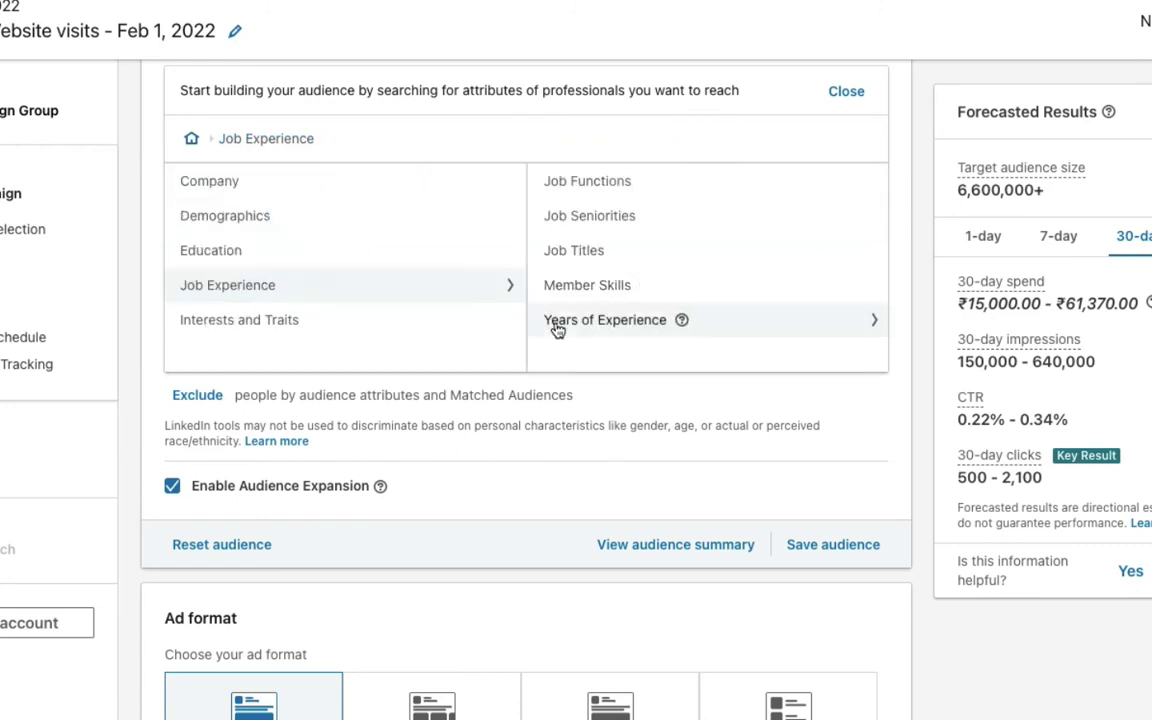
Step: Add a Years of Experience range starting from 5 years up to 11 years to the audience
click(616, 323)
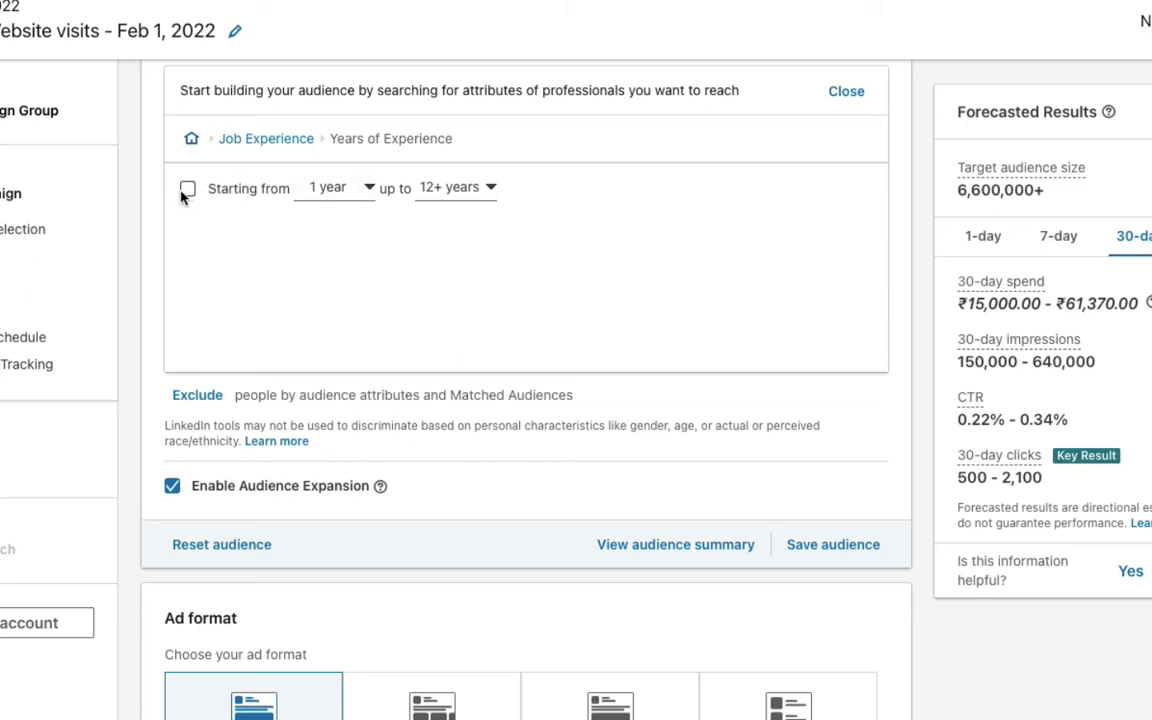
click(368, 190)
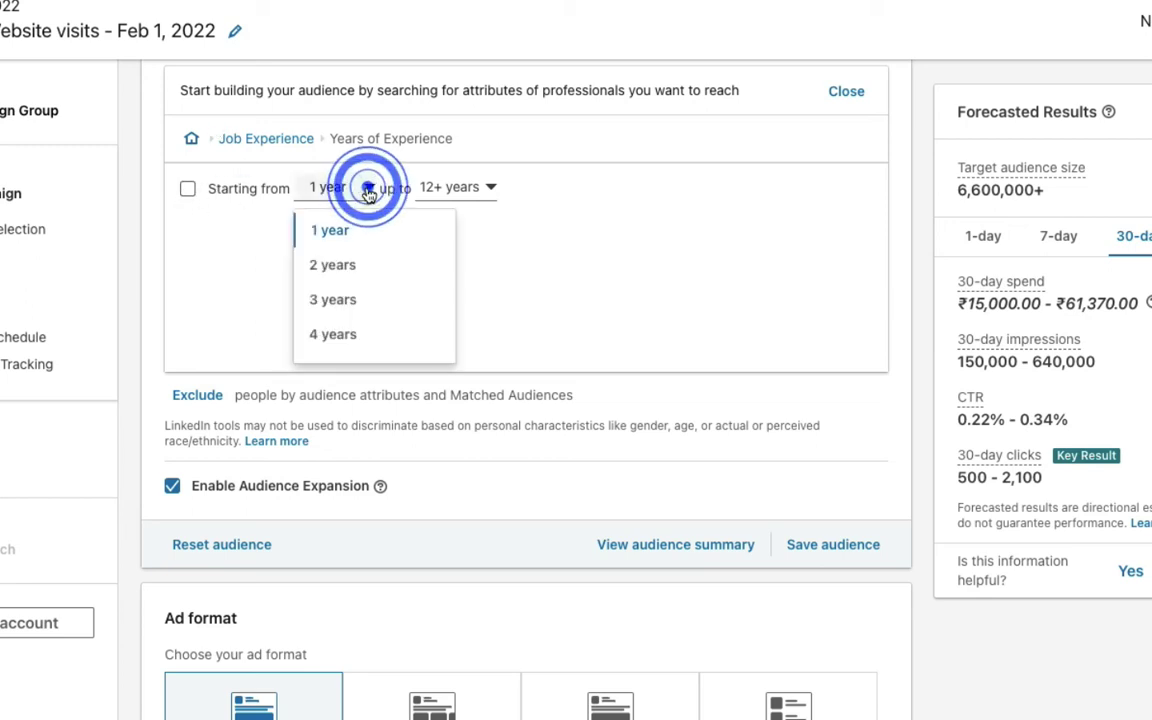
scroll(367, 335, down, 1)
click(345, 322)
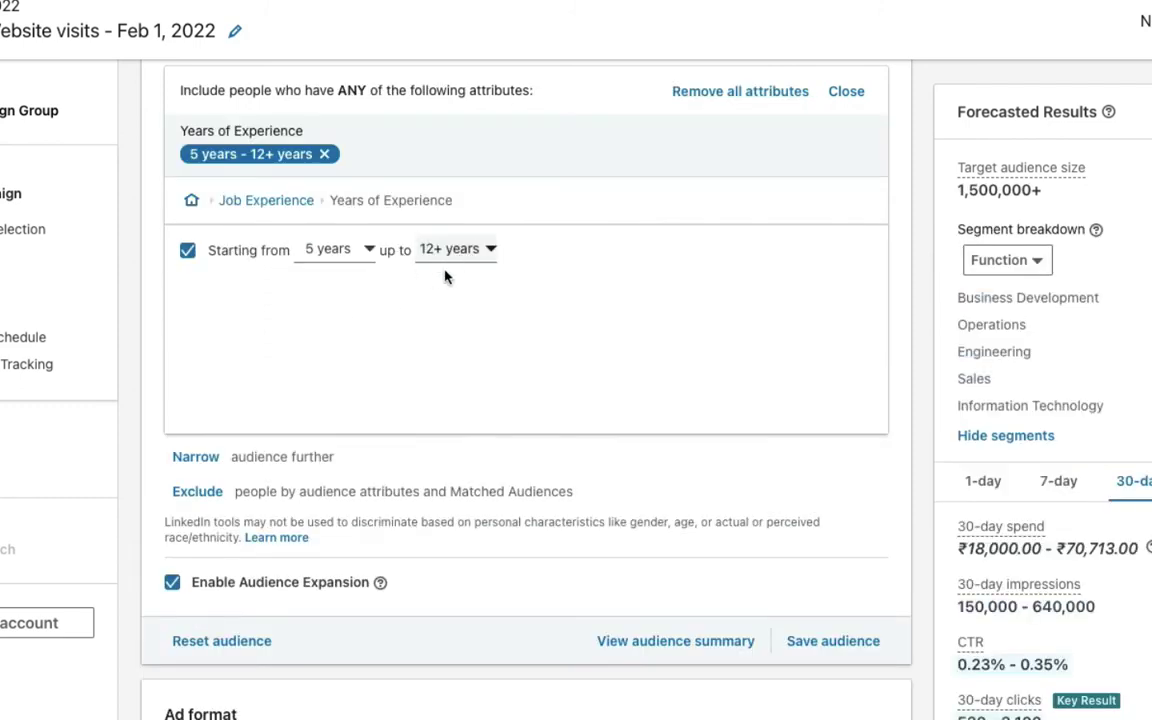
click(491, 249)
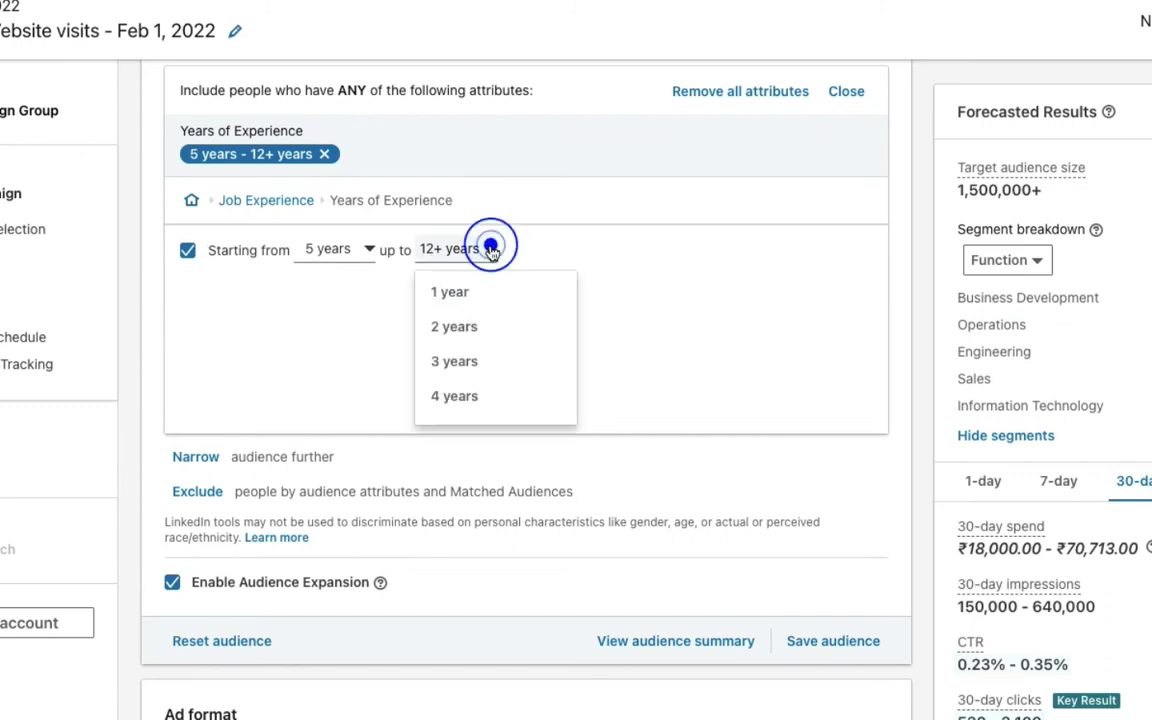
scroll(497, 401, down, 3)
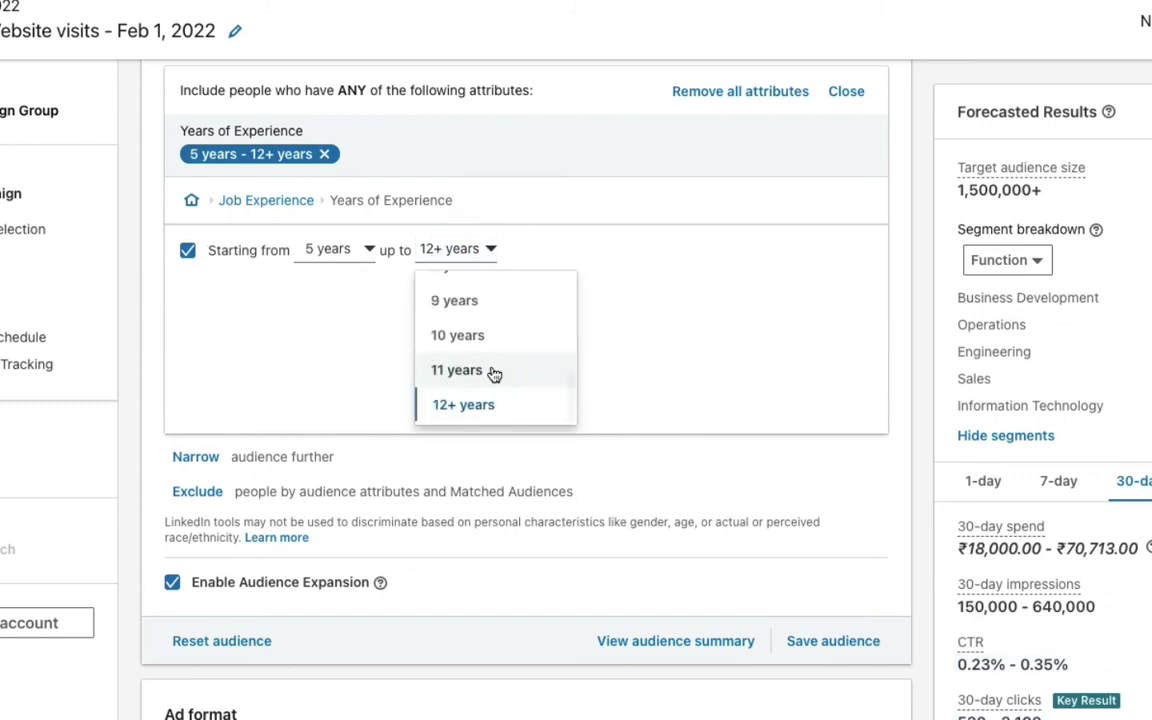
click(463, 370)
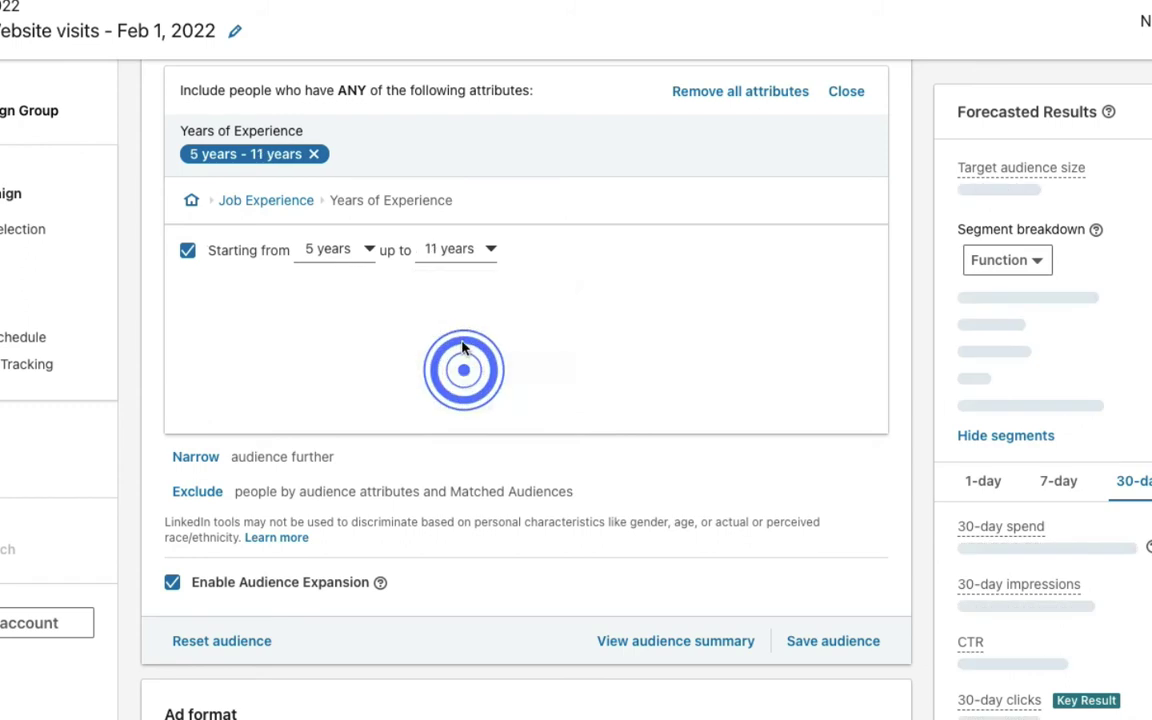
Step: Remove the Years of Experience range from the audience and return to the job experience attributes
click(486, 254)
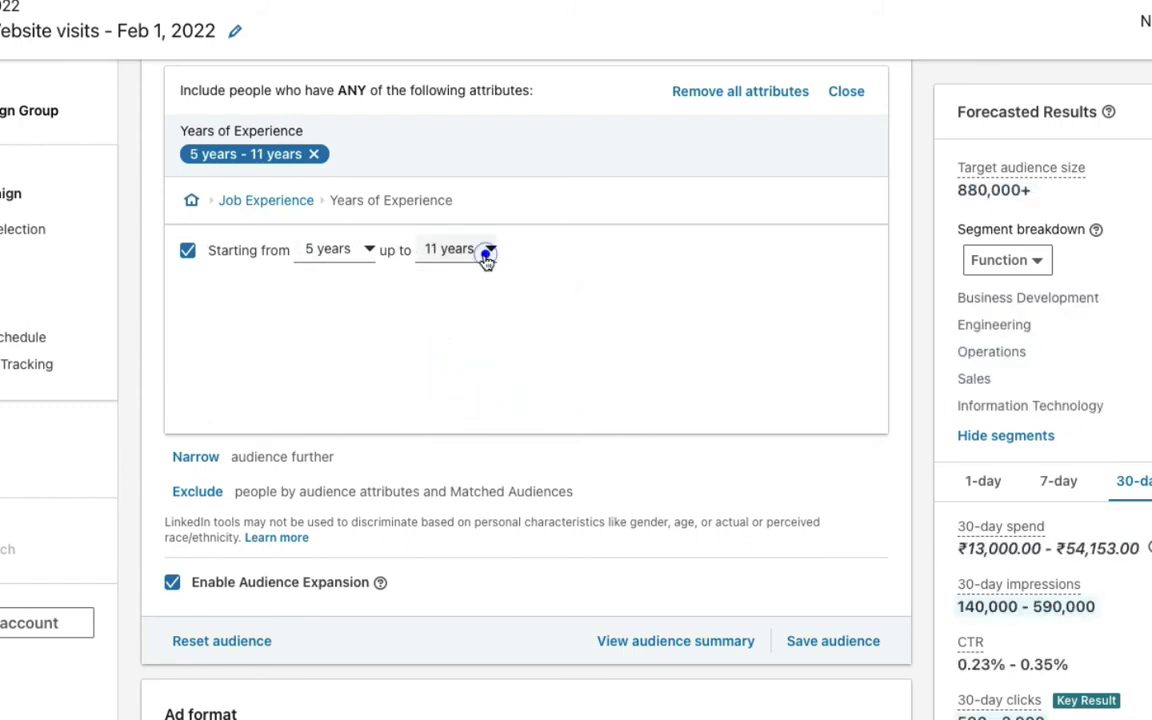
click(186, 254)
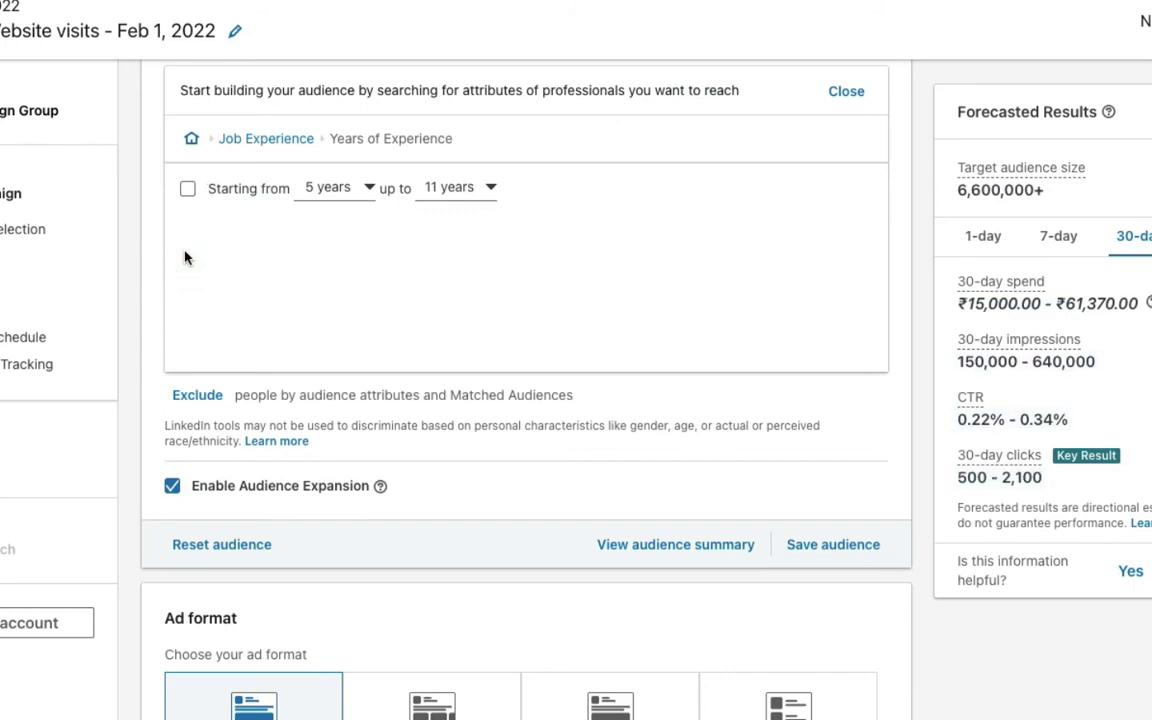
click(260, 139)
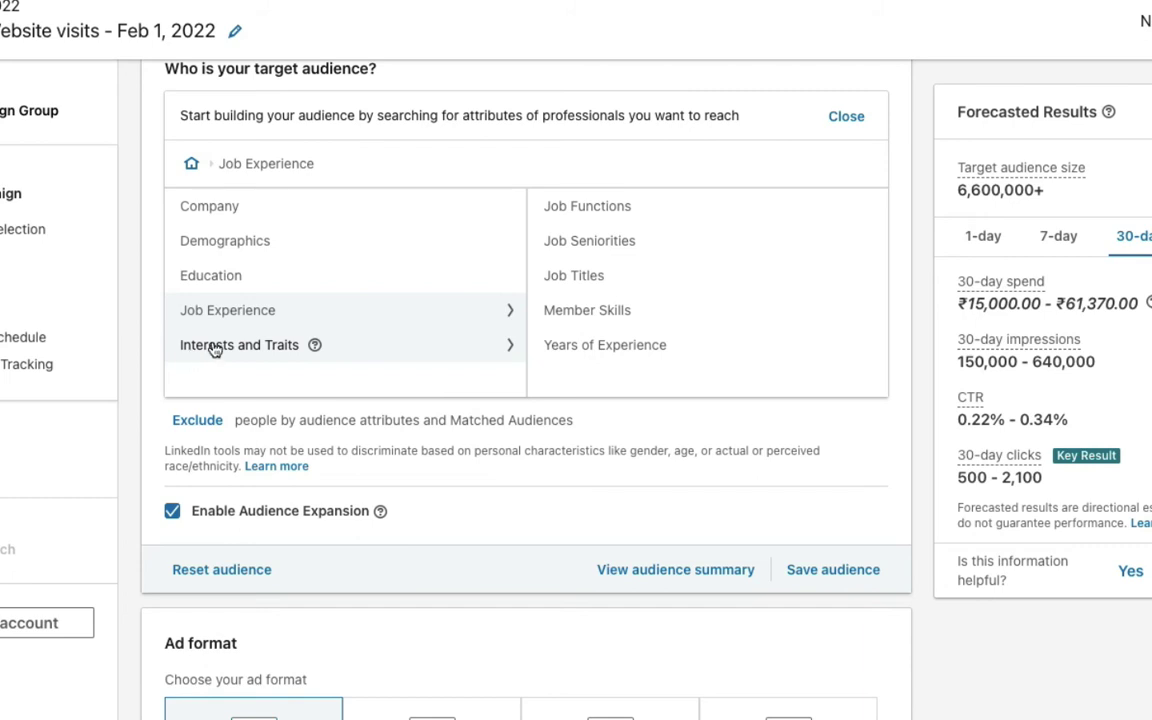
Step: Search Member Groups under Interests and Traits for "marketing" and examine the matching groups
click(214, 350)
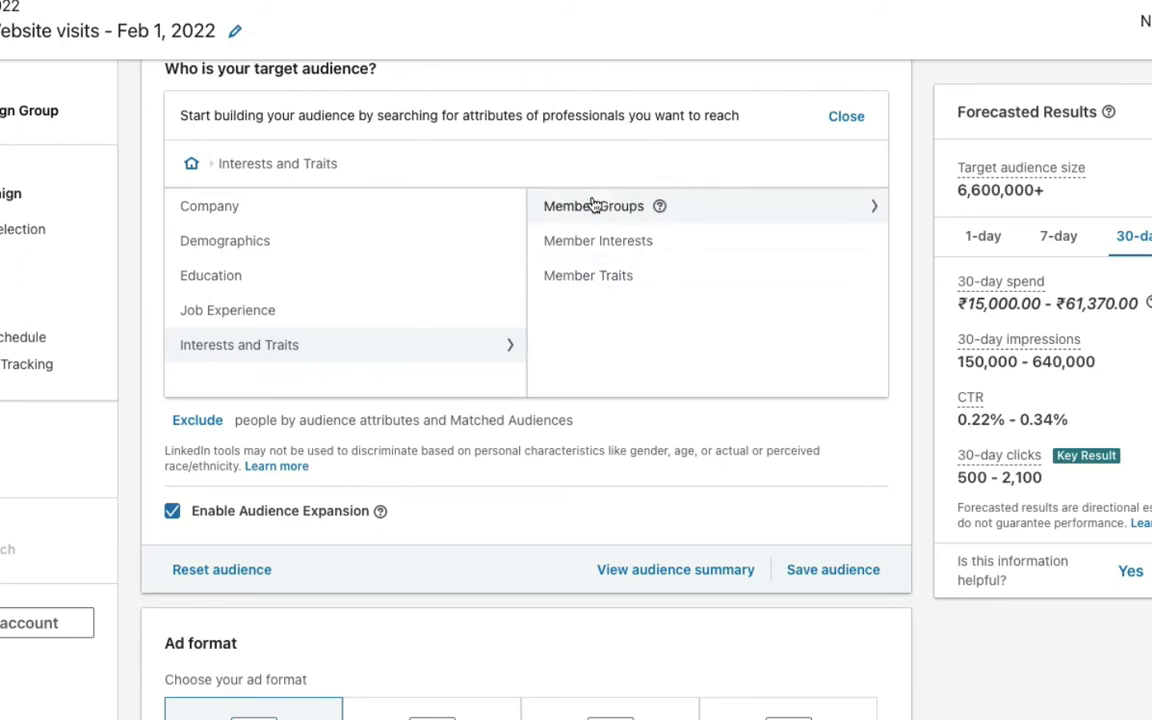
mouse_move(627, 208)
click(603, 209)
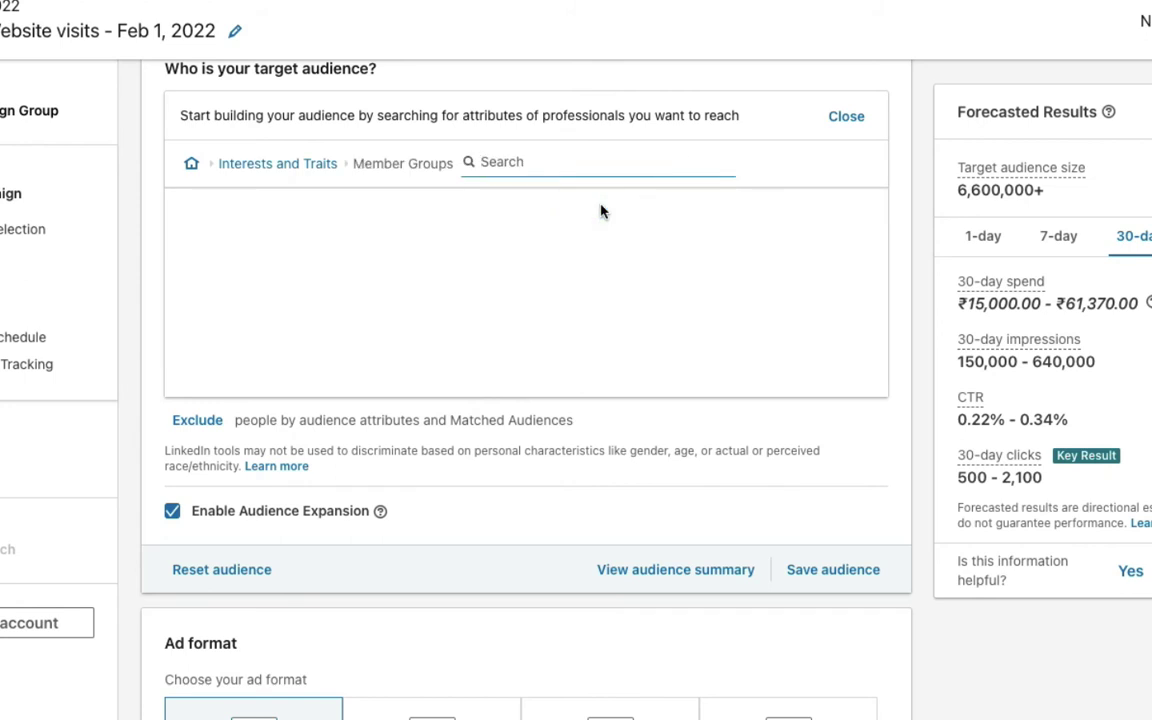
text(marke)
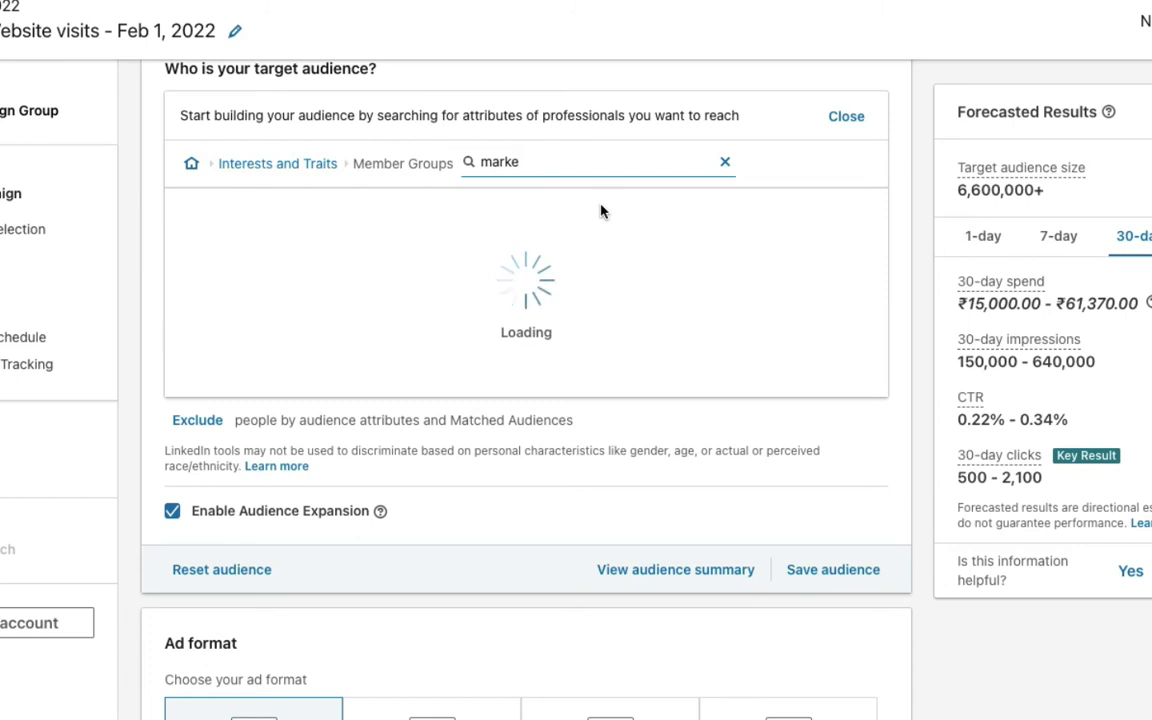
text(ting)
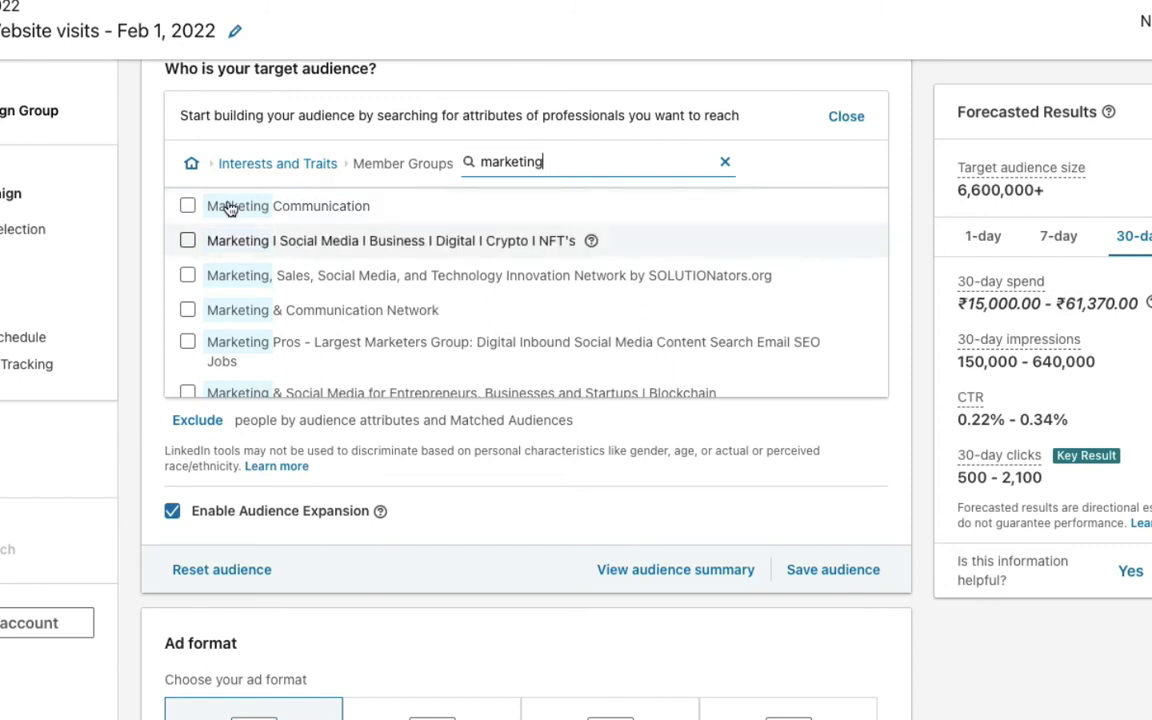
mouse_move(386, 208)
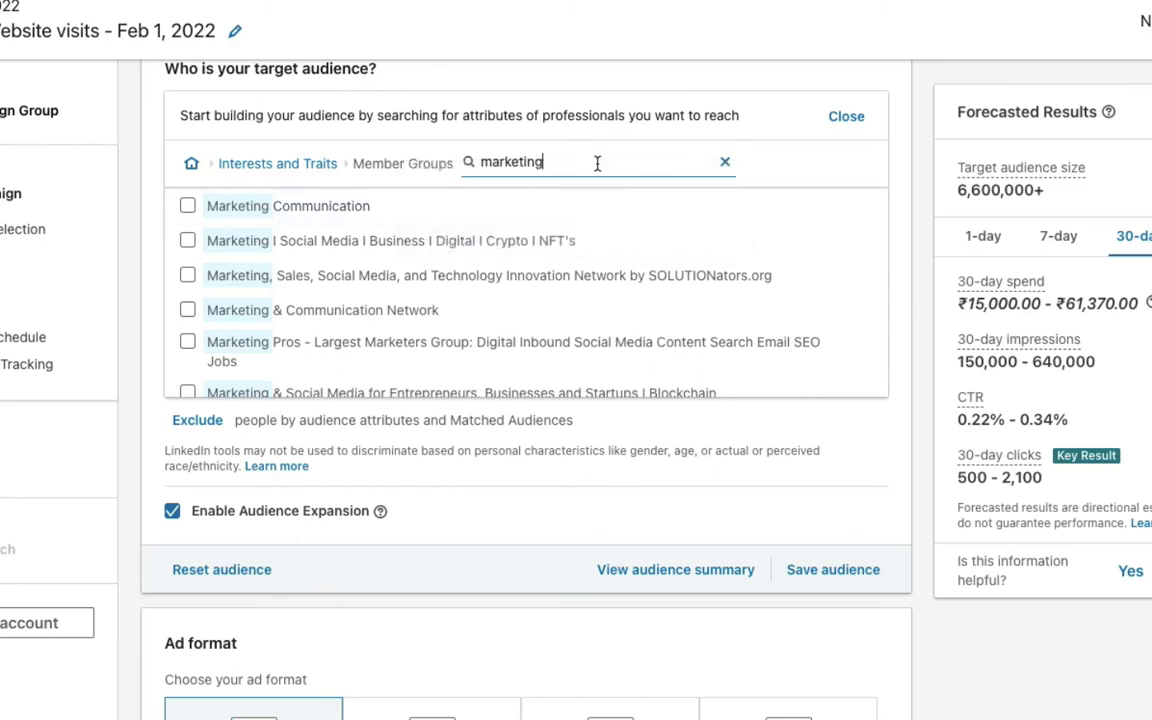
Step: Search Member Groups for "sales" instead, then return to the interests and traits attributes without selecting a group
double_click(597, 161)
text(sales)
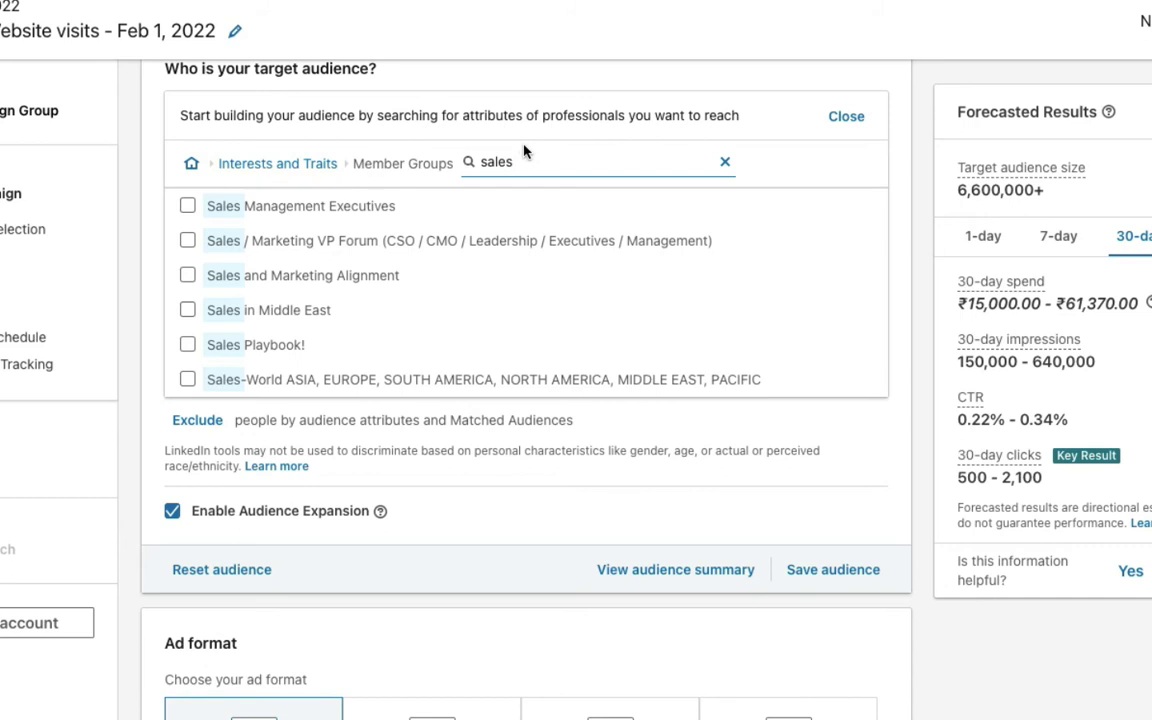
click(292, 163)
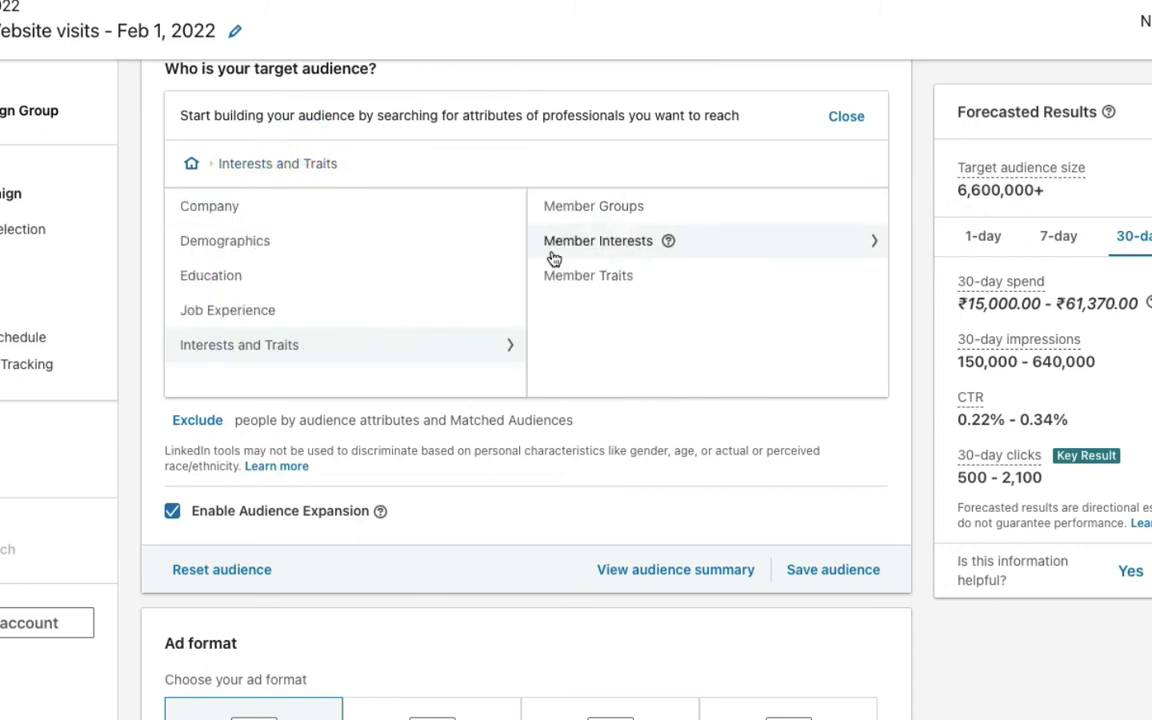
Step: Examine the General Interests categories available under Member Interests
click(648, 251)
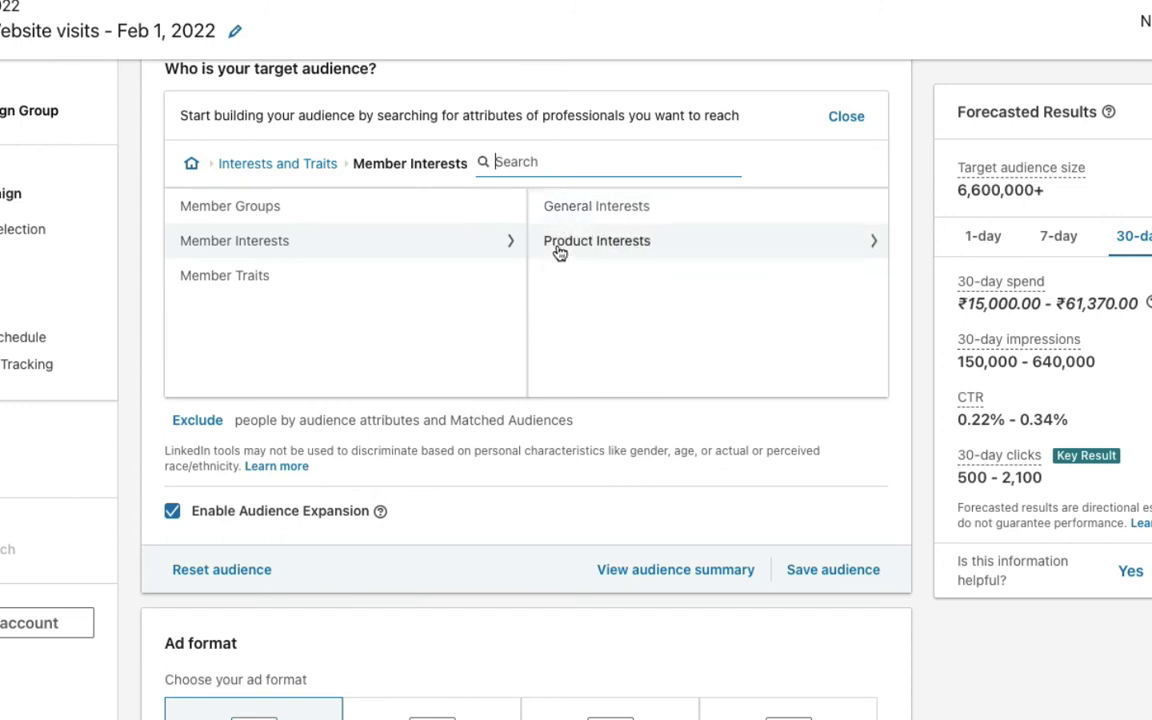
click(600, 207)
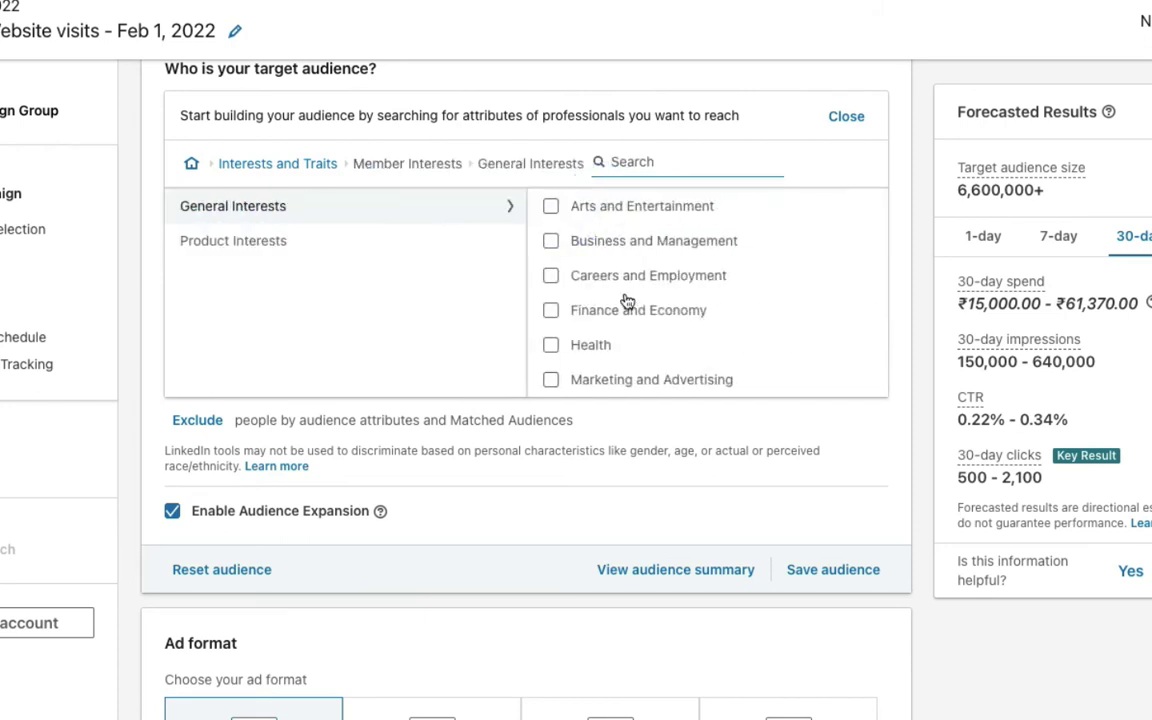
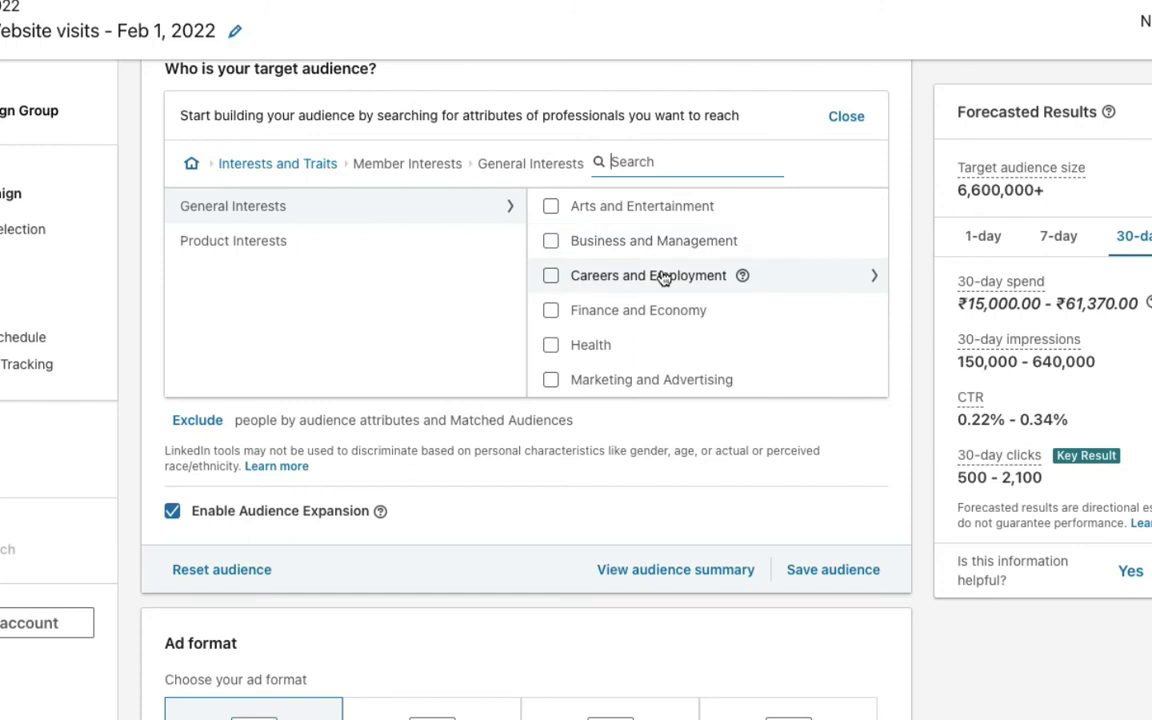
scroll(617, 348, down, 3)
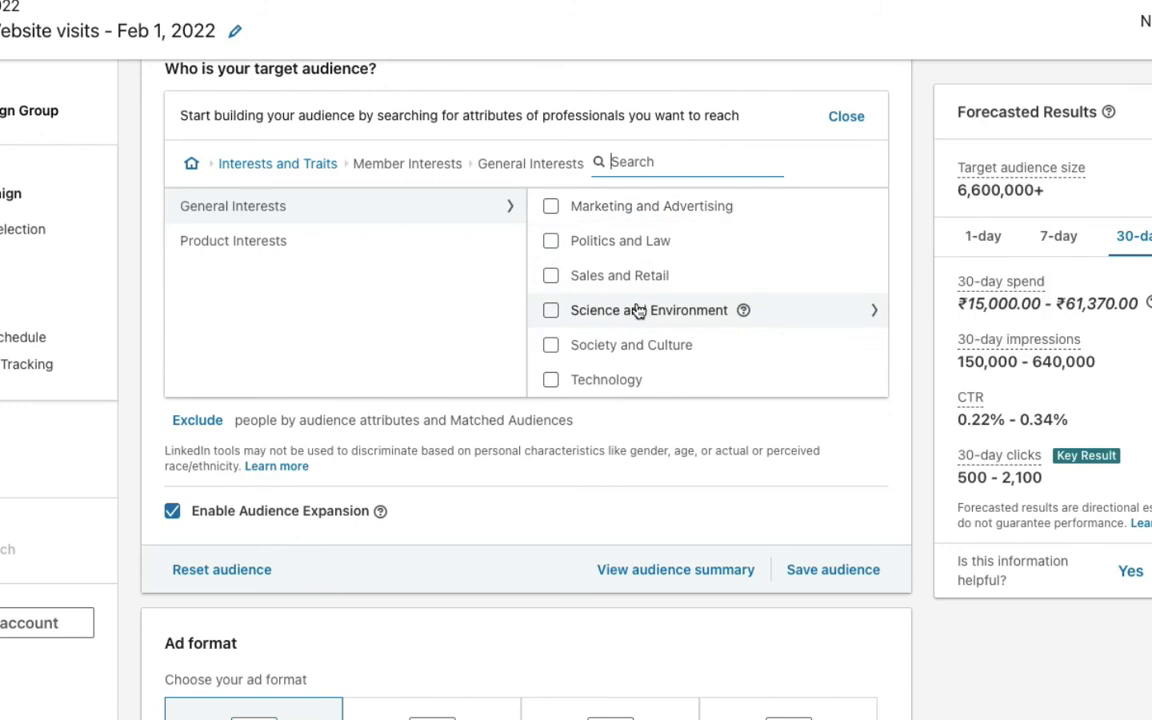
Step: Find Marketing Software among the Product Interests, add it to the audience and remove it again
click(264, 245)
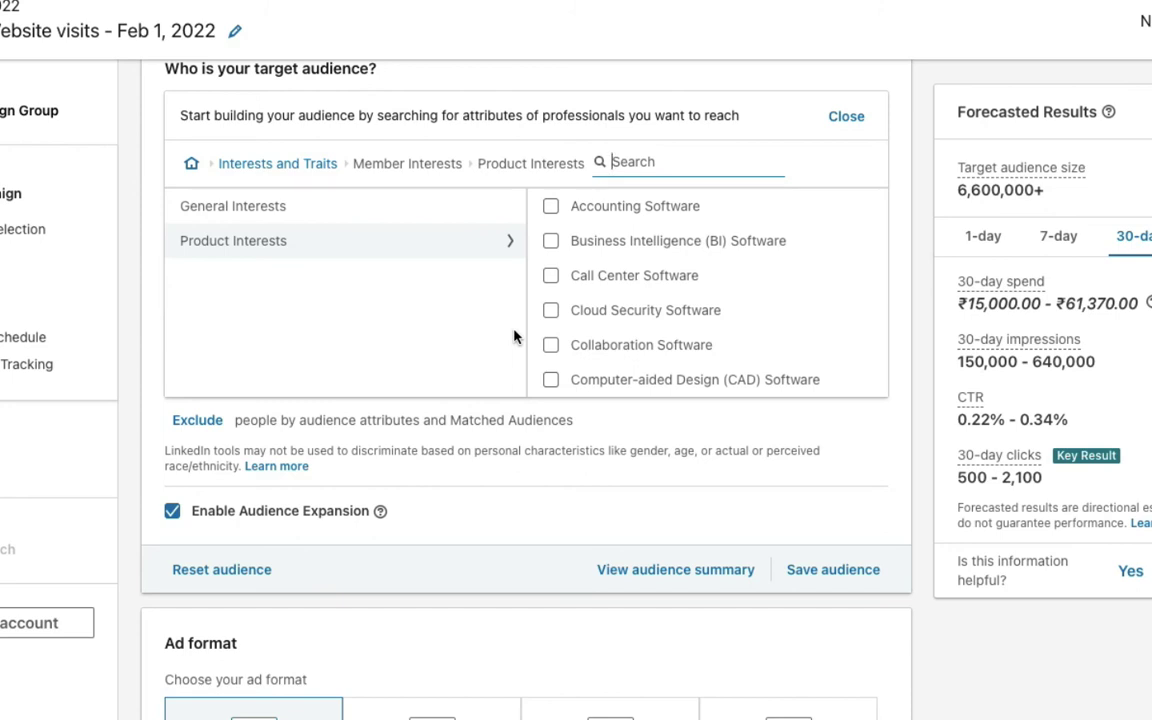
scroll(752, 347, down, 4)
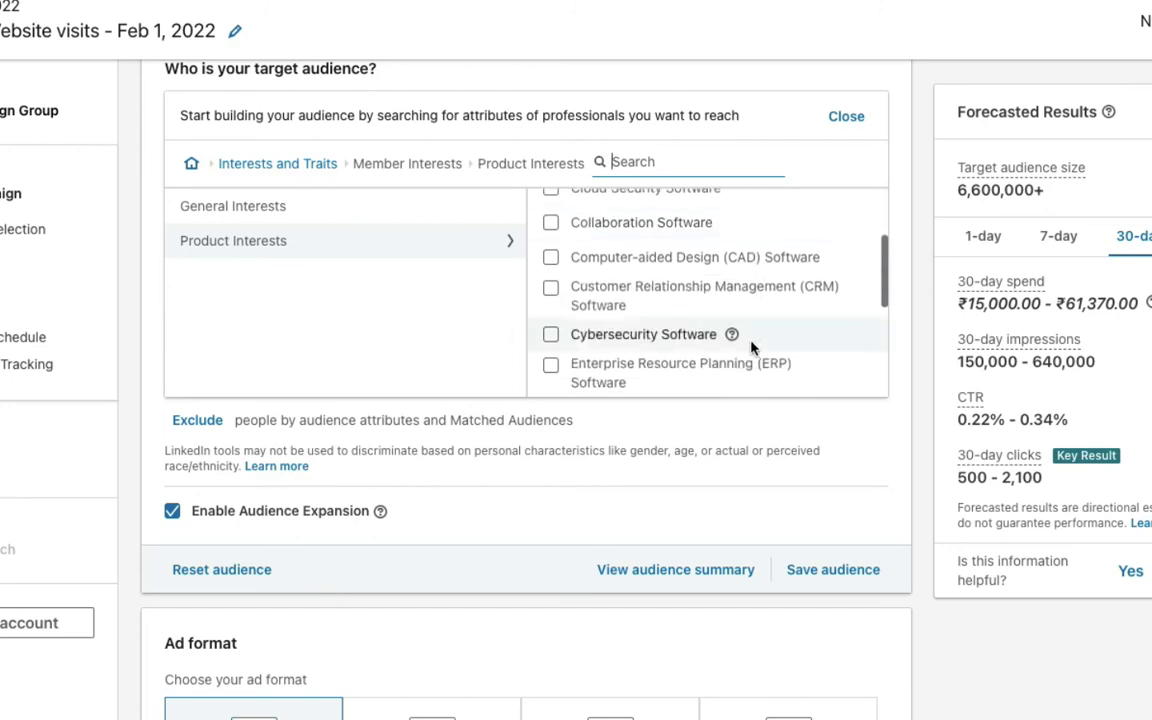
scroll(752, 347, down, 1)
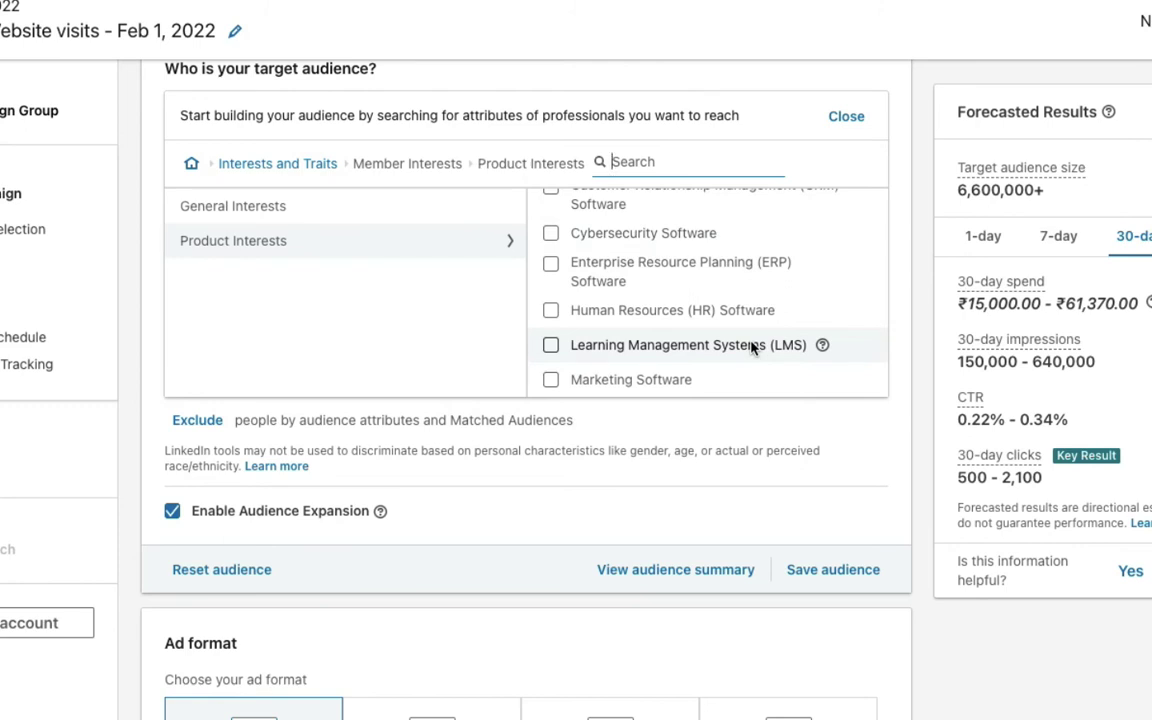
scroll(752, 347, down, 2)
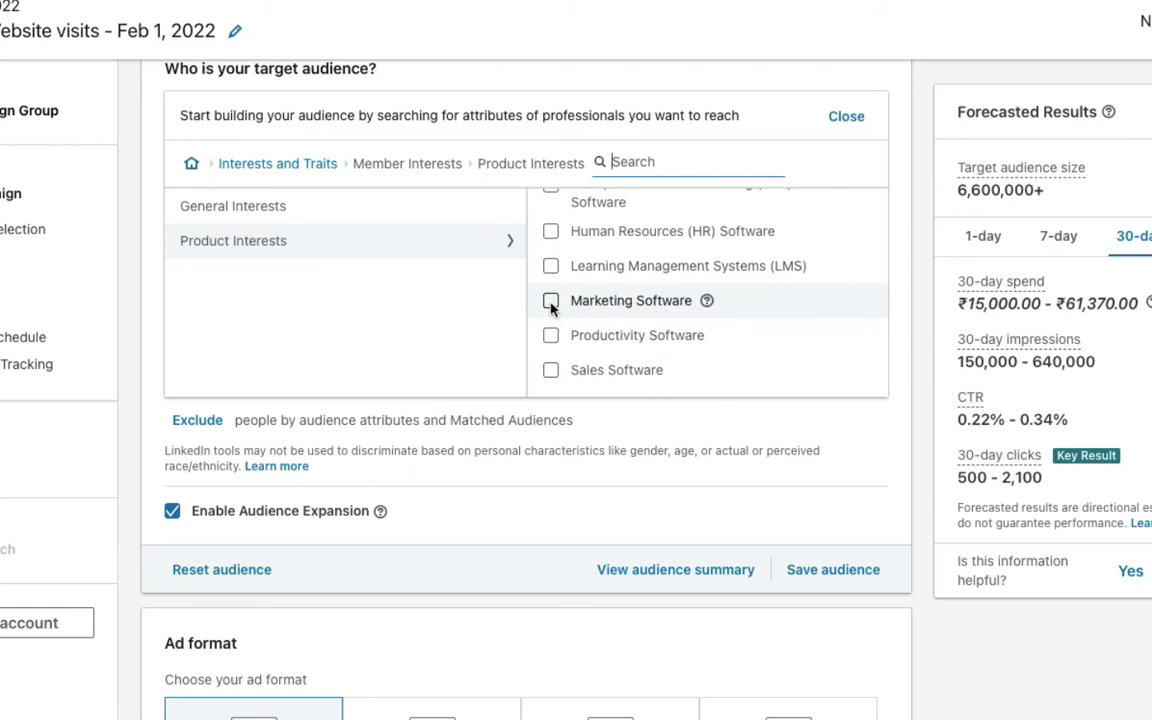
click(551, 306)
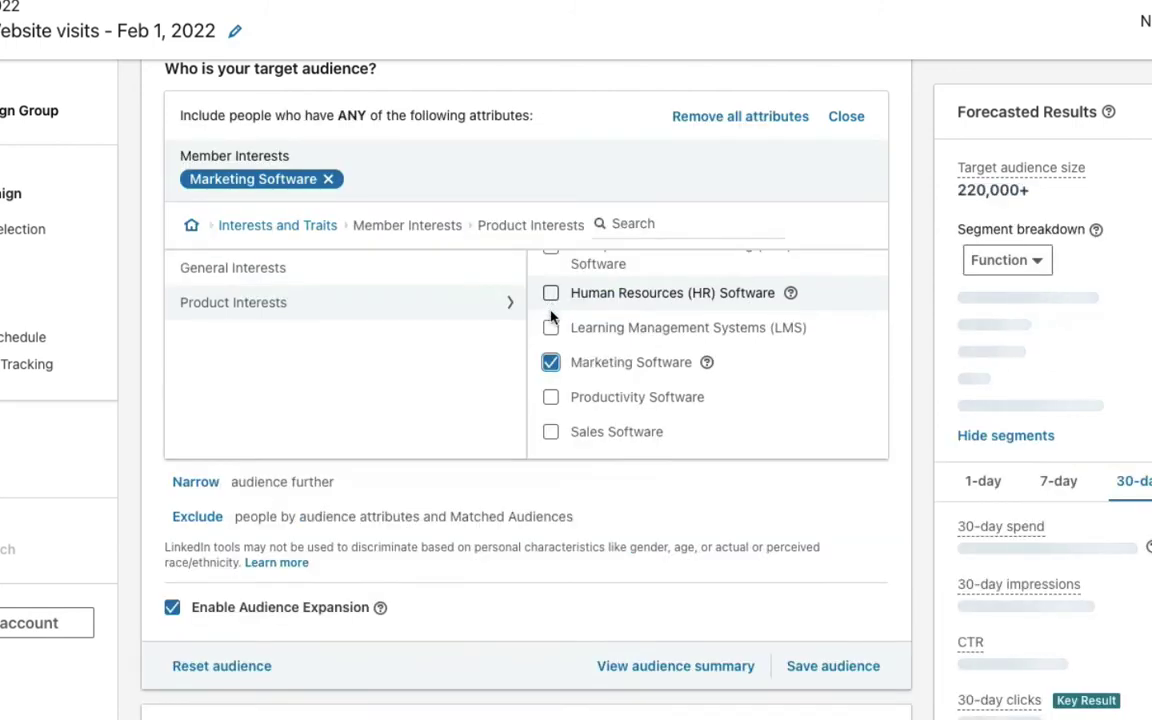
click(551, 362)
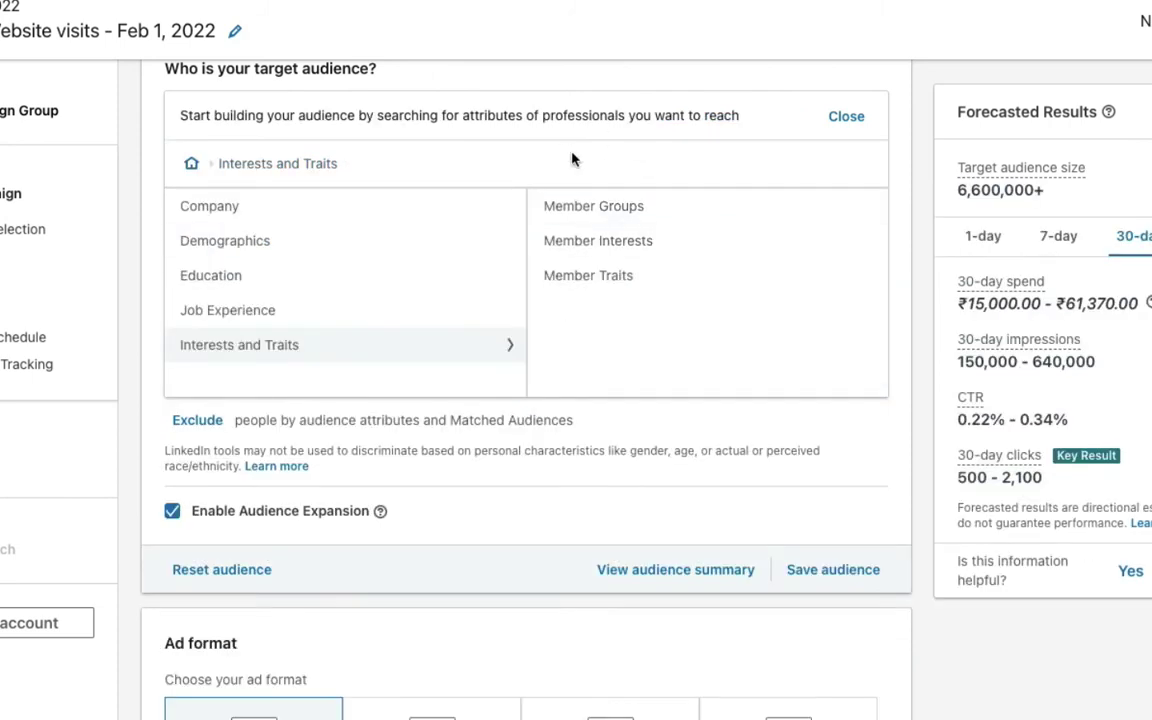
Step: Examine the Devices Preferences under Member Traits, including the options for Desktop/Laptop Users and Mobile Users
click(590, 288)
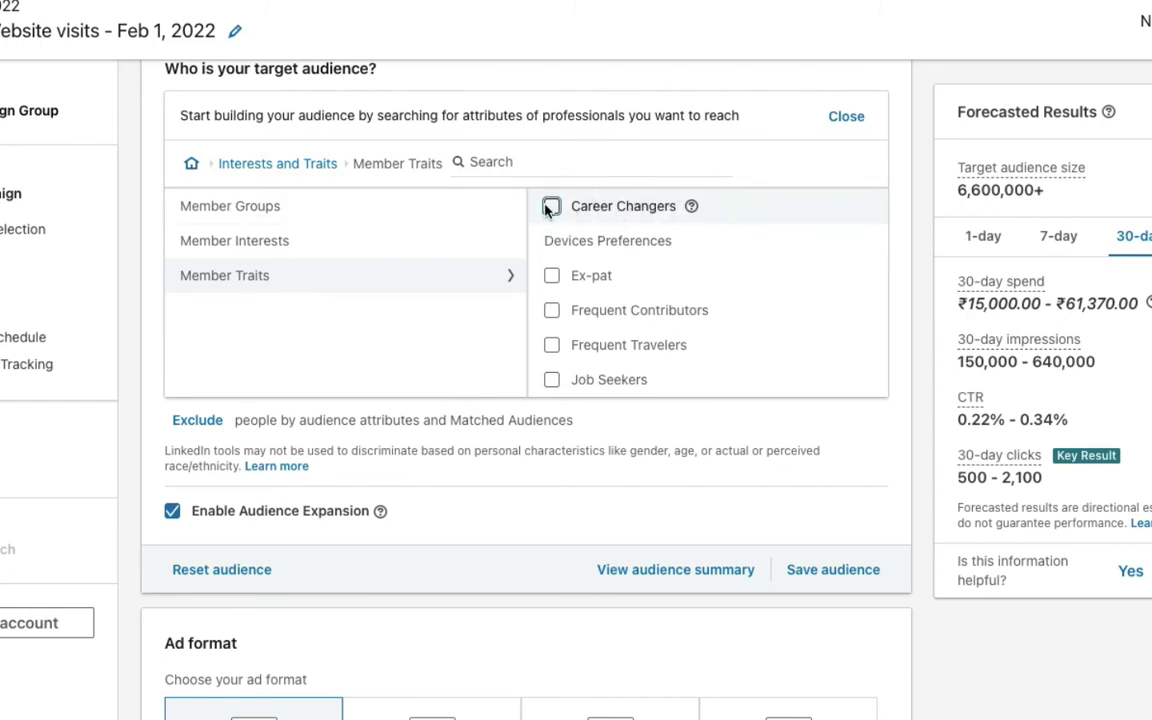
click(647, 242)
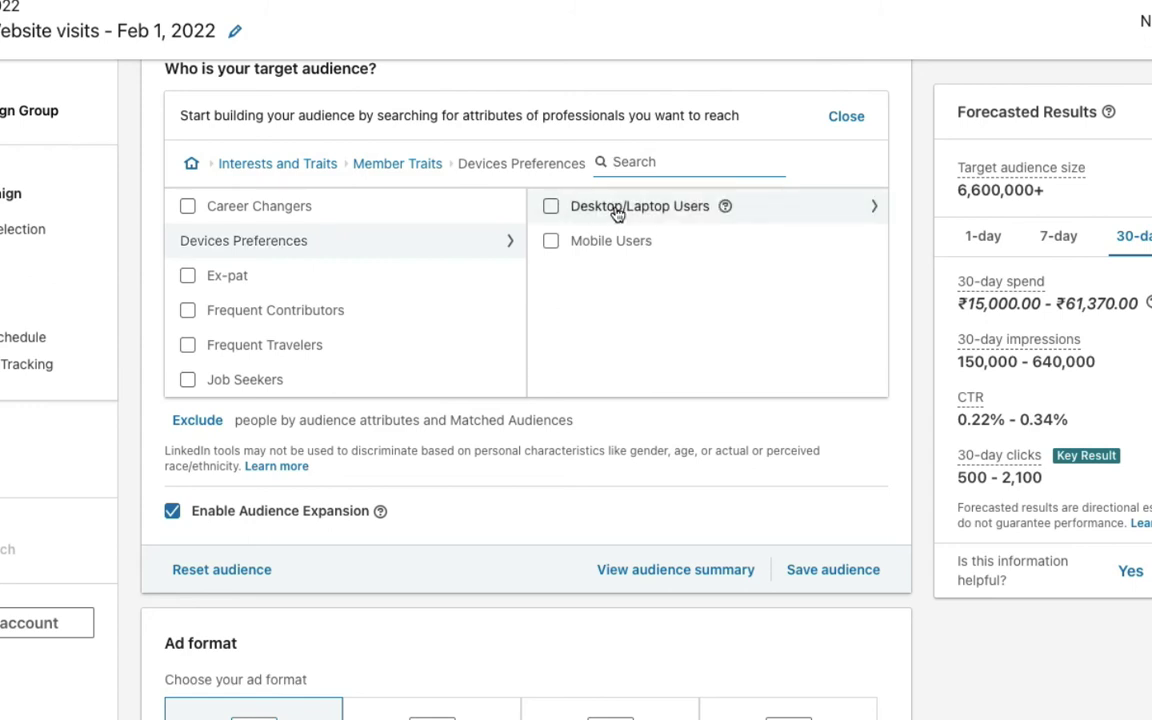
click(617, 214)
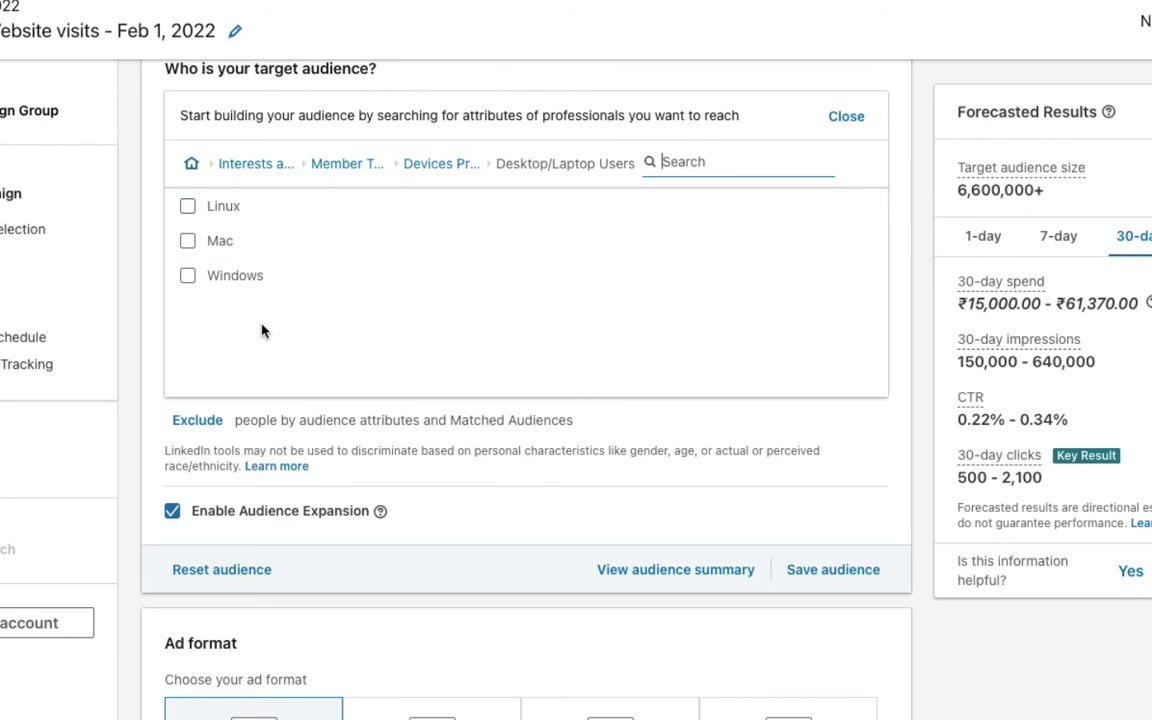
mouse_move(248, 212)
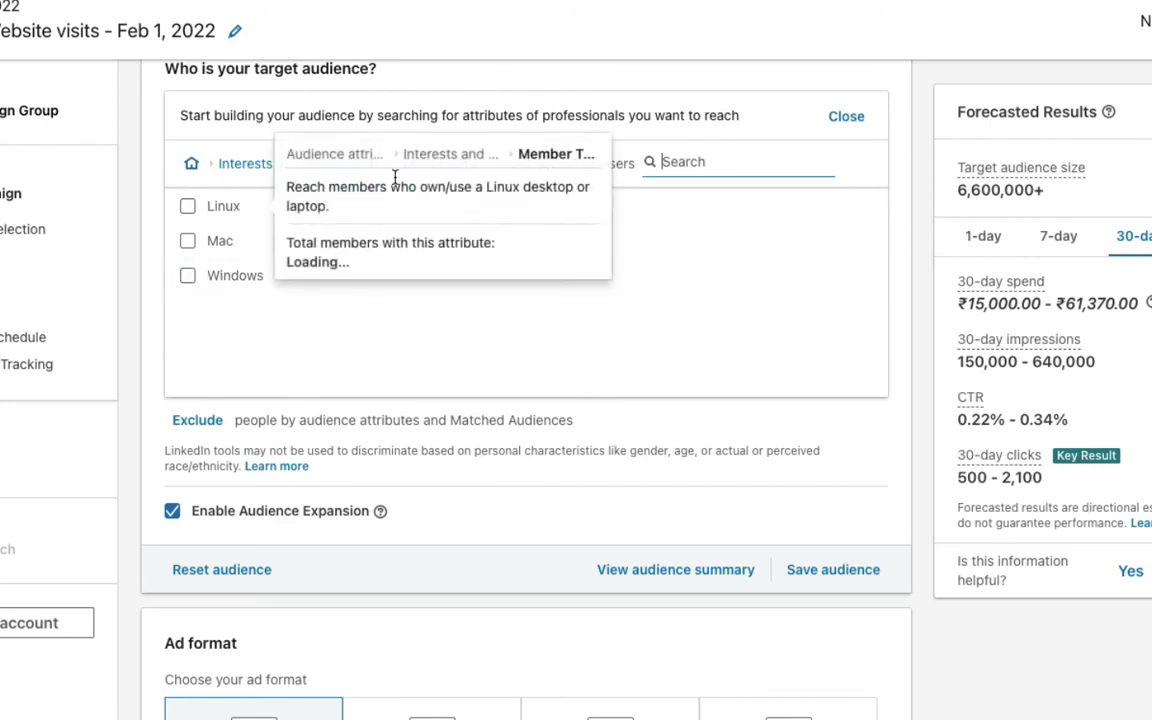
click(608, 248)
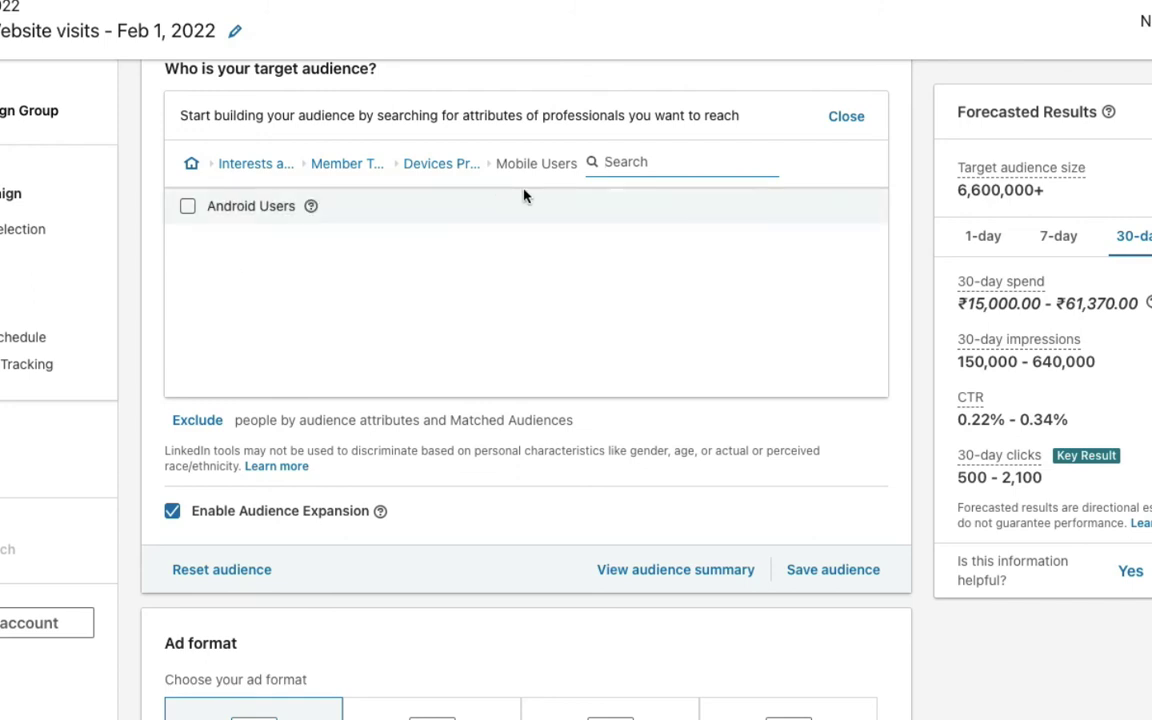
click(410, 170)
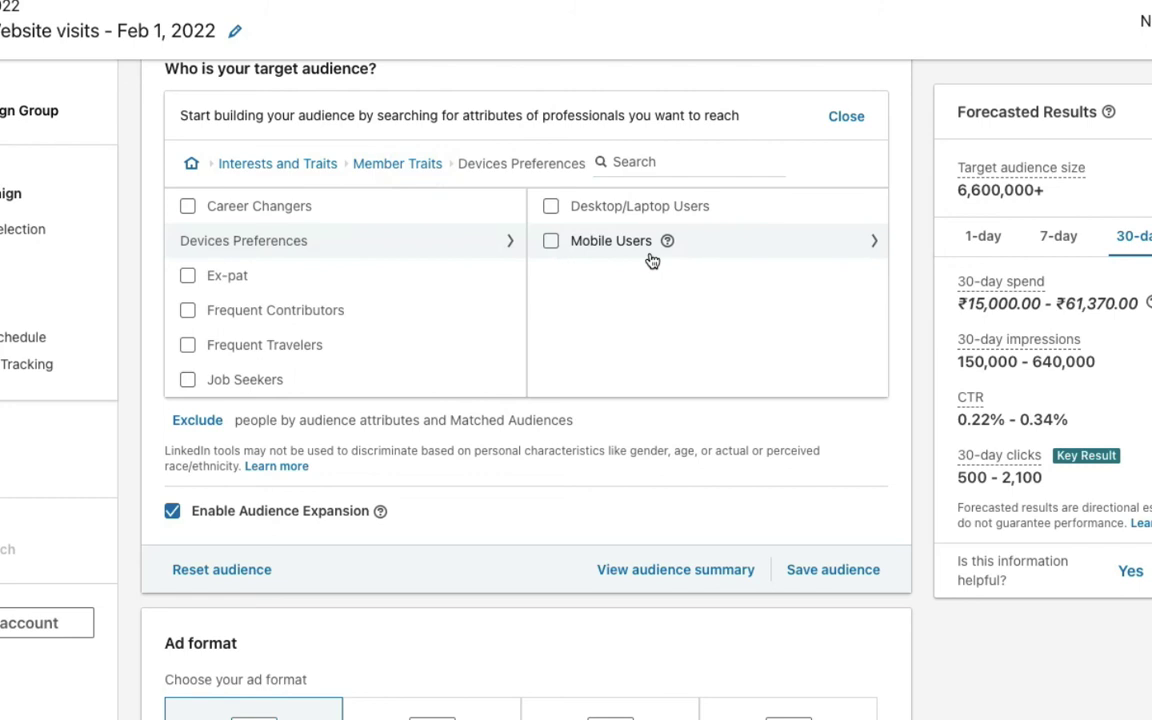
Step: Add the Mobile Users device preference to the audience, check its sub-options and remove it again
click(553, 242)
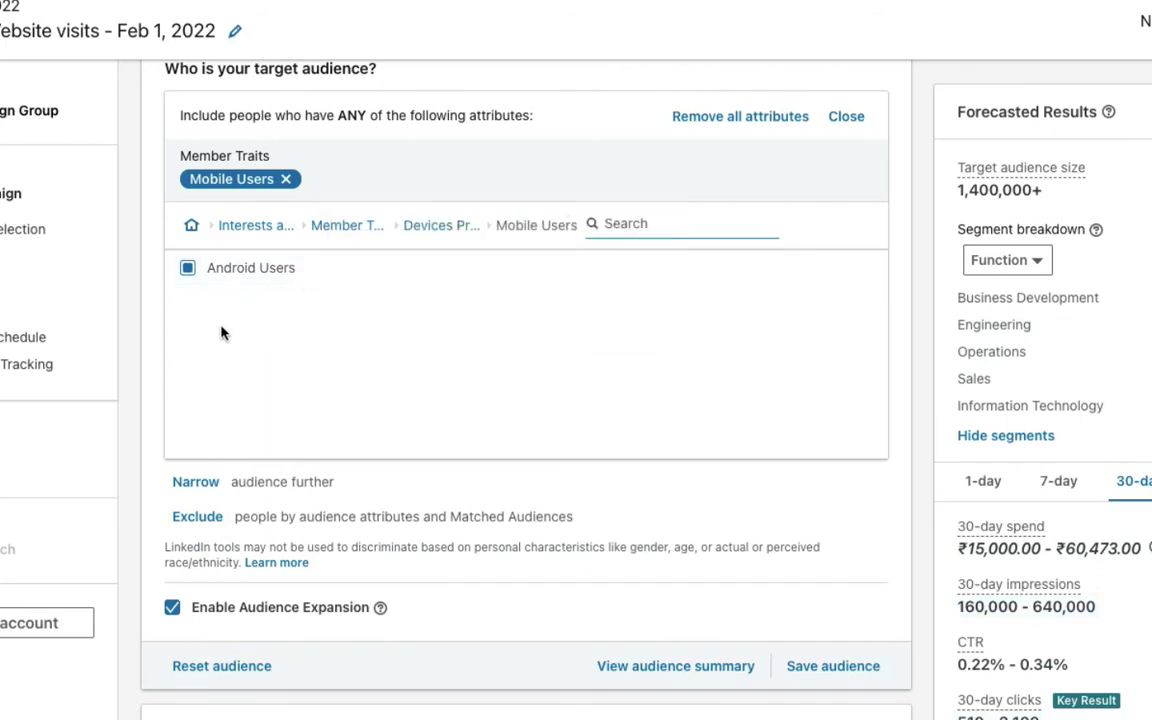
click(430, 225)
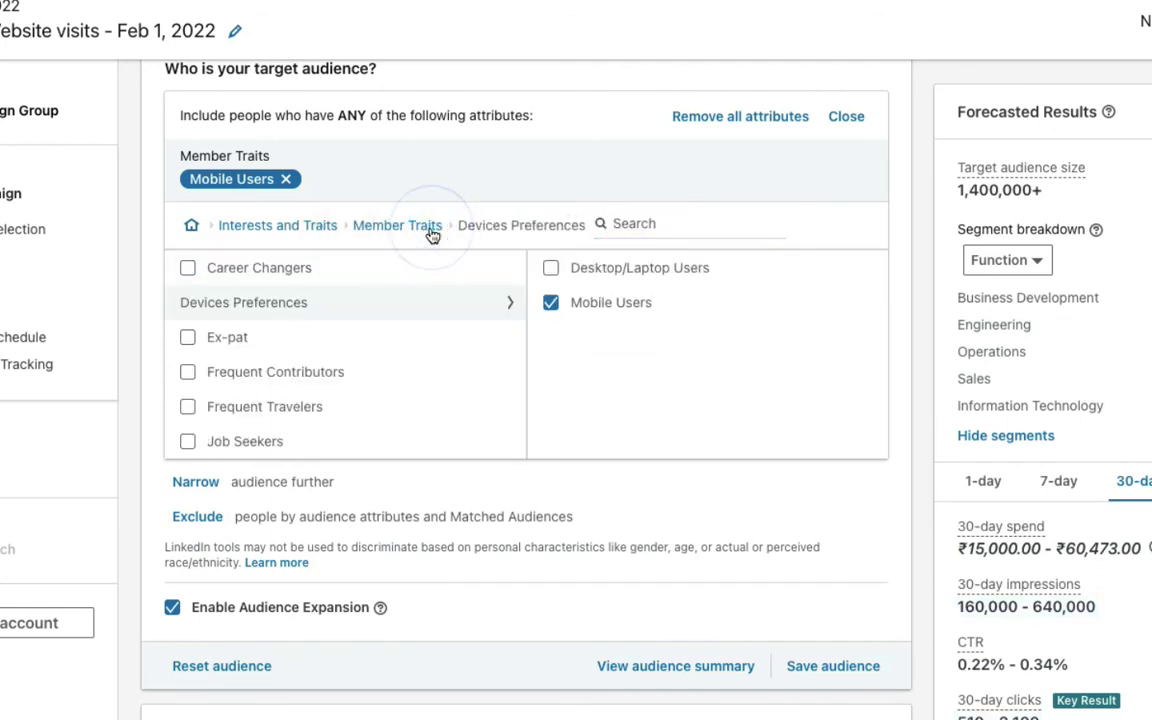
click(553, 303)
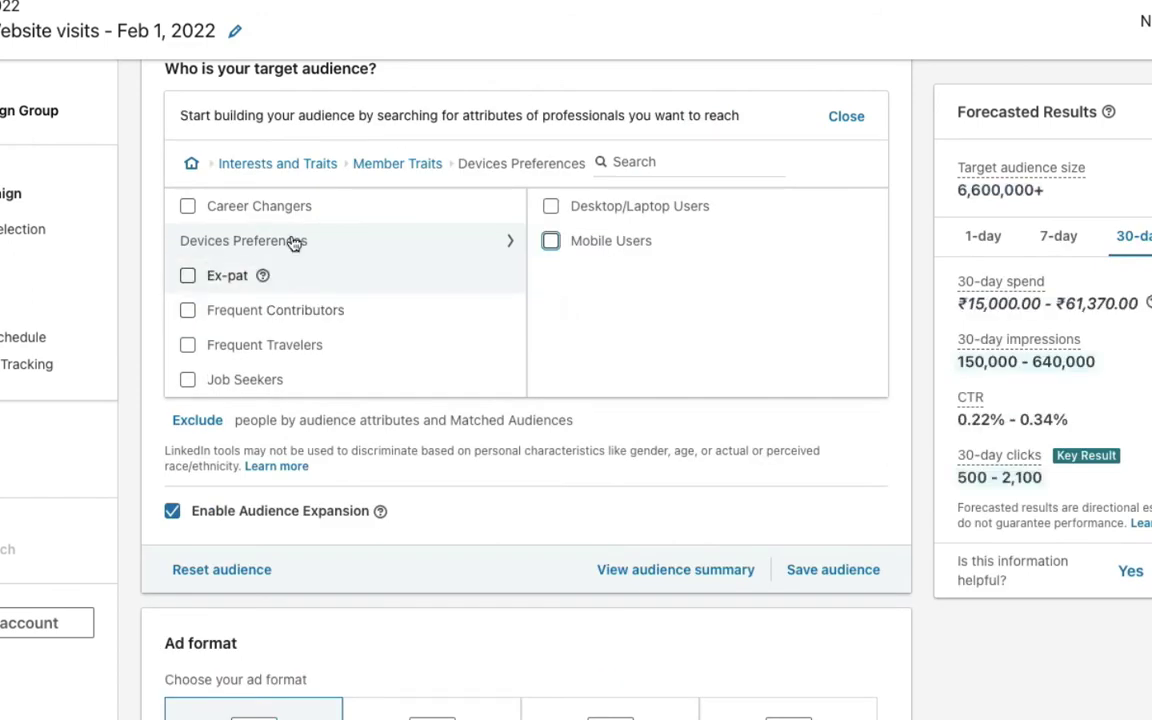
Step: Examine the rest of the Member Traits list through Recently Switched Jobs and return to the interests and traits attributes
scroll(226, 321, down, 1)
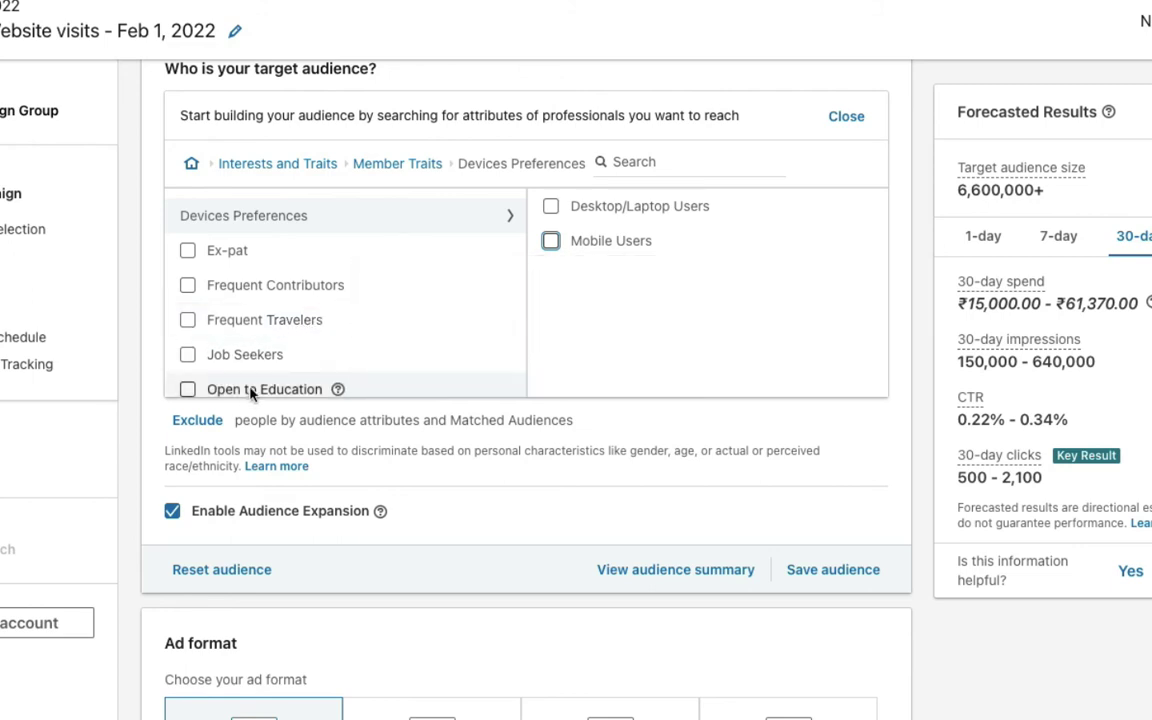
scroll(187, 298, down, 1)
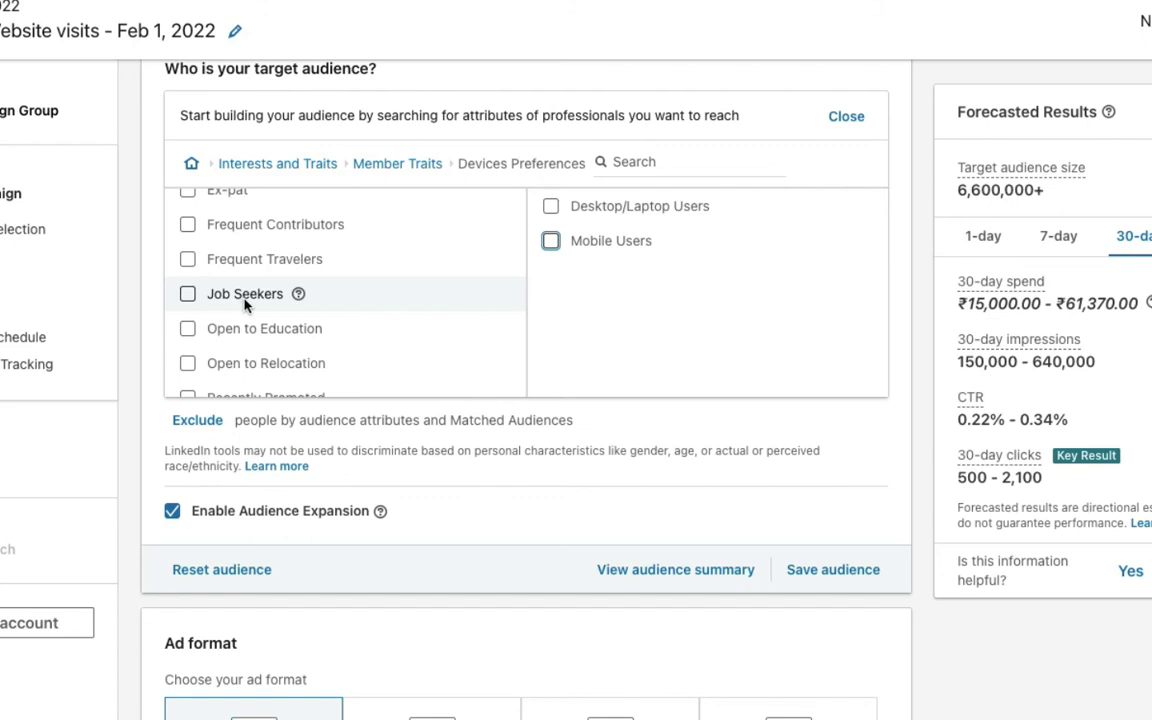
scroll(216, 300, down, 1)
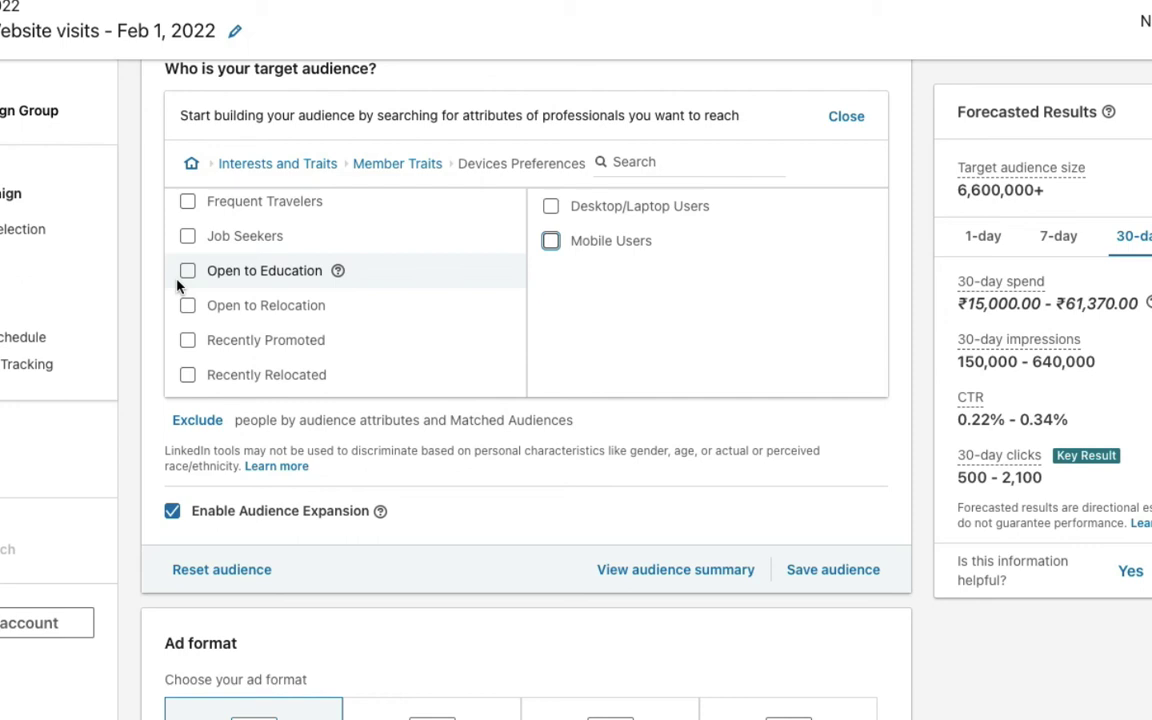
scroll(260, 312, down, 1)
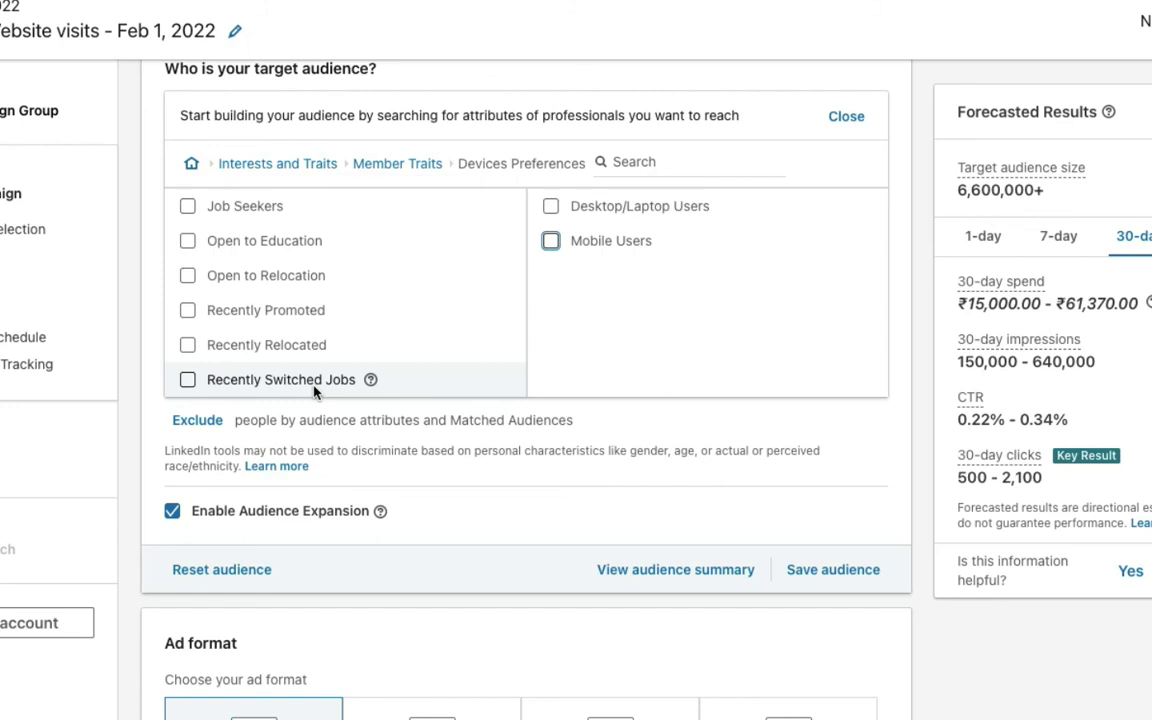
scroll(327, 298, up, 5)
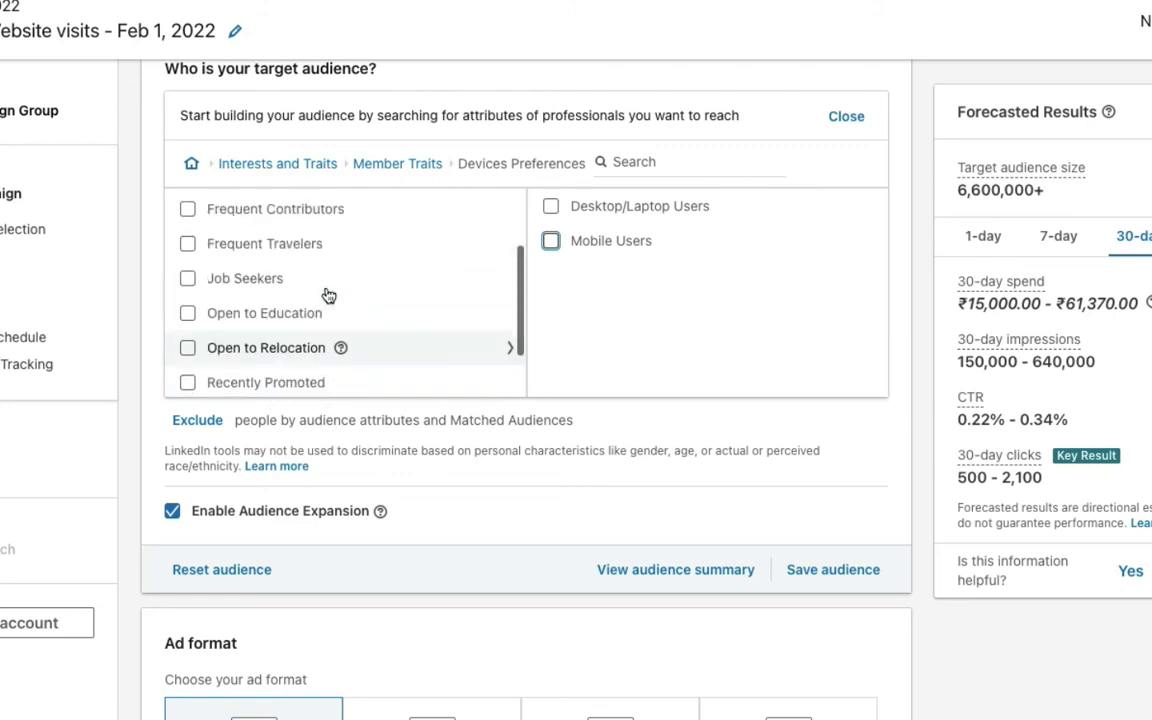
scroll(327, 296, up, 4)
scroll(329, 291, down, 3)
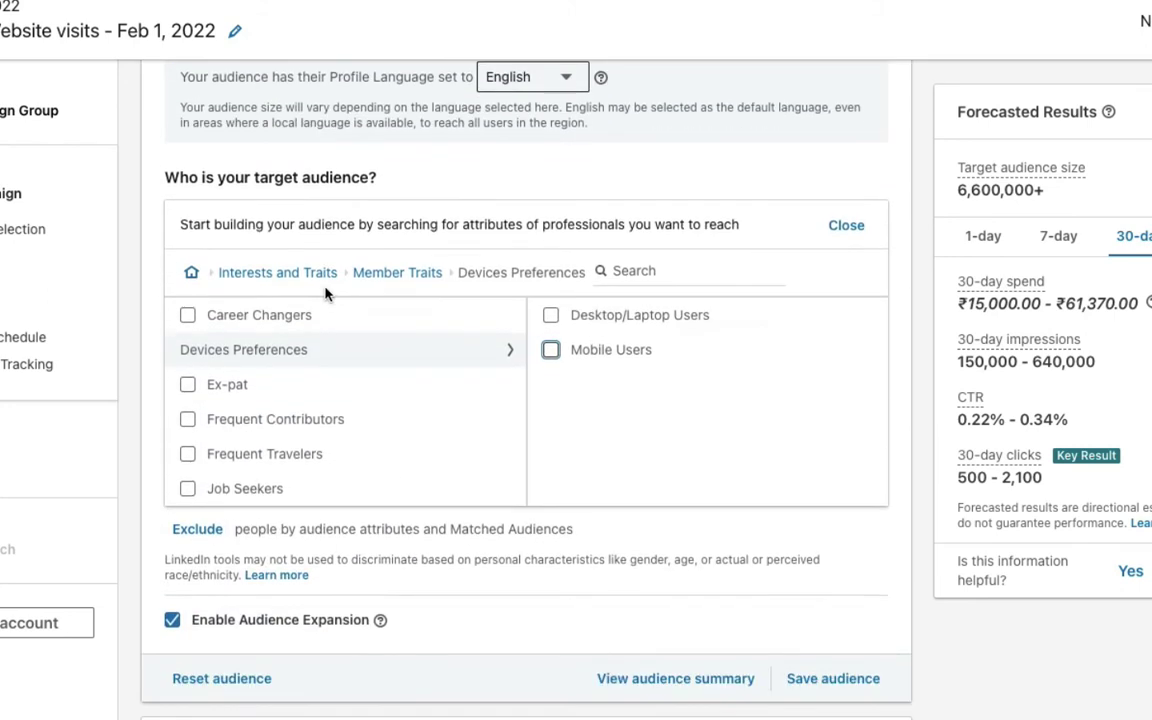
click(282, 253)
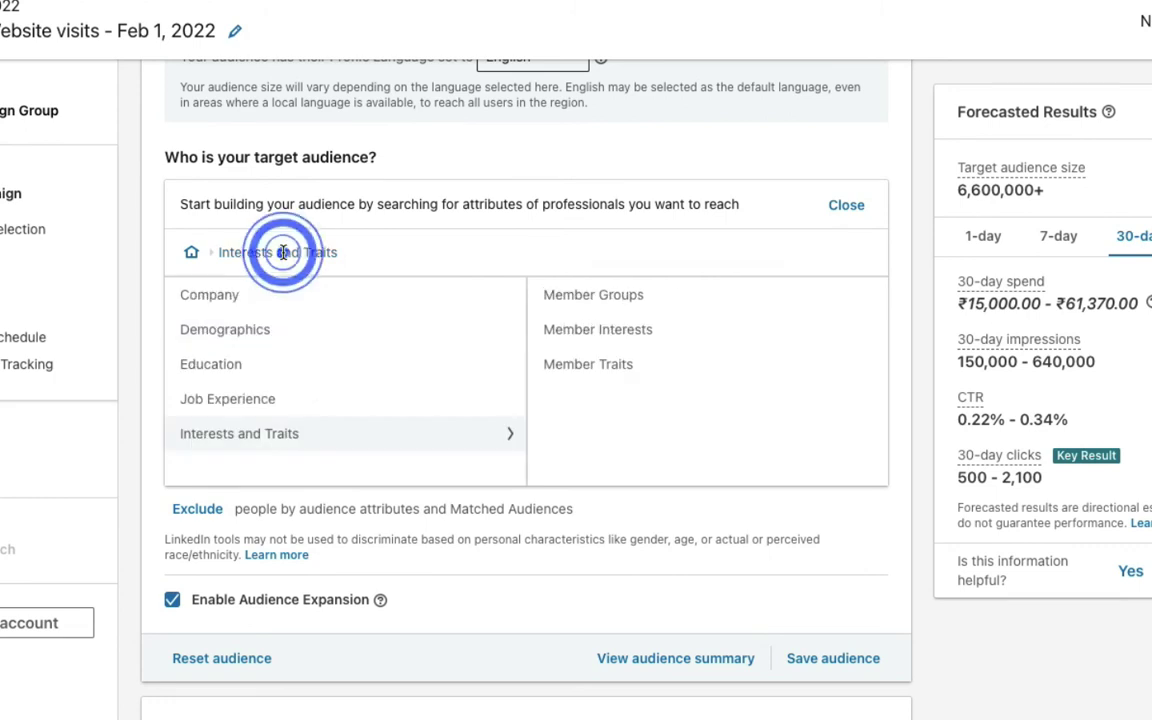
Step: Add the Marketing job function to the audience and return to the job experience attributes
click(229, 405)
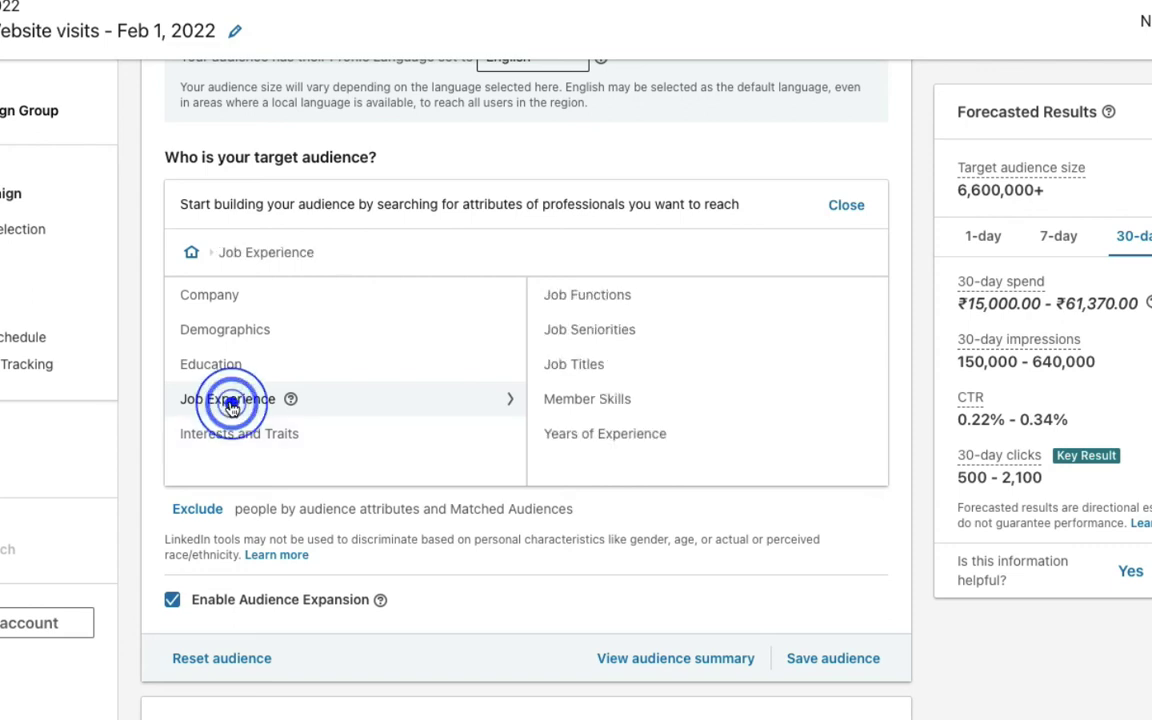
click(587, 300)
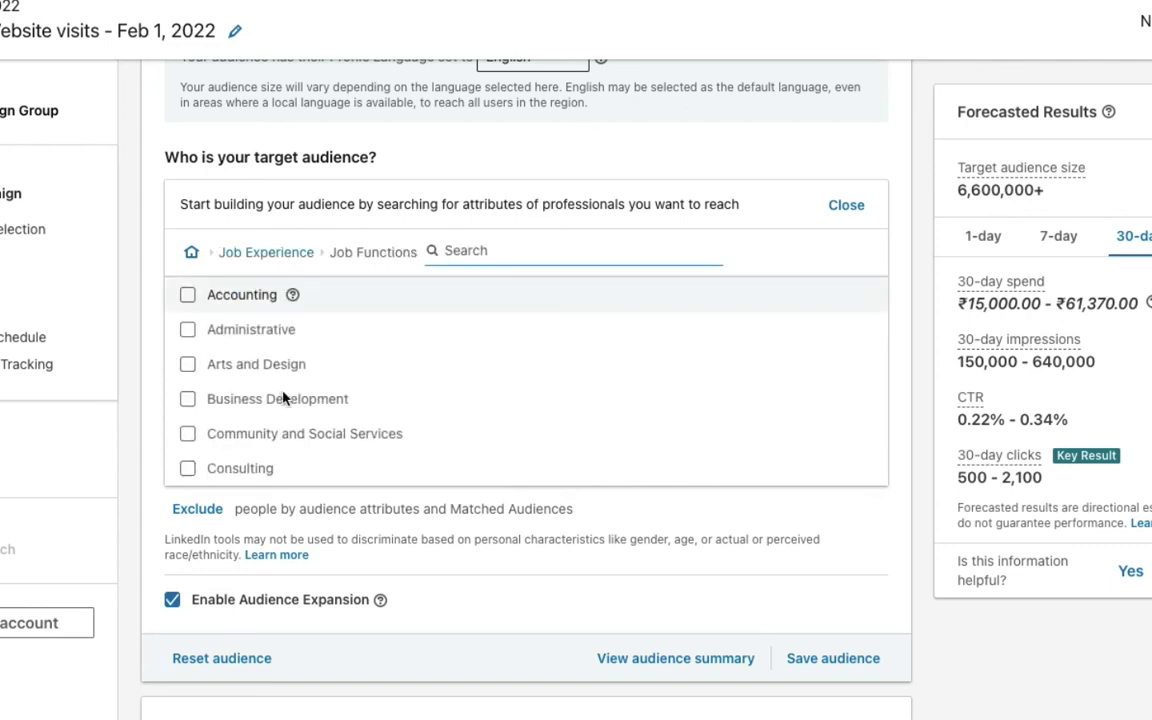
scroll(288, 399, down, 3)
scroll(285, 399, down, 2)
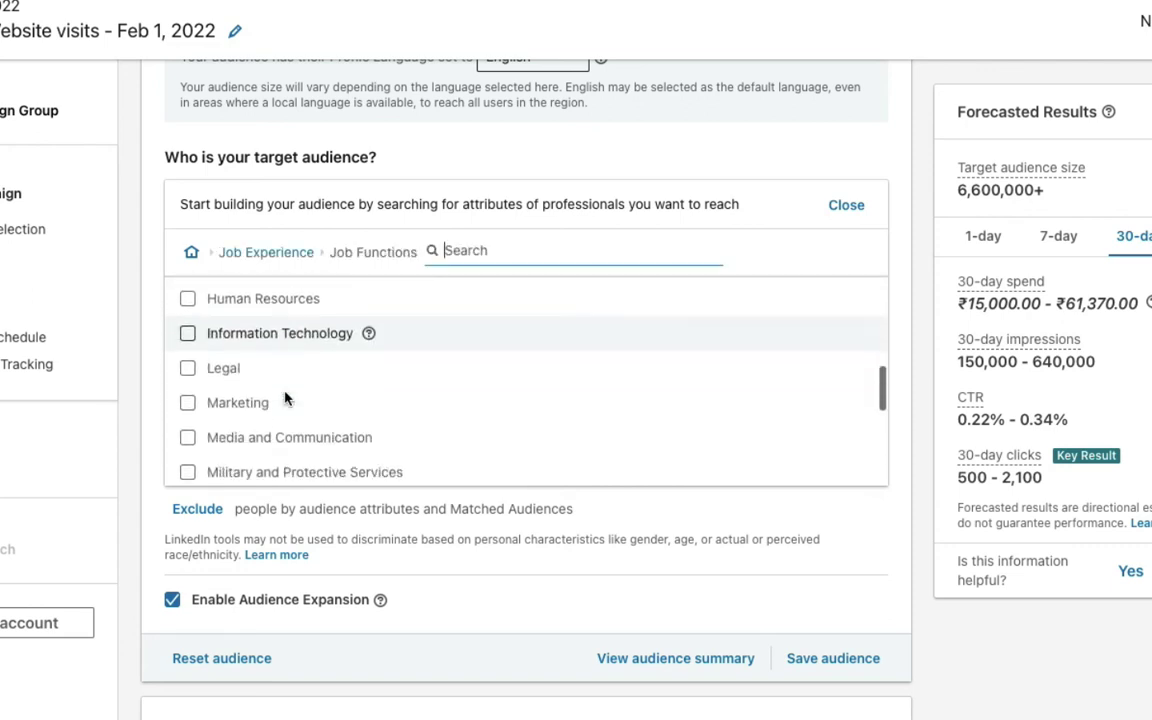
click(188, 393)
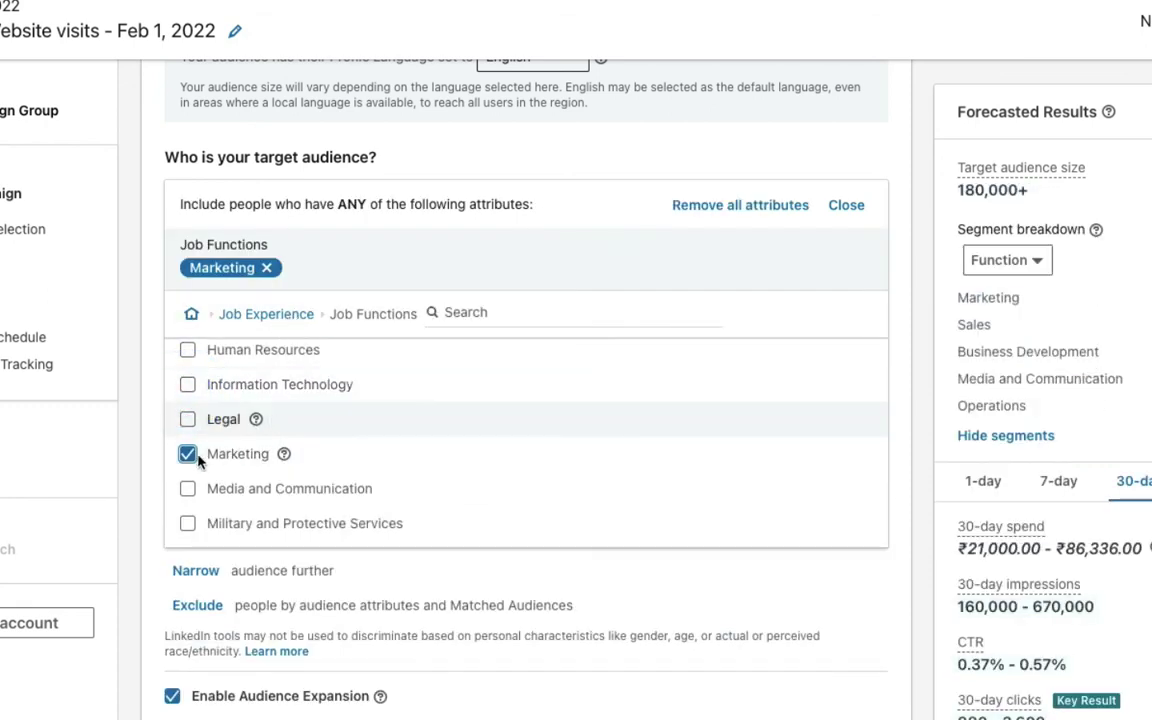
click(272, 313)
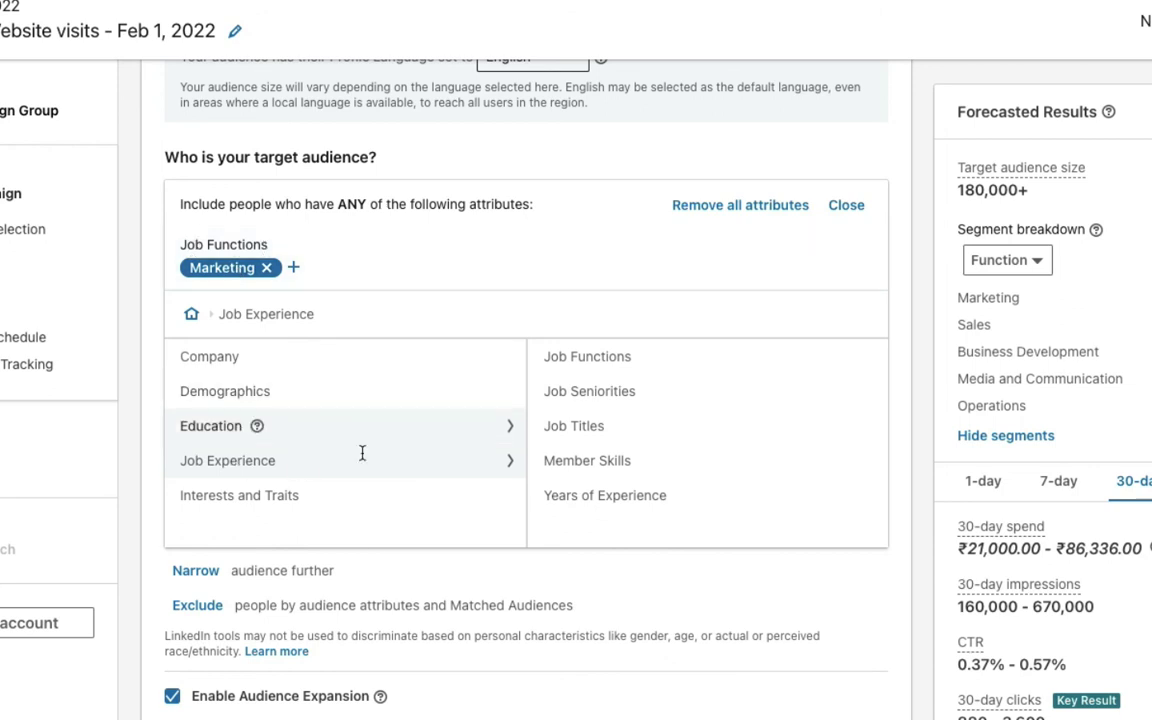
Step: Narrow the audience with a second condition and browse the Job Seniorities under Job Experience
click(196, 571)
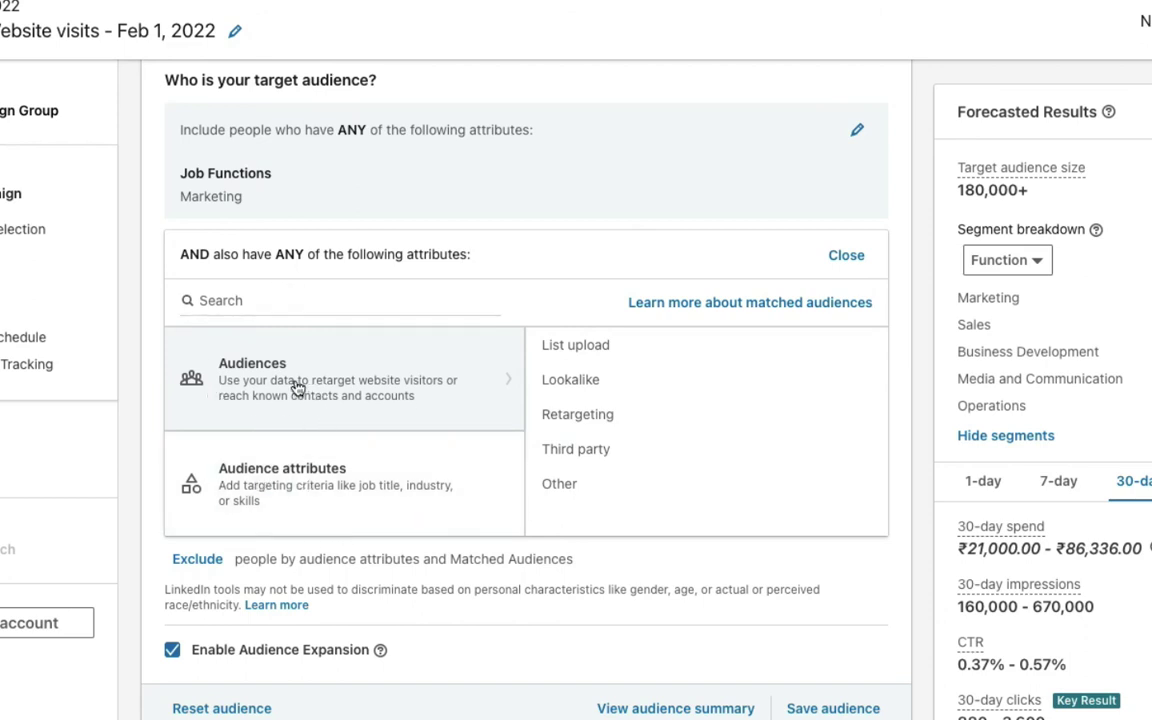
click(396, 478)
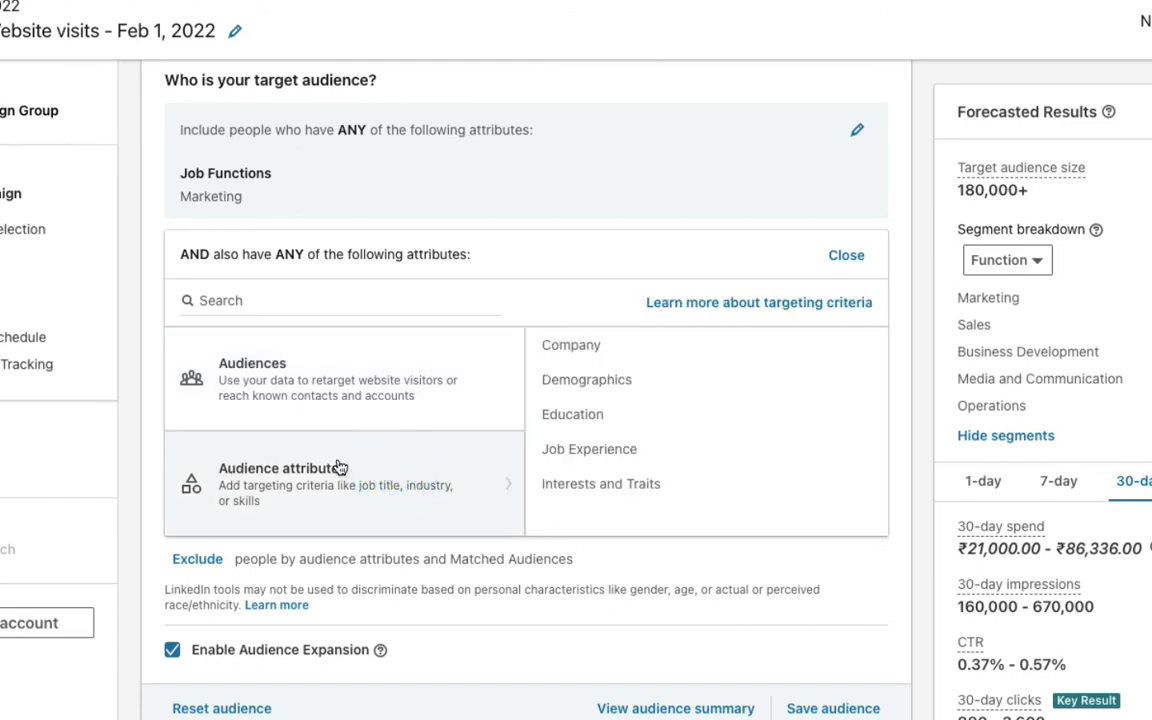
click(589, 449)
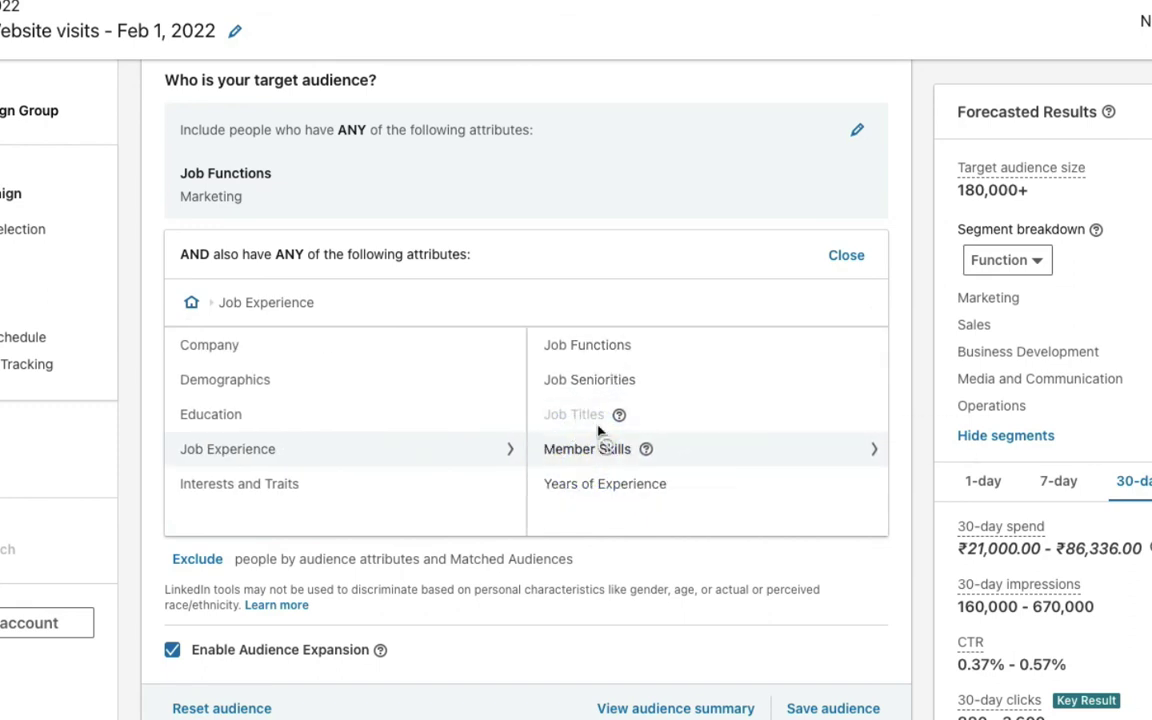
click(585, 380)
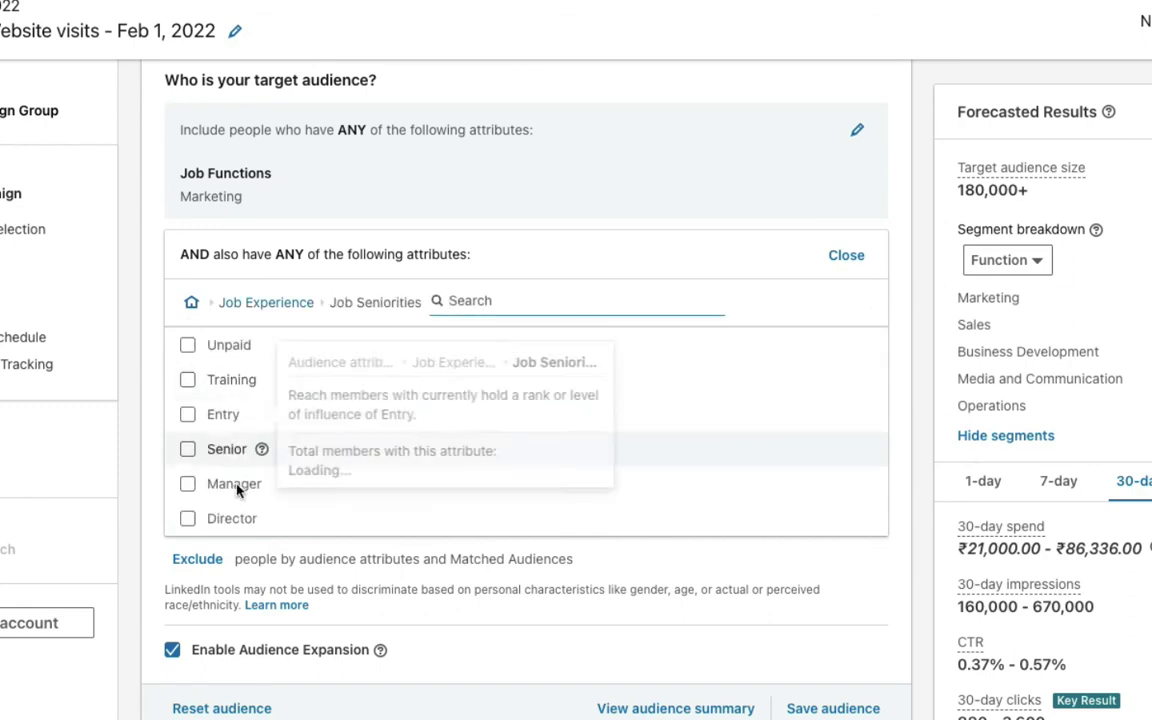
scroll(193, 519, down, 2)
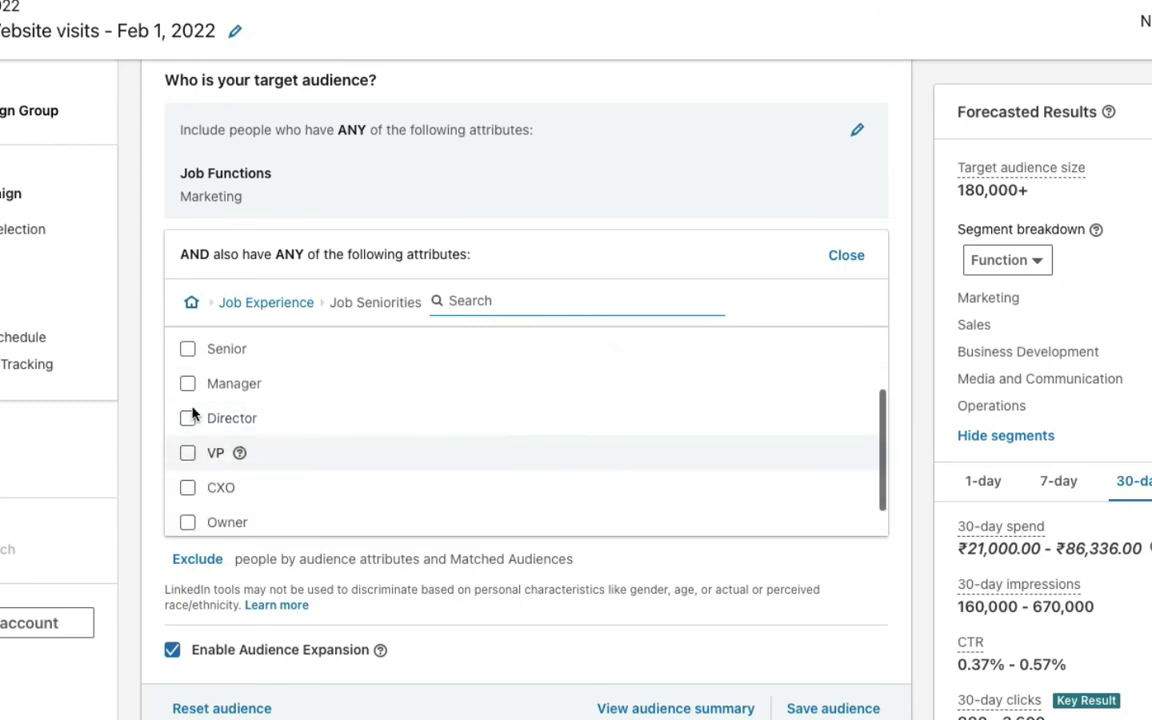
Step: Add the Director and VP seniorities to the narrowing condition and remove both again
click(187, 418)
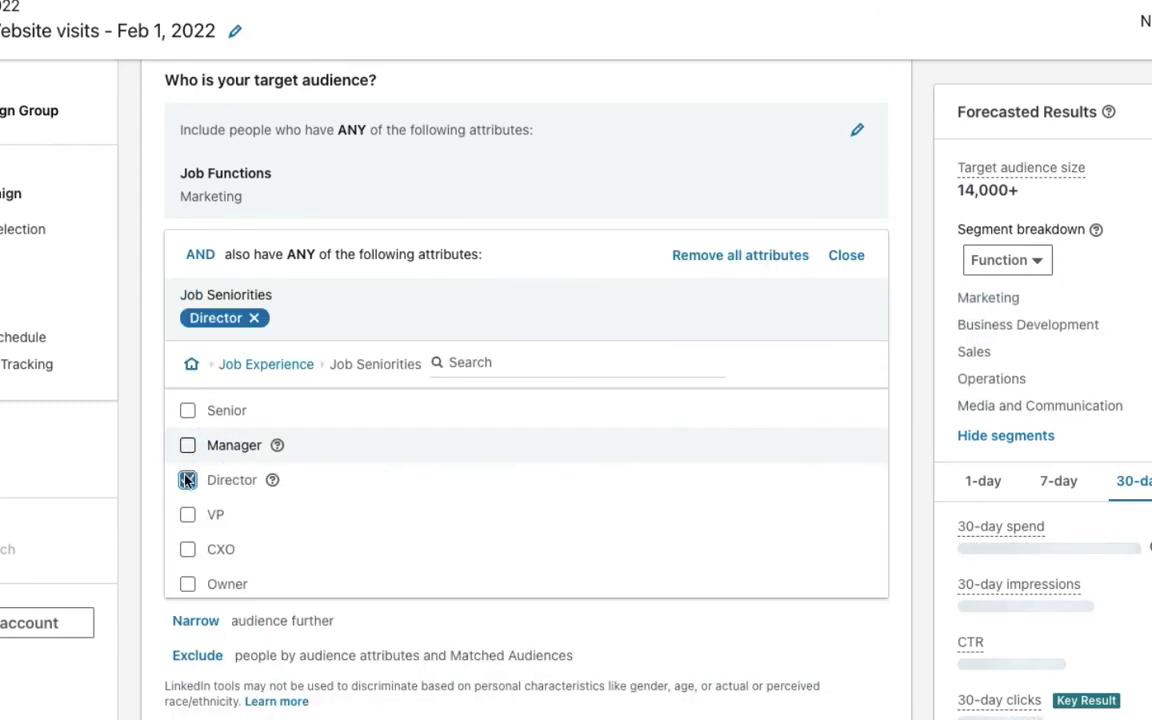
click(187, 516)
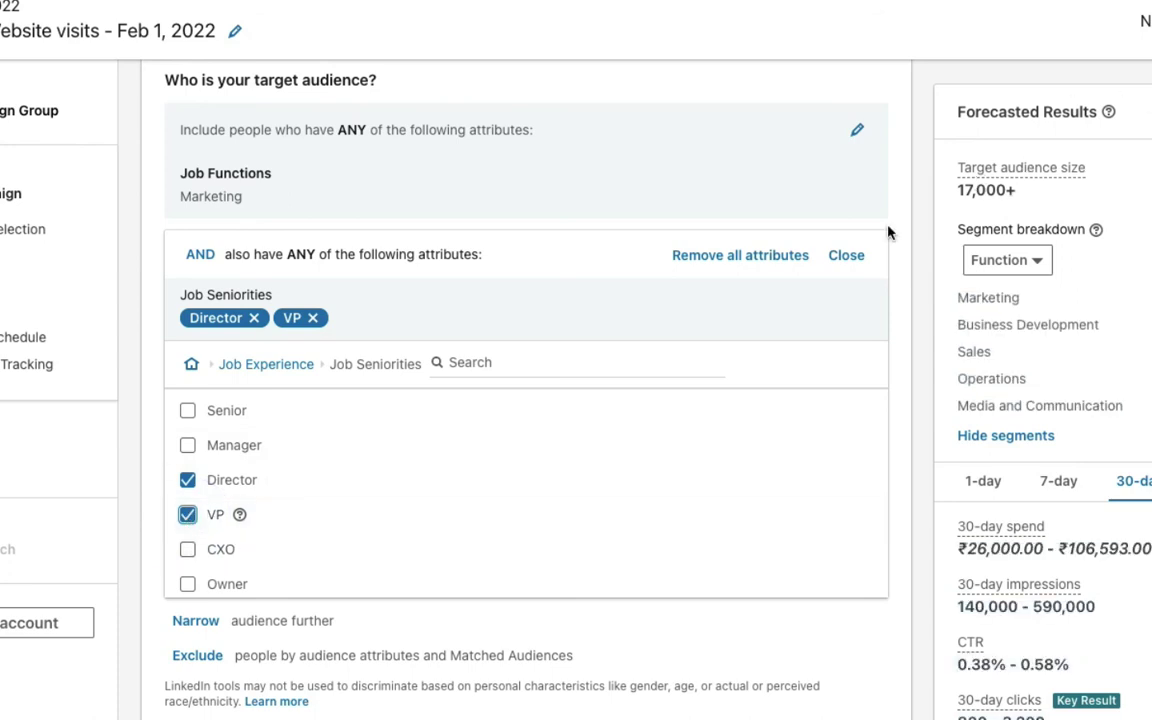
click(187, 514)
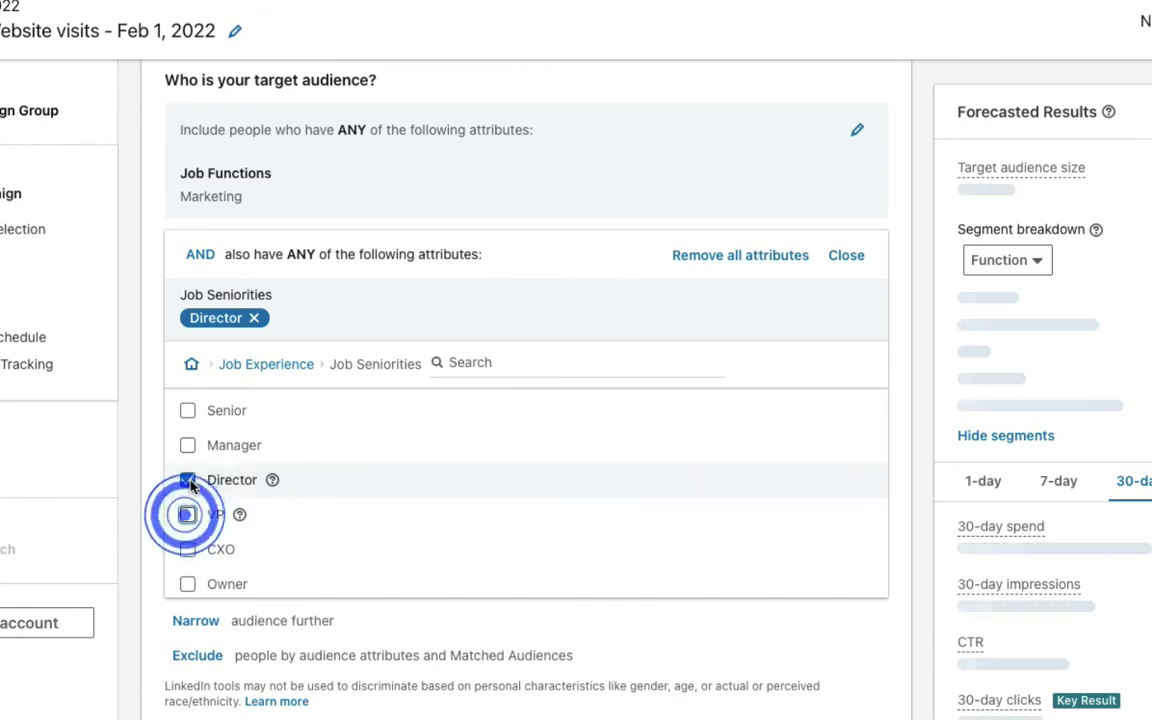
click(188, 481)
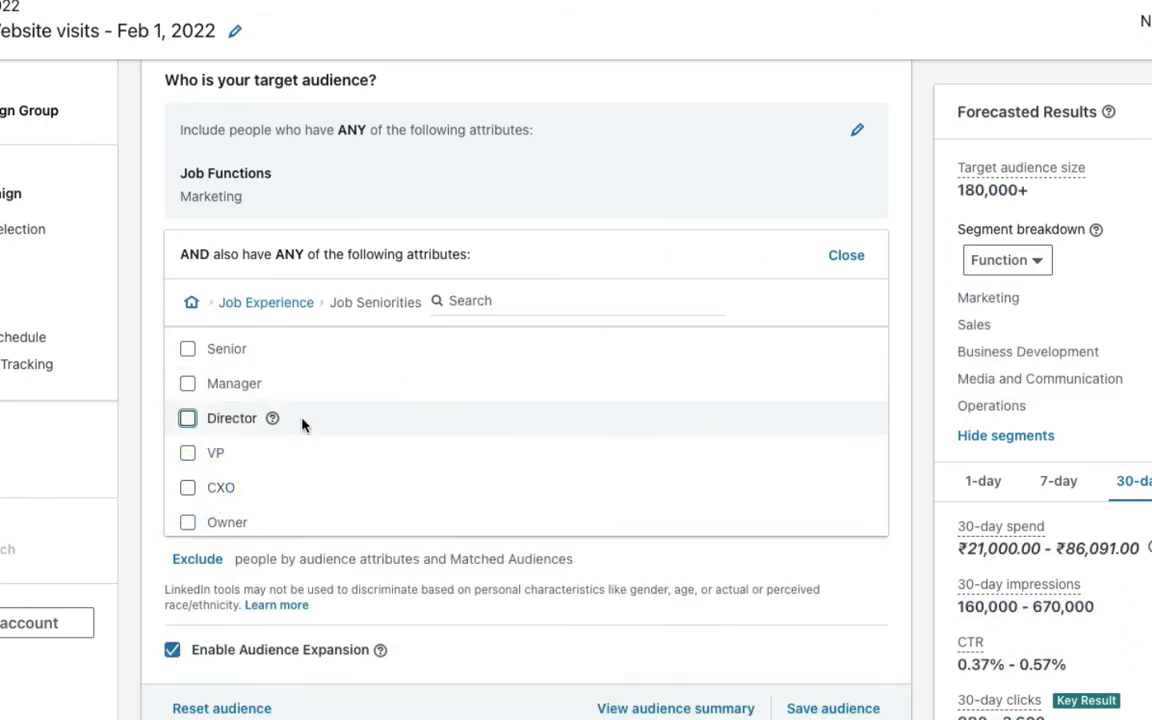
Step: Include the job seniorities Director, VP, CXO, Owner and Partner in the narrowing condition
click(187, 420)
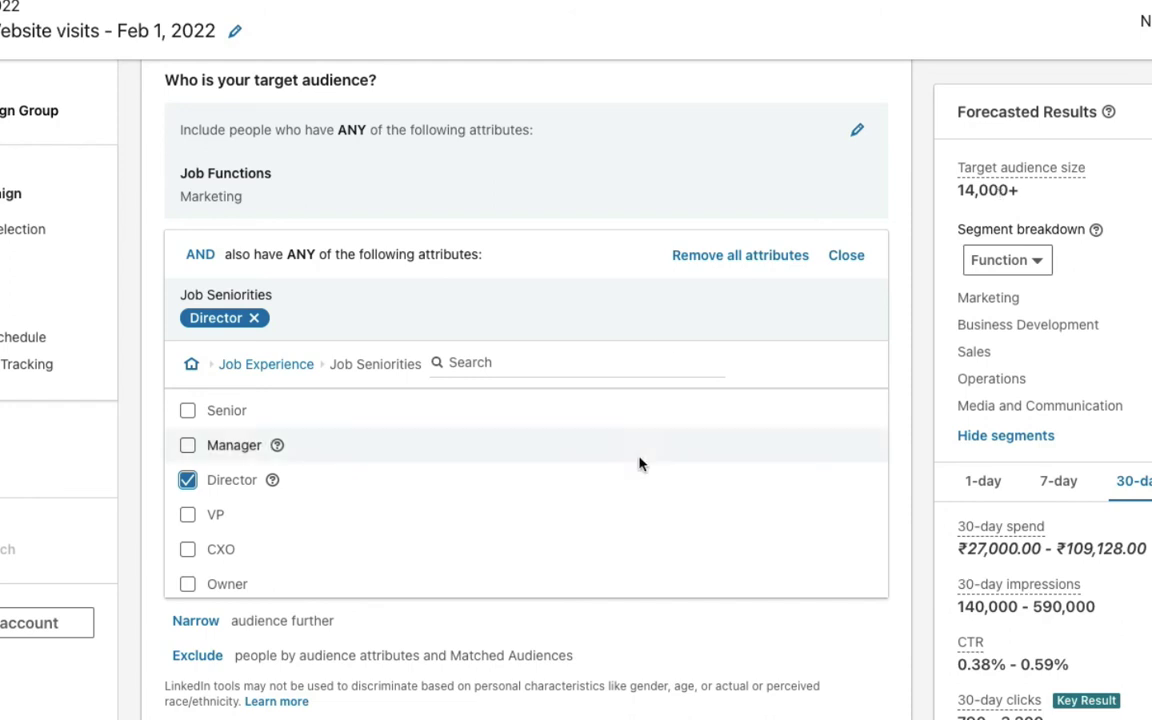
mouse_move(272, 484)
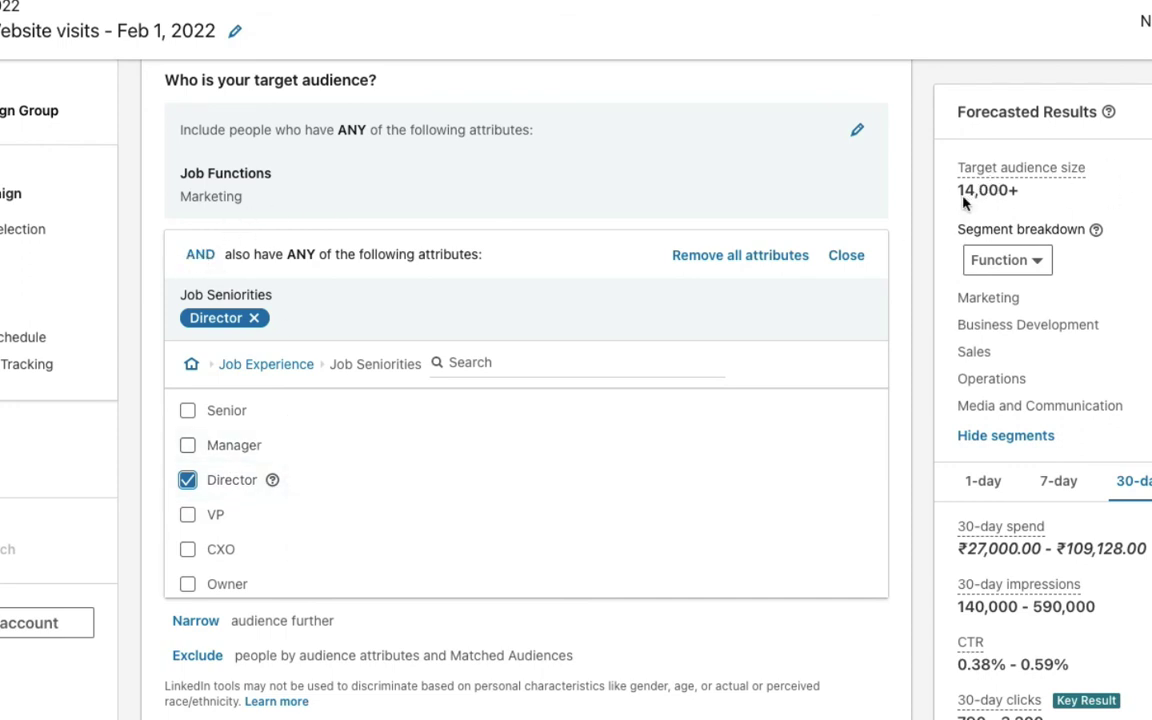
click(186, 514)
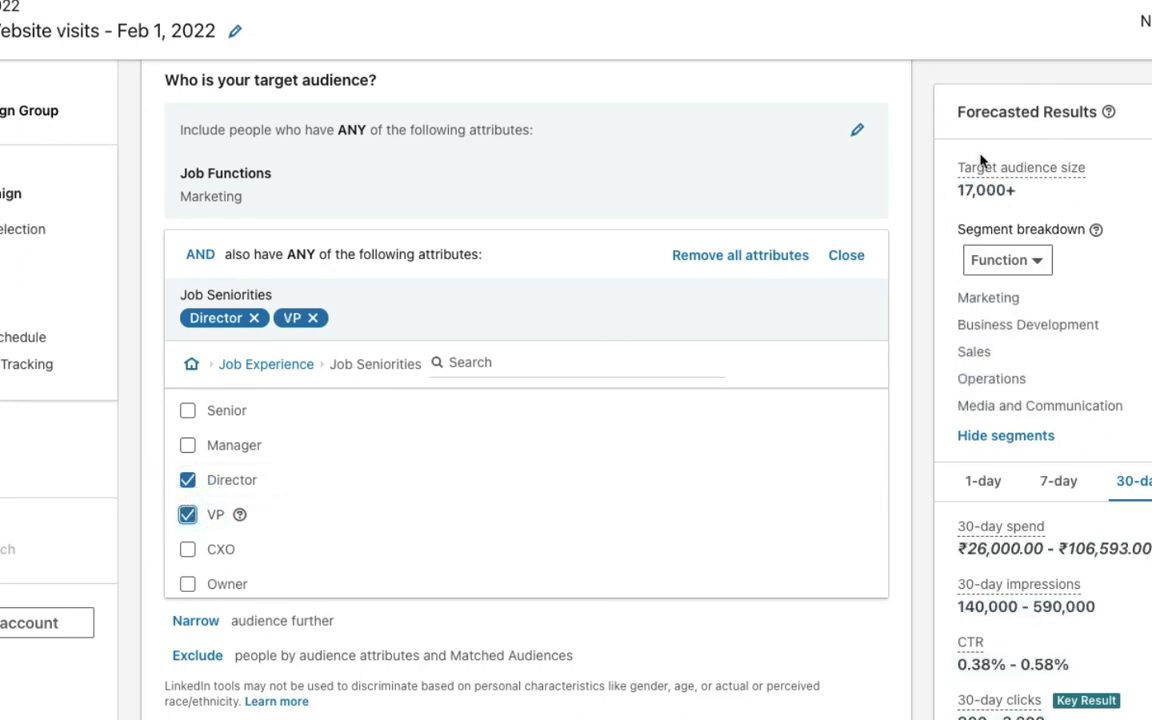
scroll(250, 527, down, 1)
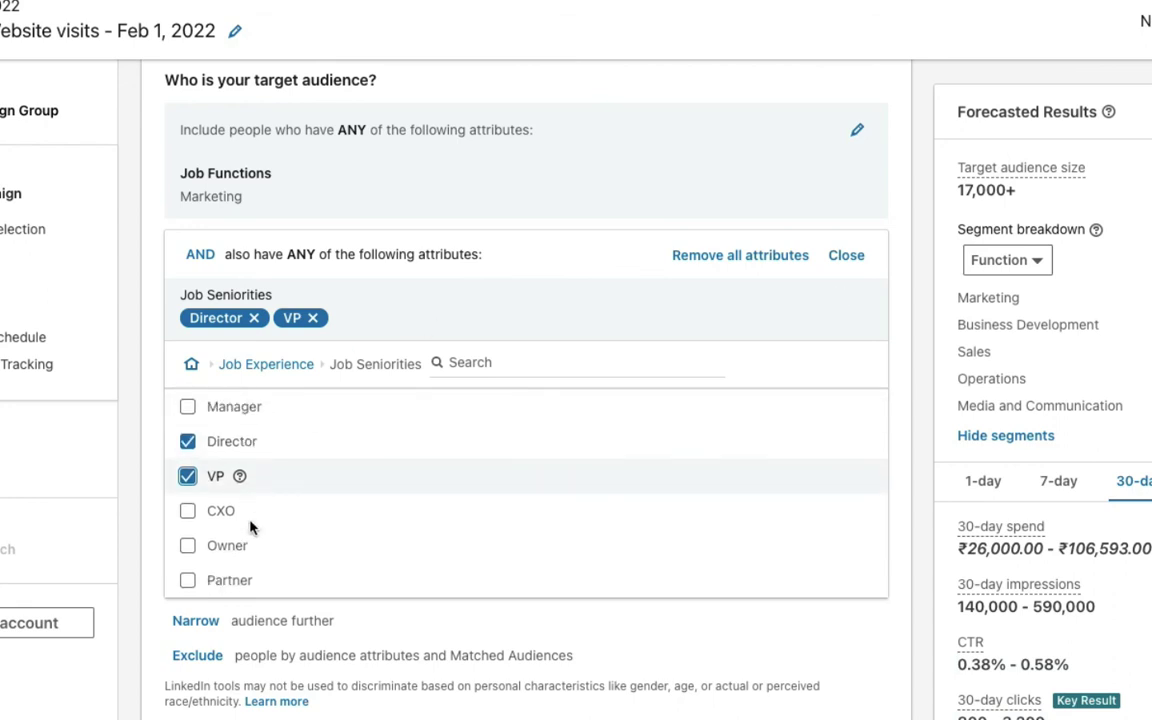
click(188, 512)
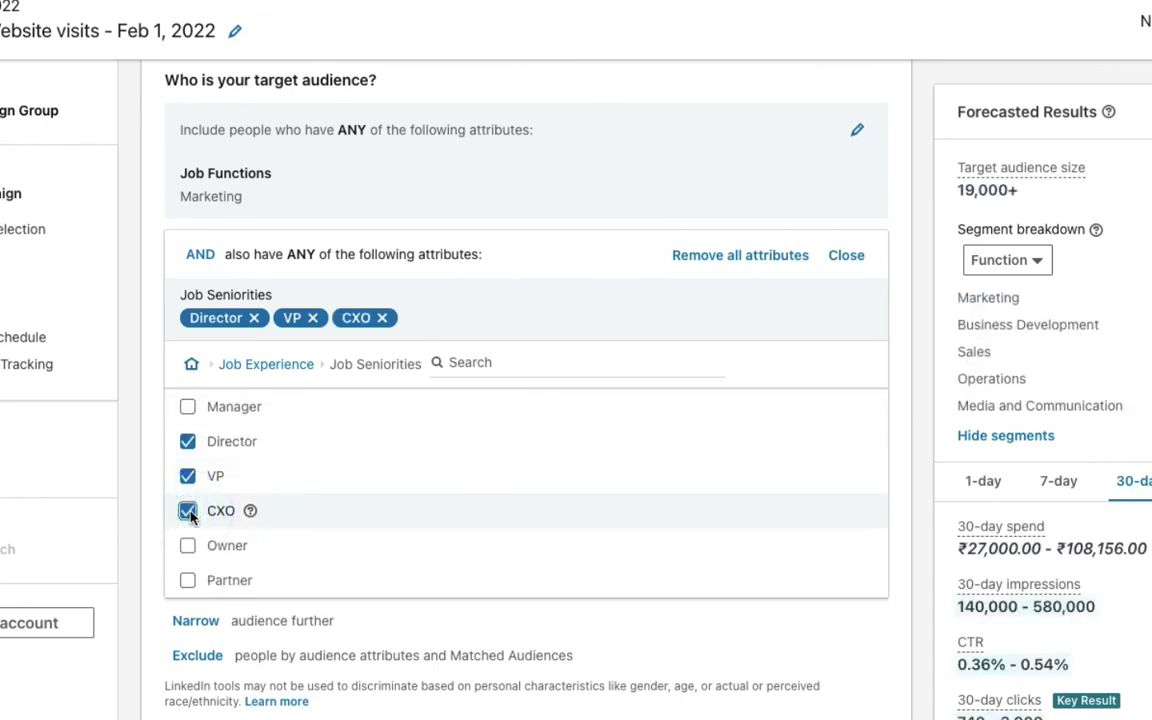
click(188, 546)
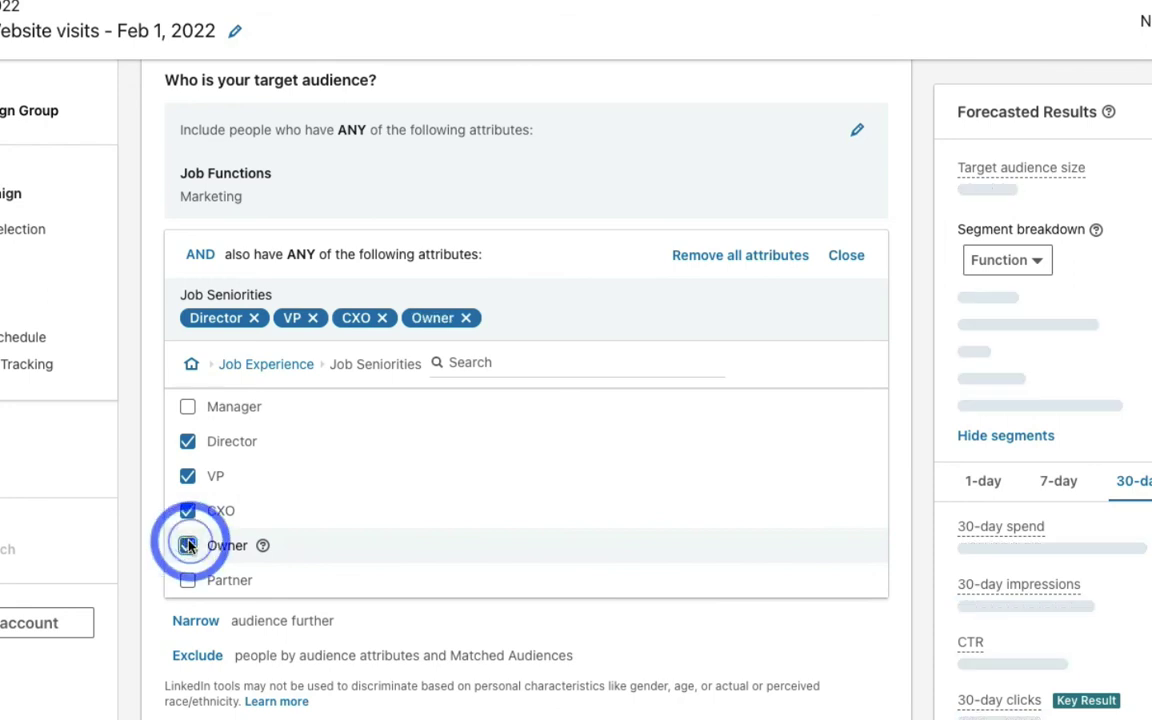
click(188, 580)
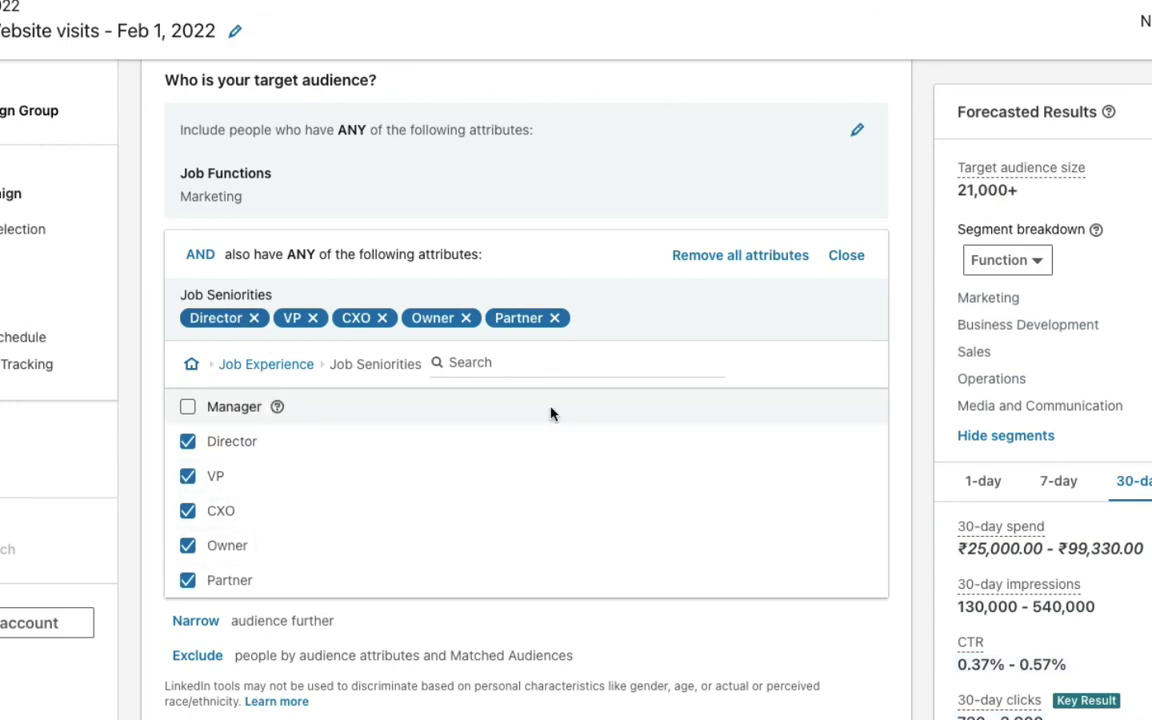
Step: Edit the first audience condition to include the Accounting and Arts and Design job functions alongside Marketing
click(192, 621)
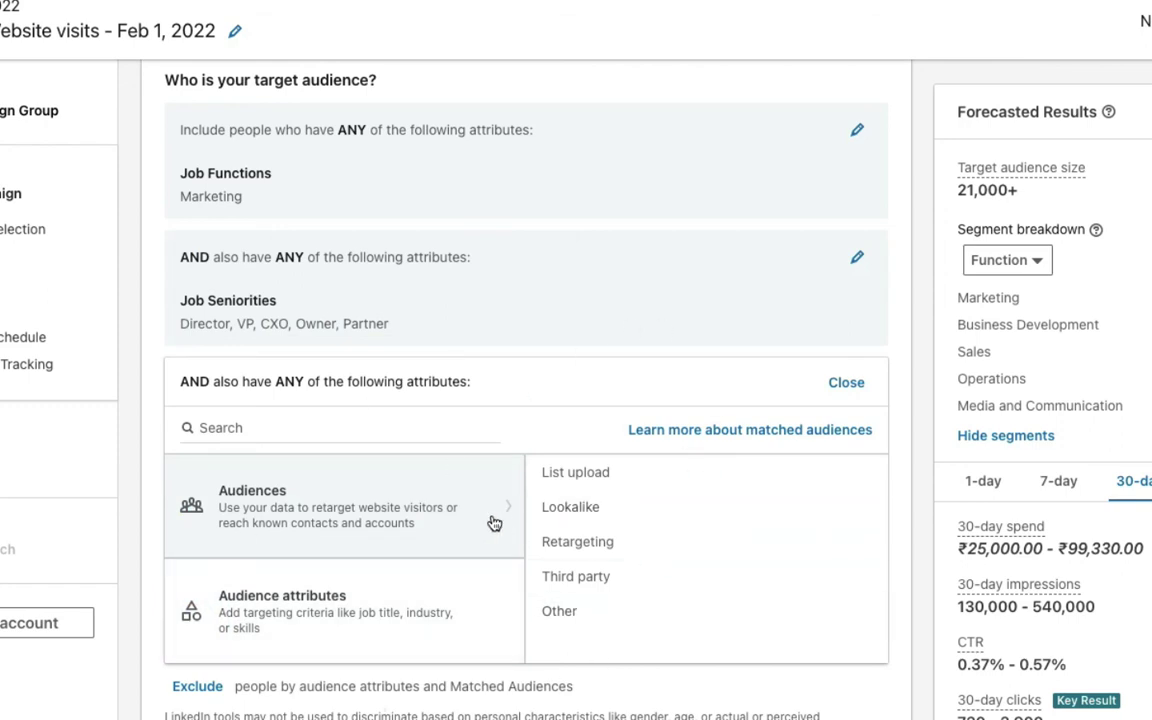
scroll(463, 338, up, 1)
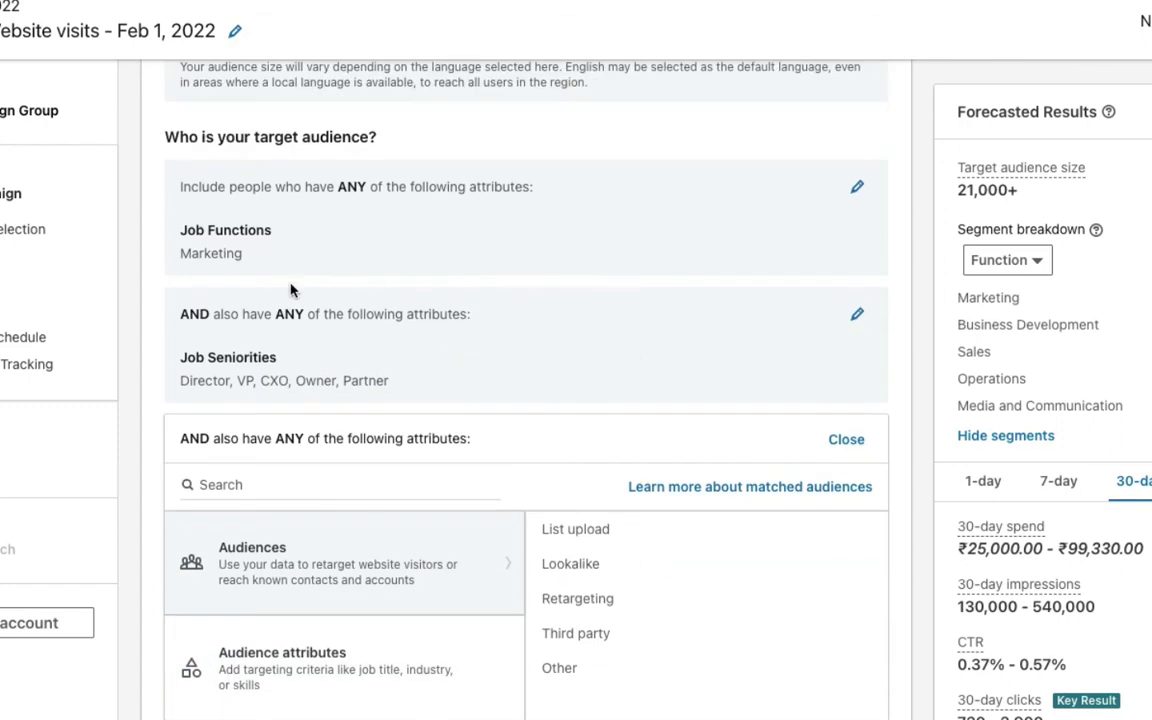
click(857, 187)
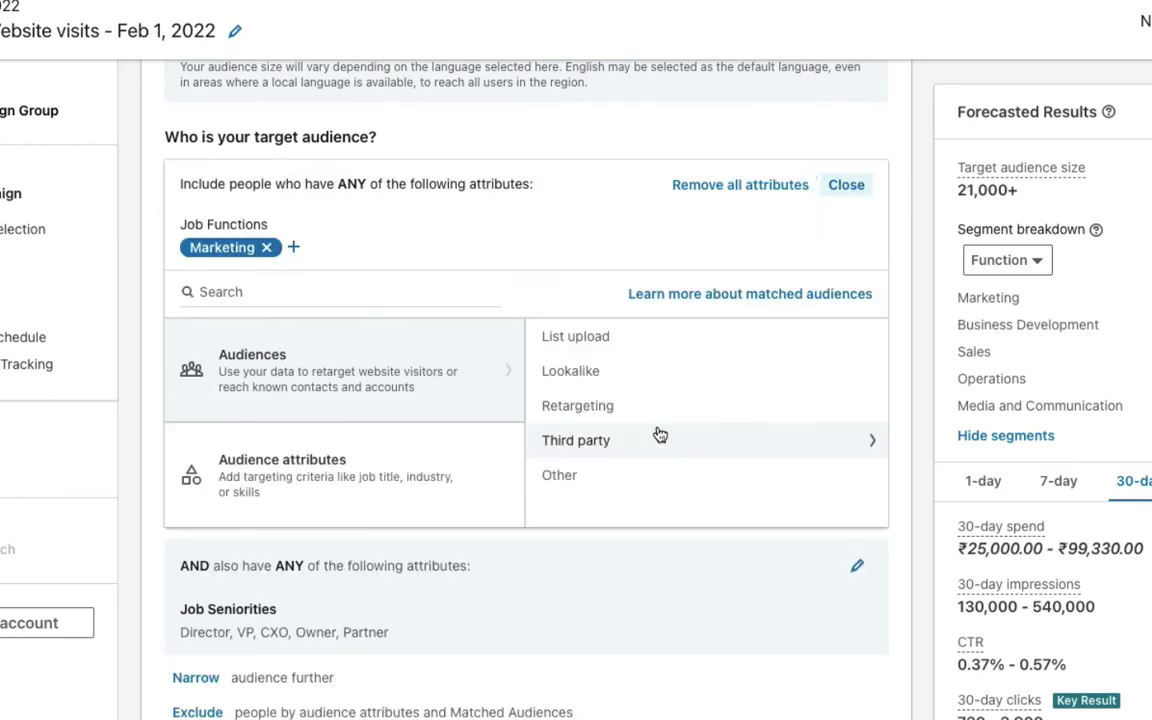
click(355, 475)
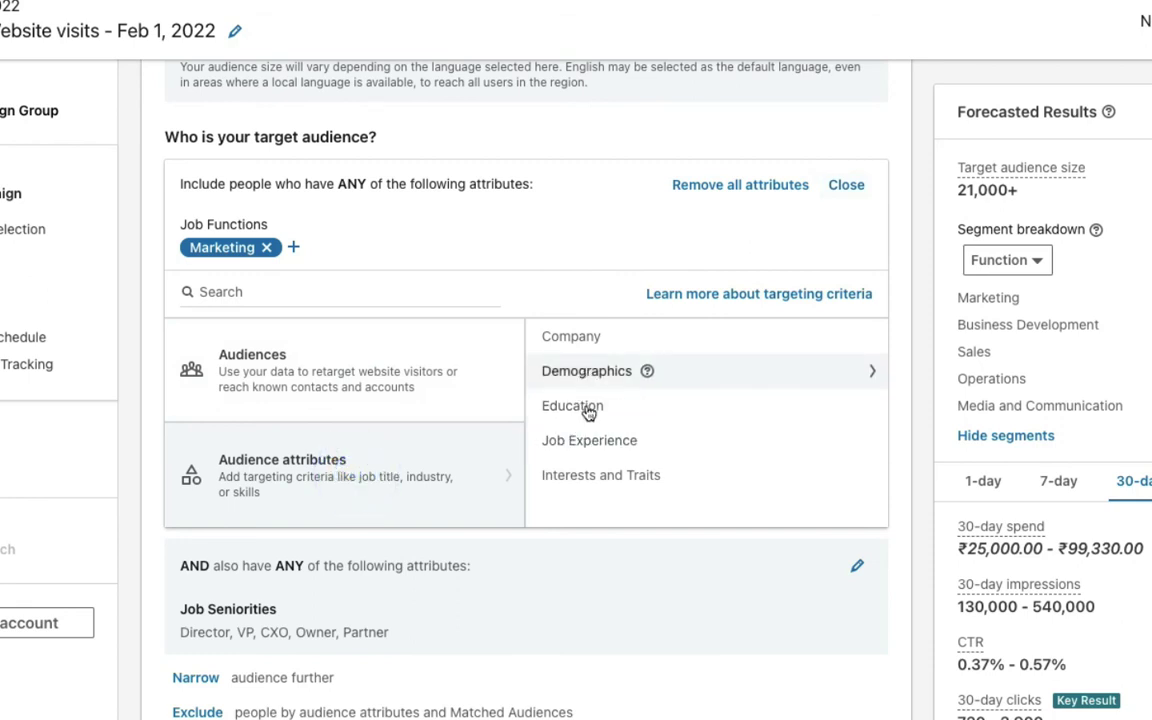
click(580, 449)
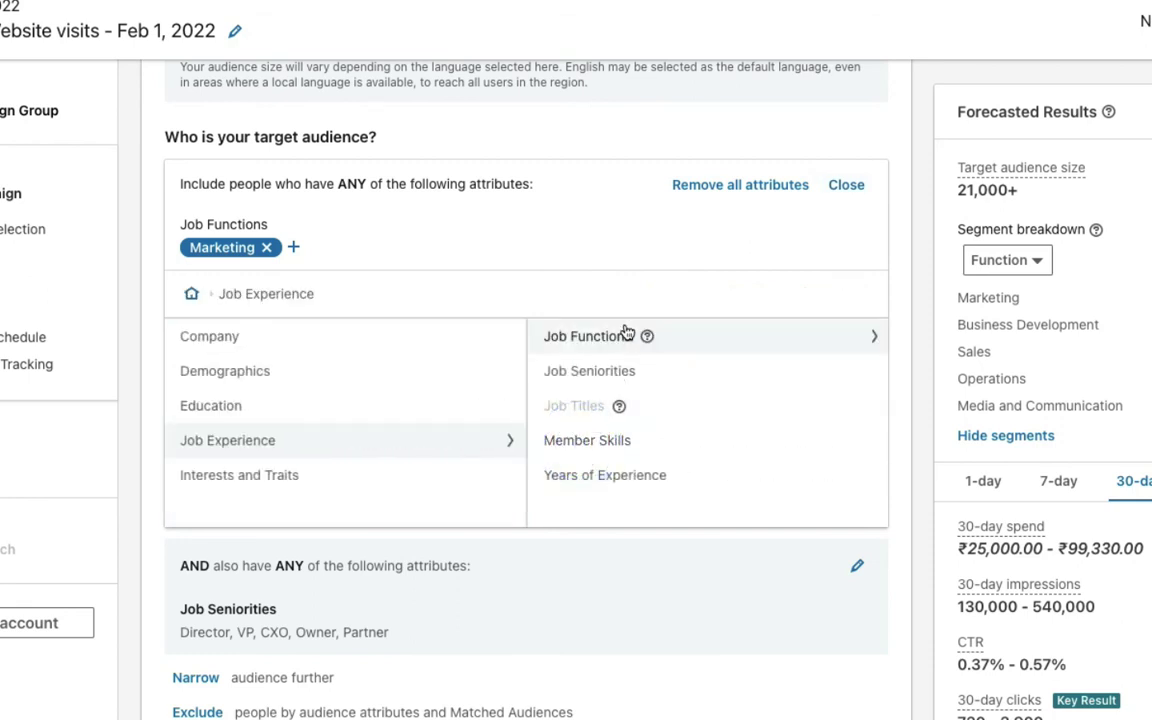
click(607, 347)
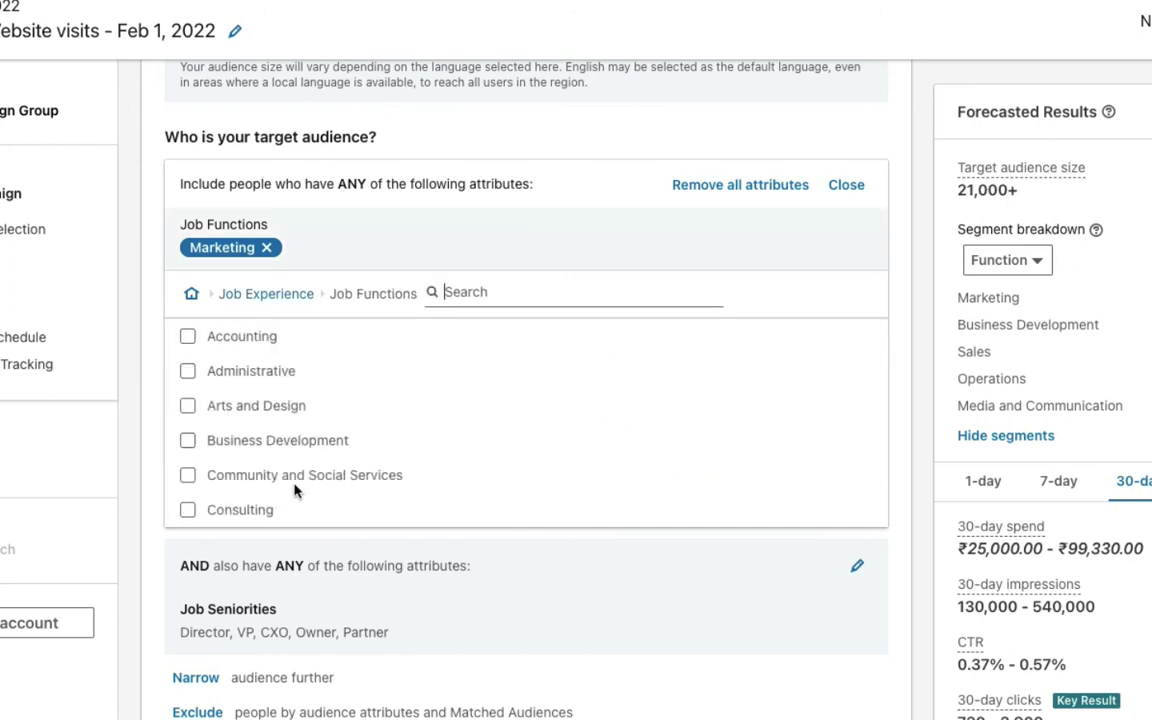
click(187, 337)
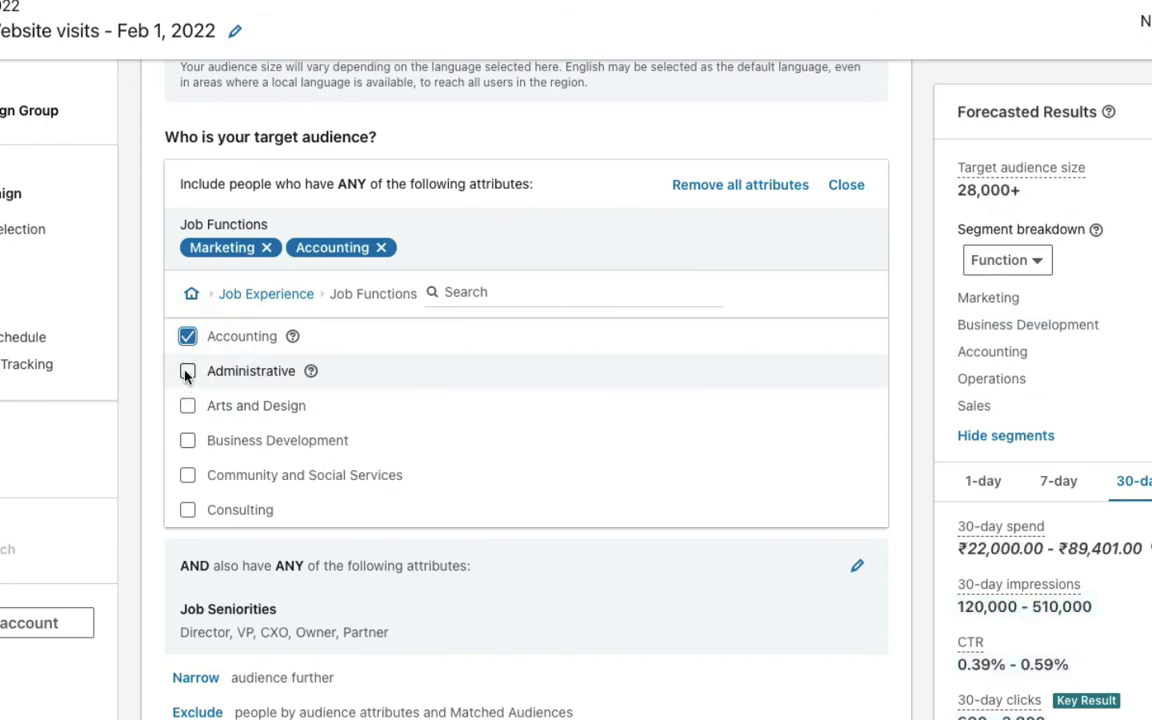
click(187, 405)
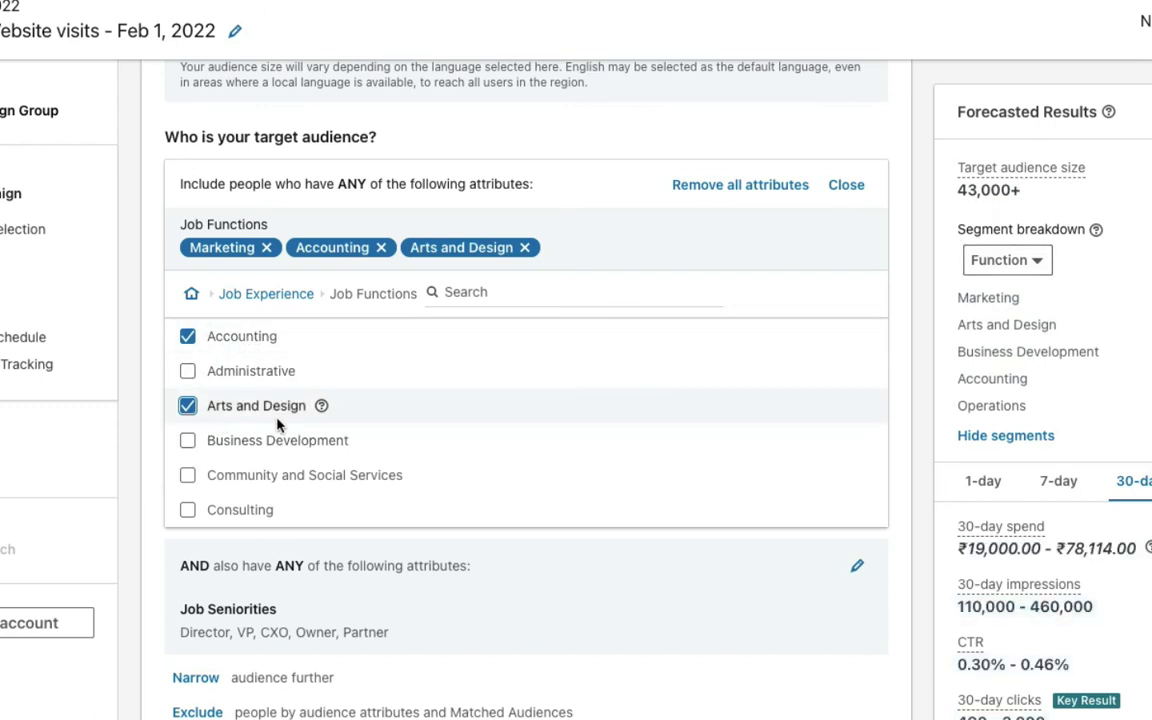
click(609, 185)
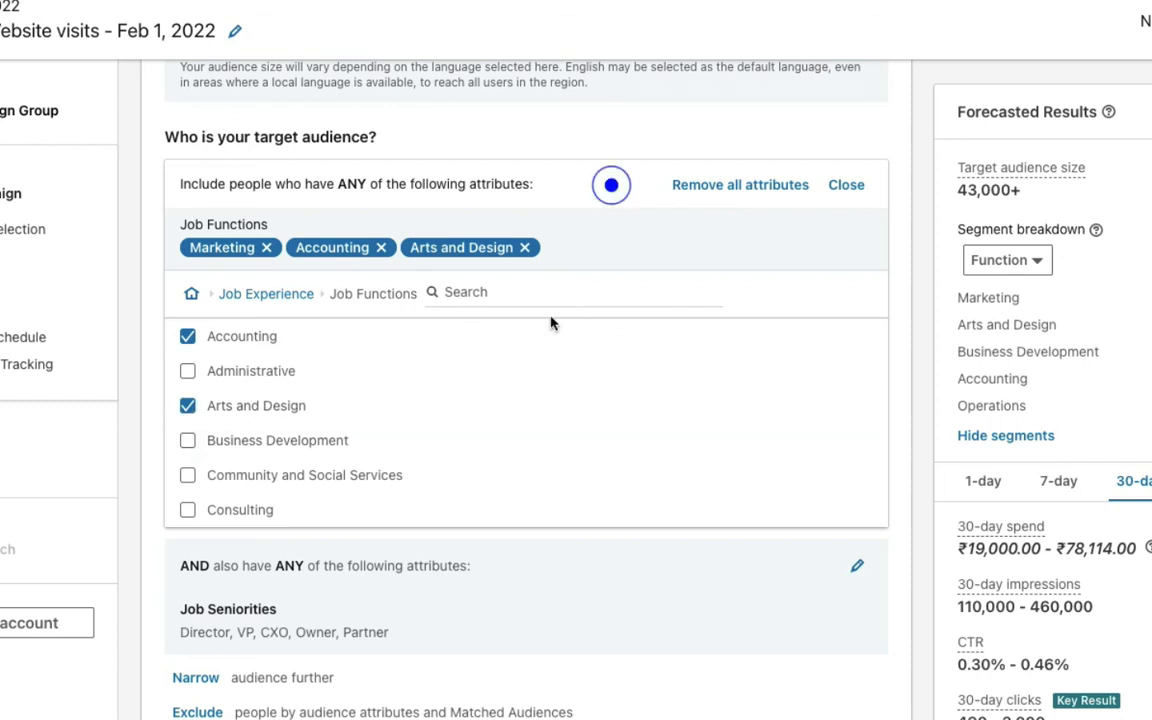
scroll(496, 514, down, 3)
scroll(496, 514, down, 3)
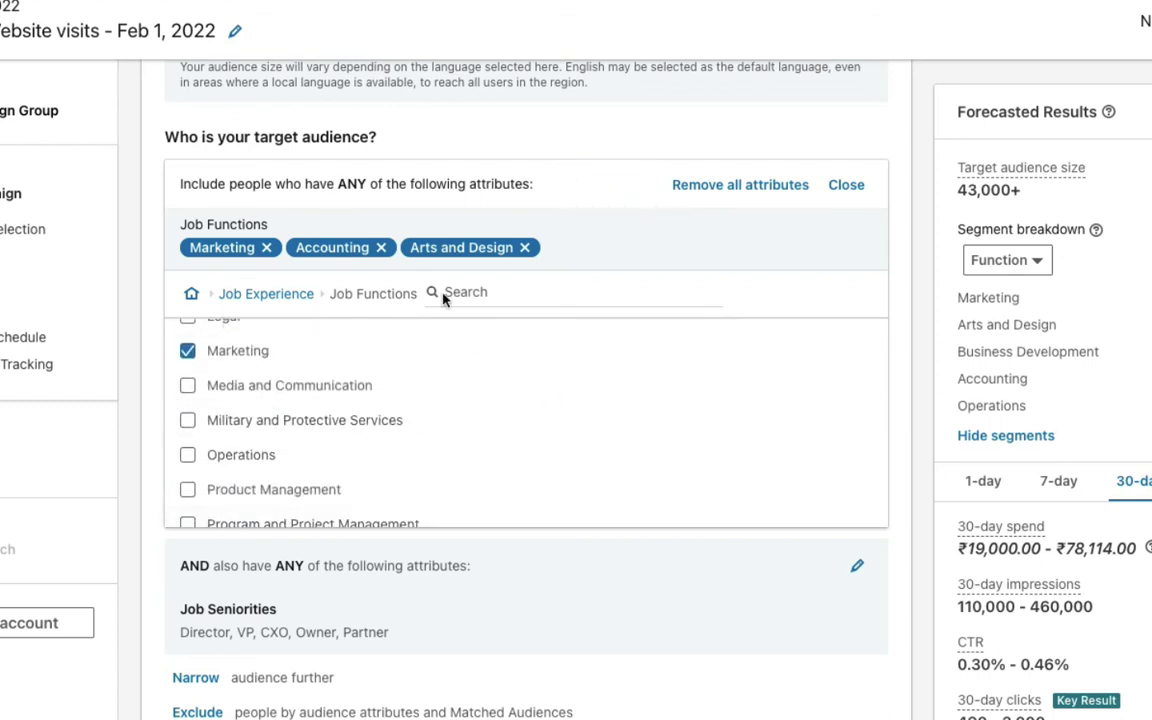
Step: Start an exclusion condition by audience attributes and open the Degrees search under Education
click(151, 538)
scroll(155, 515, down, 2)
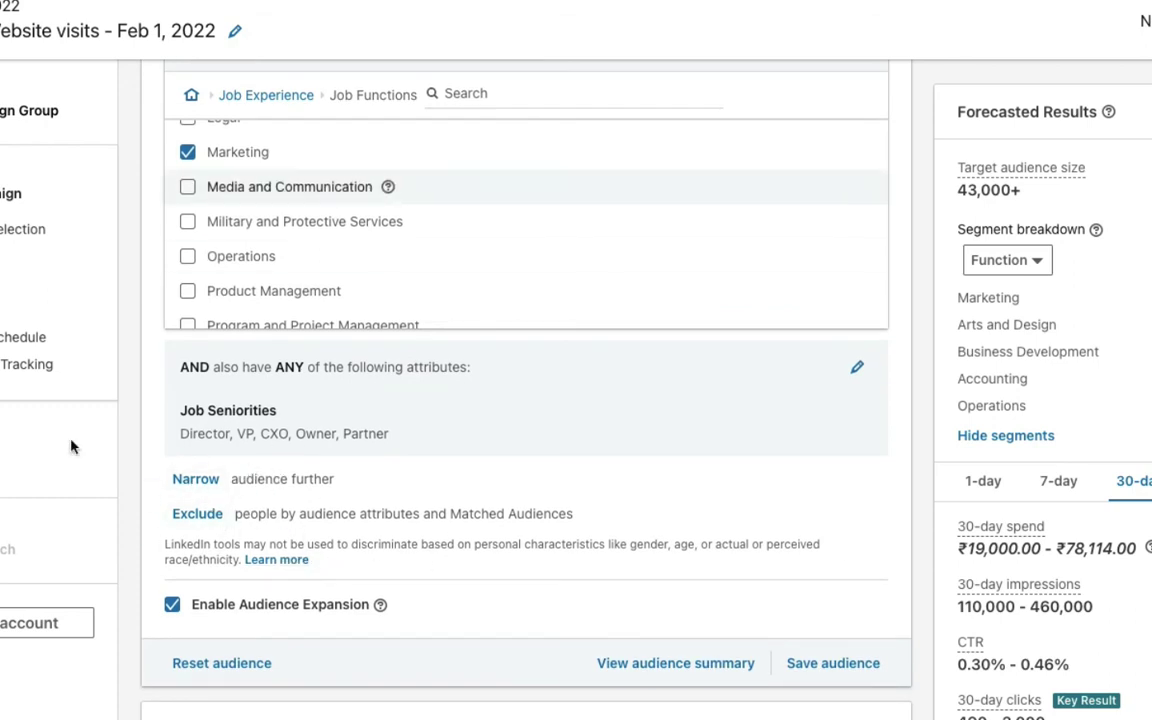
click(197, 515)
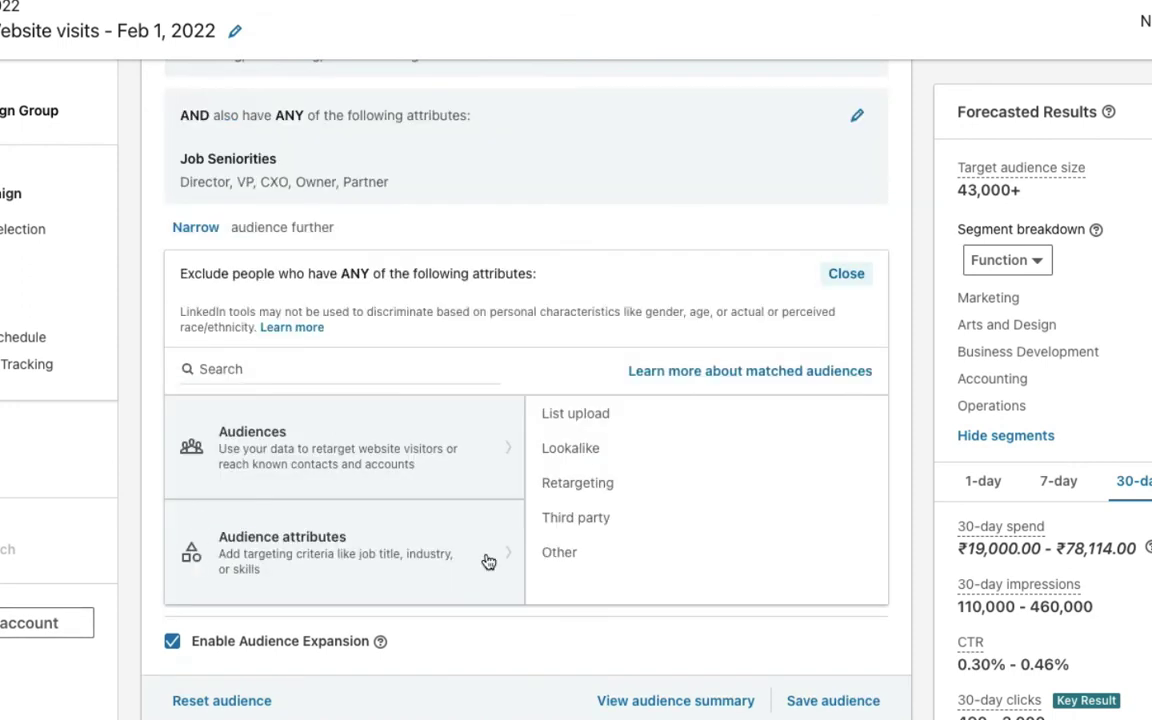
click(416, 539)
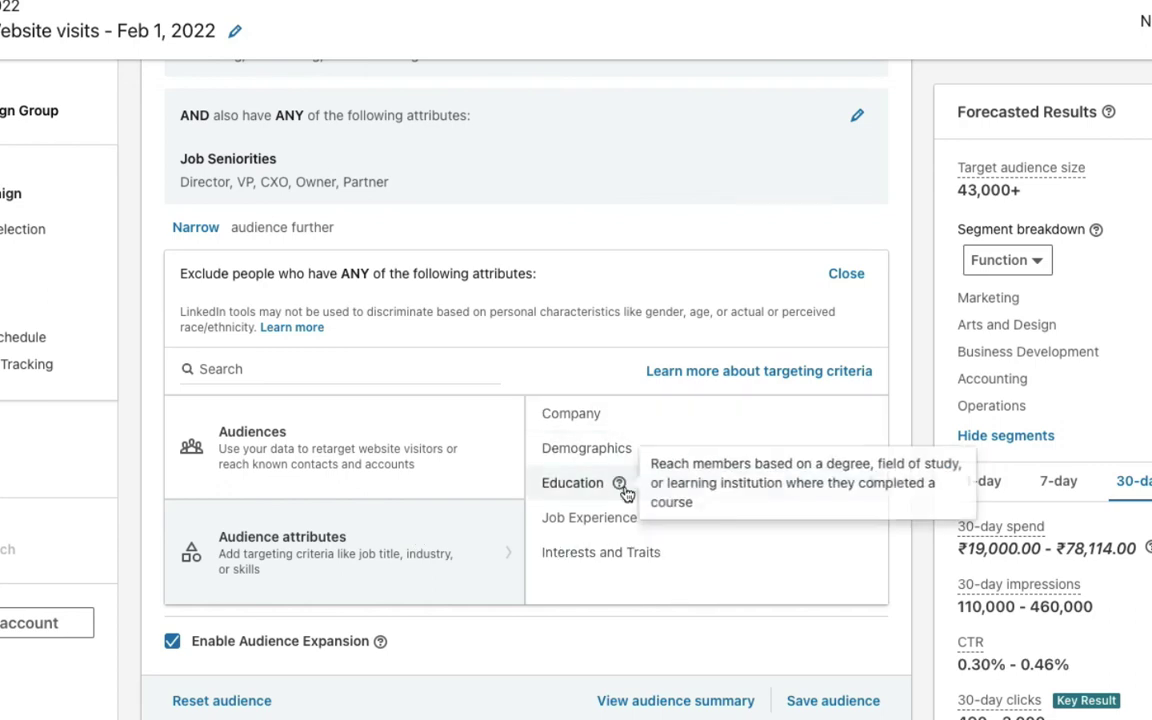
click(574, 483)
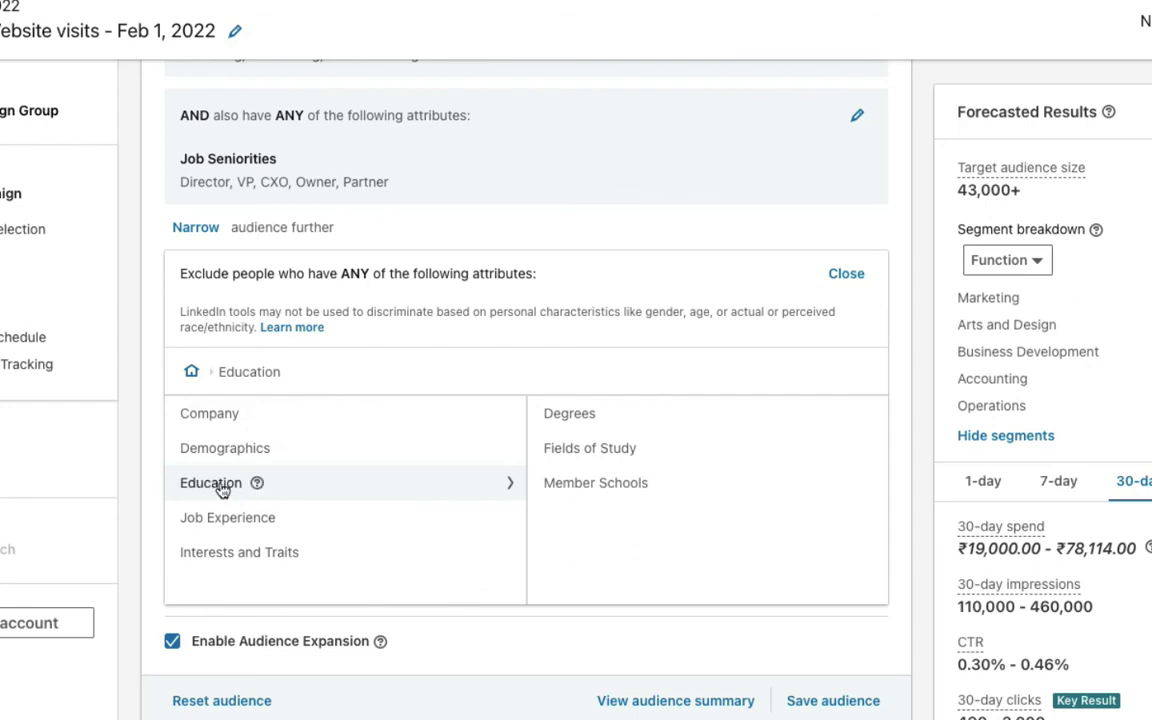
click(688, 414)
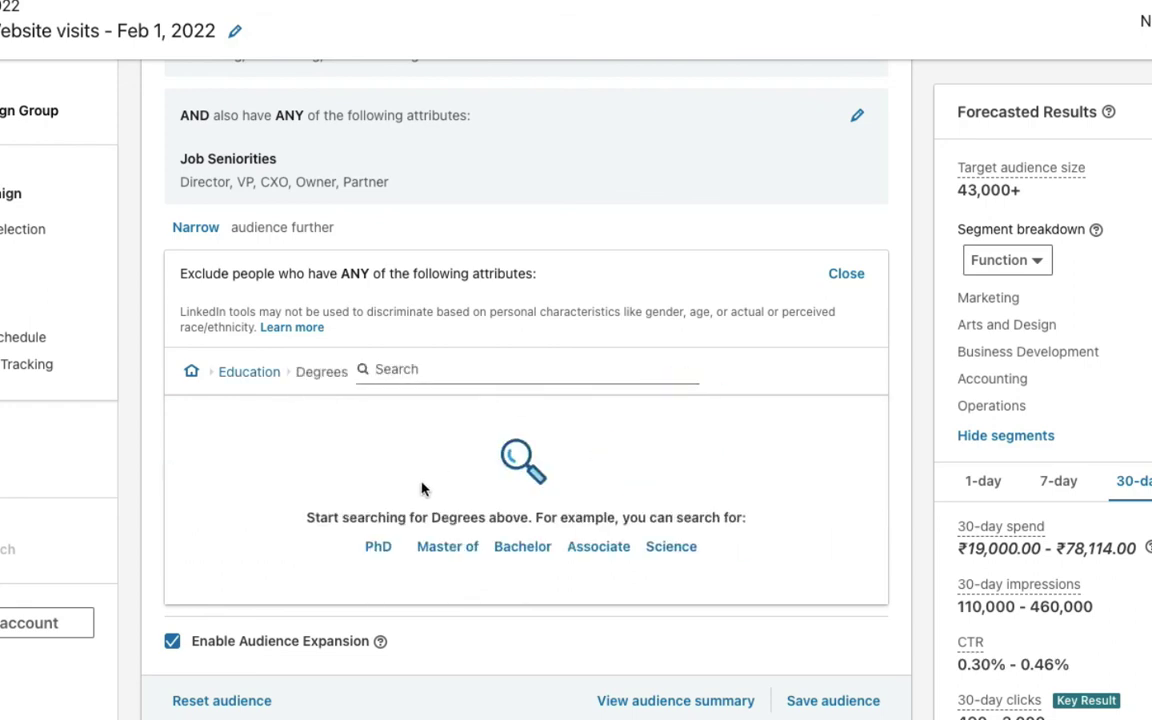
Step: Search the degrees for "phd" and exclude Doctor of Philosophy - PhD, removing the exclusion once and adding it again
text(phd)
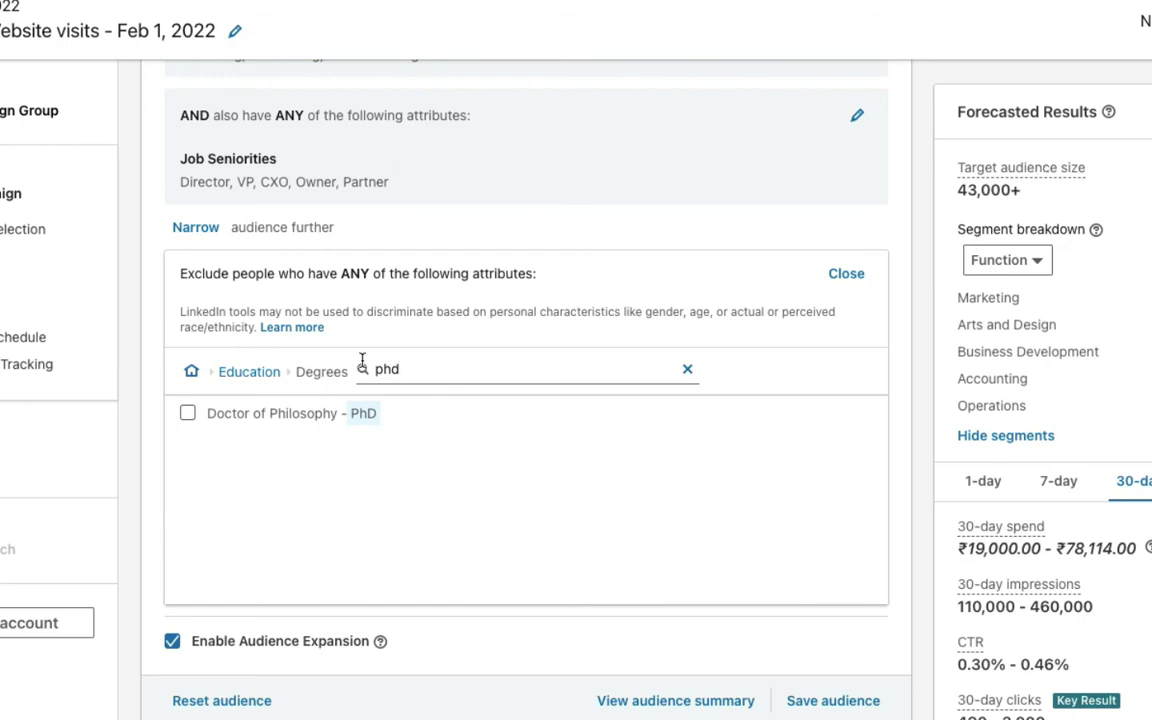
click(187, 413)
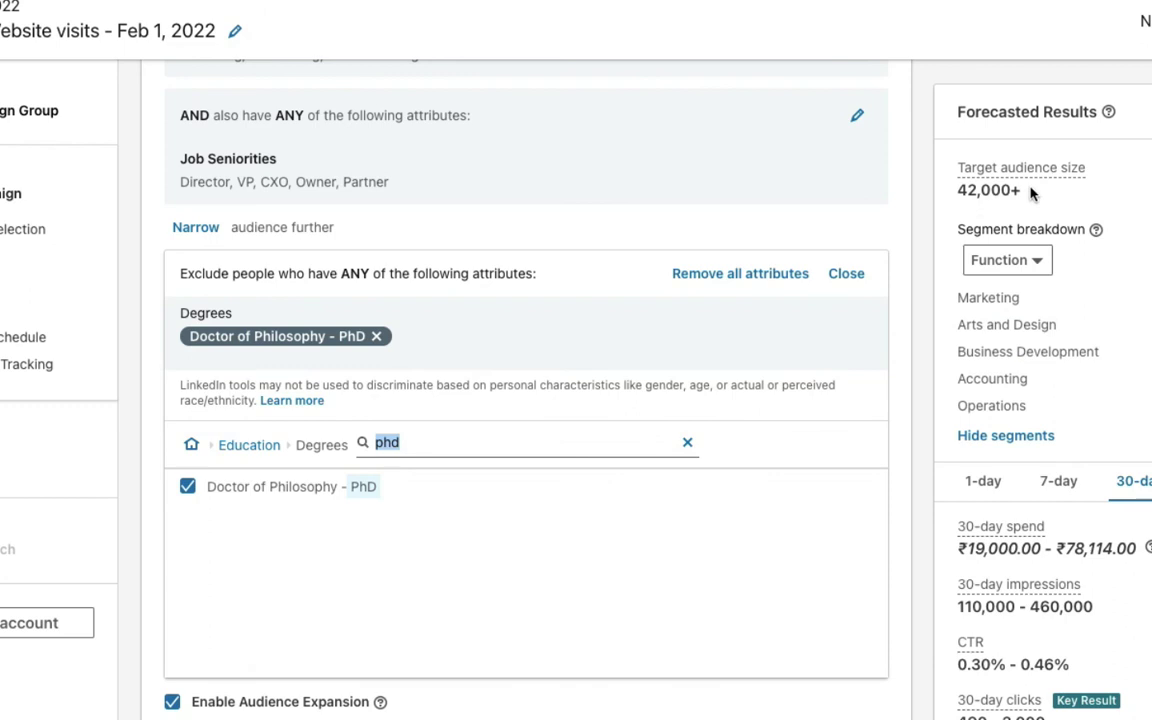
click(187, 487)
click(185, 484)
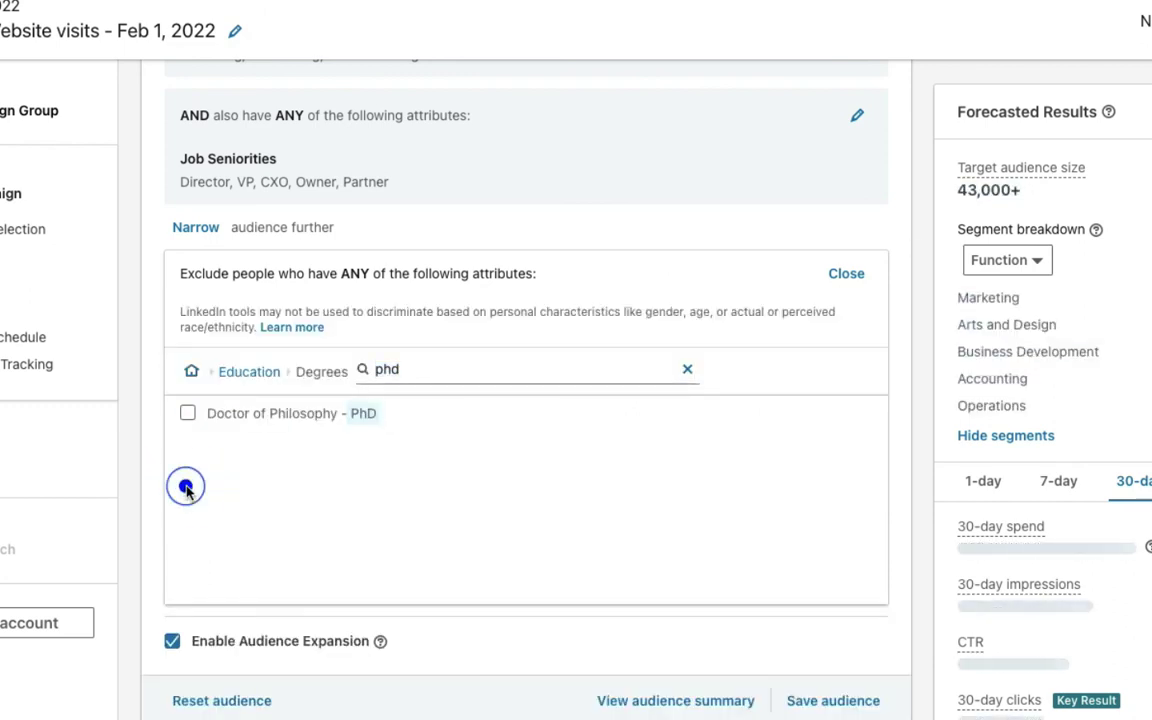
click(190, 408)
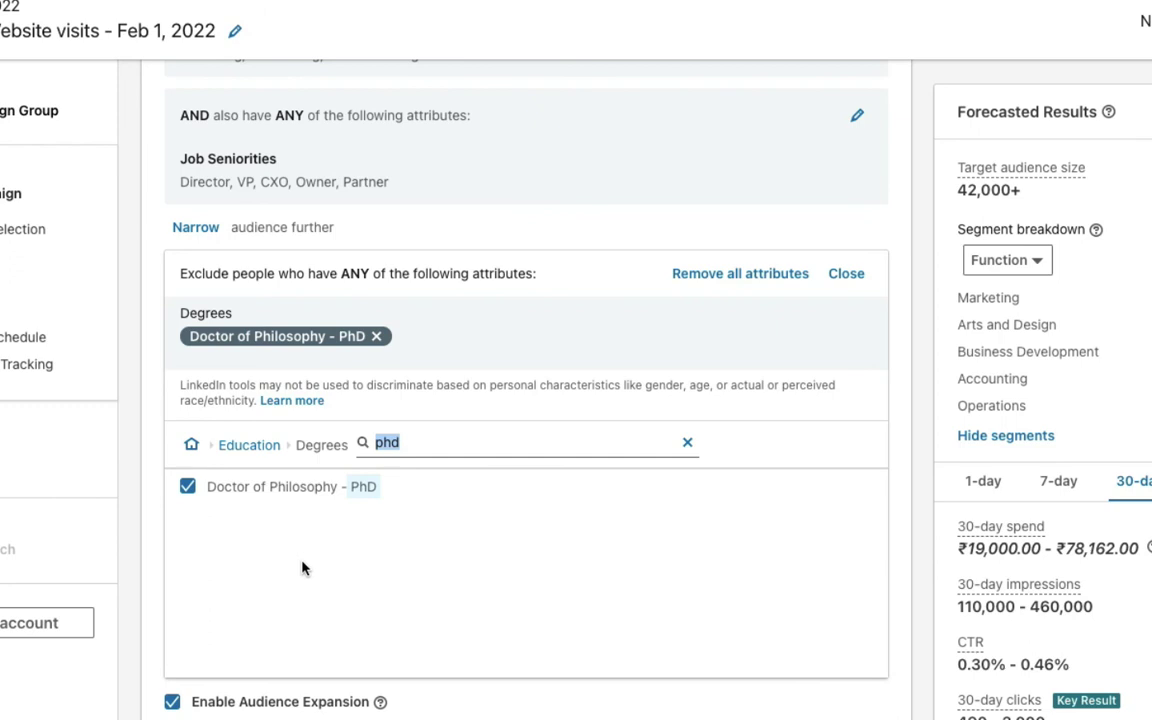
Step: Review the included job functions and seniorities, the degree exclusion, and the forecast's segment breakdown by function
scroll(304, 568, up, 3)
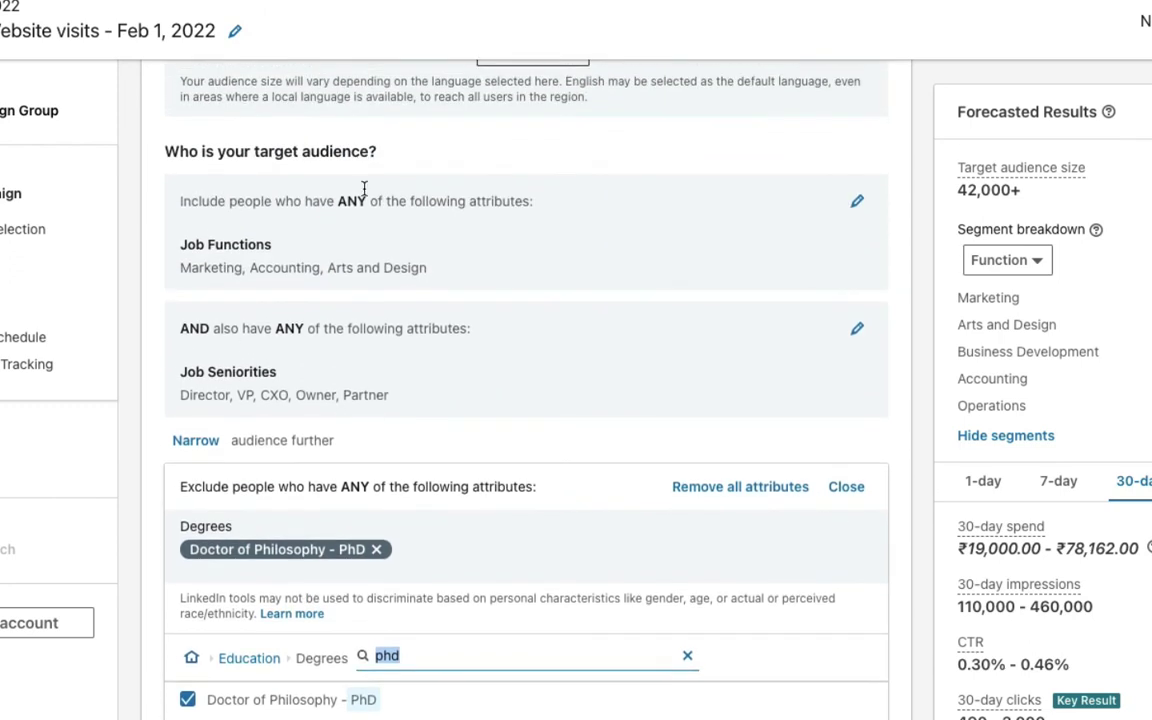
scroll(236, 255, down, 1)
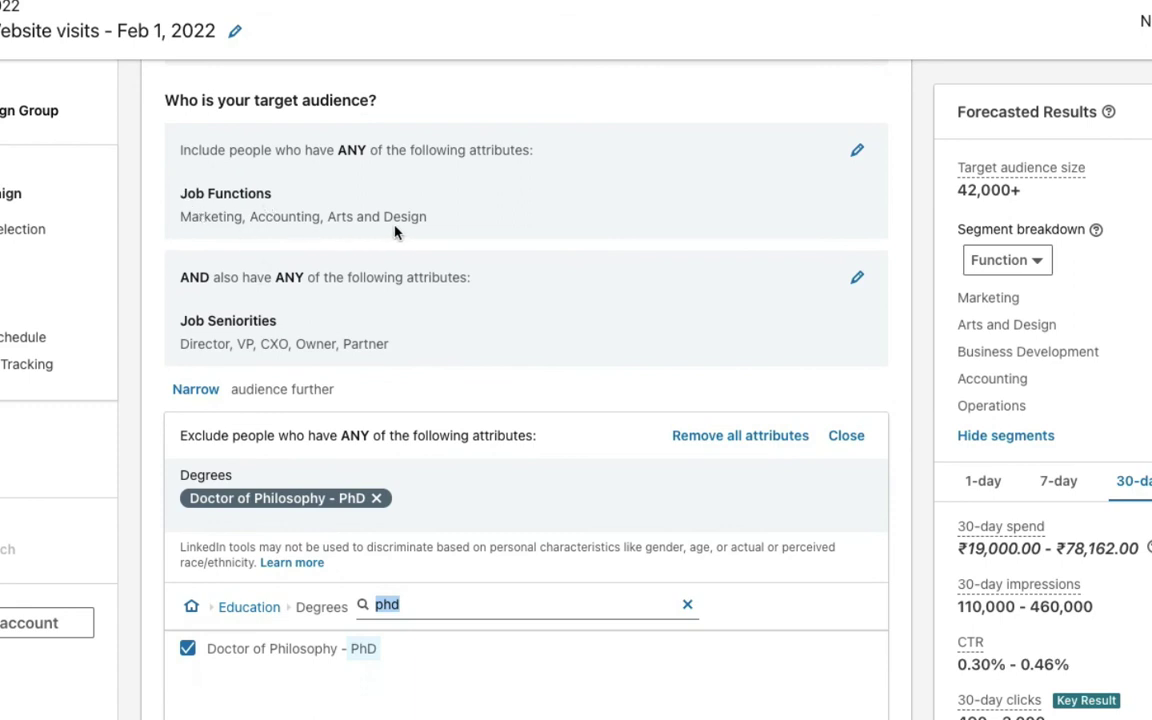
scroll(396, 232, down, 1)
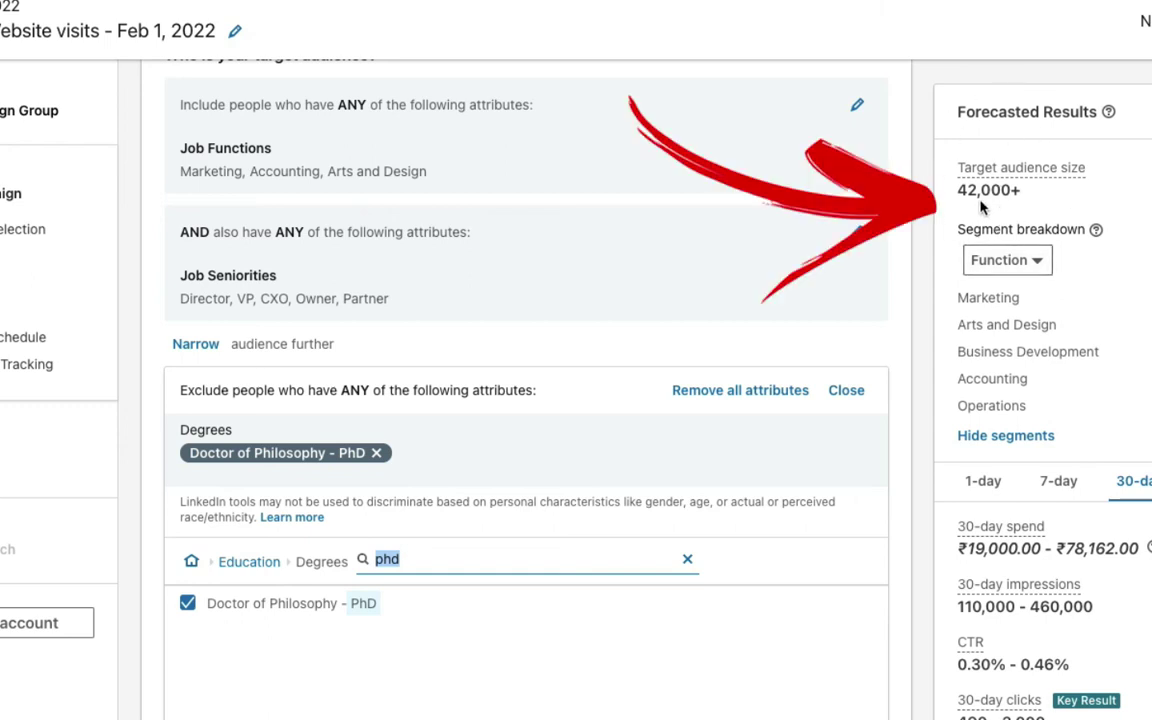
click(1040, 259)
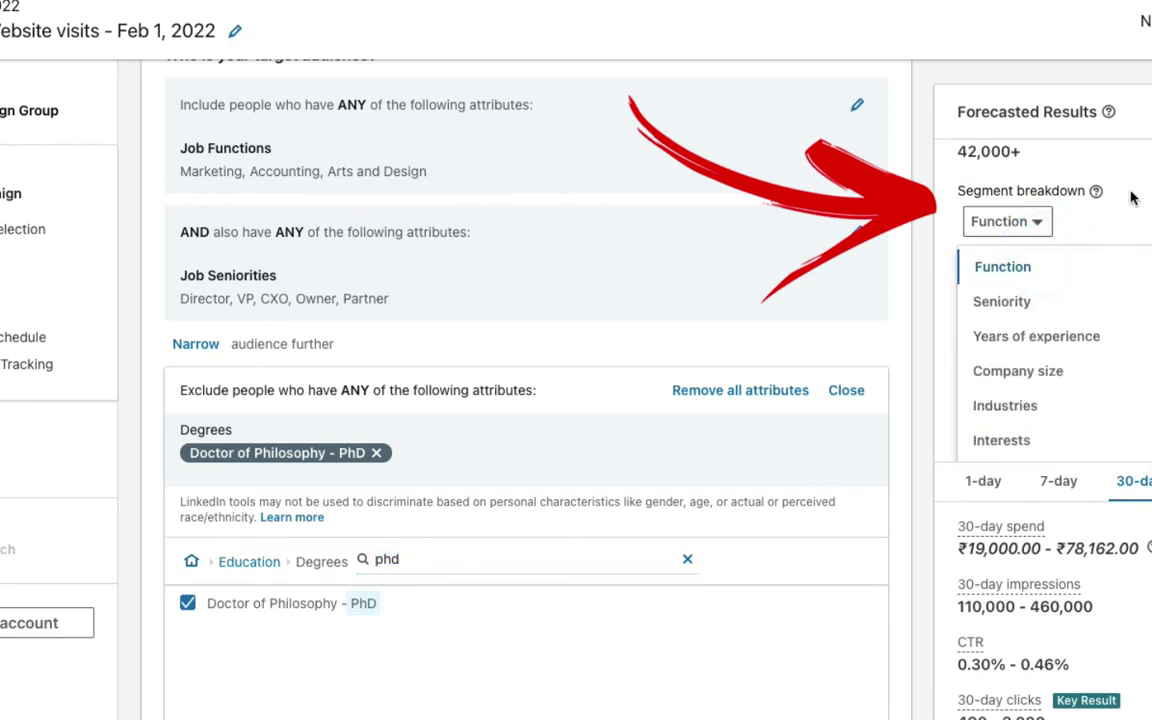
click(1136, 192)
scroll(753, 522, down, 3)
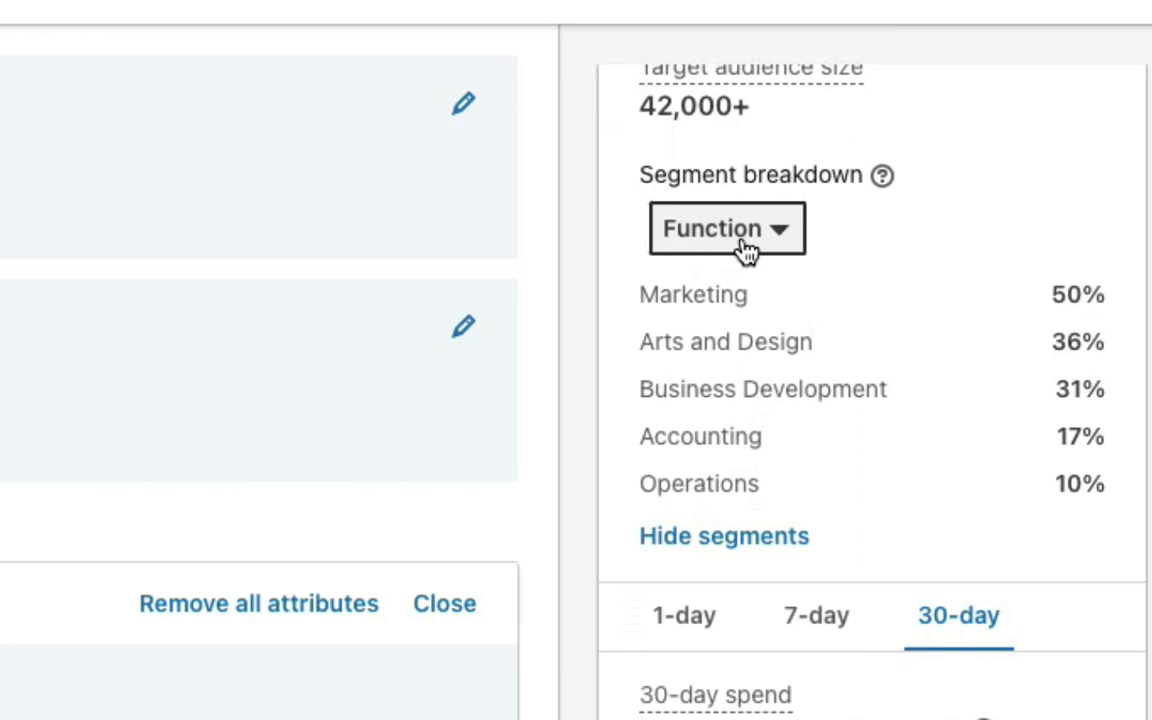
scroll(260, 380, up, 3)
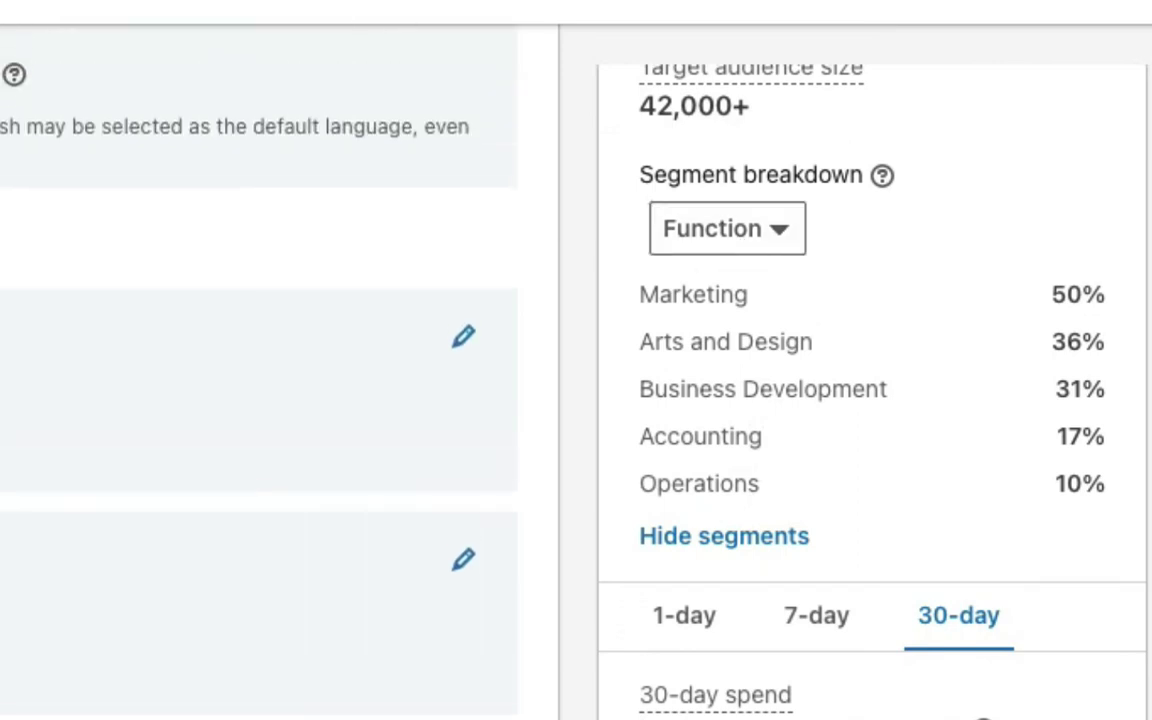
scroll(260, 380, down, 2)
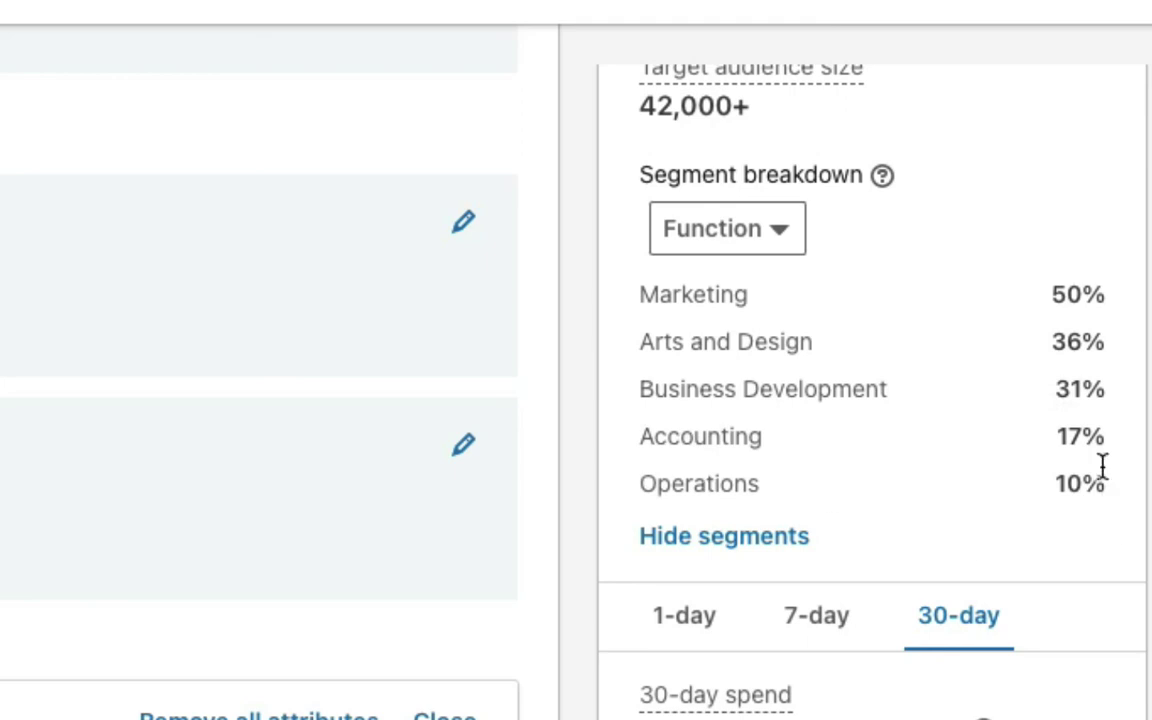
scroll(39, 398, up, 1)
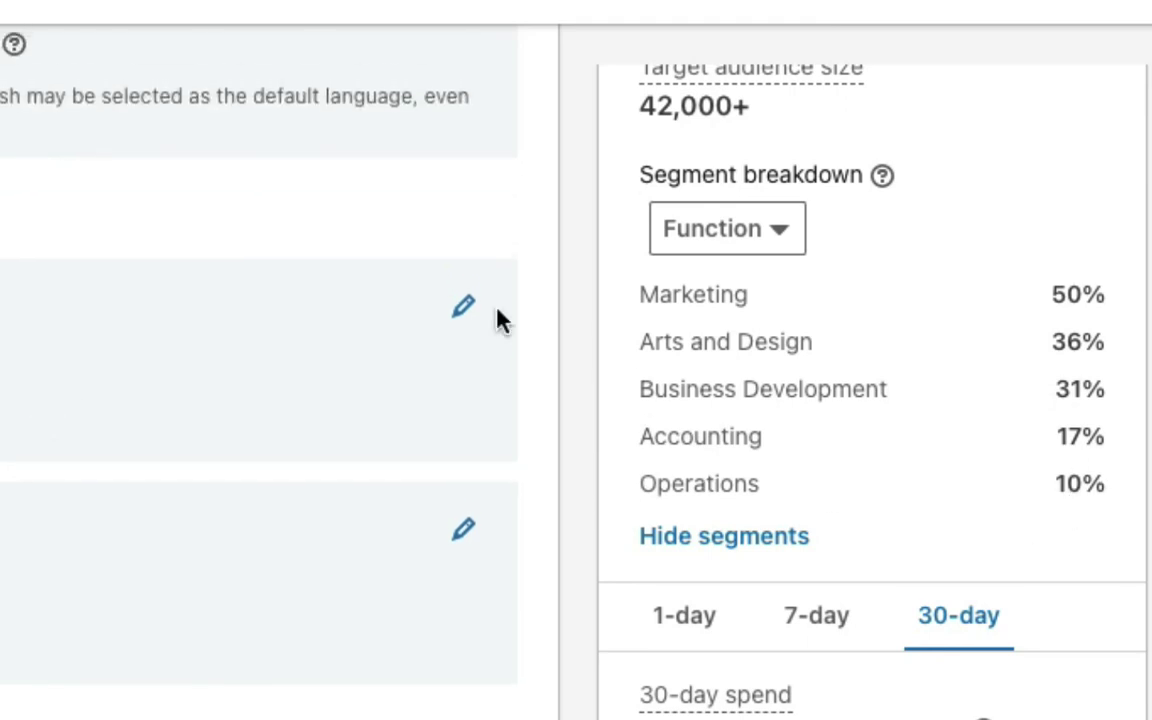
Step: Examine the forecast's segment breakdown by Seniority, Years of experience, Company size, Industries and Interests, one after another
click(770, 235)
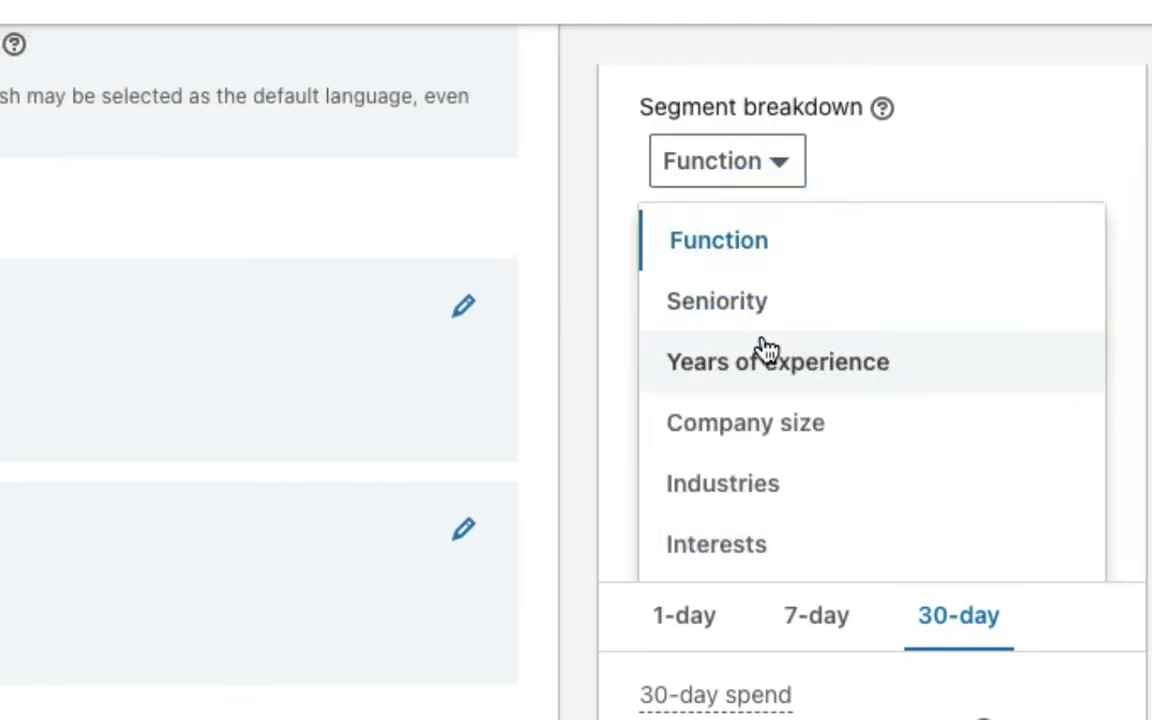
click(760, 315)
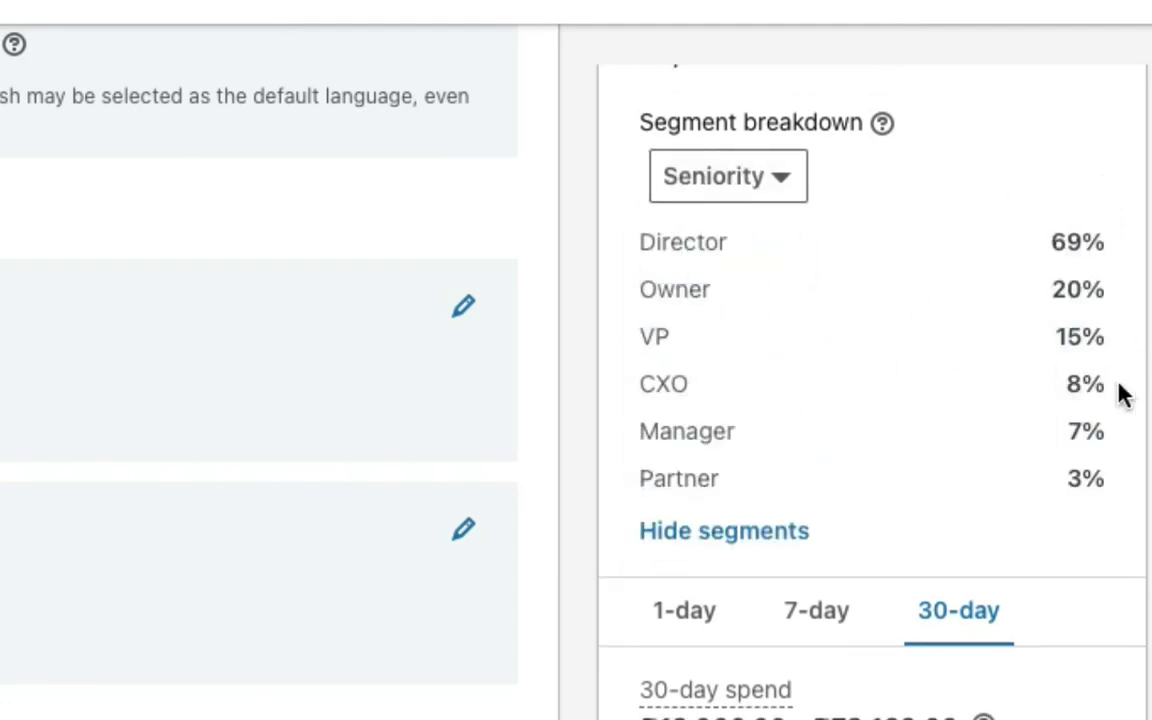
click(766, 194)
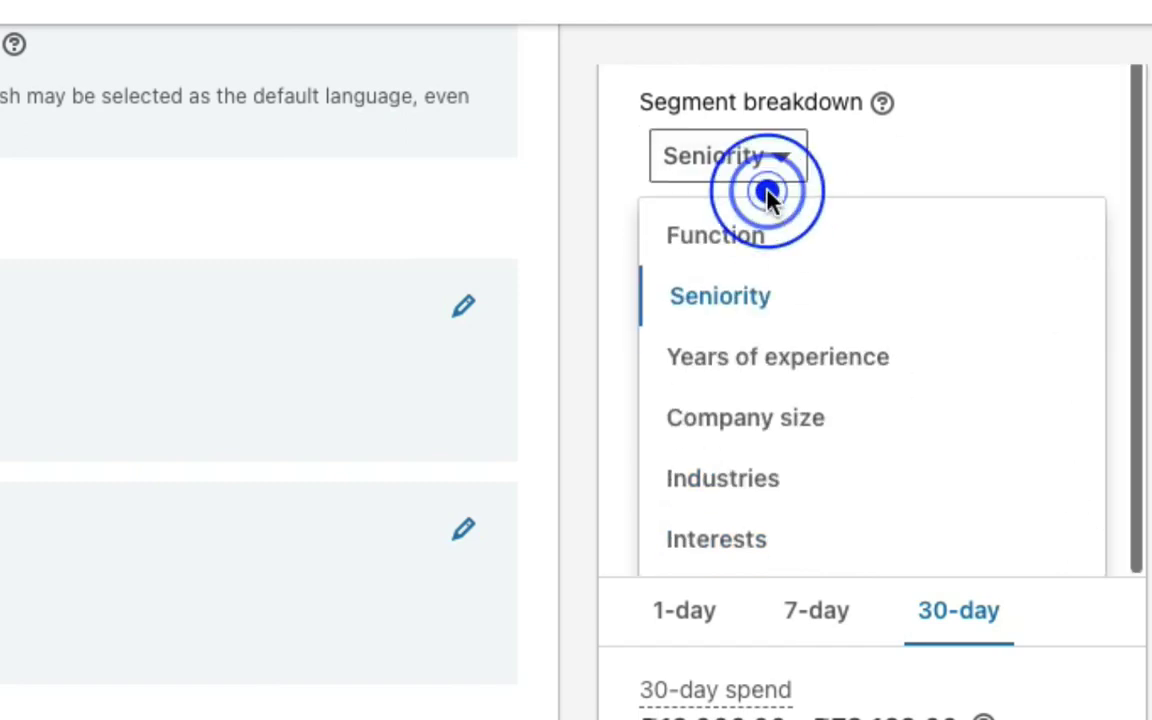
click(748, 361)
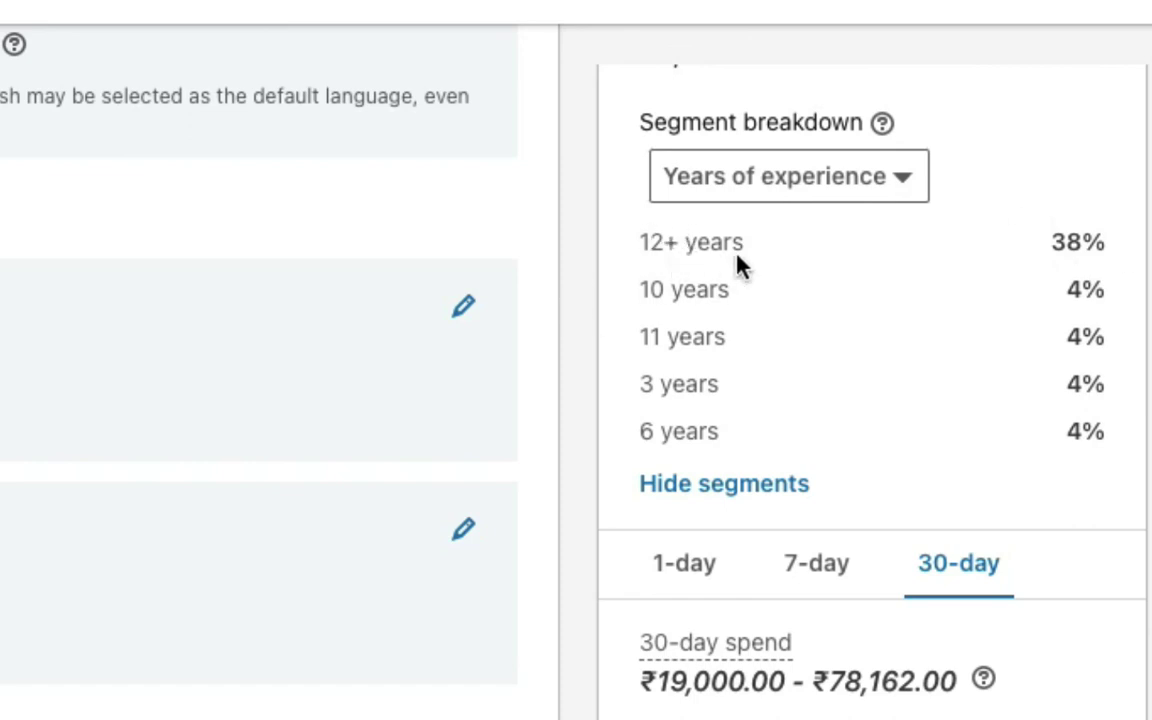
click(823, 190)
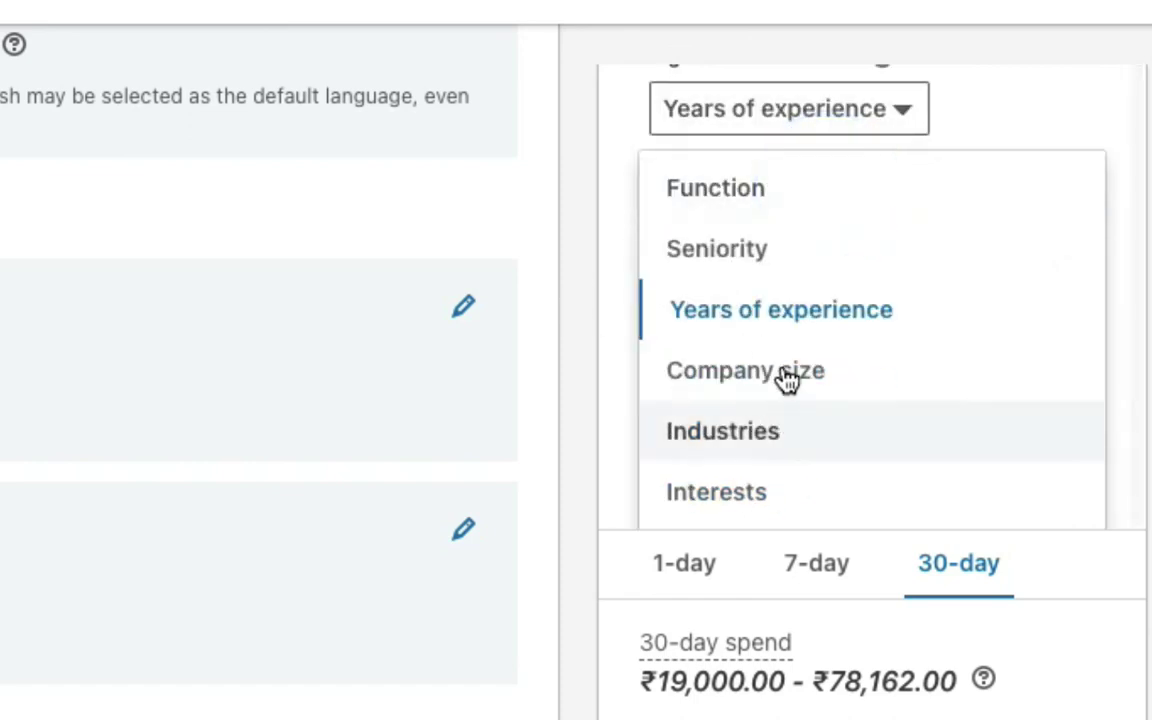
click(753, 368)
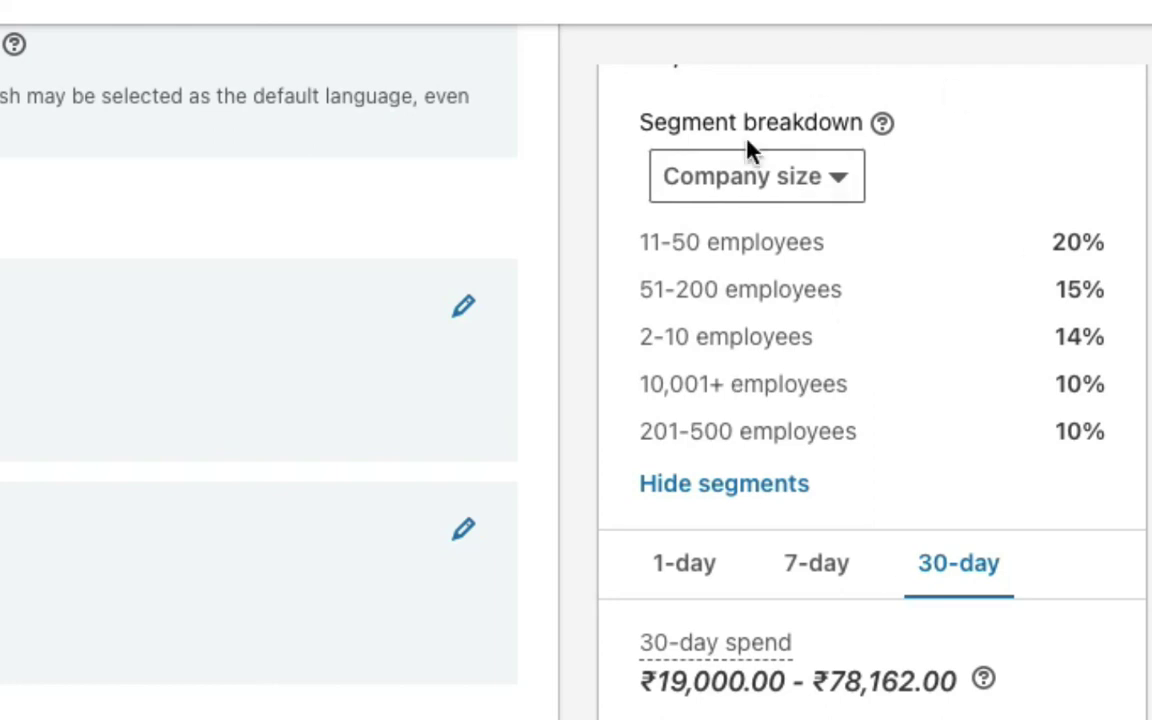
click(846, 170)
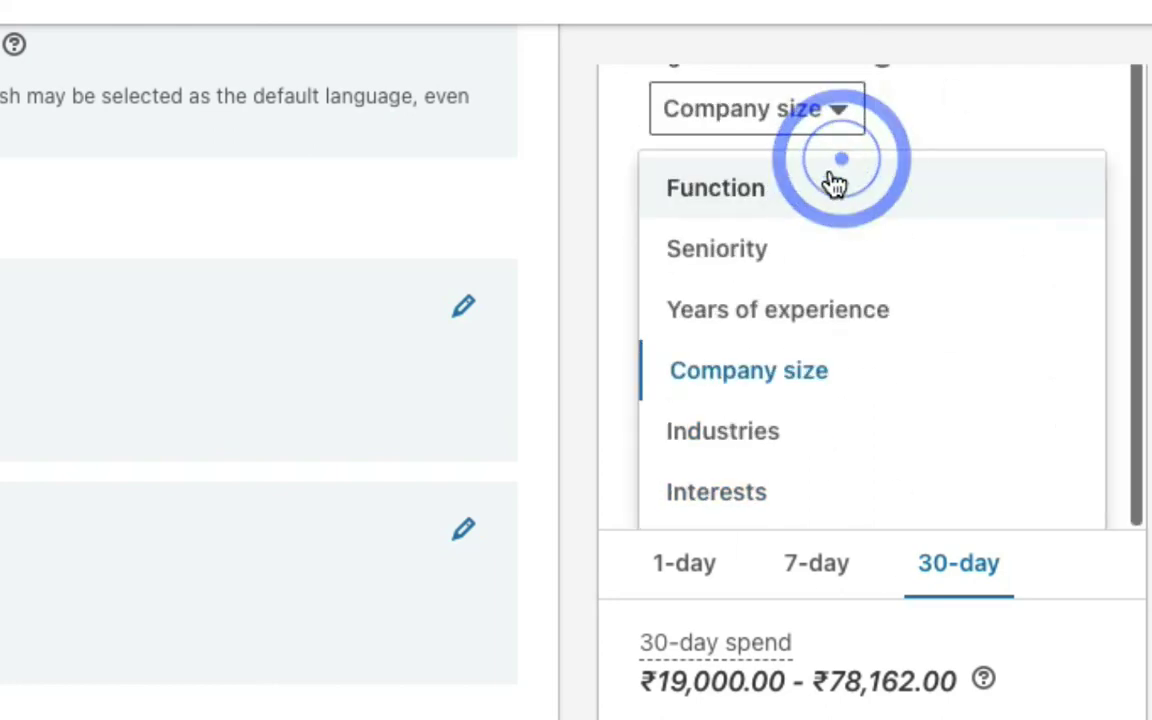
click(745, 432)
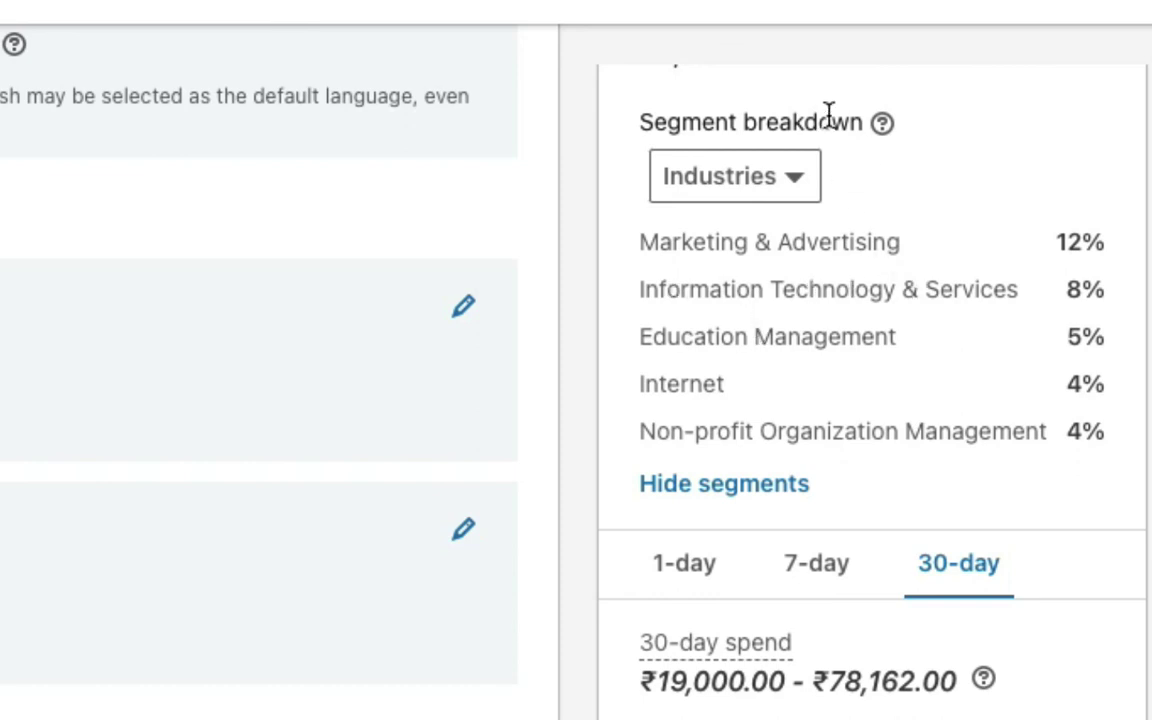
click(766, 198)
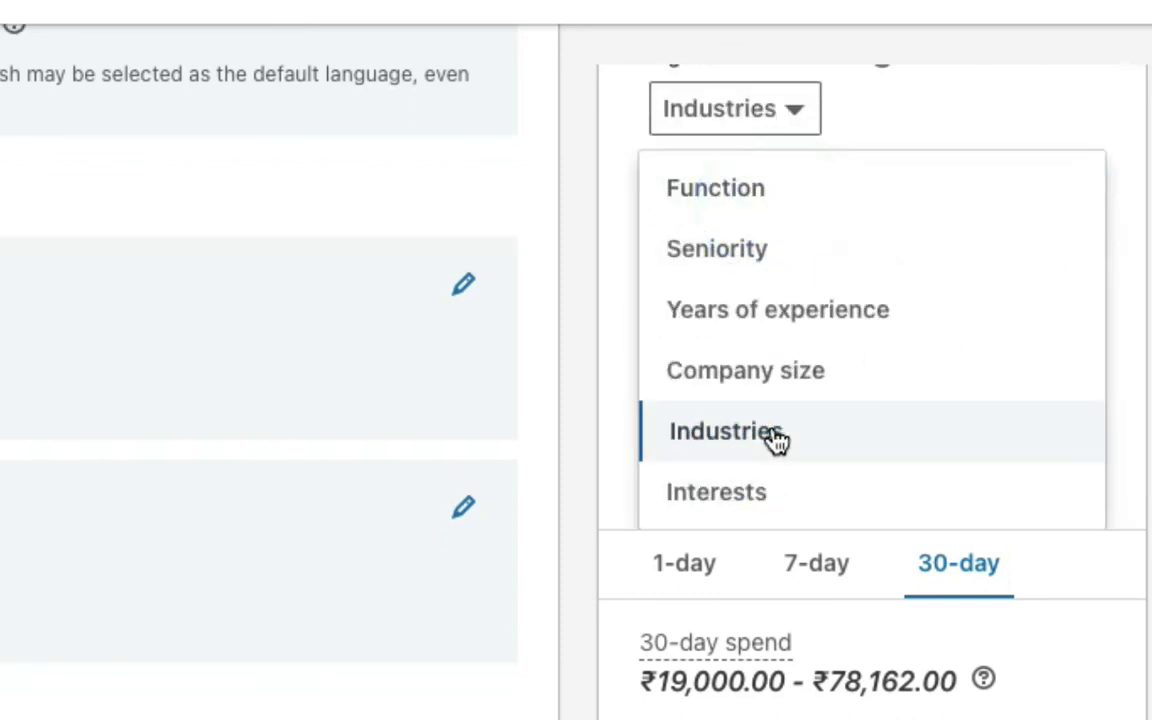
click(738, 492)
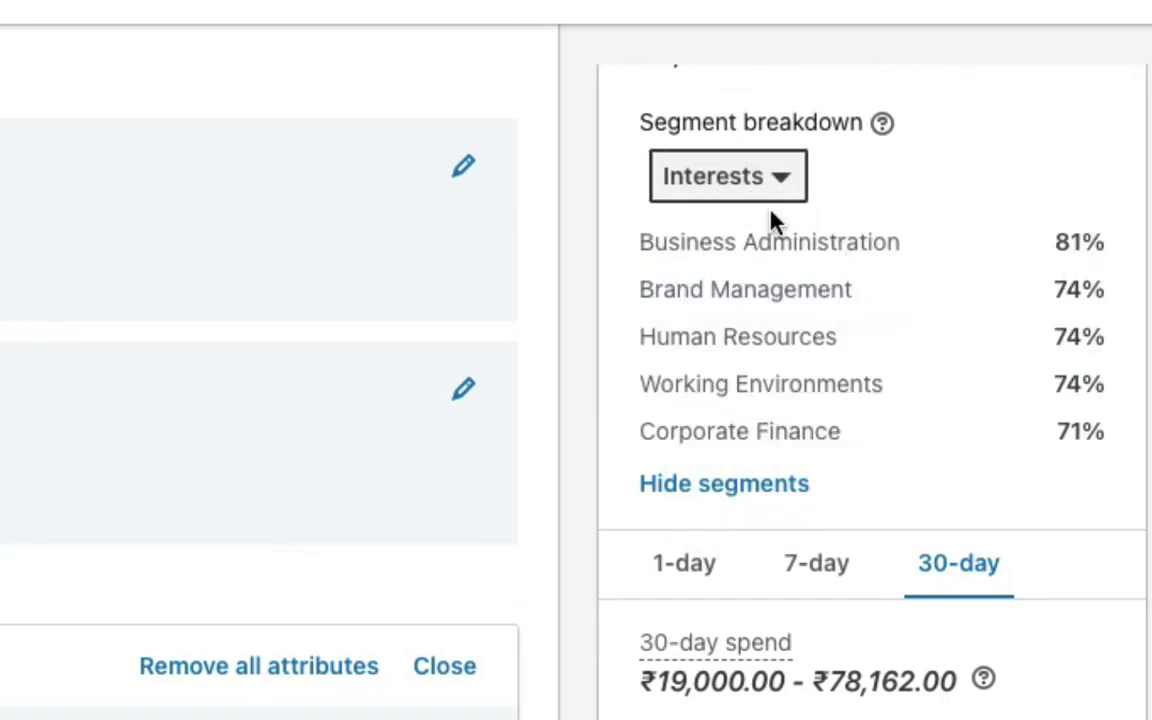
Step: Compare the forecasted spend, impressions, CTR and clicks for the 1-day, 7-day and 30-day periods
scroll(770, 220, up, 2)
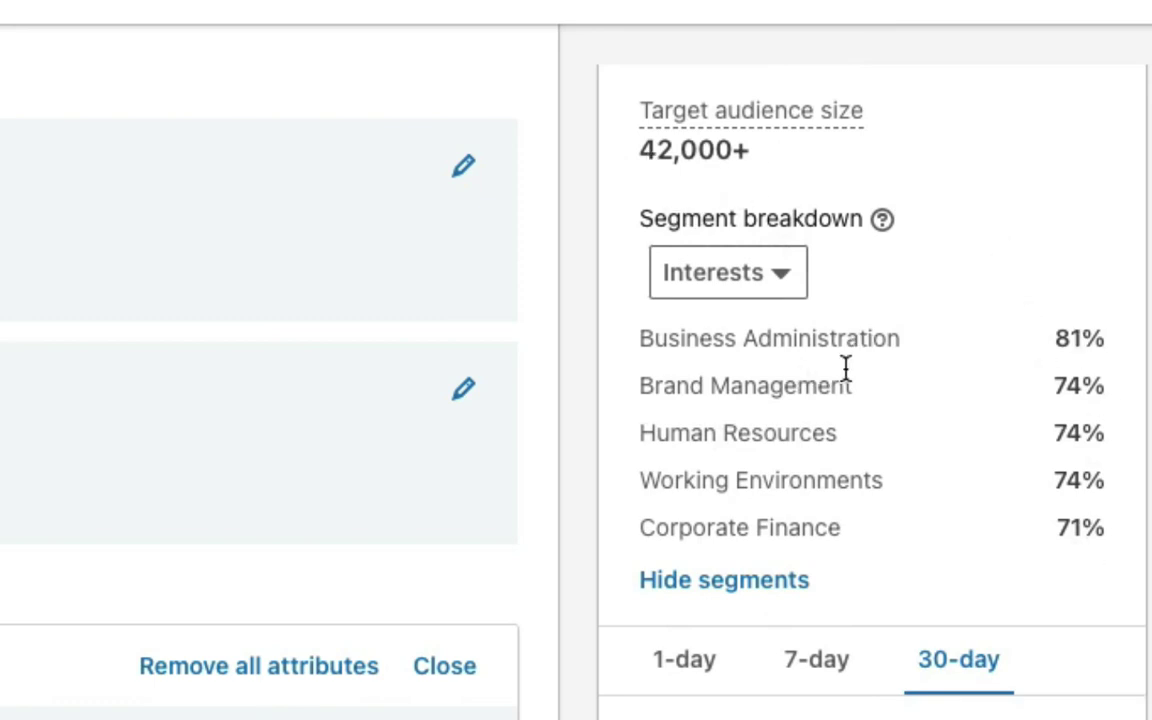
scroll(830, 424, down, 2)
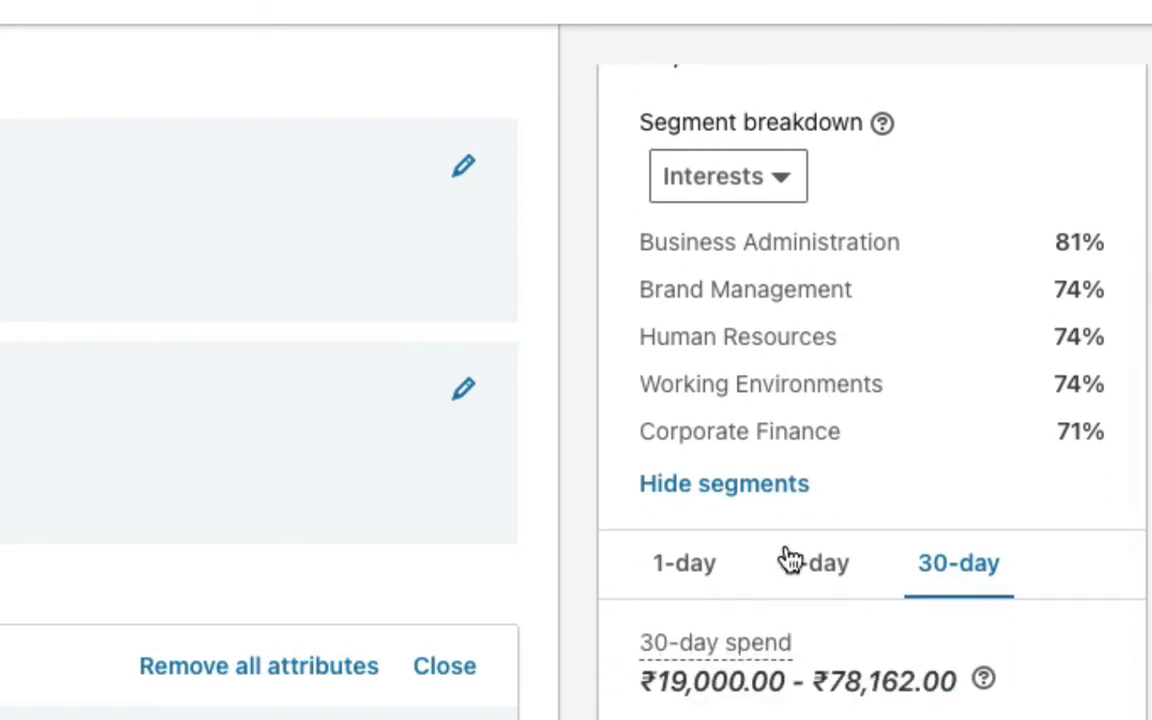
scroll(787, 558, up, 4)
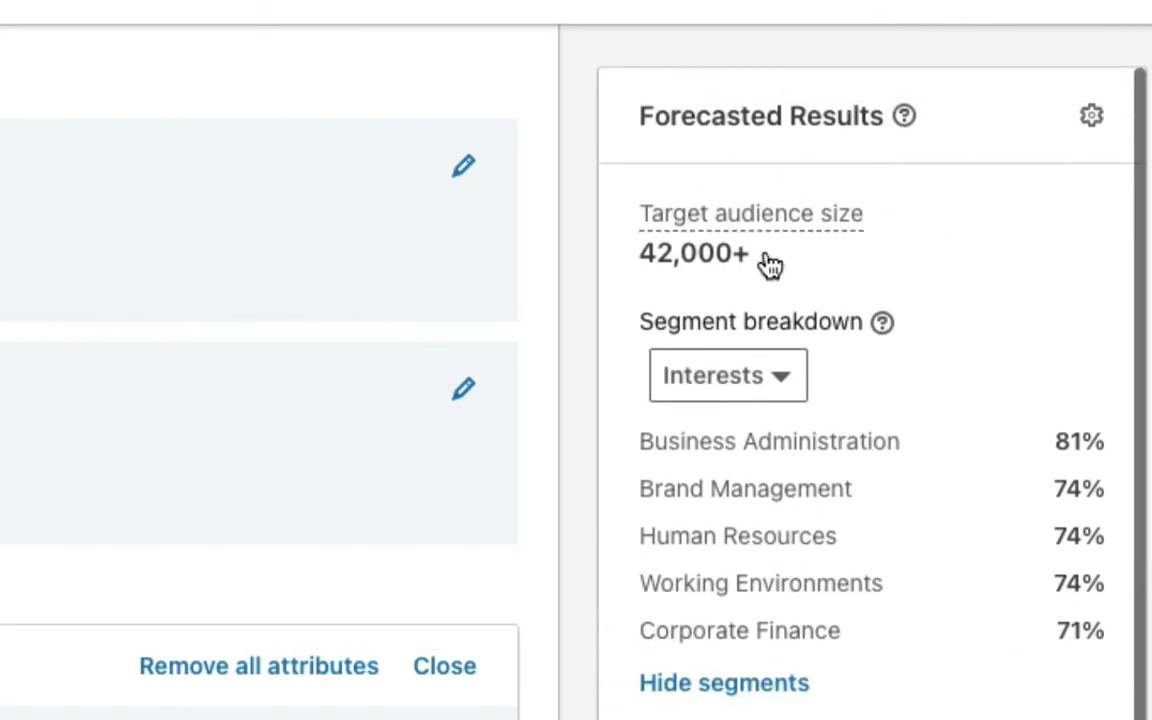
scroll(818, 561, down, 2)
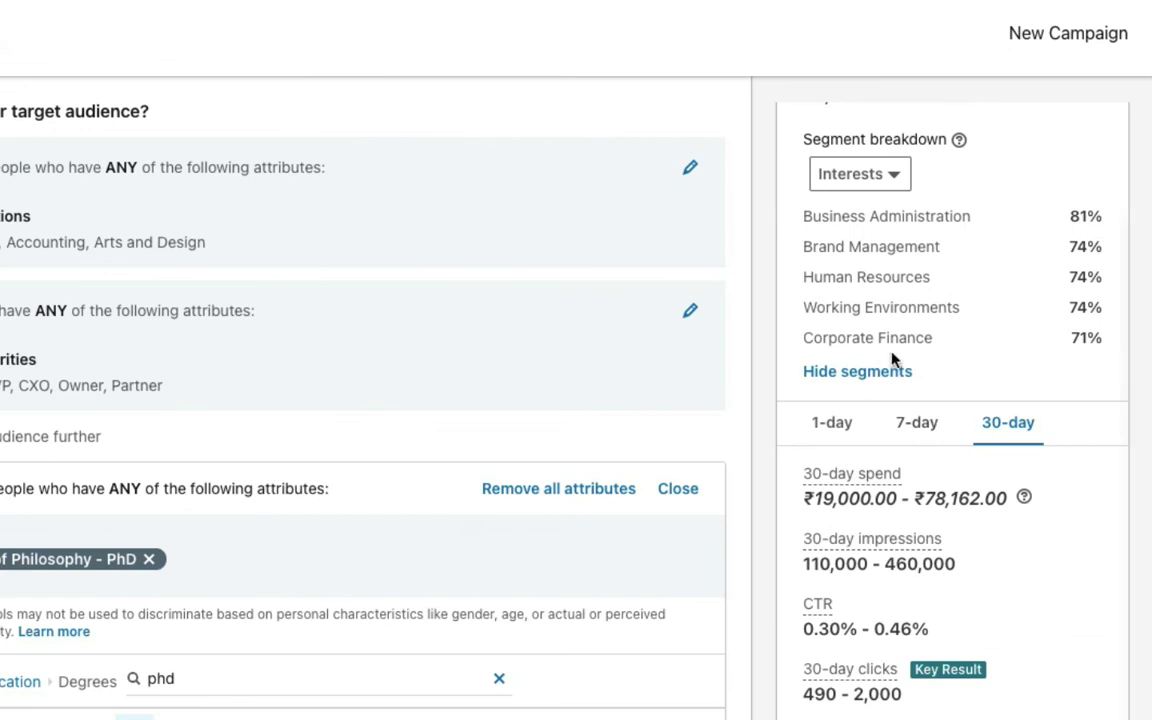
click(836, 424)
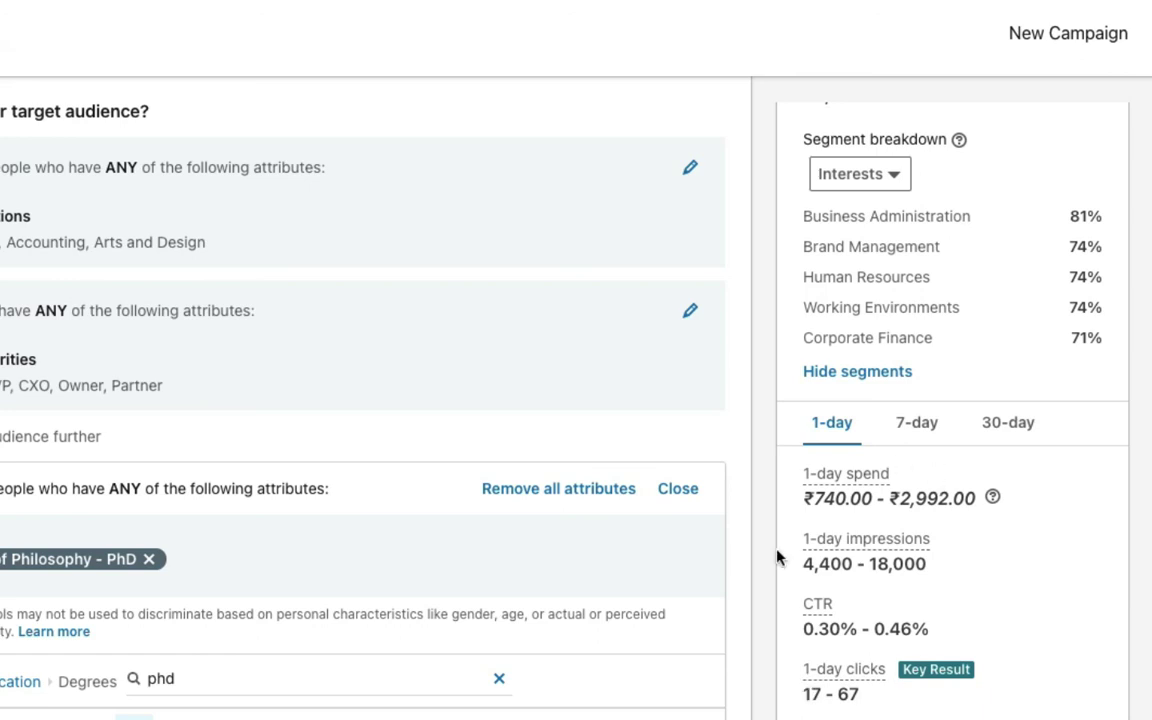
click(920, 424)
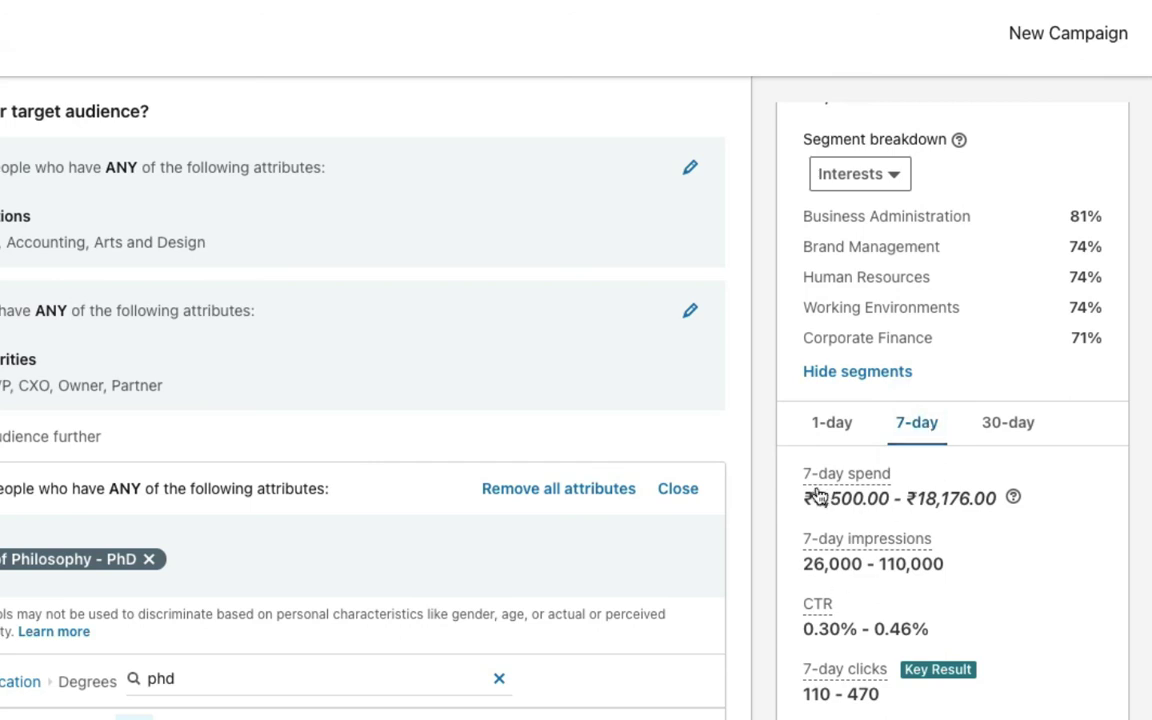
click(1003, 424)
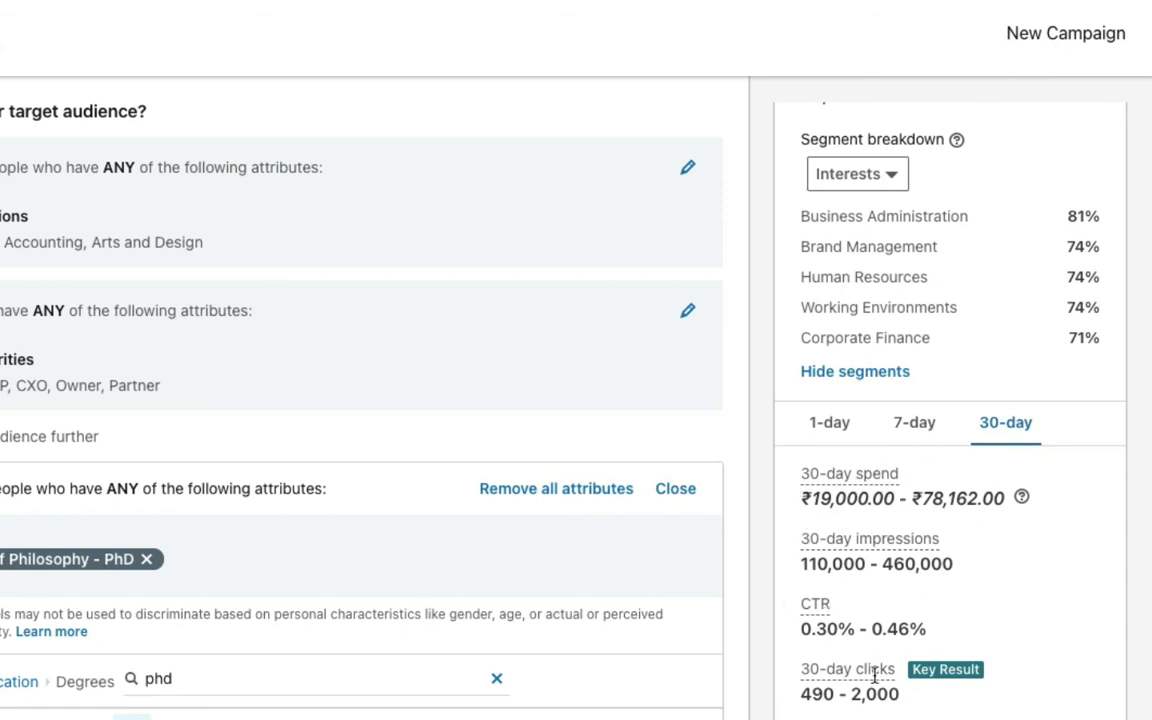
scroll(849, 685, down, 1)
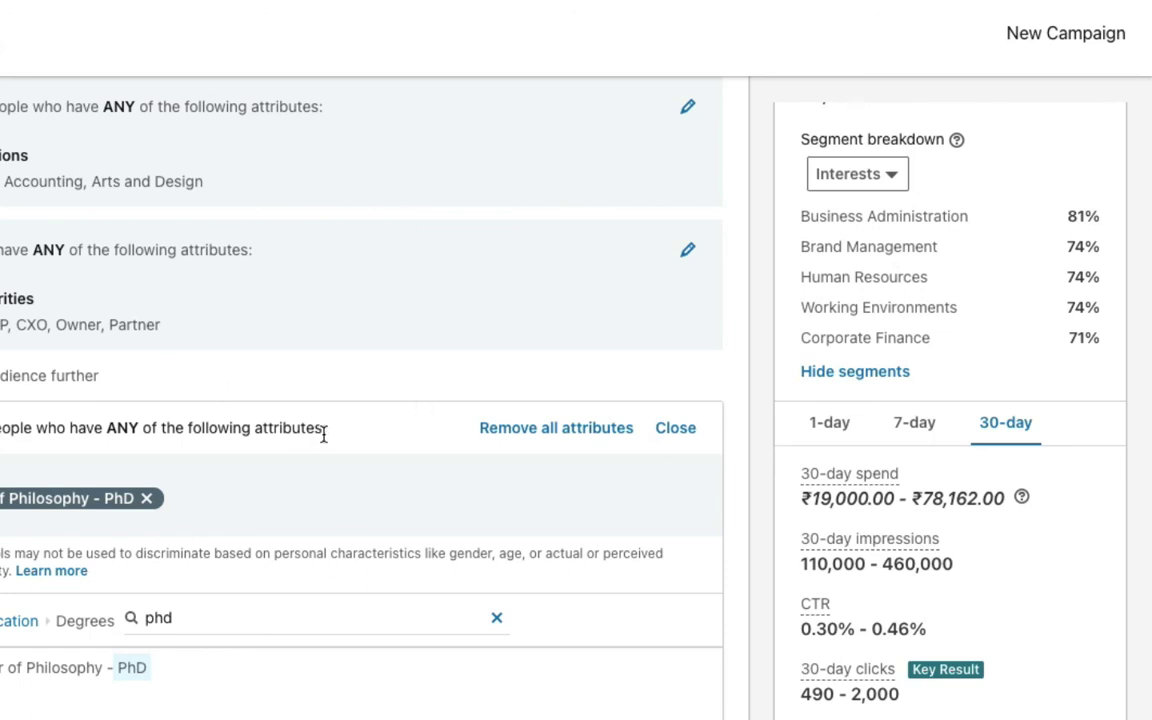
Step: Disable Audience Expansion to compare its effect on the forecasted results, and enable it again
scroll(323, 433, up, 5)
scroll(855, 296, up, 2)
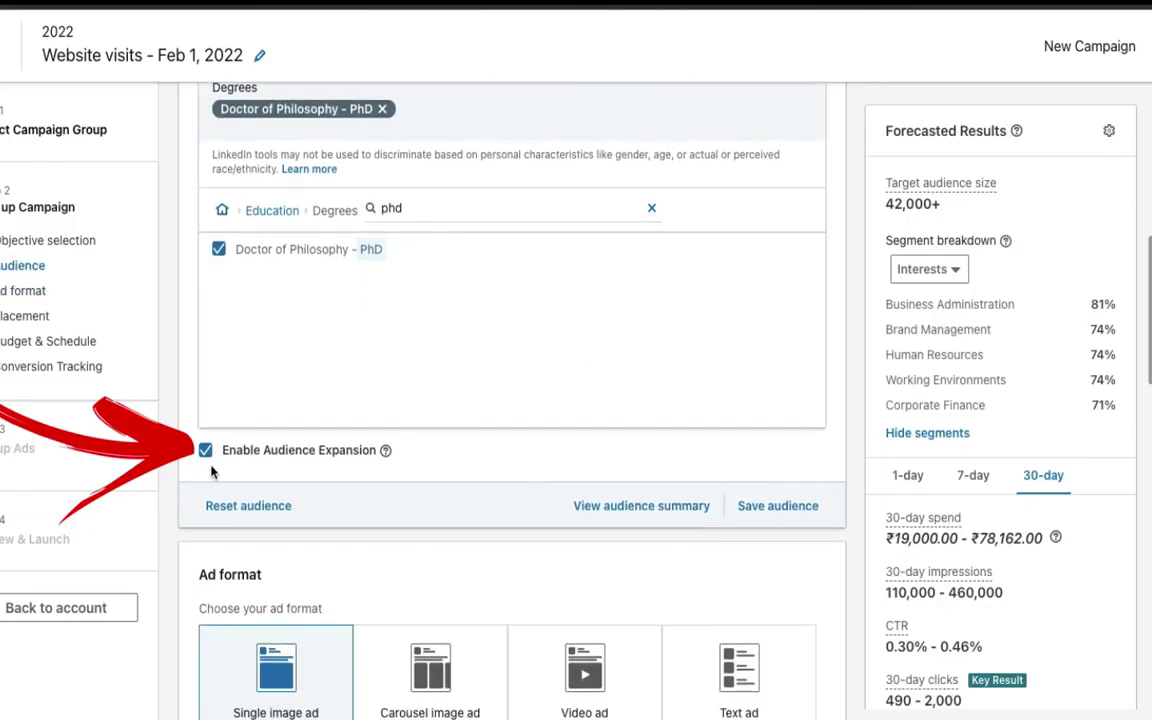
click(309, 469)
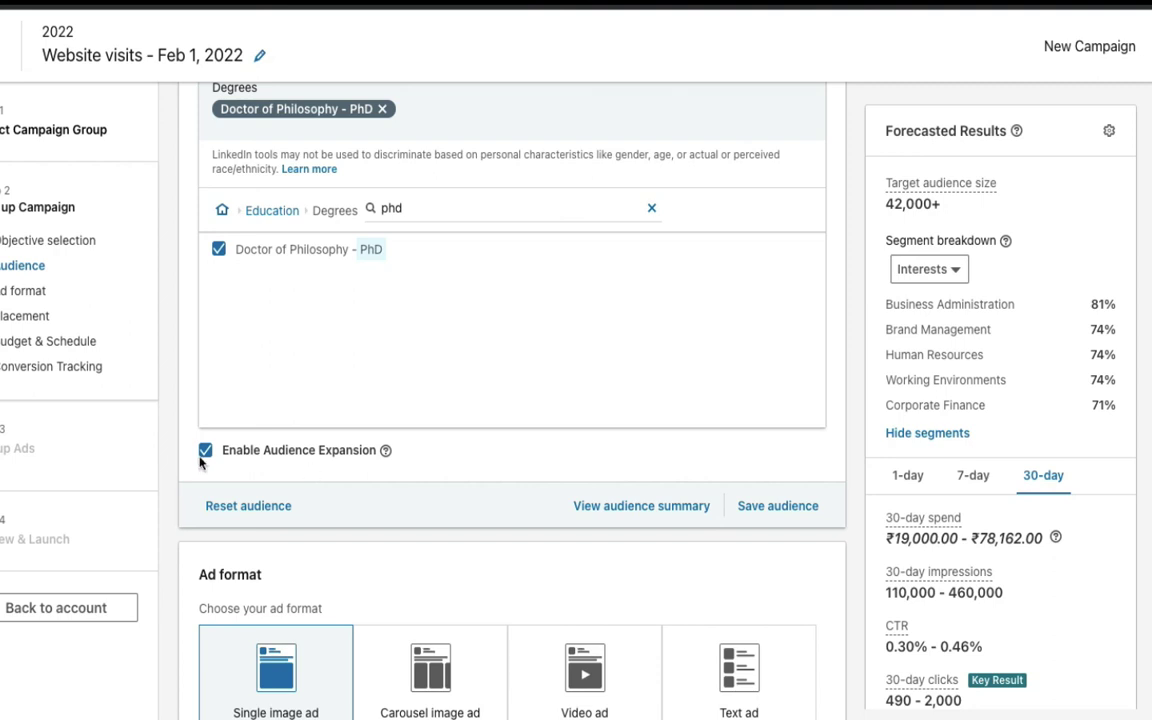
scroll(483, 247, up, 1)
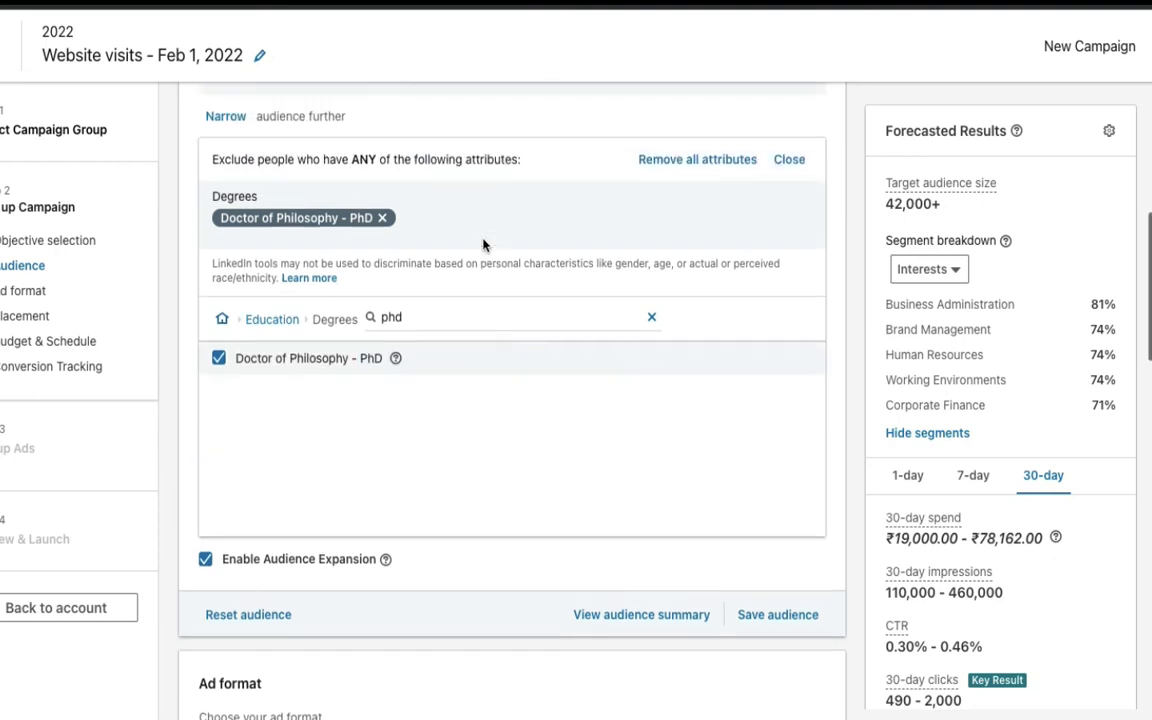
scroll(401, 345, down, 1)
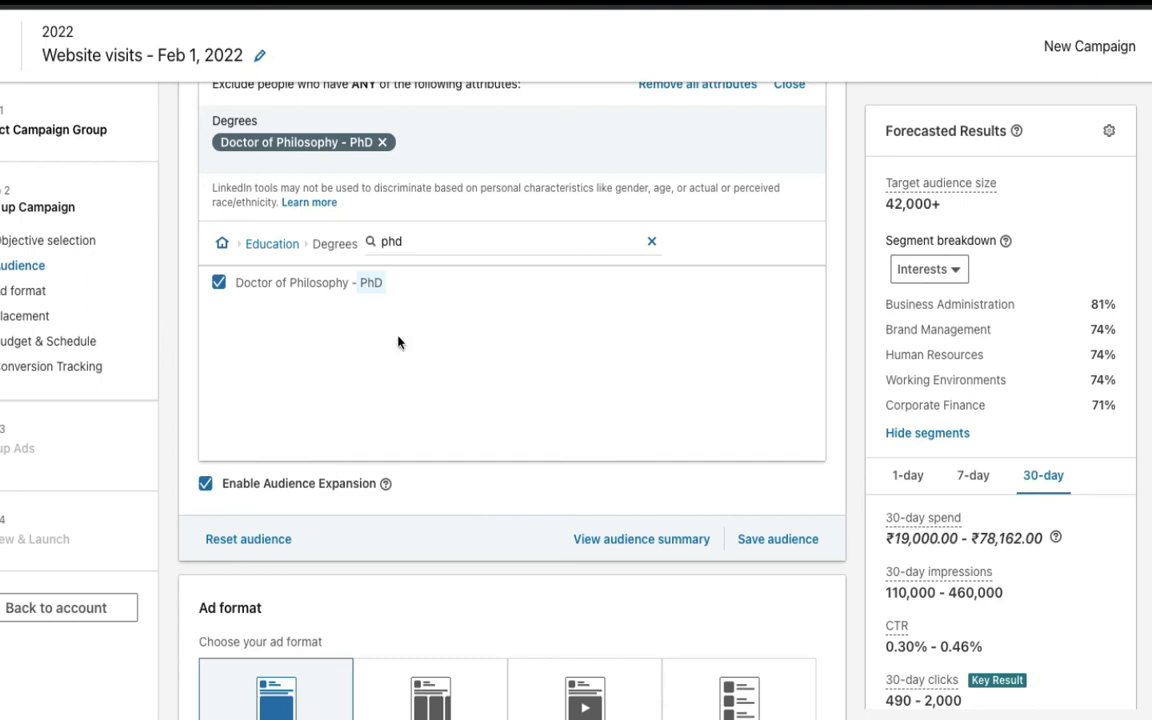
click(203, 481)
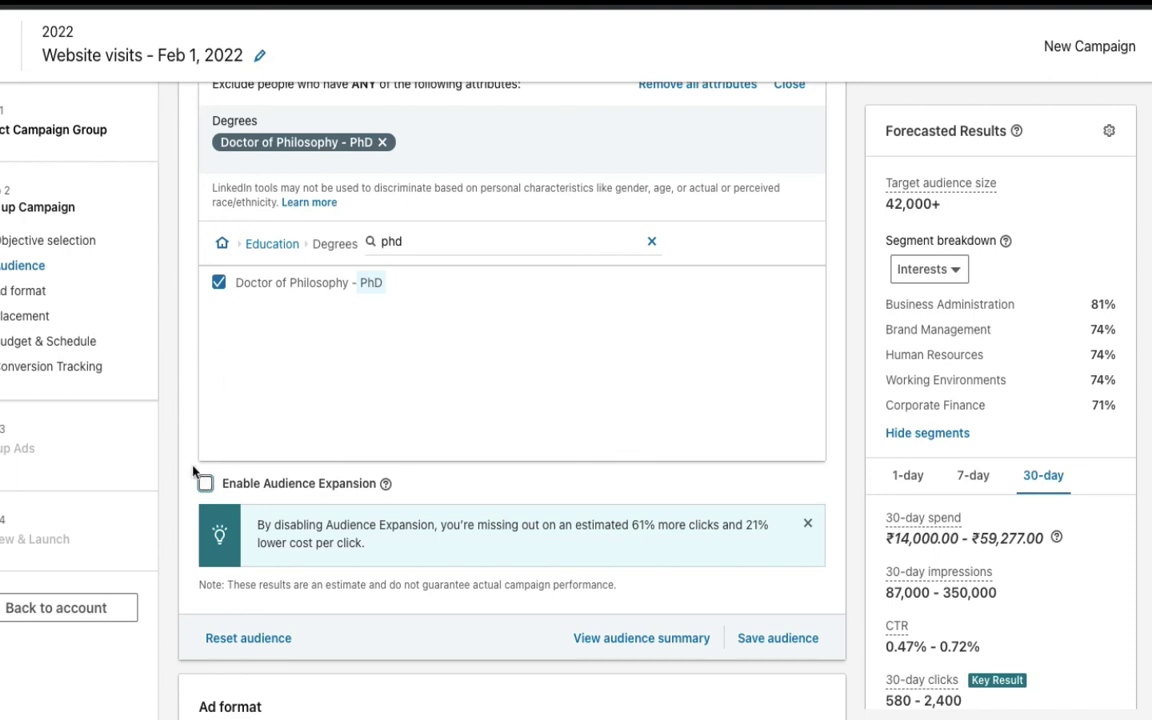
click(204, 485)
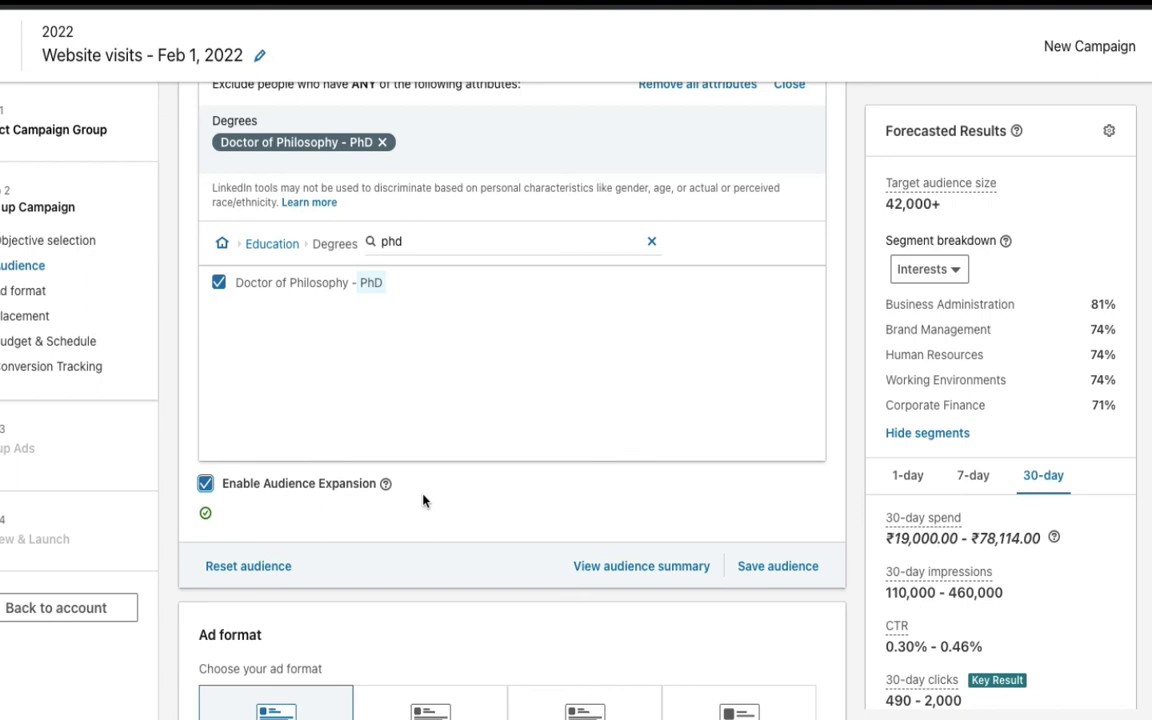
Step: Review the complete audience definition, from the Audience Expansion and save options back up to the profile language
scroll(406, 393, up, 2)
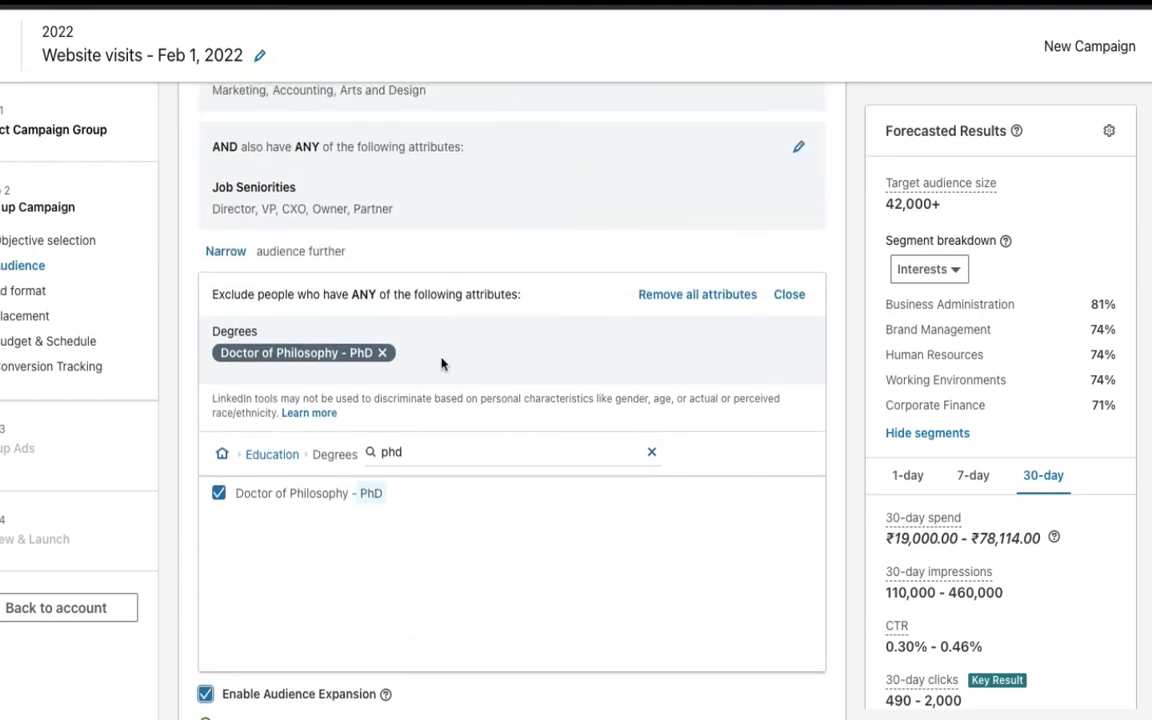
scroll(506, 451, down, 1)
scroll(506, 451, down, 1)
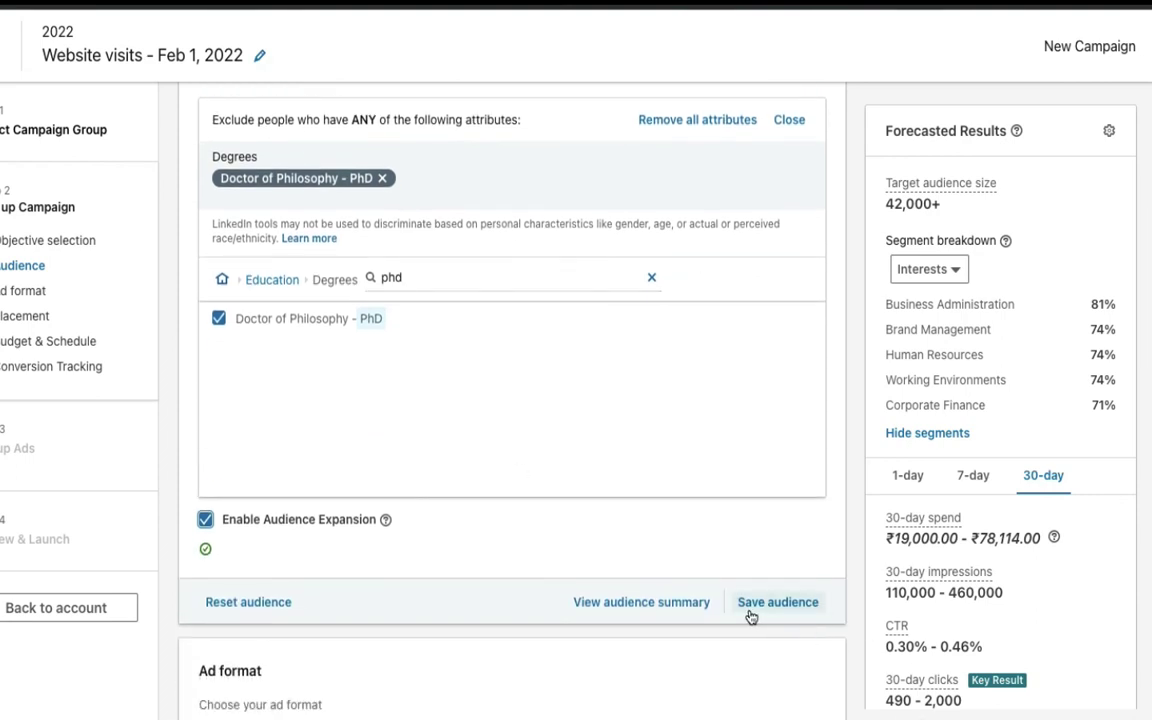
scroll(617, 455, up, 2)
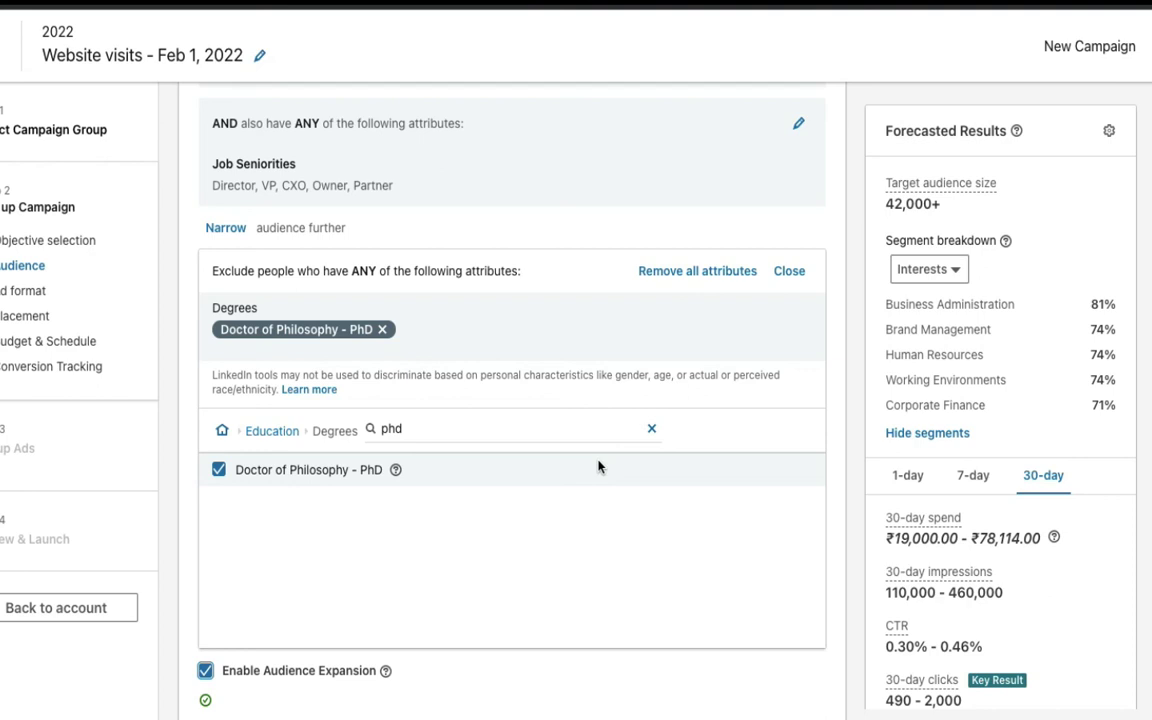
scroll(598, 467, up, 3)
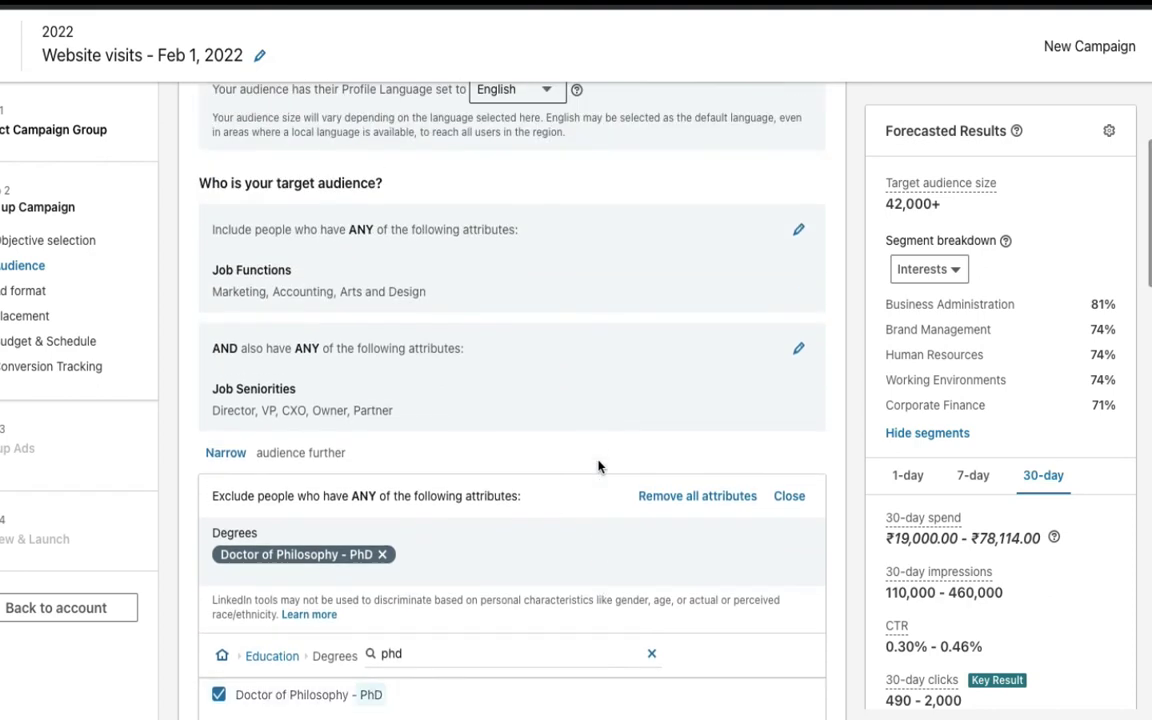
scroll(598, 467, up, 1)
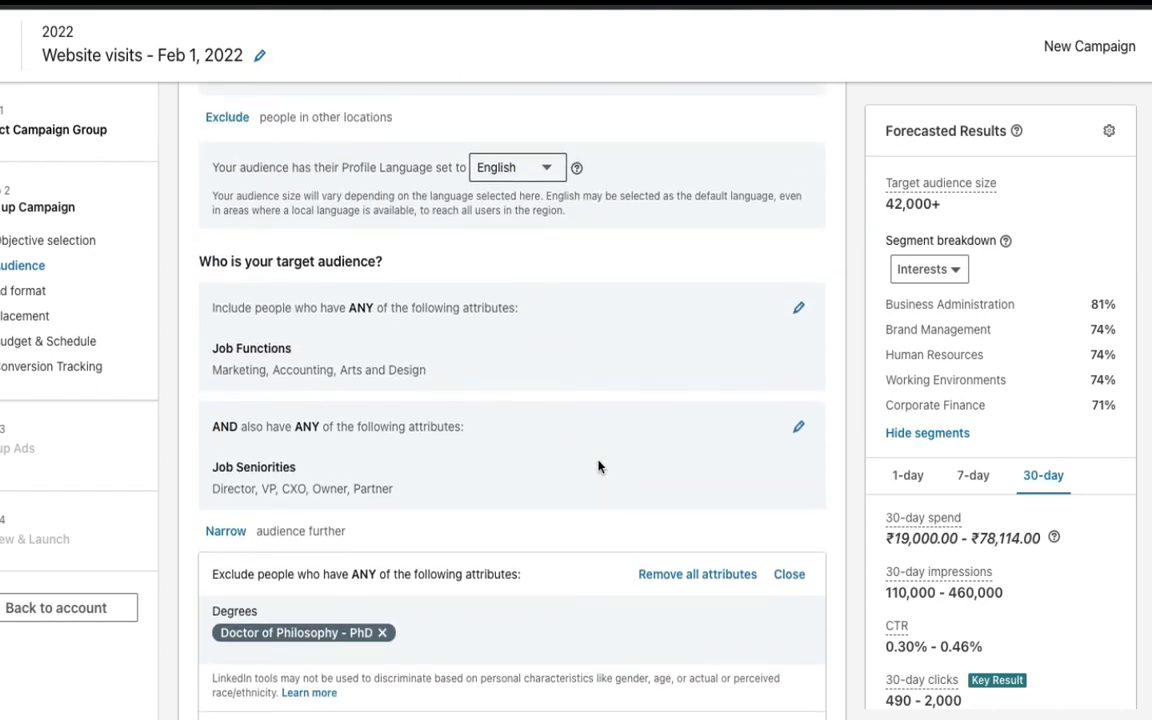